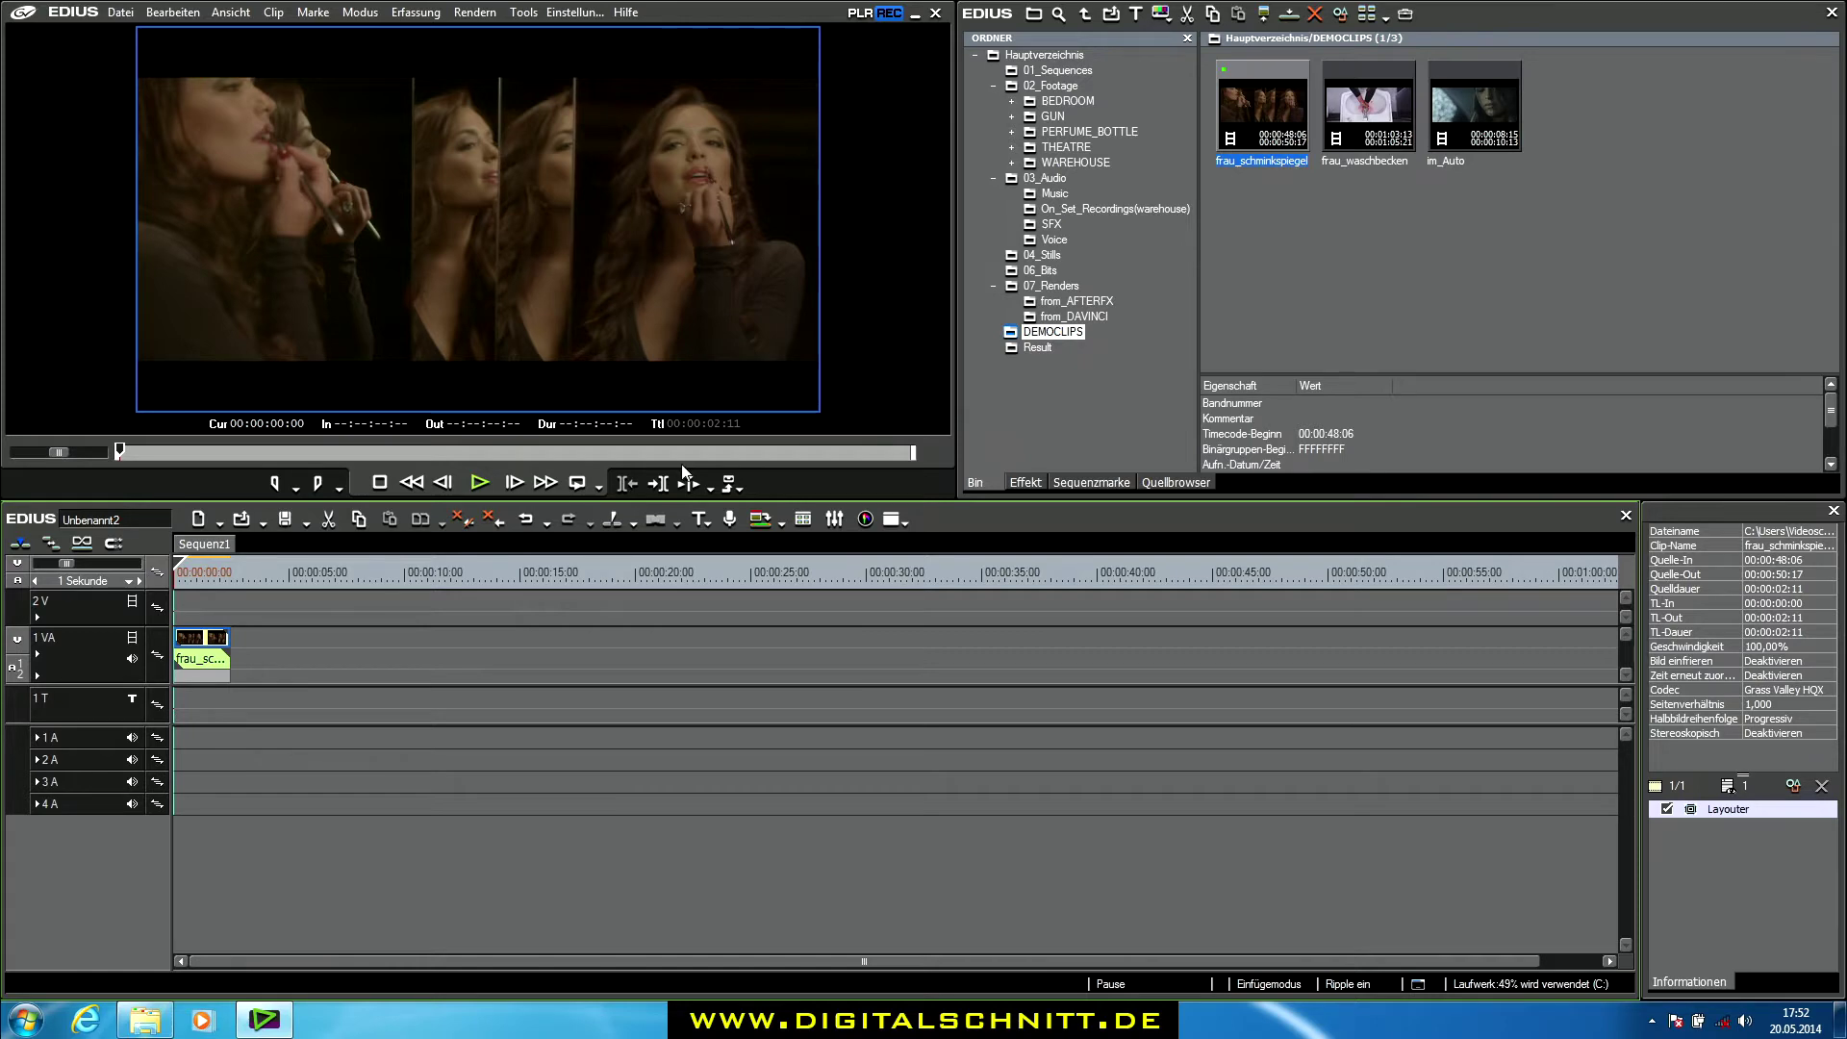
Display the vectorscope and waveform window and position the playhead at 00:00:00:21 in the clip
{"action": "left_click", "coordinate": [865, 518]}
{"action": "left_click_drag", "start_coordinate": [579, 106], "coordinate": [1382, 329]}
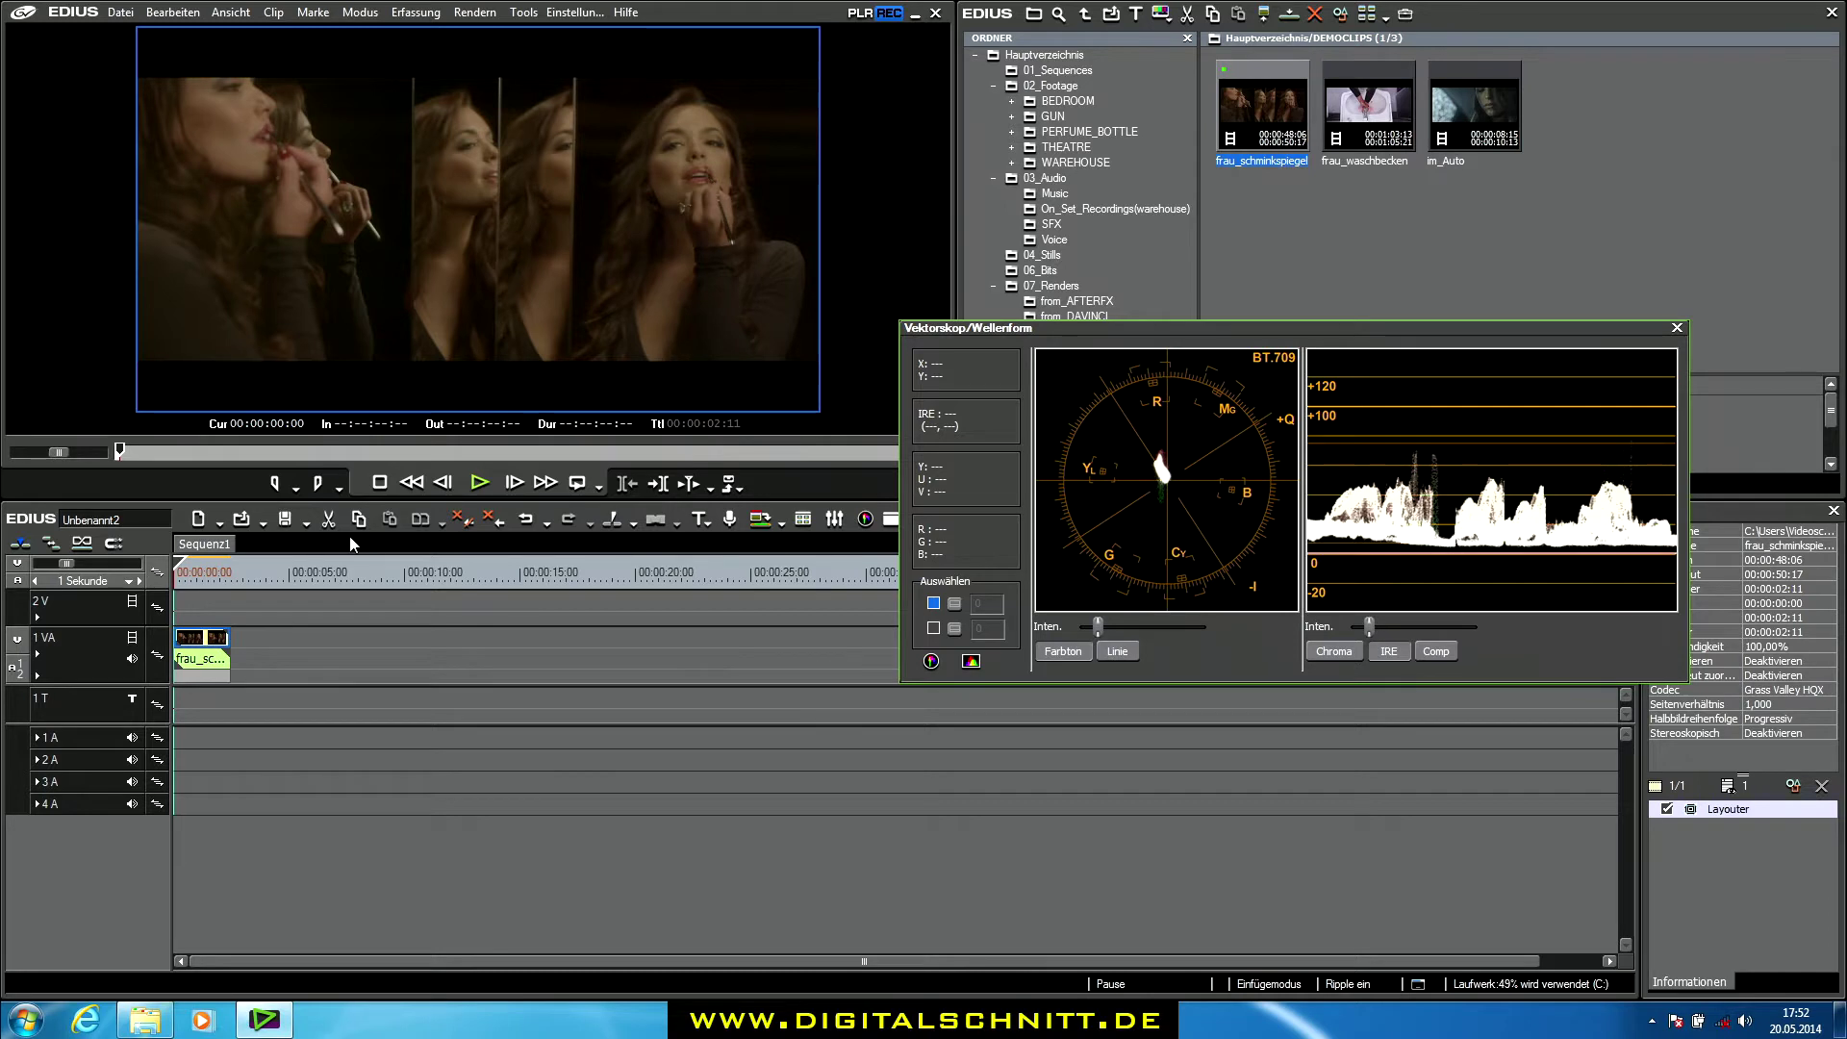
{"action": "left_click", "coordinate": [191, 574]}
{"action": "left_click", "coordinate": [197, 574]}
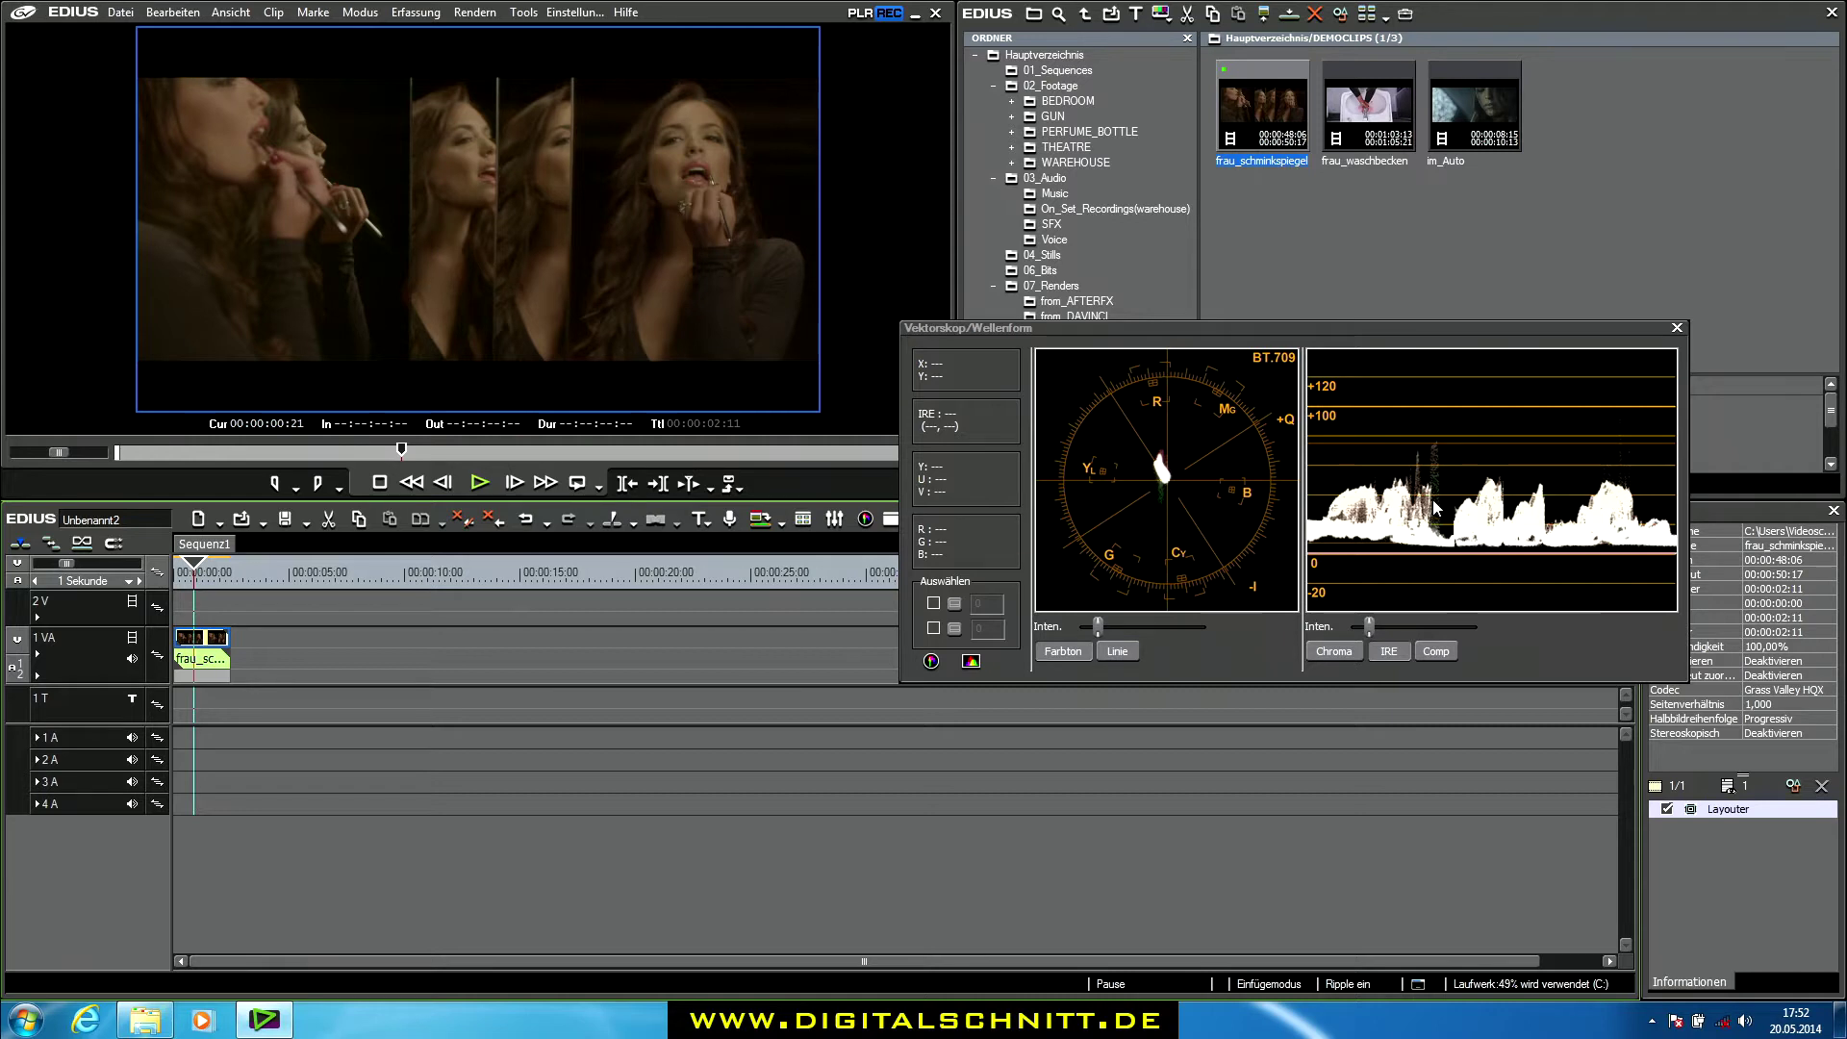
Move the vectorscope window clear of the effects area and show the Farbkorrektur video filters
{"action": "mouse_move", "coordinate": [400, 260]}
{"action": "left_click_drag", "start_coordinate": [1381, 327], "coordinate": [1387, 578]}
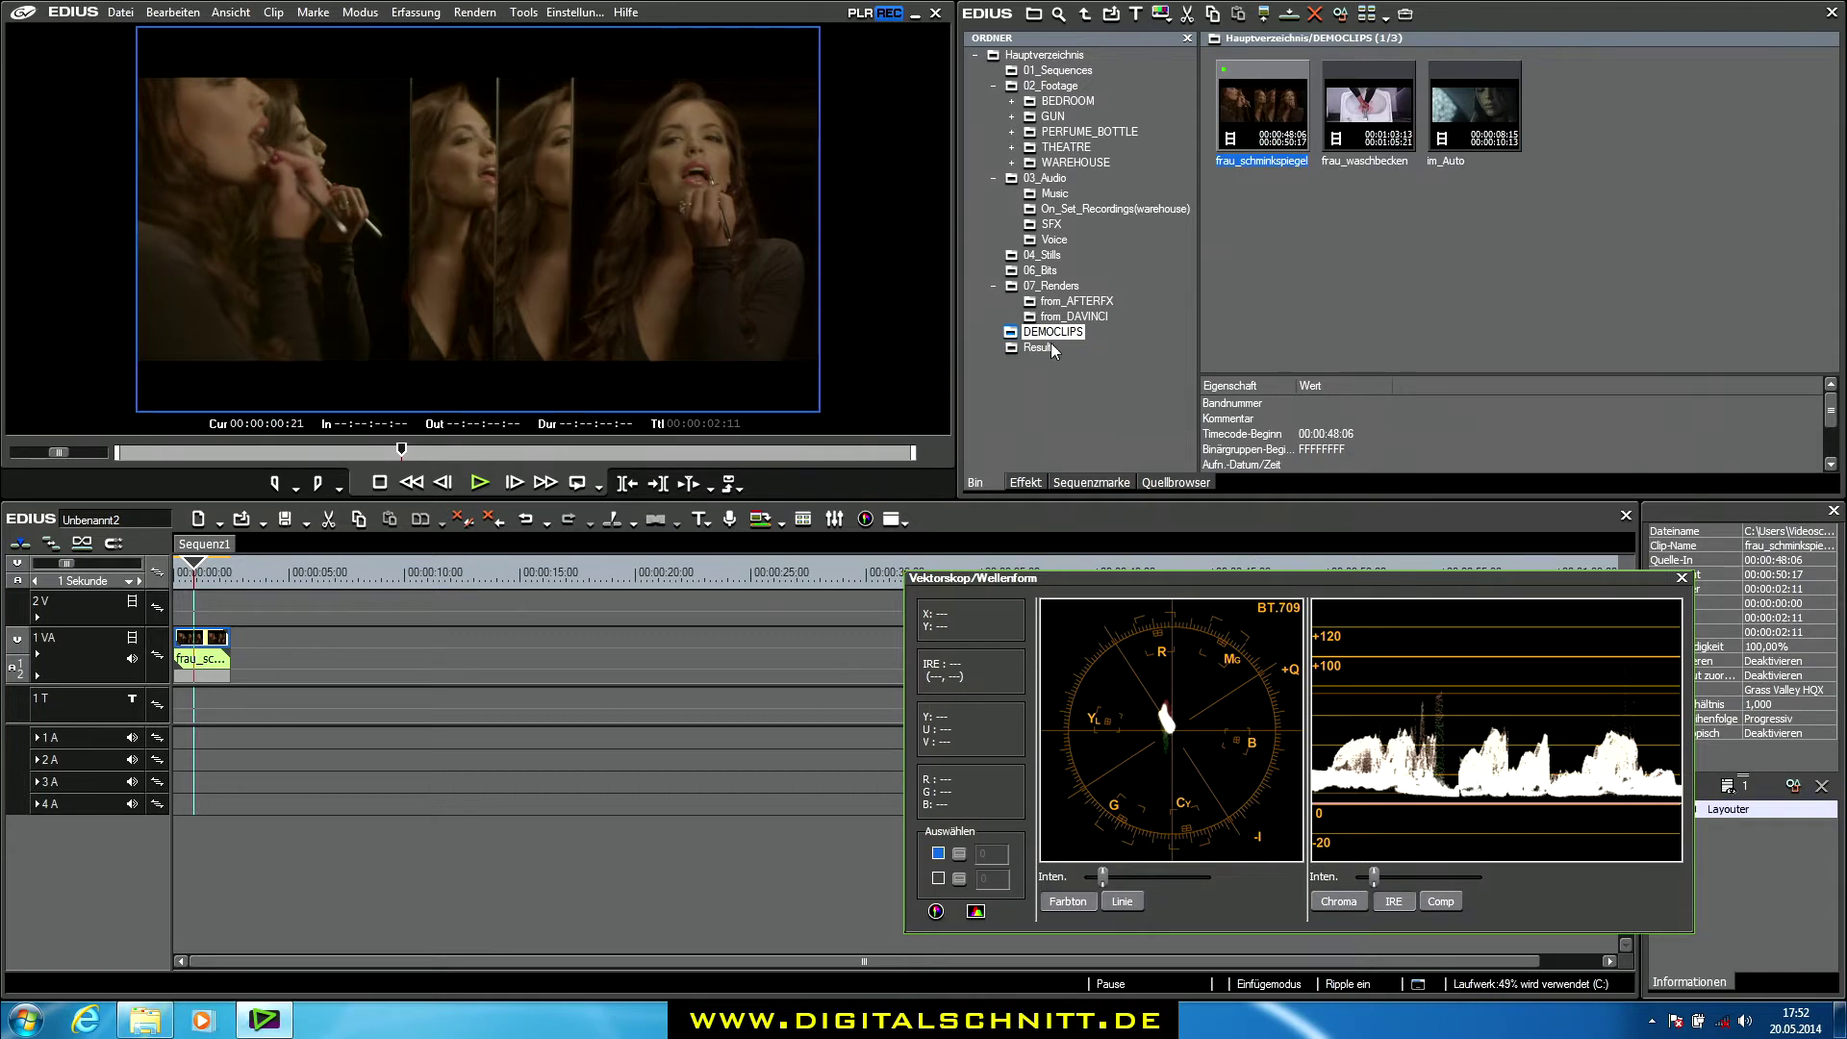
{"action": "left_click", "coordinate": [1028, 482]}
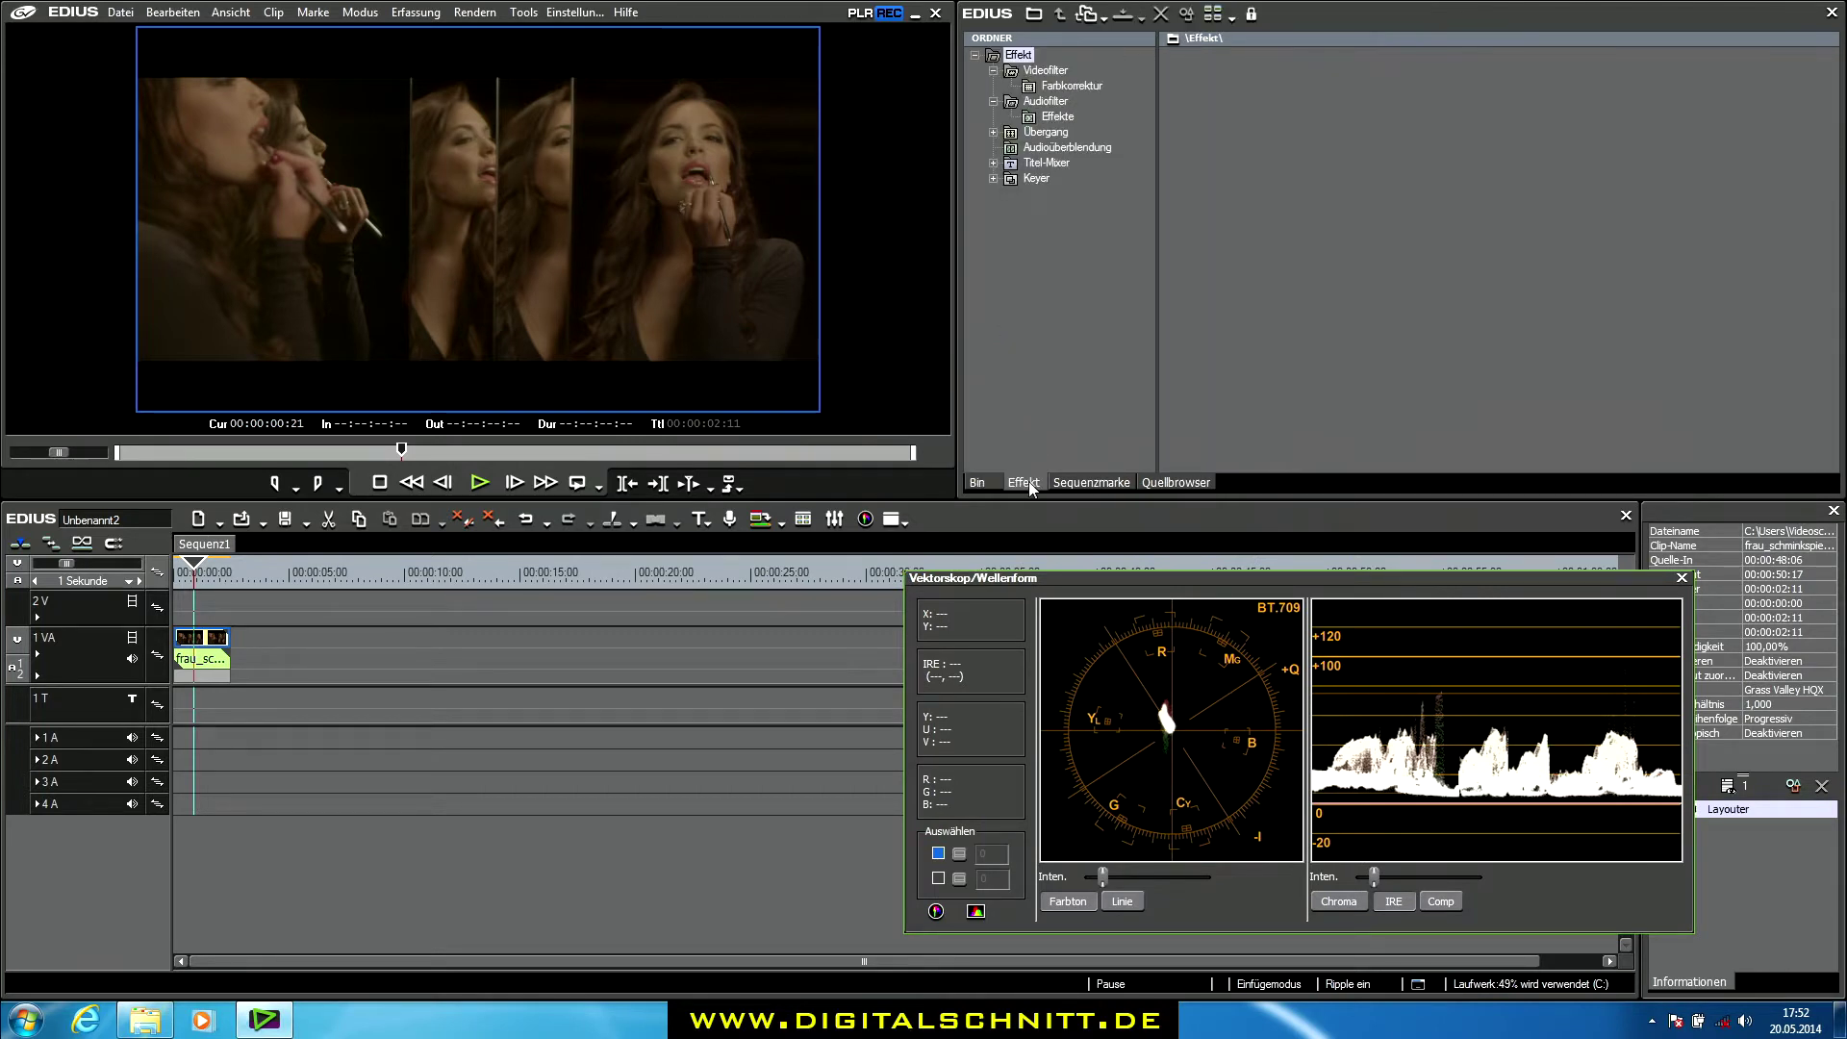
{"action": "left_click", "coordinate": [1063, 86]}
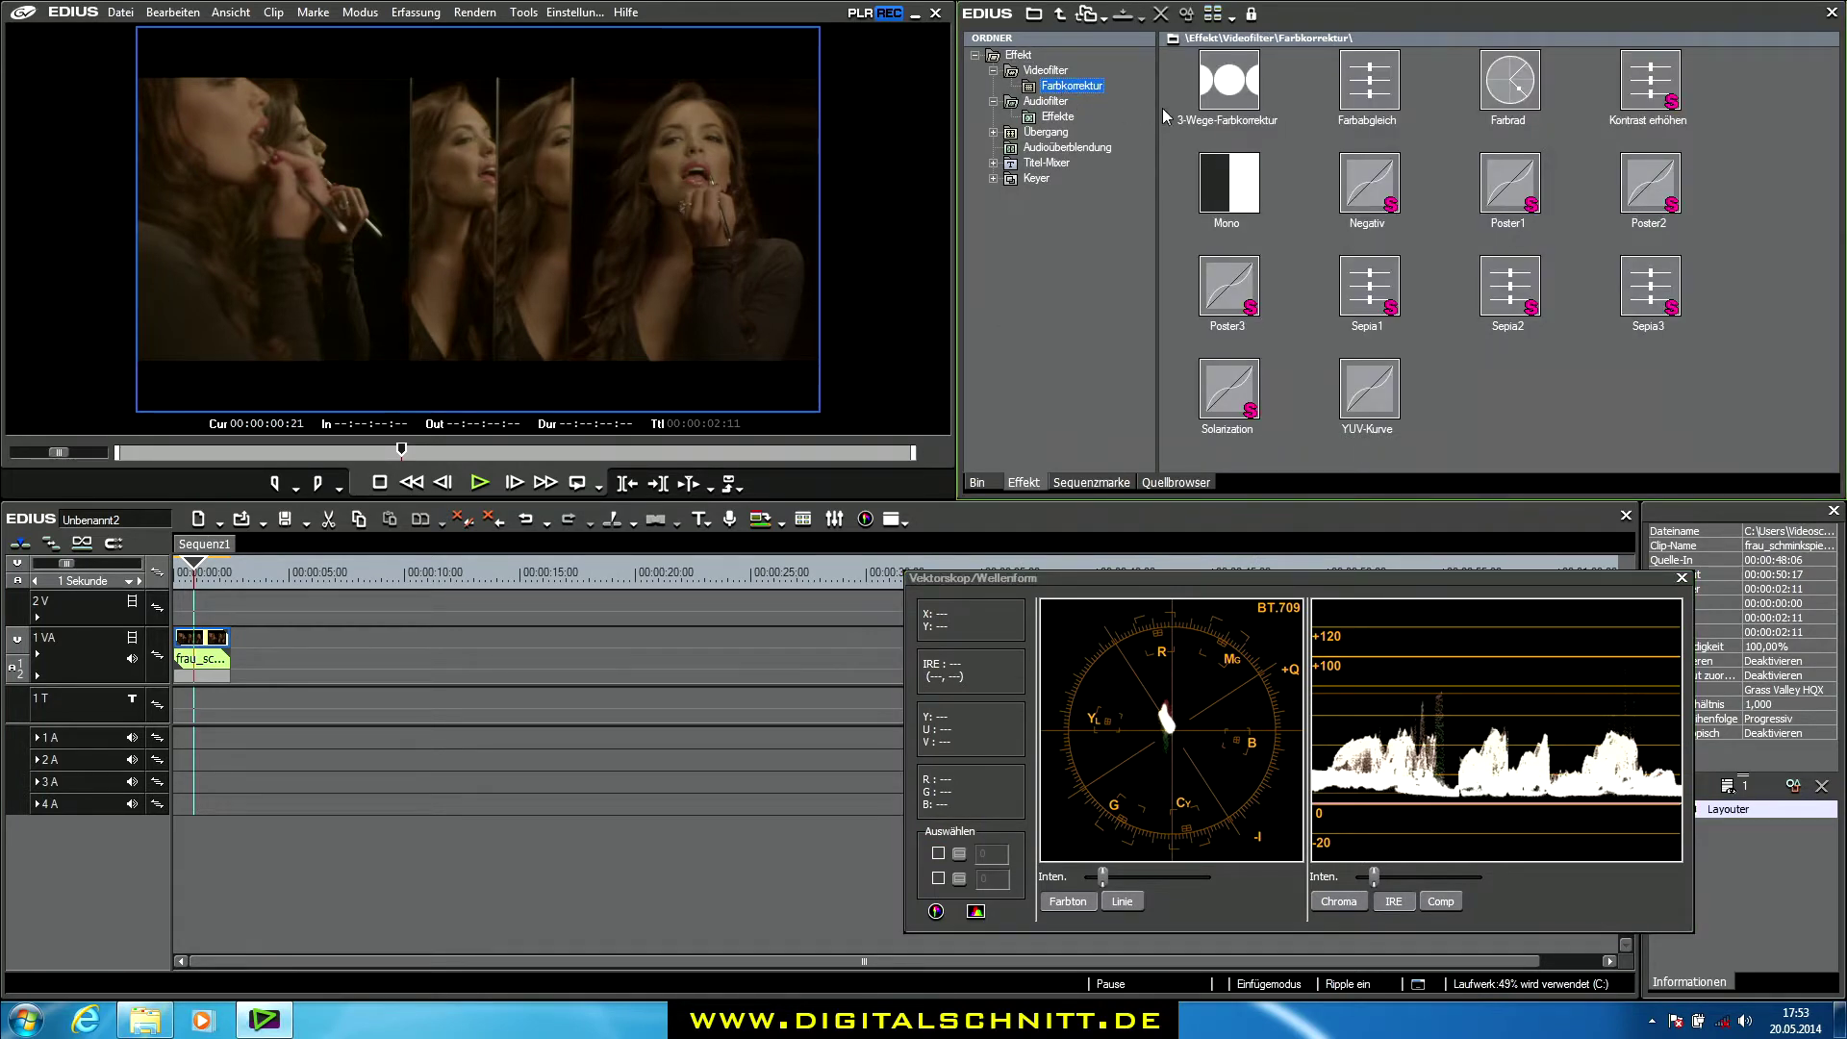
{"action": "left_click", "coordinate": [1365, 94]}
{"action": "left_click_drag", "start_coordinate": [1376, 90], "coordinate": [180, 669]}
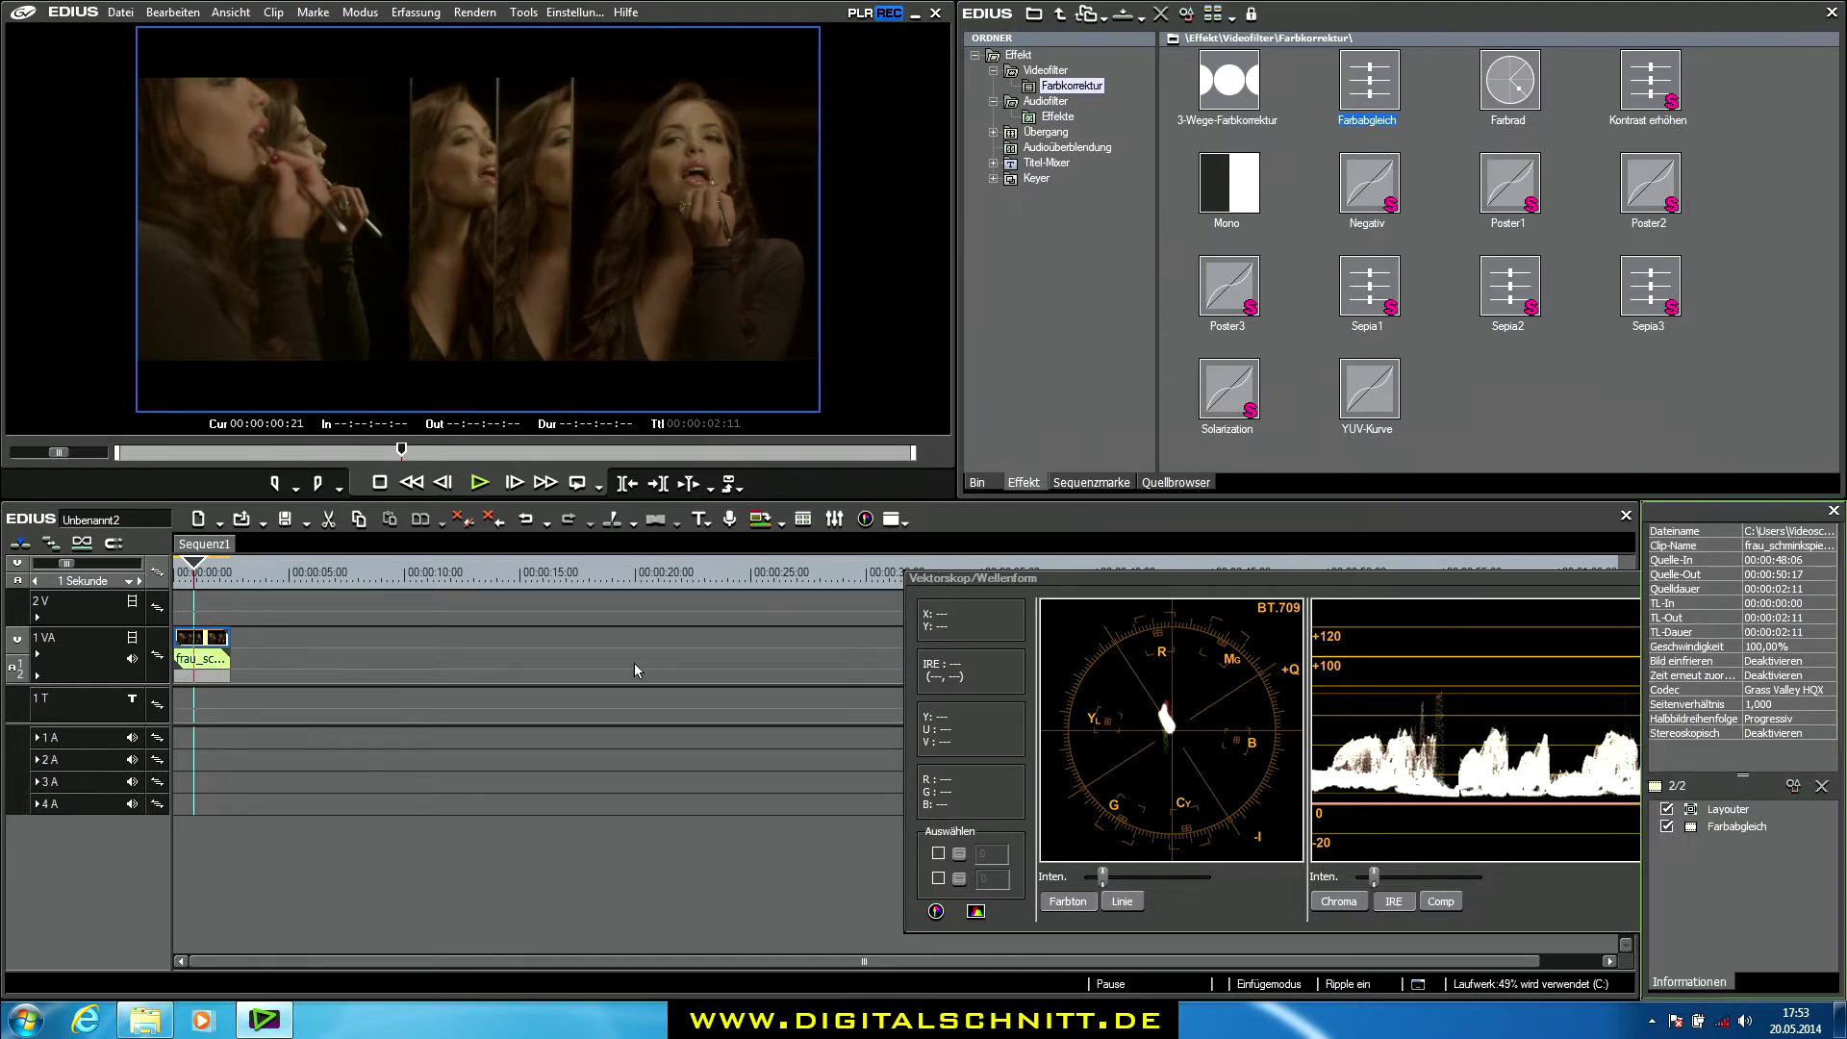
{"action": "double_click", "coordinate": [1722, 830]}
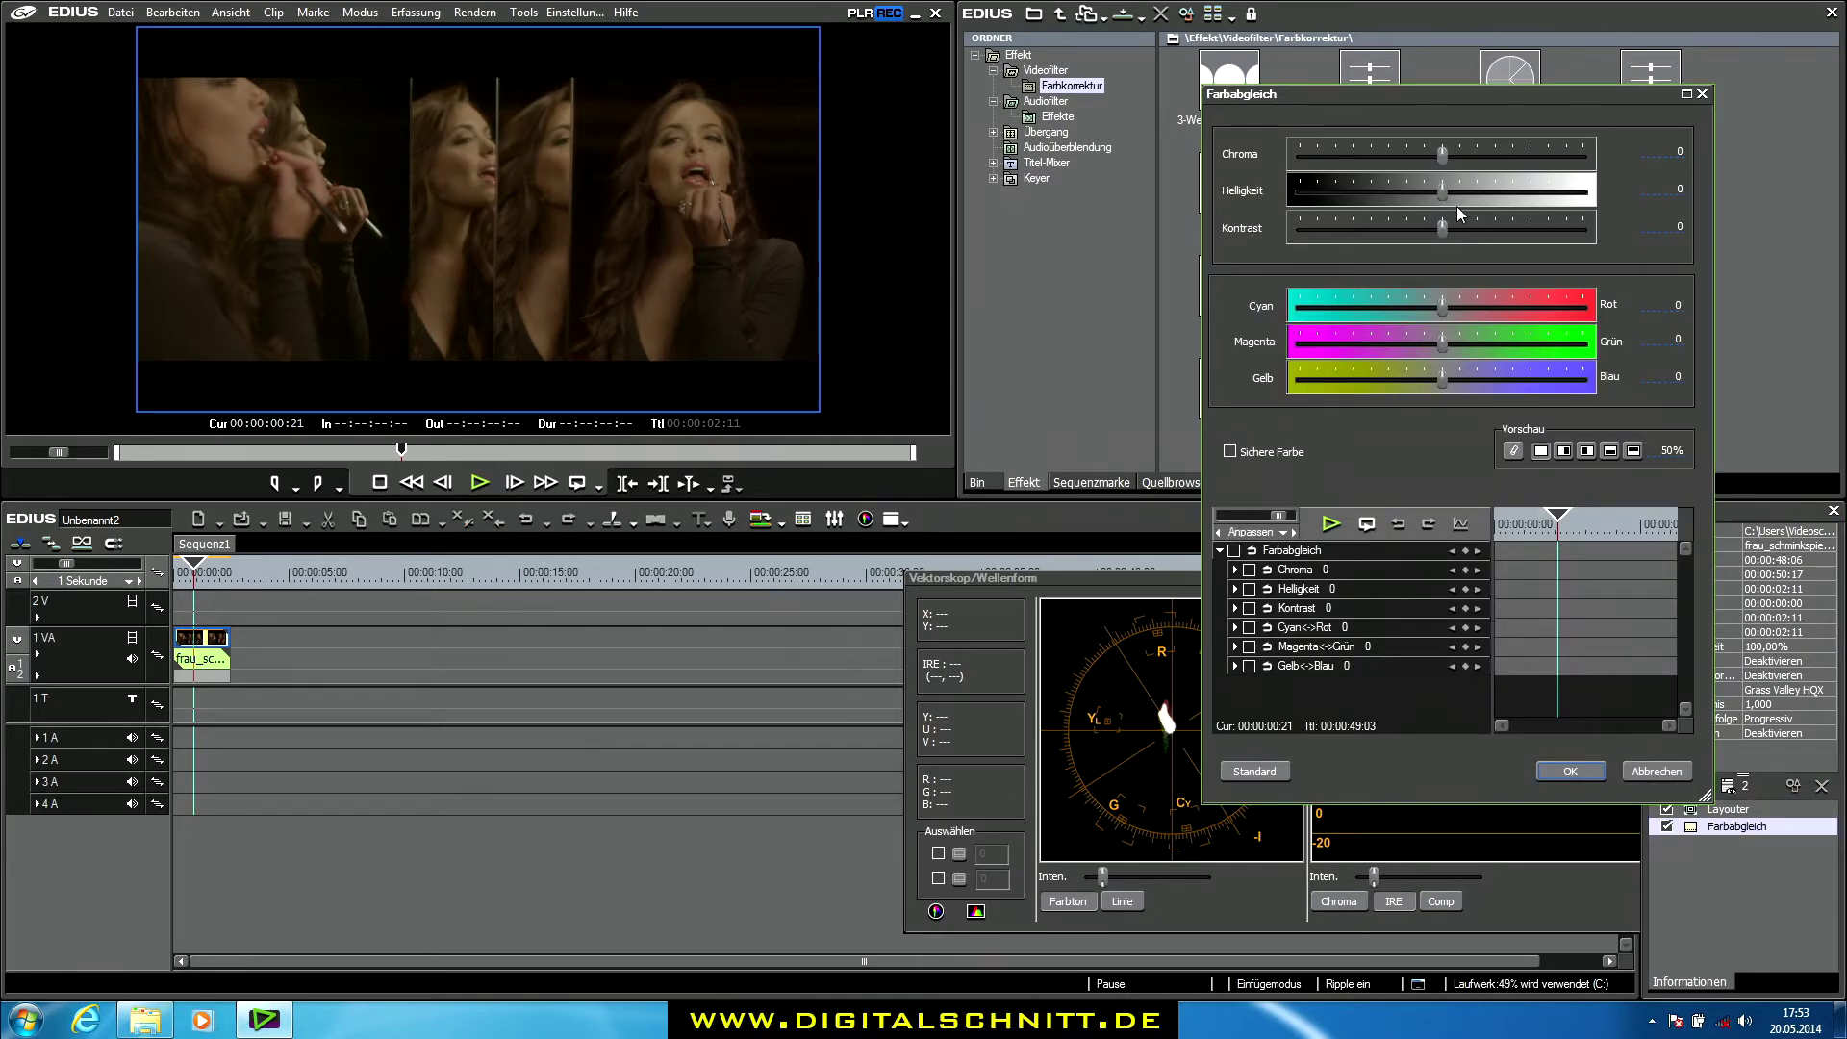
{"action": "left_click_drag", "start_coordinate": [1181, 584], "coordinate": [852, 572]}
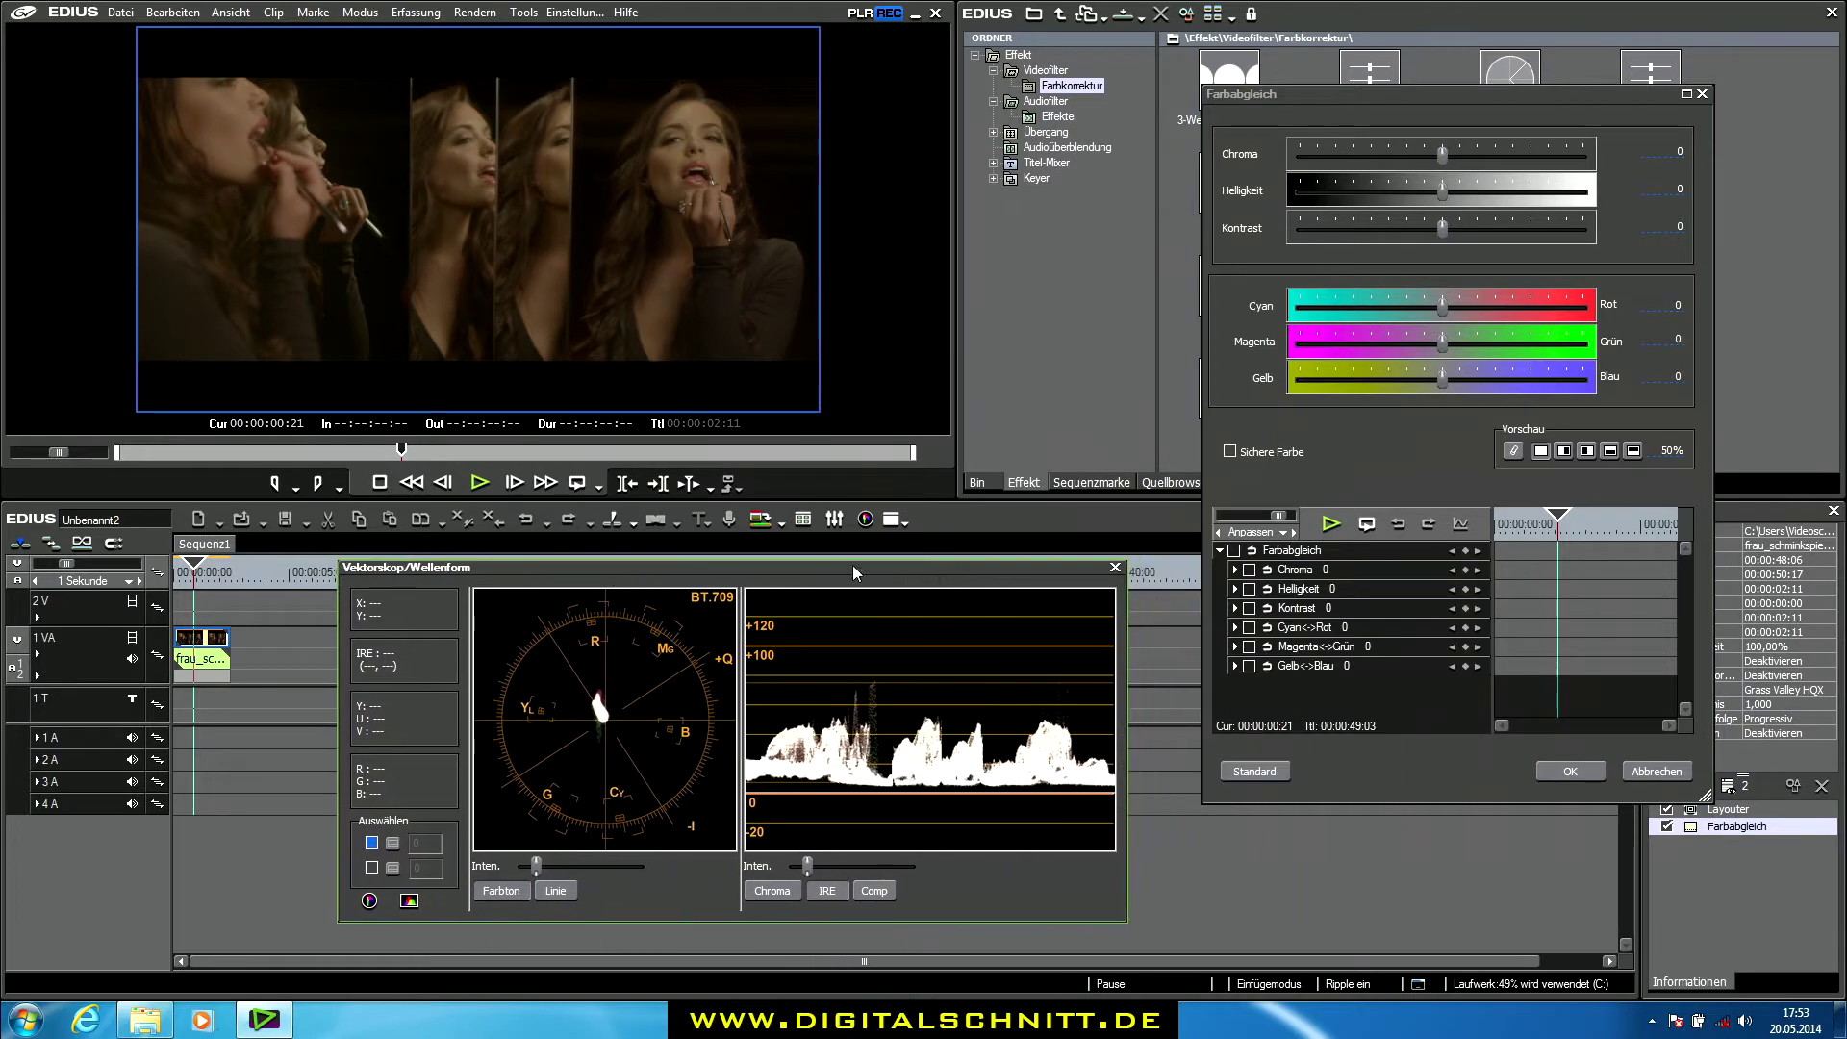
{"action": "left_click_drag", "start_coordinate": [1446, 192], "coordinate": [1465, 192]}
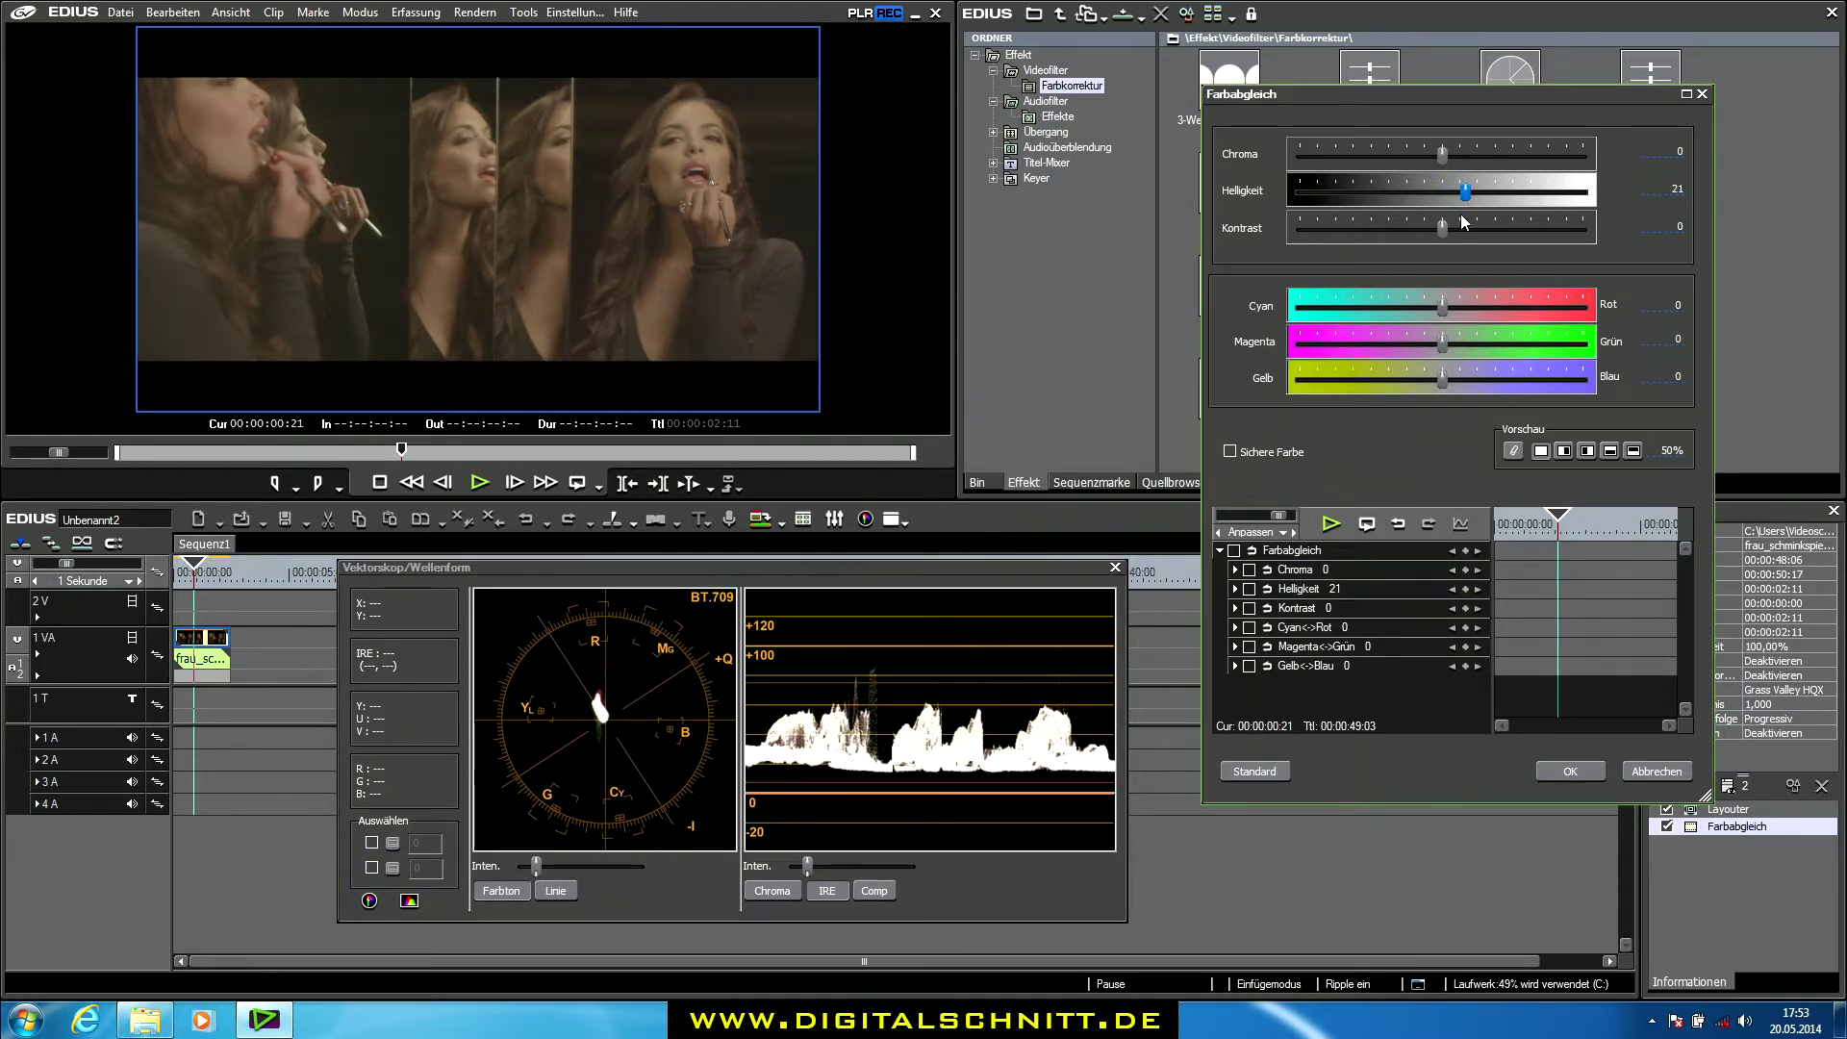
{"action": "mouse_move", "coordinate": [1465, 192]}
{"action": "left_mouse_down"}
{"action": "mouse_move", "coordinate": [1496, 197]}
{"action": "mouse_move", "coordinate": [1444, 200]}
{"action": "left_mouse_up"}
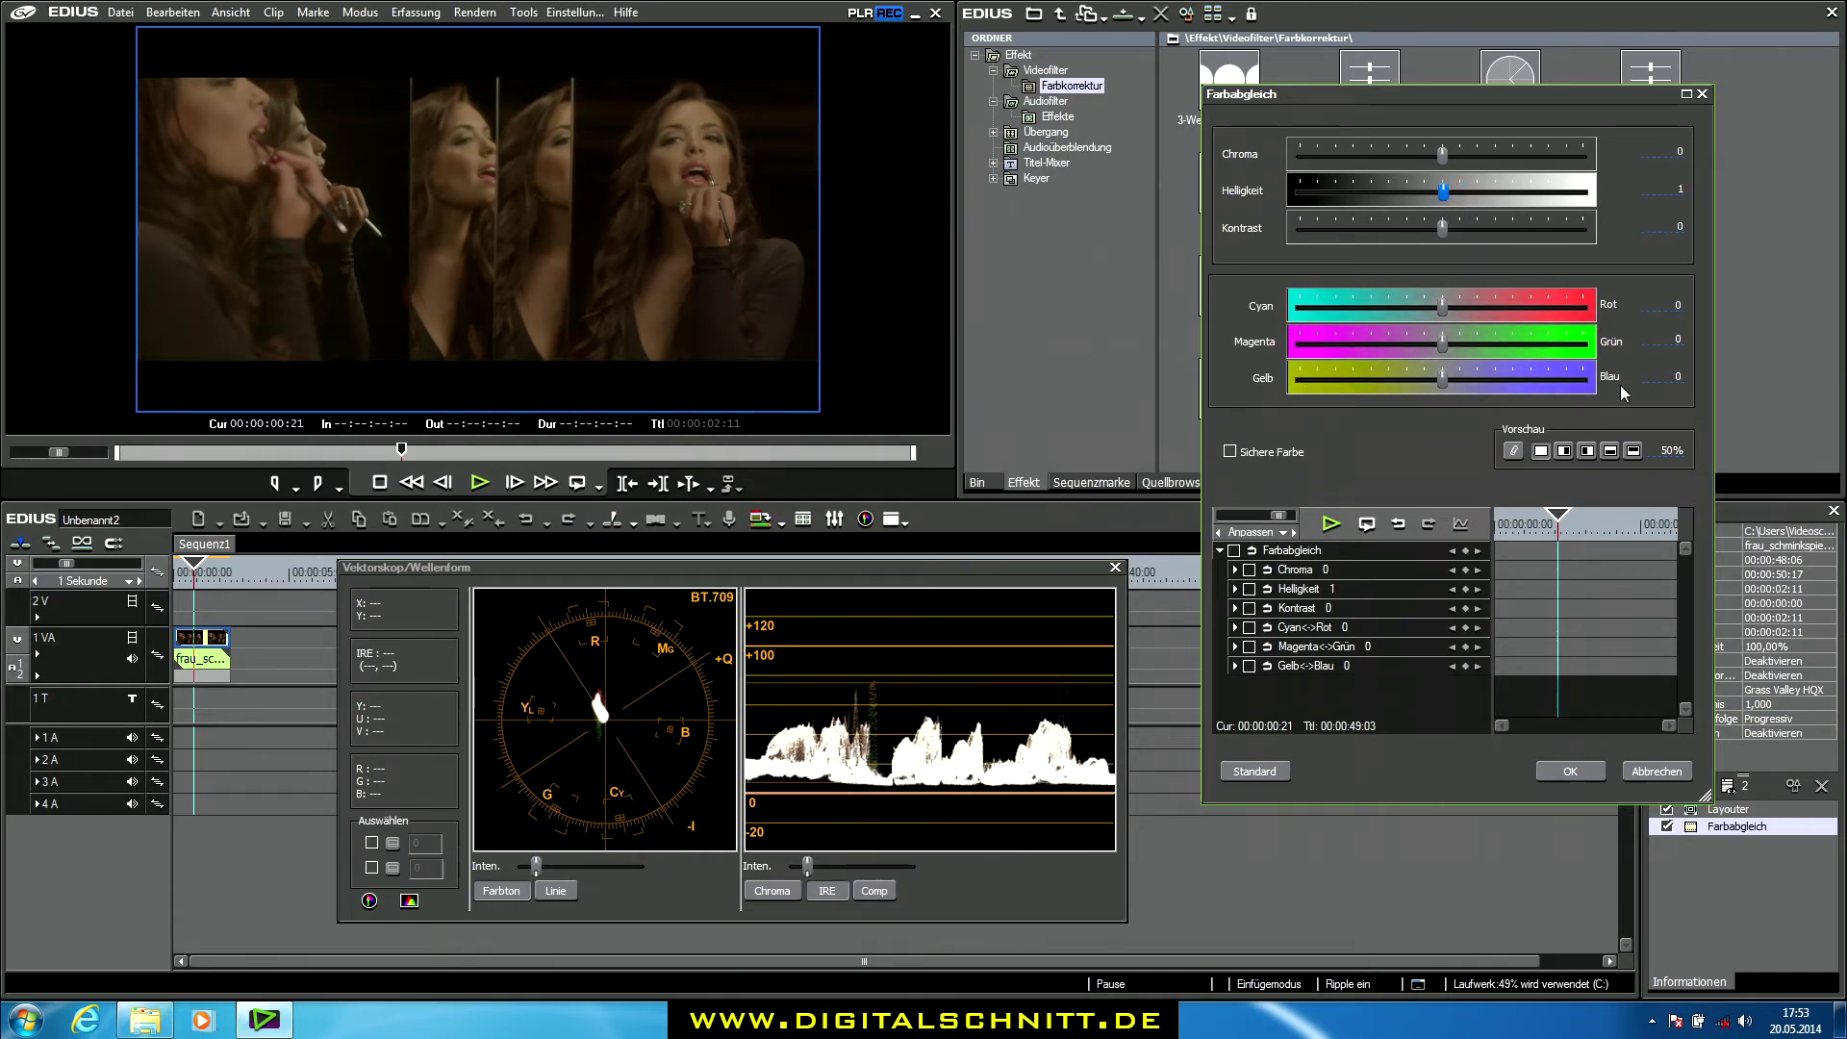
{"action": "left_click_drag", "start_coordinate": [1441, 233], "coordinate": [1456, 197]}
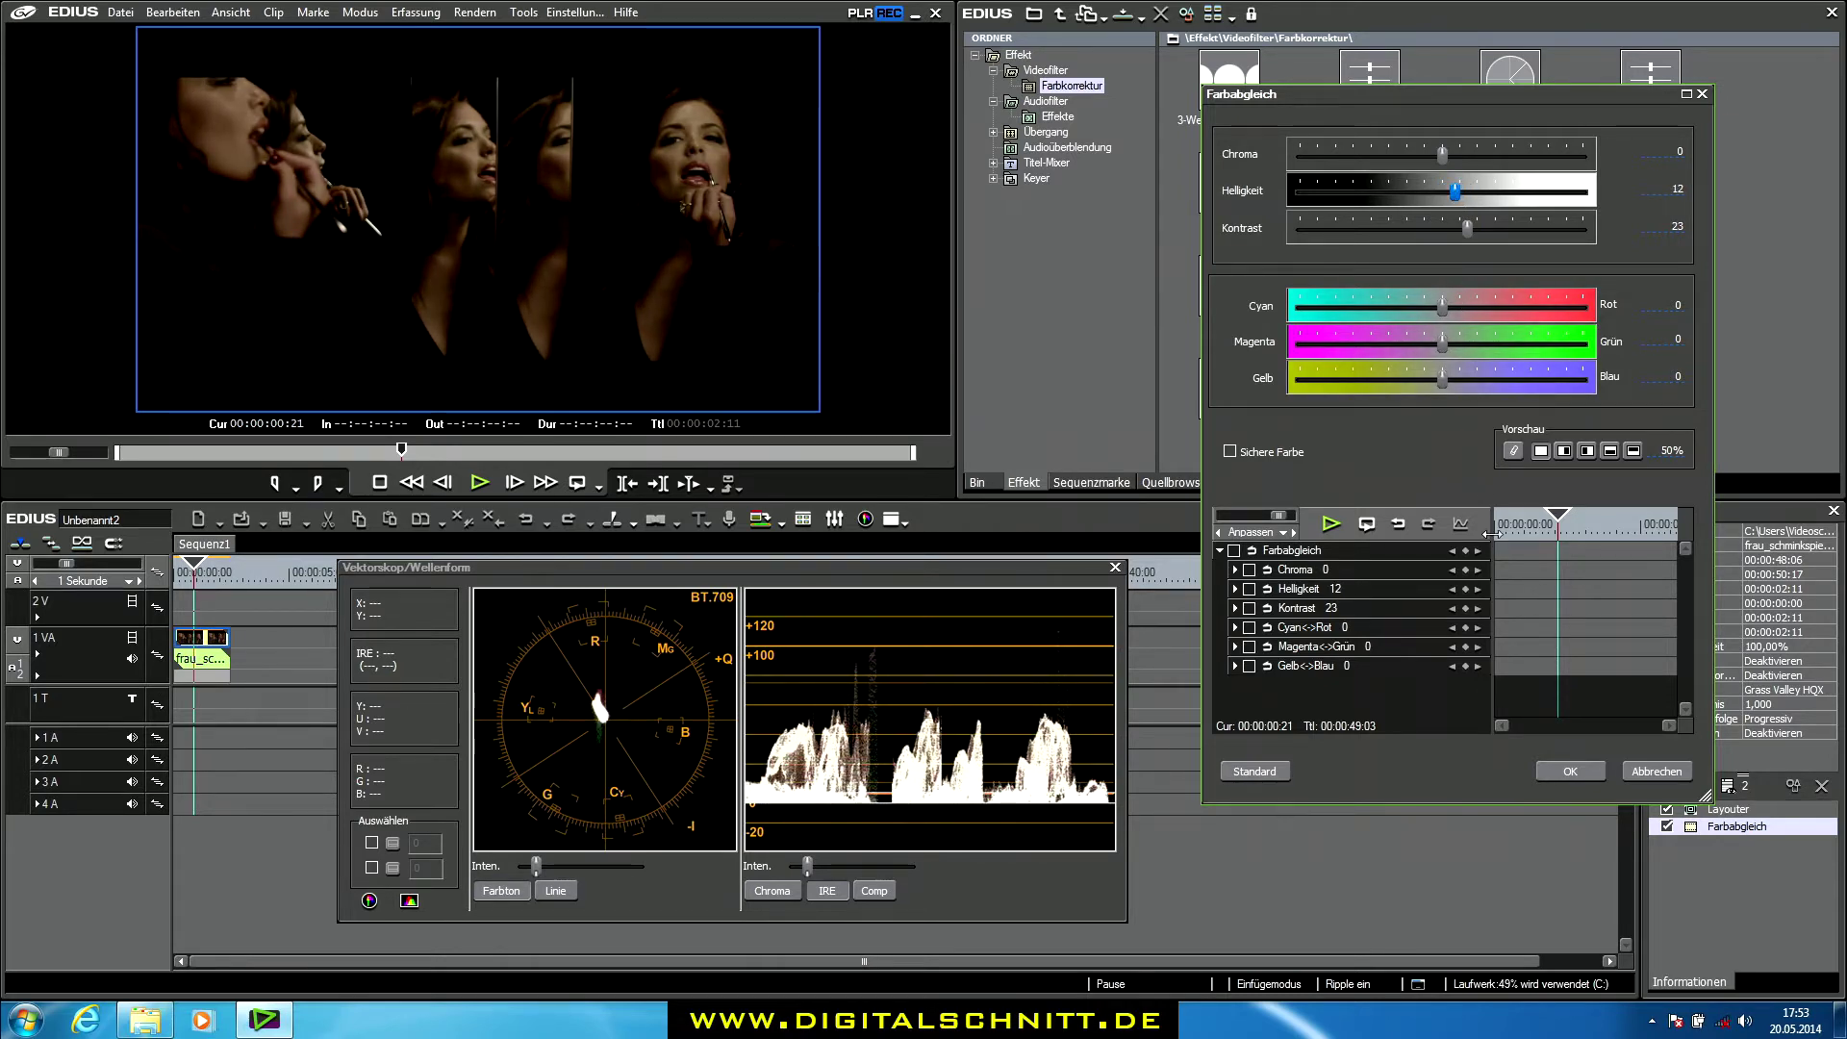
{"action": "left_click", "coordinate": [1675, 777]}
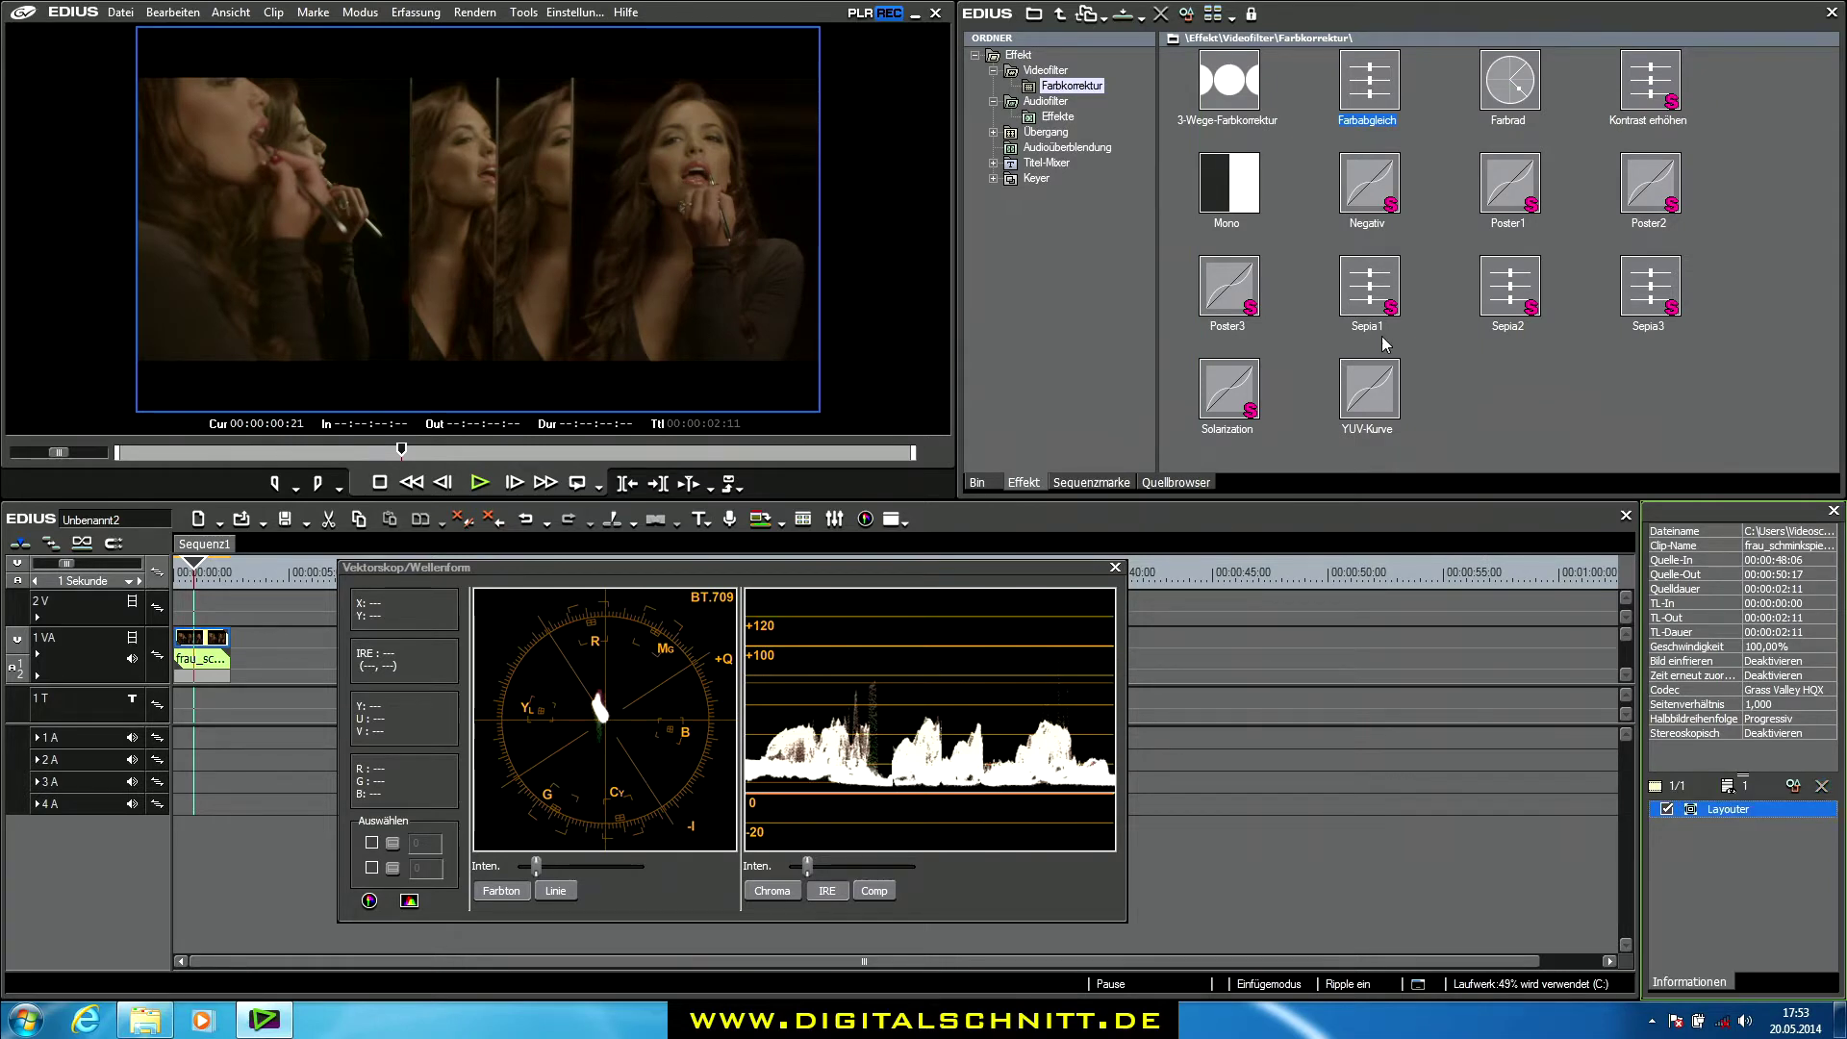
Apply the YUV-Kurve filter to the clip and shape its Y curve into an S with lowered shadows and raised highlights
{"action": "left_click", "coordinate": [1383, 399]}
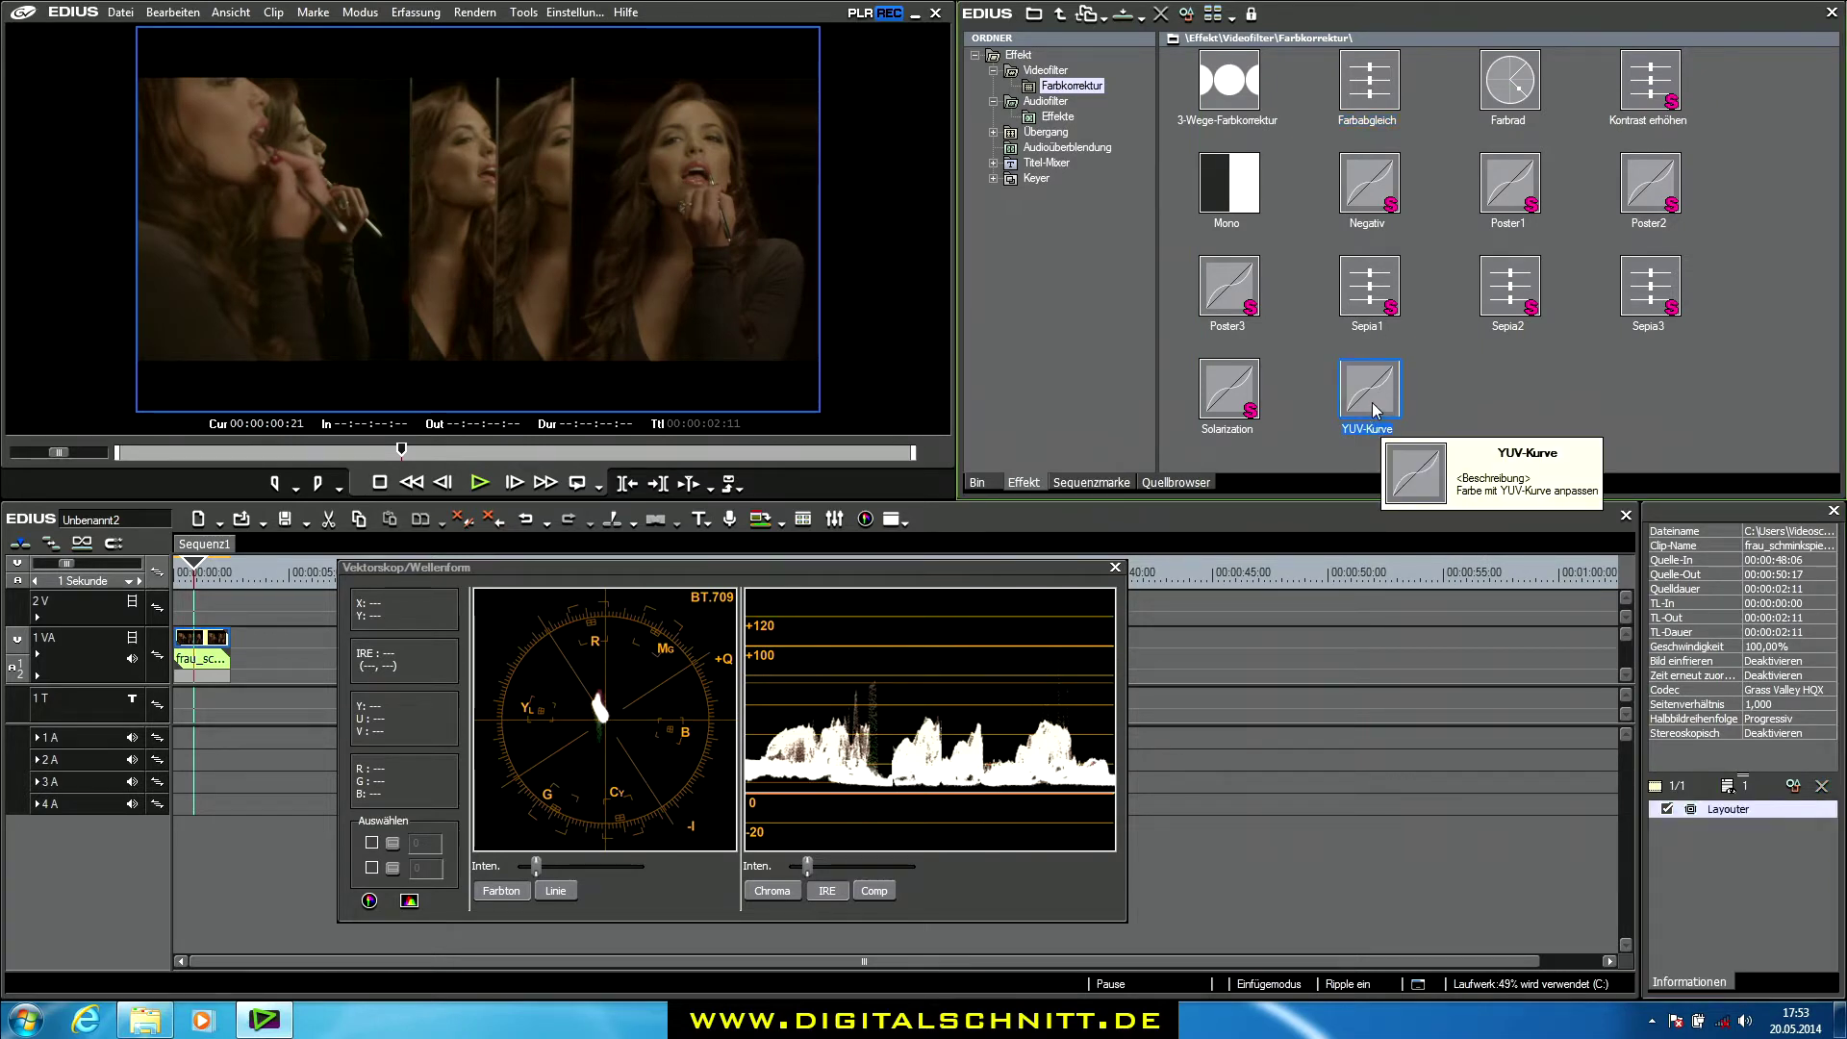
{"action": "left_click_drag", "start_coordinate": [1372, 402], "coordinate": [205, 641]}
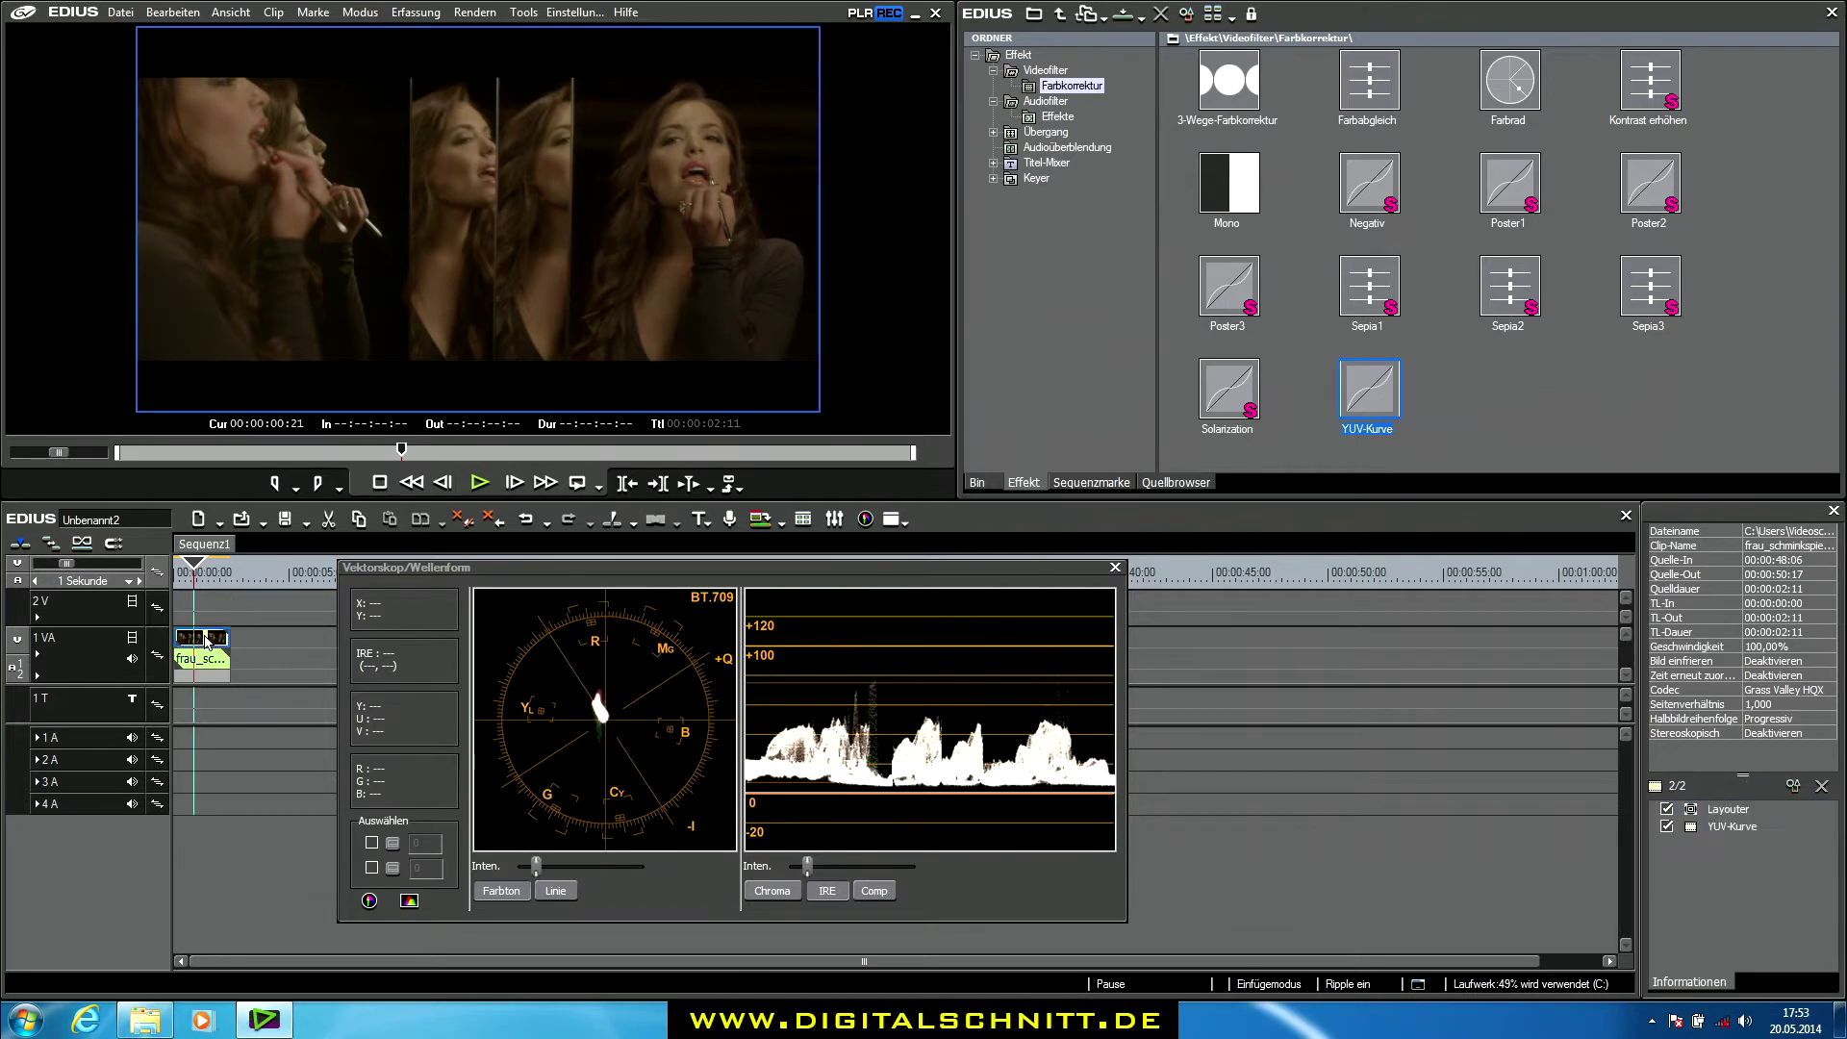
{"action": "double_click", "coordinate": [1727, 827]}
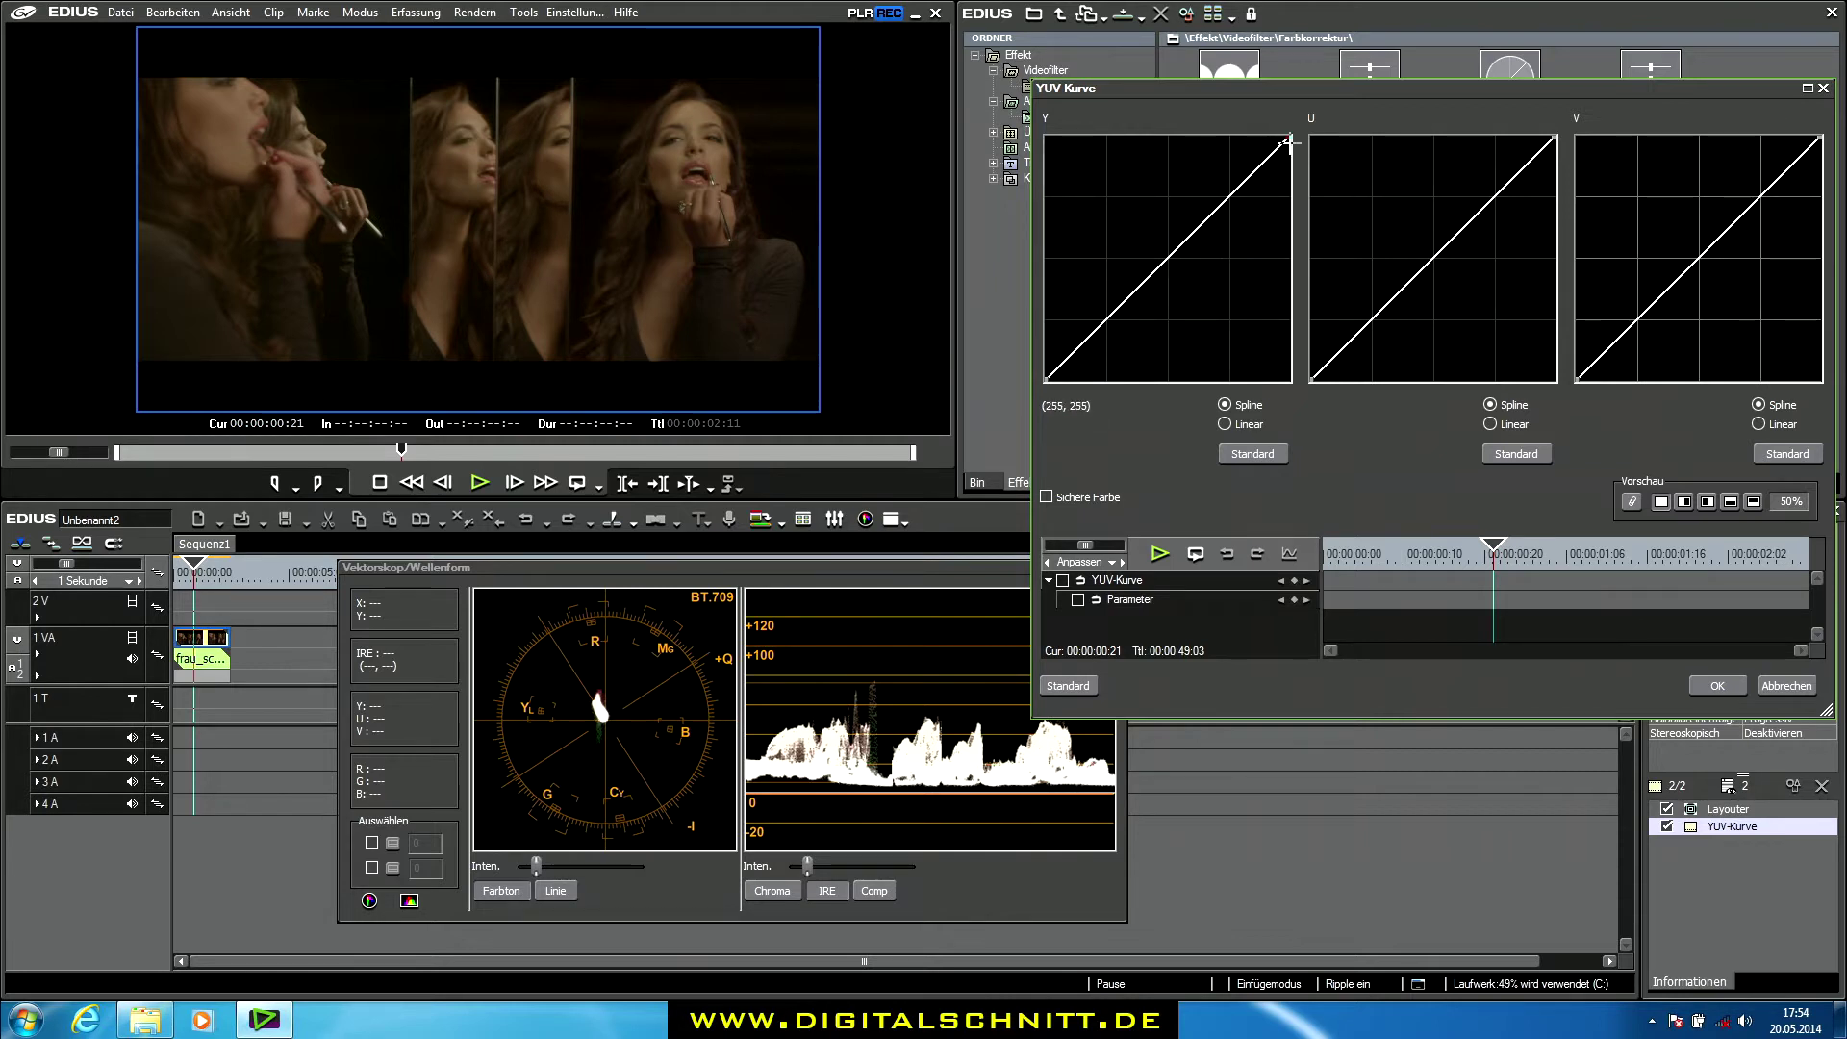
{"action": "left_click_drag", "start_coordinate": [1167, 256], "coordinate": [1170, 225]}
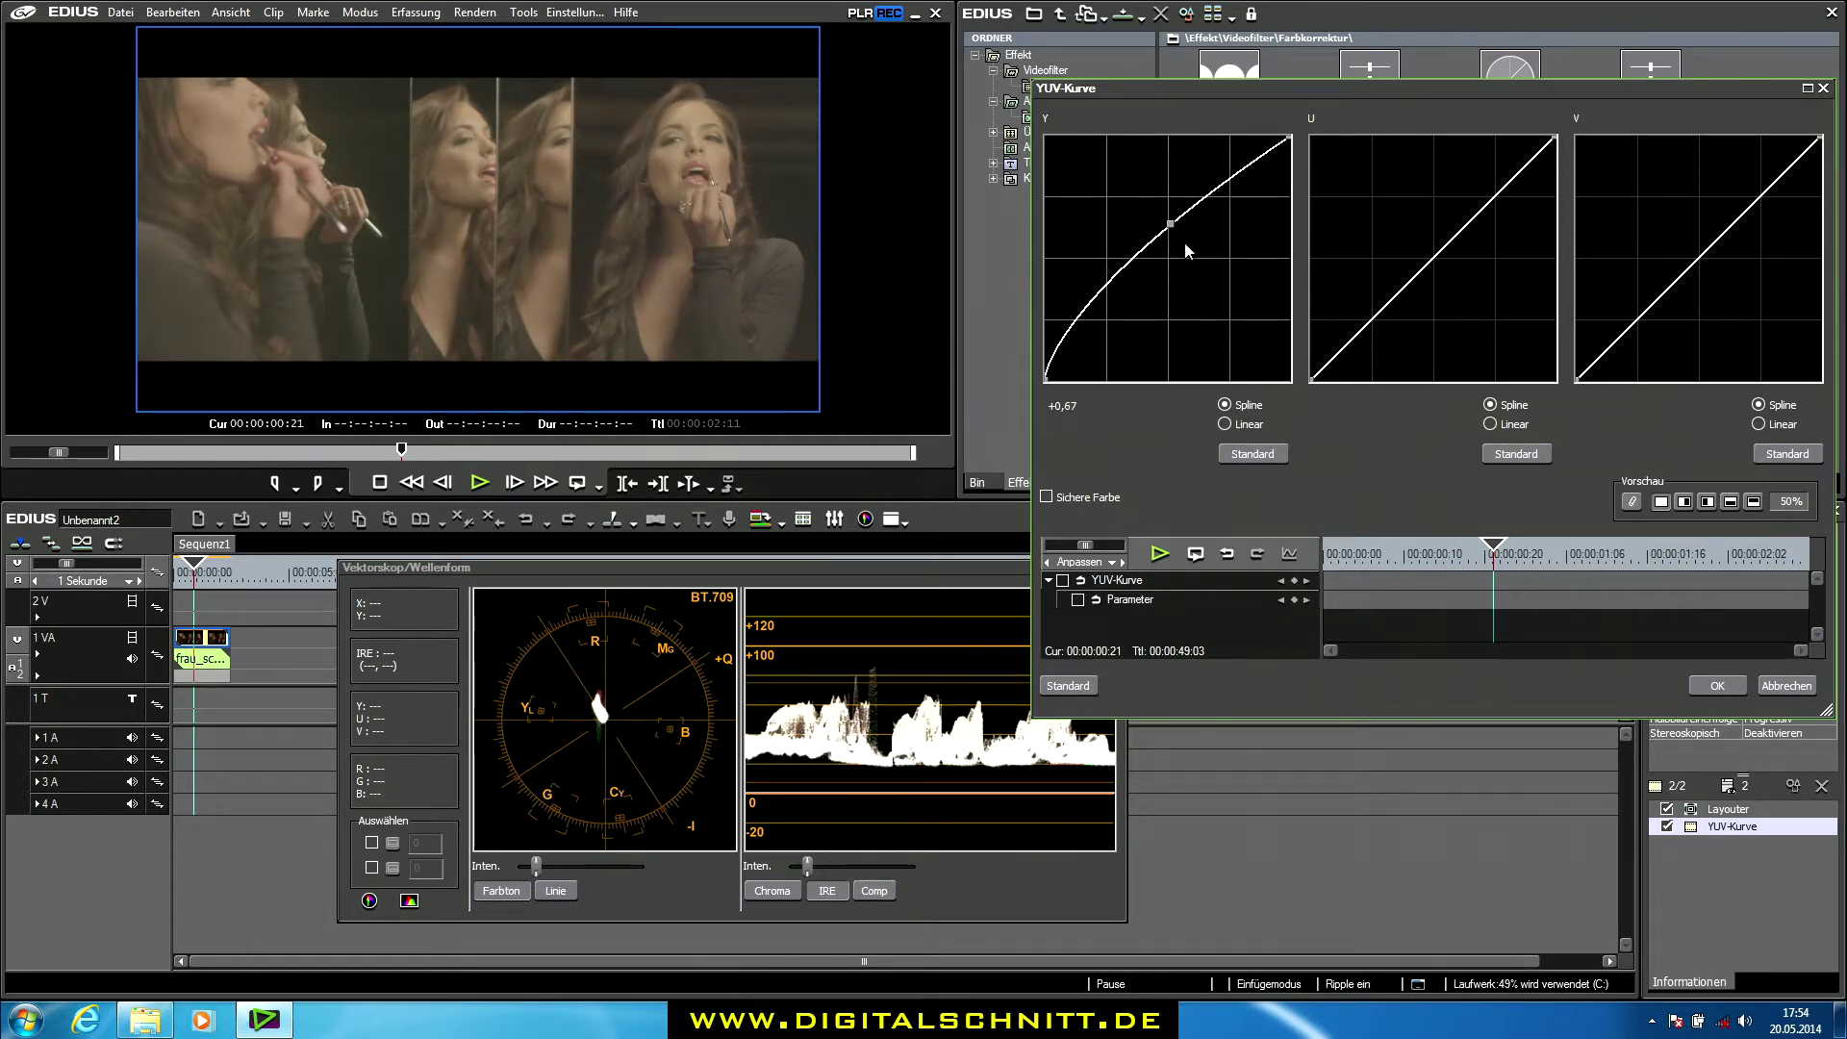
{"action": "left_click_drag", "start_coordinate": [1170, 227], "coordinate": [1116, 325]}
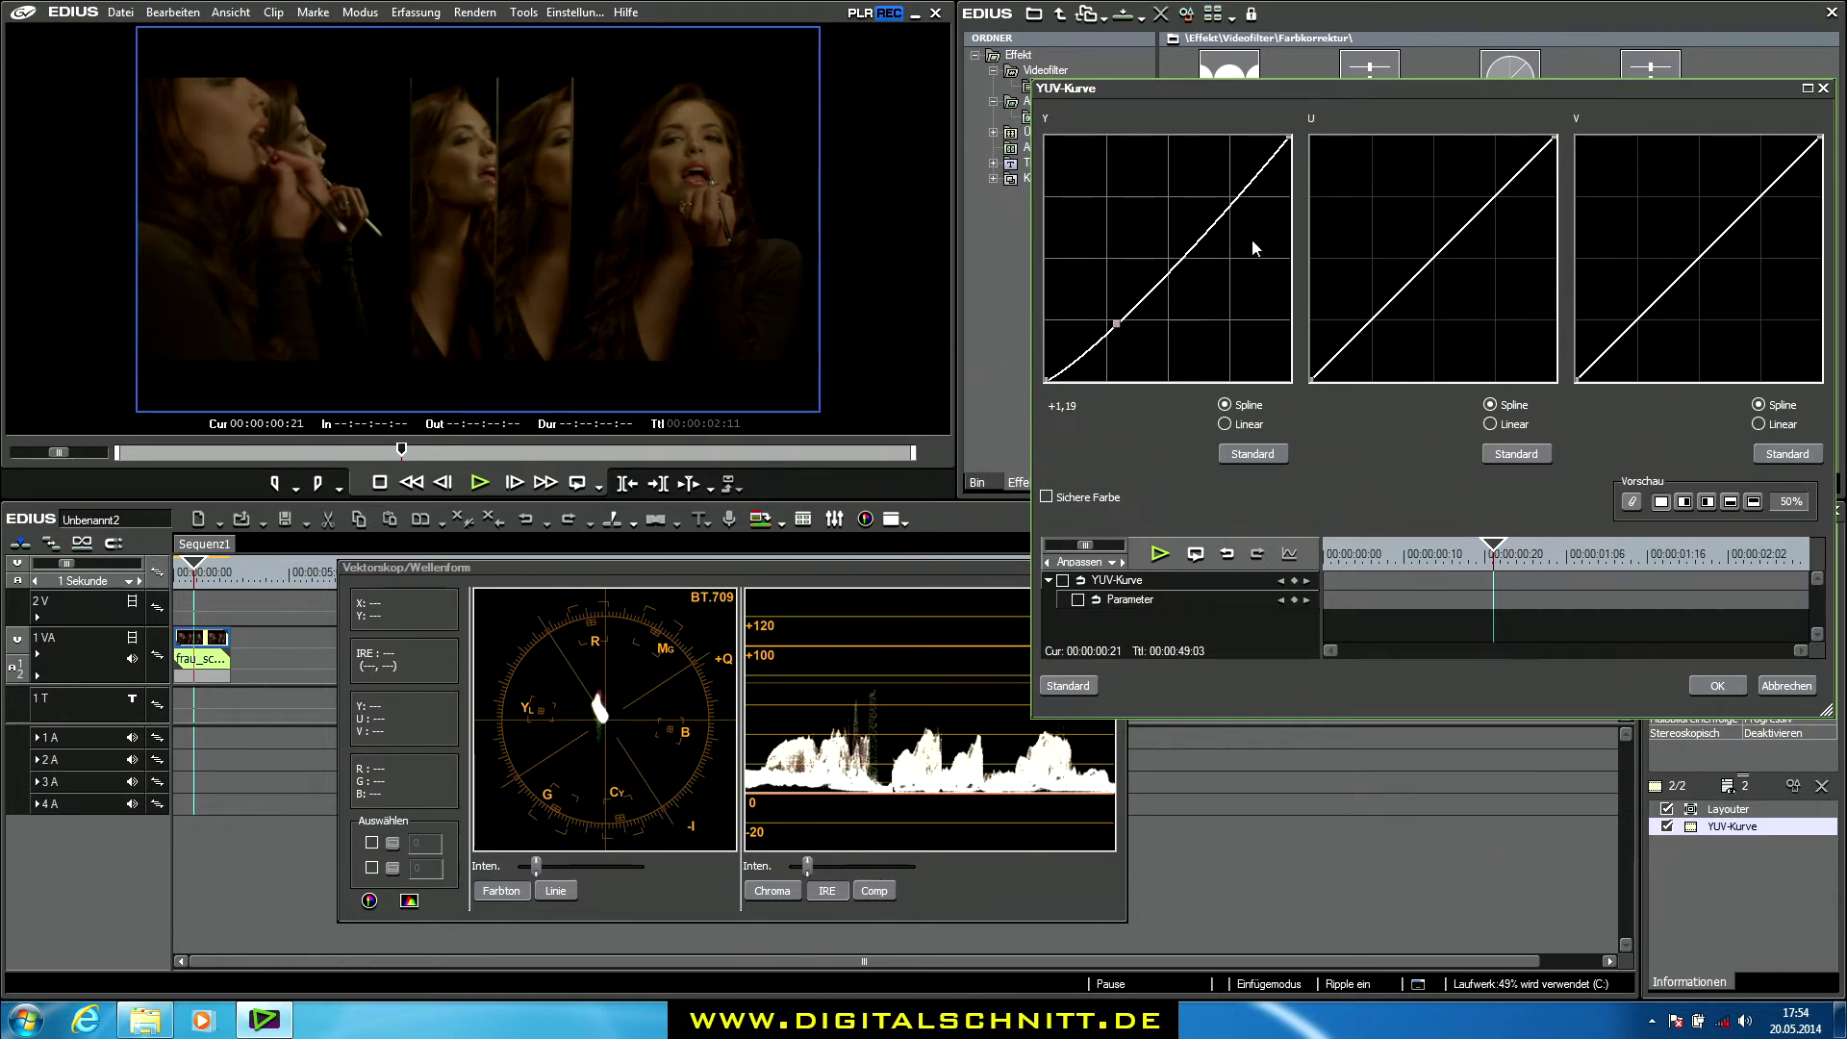
{"action": "left_click_drag", "start_coordinate": [1209, 223], "coordinate": [1218, 158]}
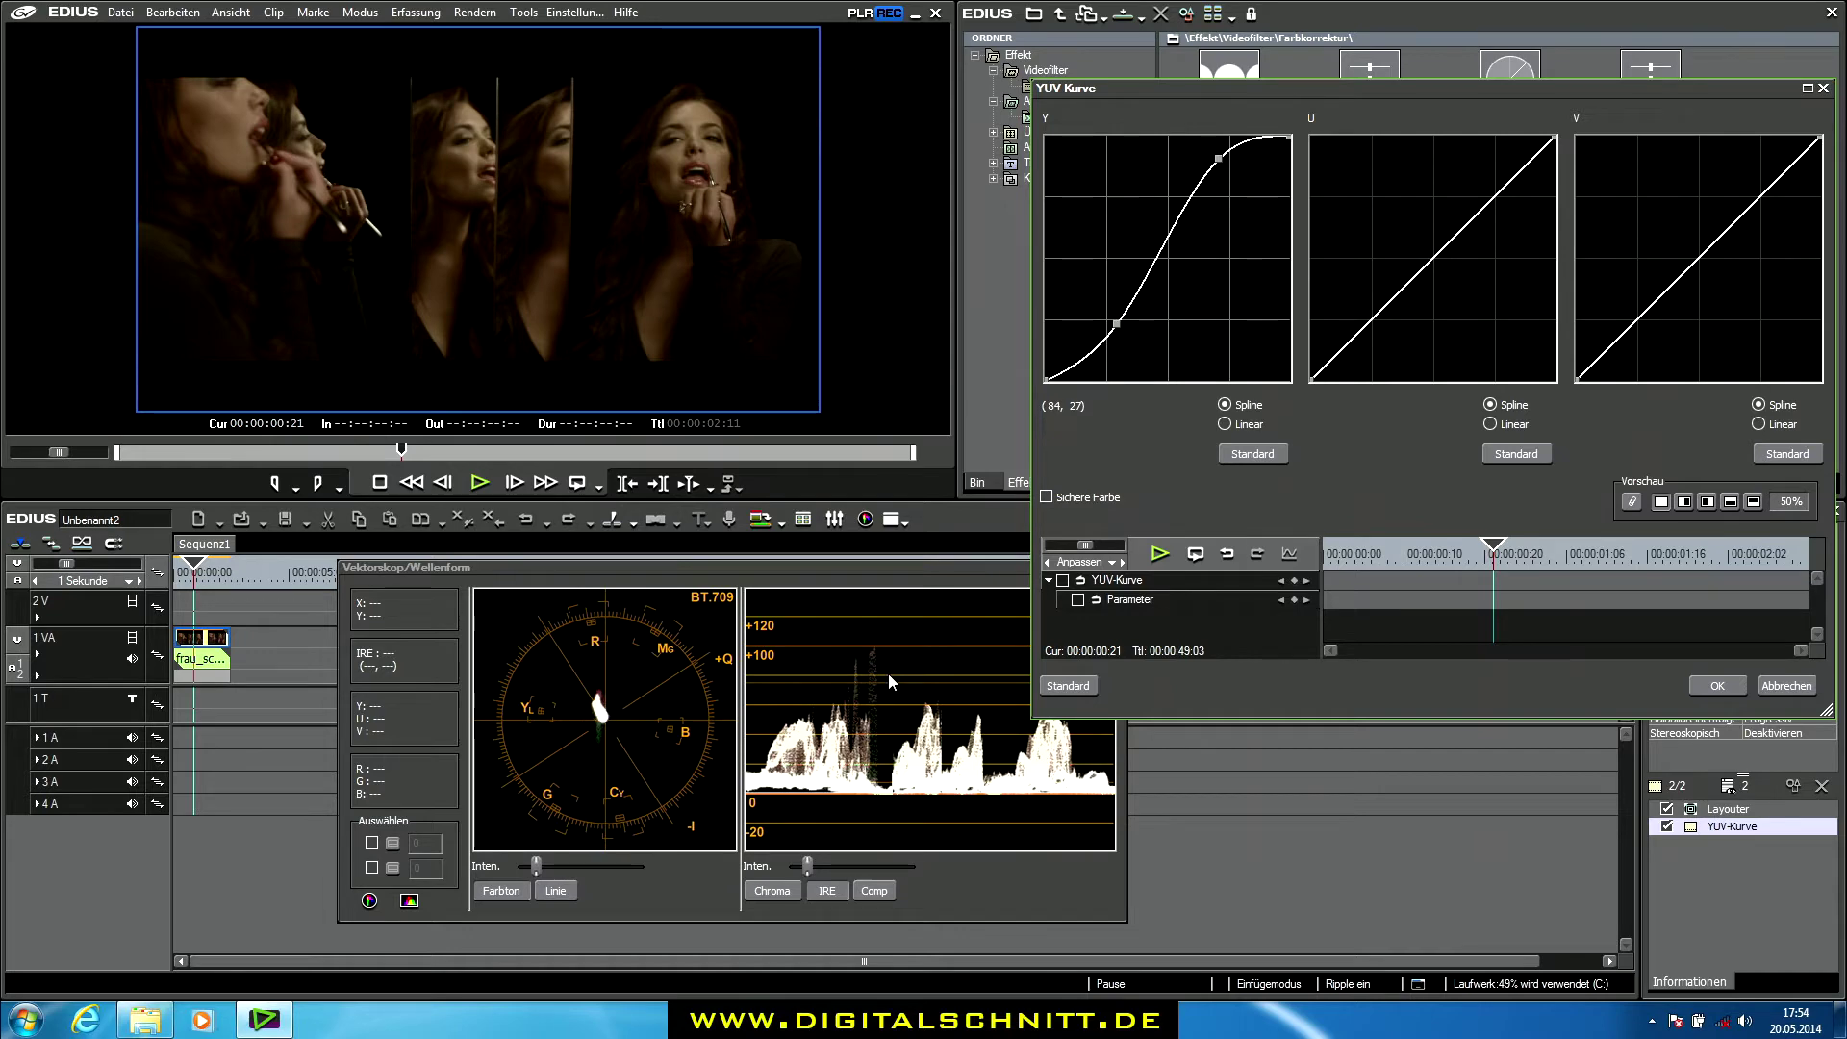
Compare the picture with and without the YUV-Kurve filter, leave the filter enabled and accept the curve
{"action": "left_click", "coordinate": [1668, 827]}
{"action": "left_click", "coordinate": [1668, 827]}
{"action": "left_click", "coordinate": [1668, 827]}
{"action": "left_click", "coordinate": [1668, 828]}
{"action": "left_click", "coordinate": [1668, 827]}
{"action": "left_click", "coordinate": [1668, 827]}
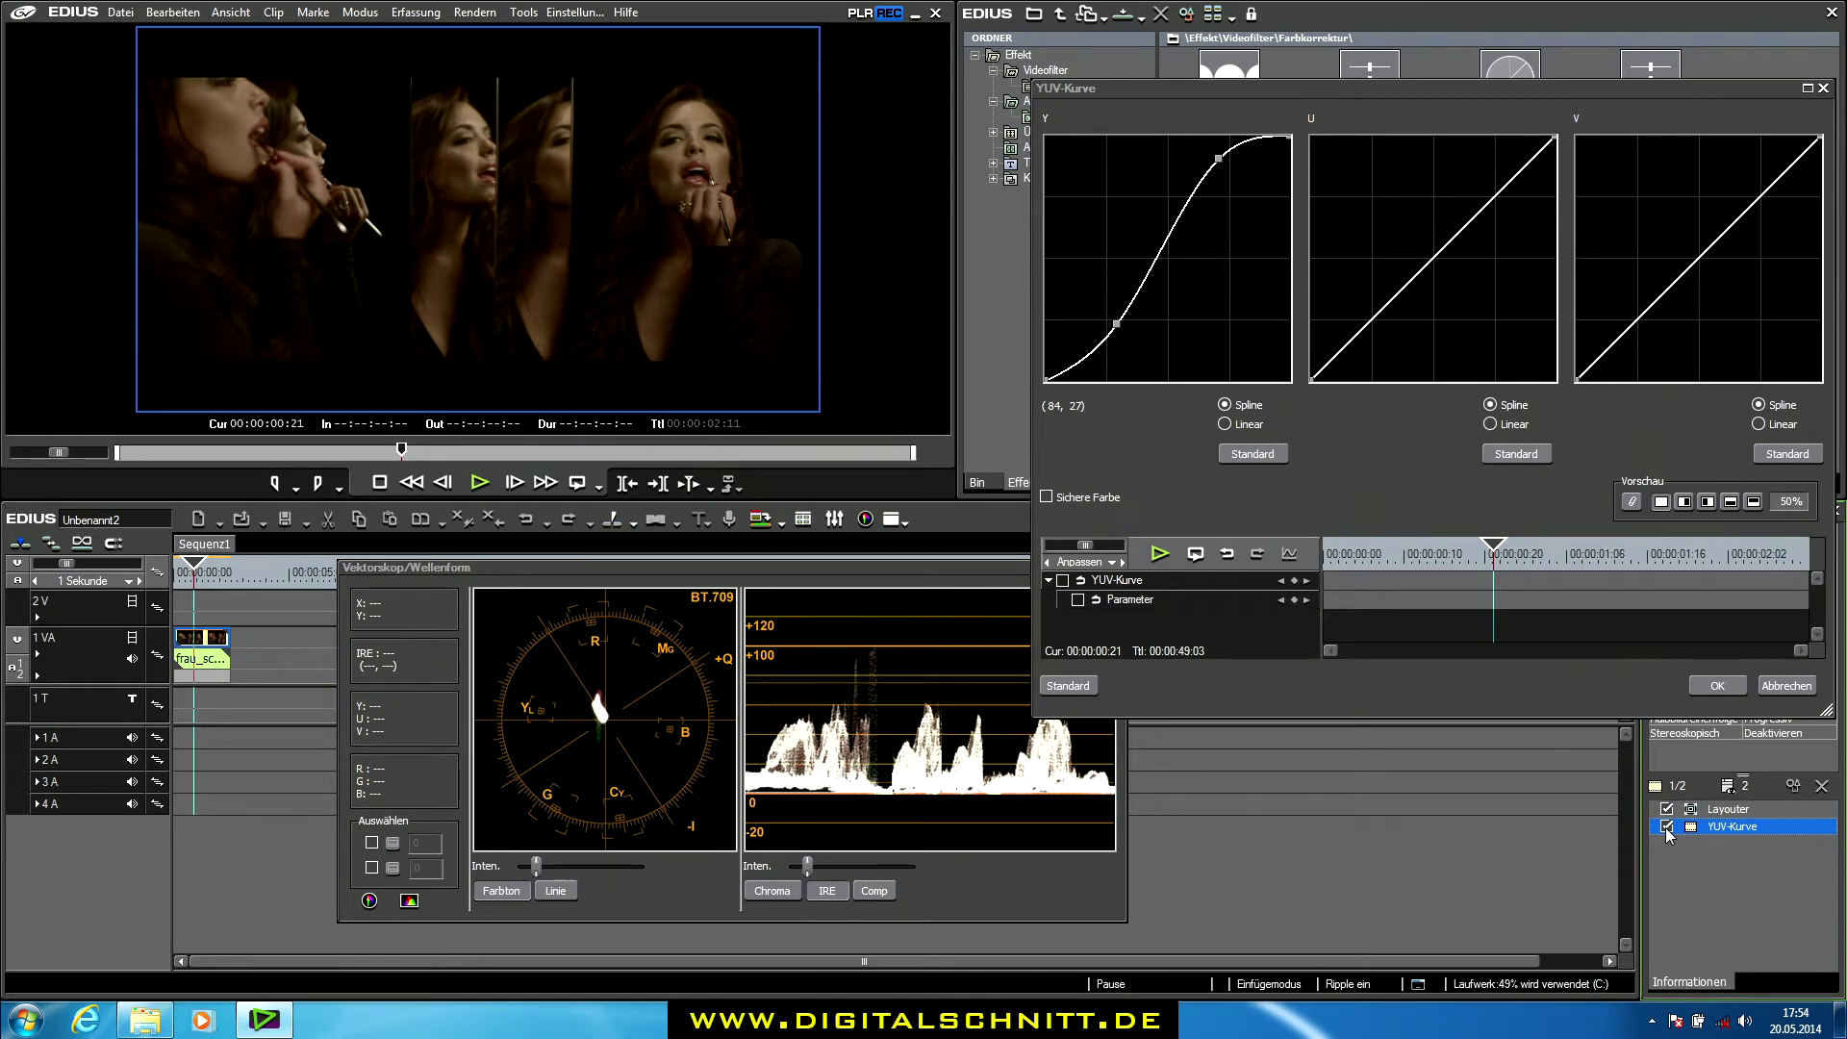
{"action": "left_click", "coordinate": [1668, 827]}
{"action": "left_click", "coordinate": [1667, 827]}
{"action": "left_click", "coordinate": [1717, 685]}
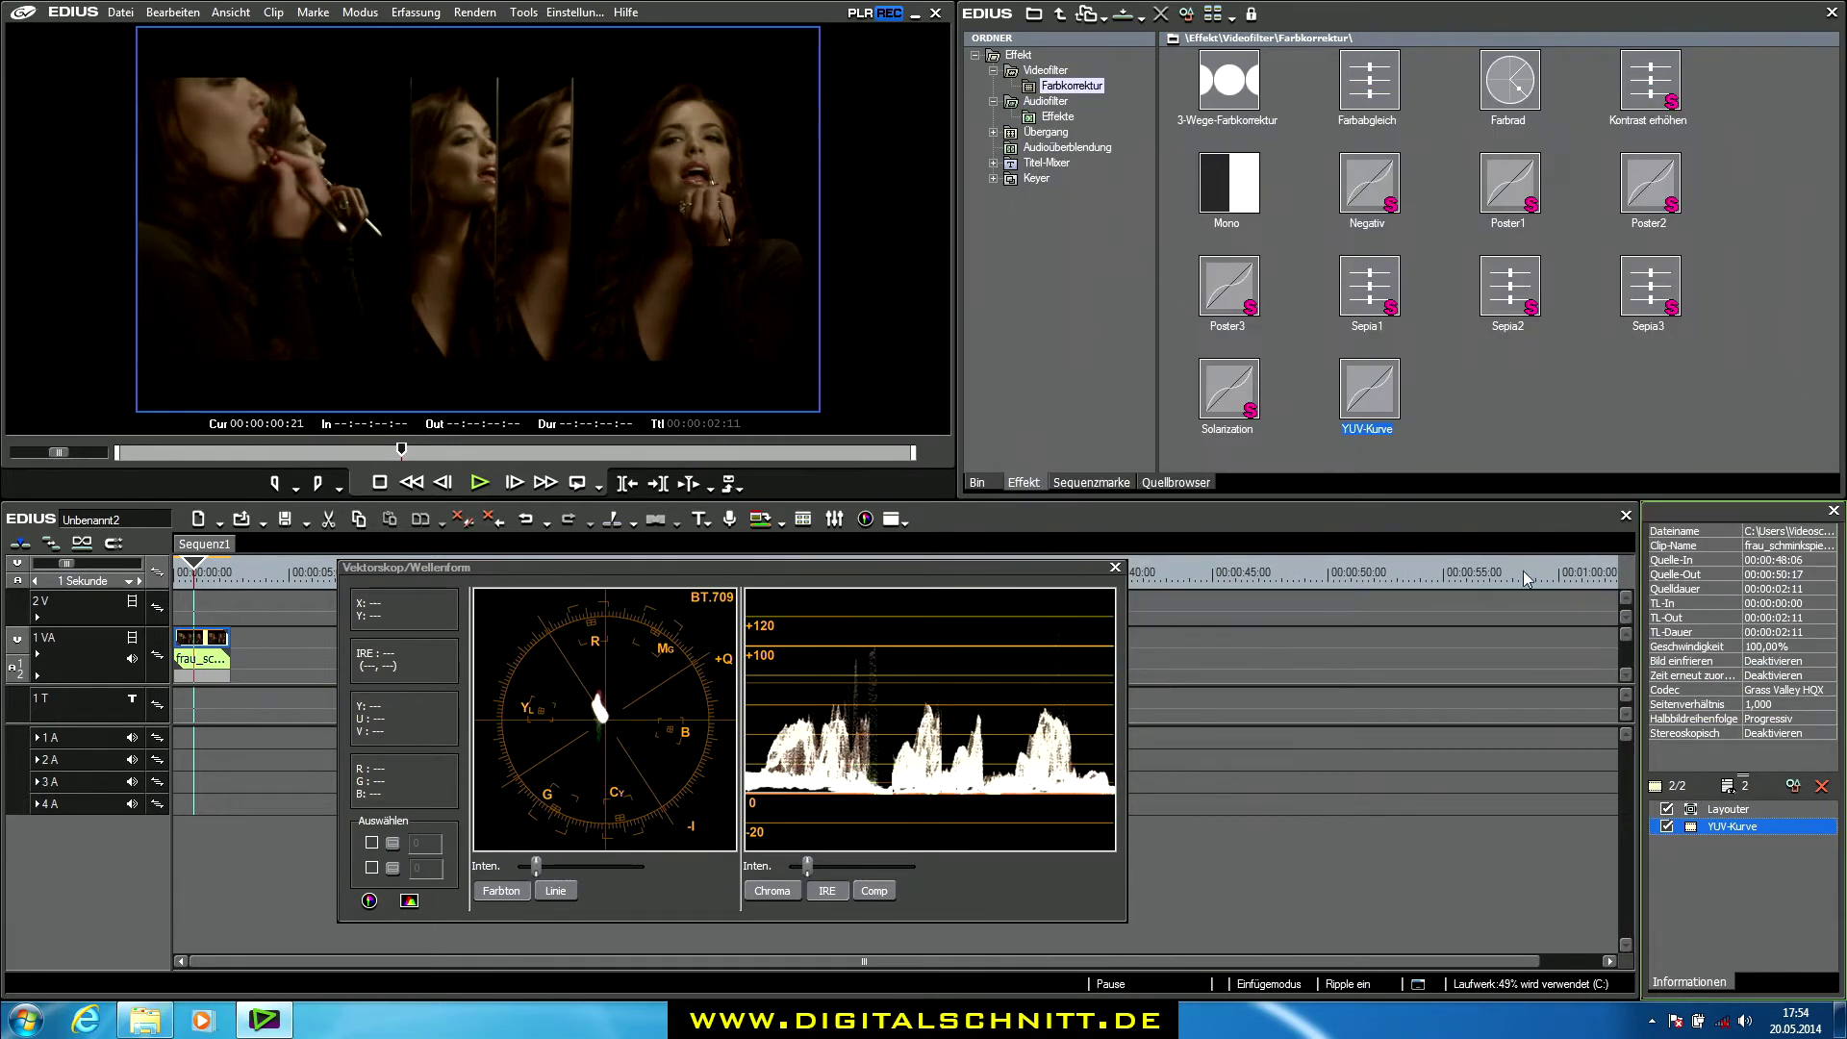
Add a Farbabgleich filter after the YUV-Kurve, with Chroma raised to 71 and Cyan–Rot at 0
{"action": "left_click_drag", "start_coordinate": [1373, 113], "coordinate": [1726, 854]}
{"action": "double_click", "coordinate": [1724, 844]}
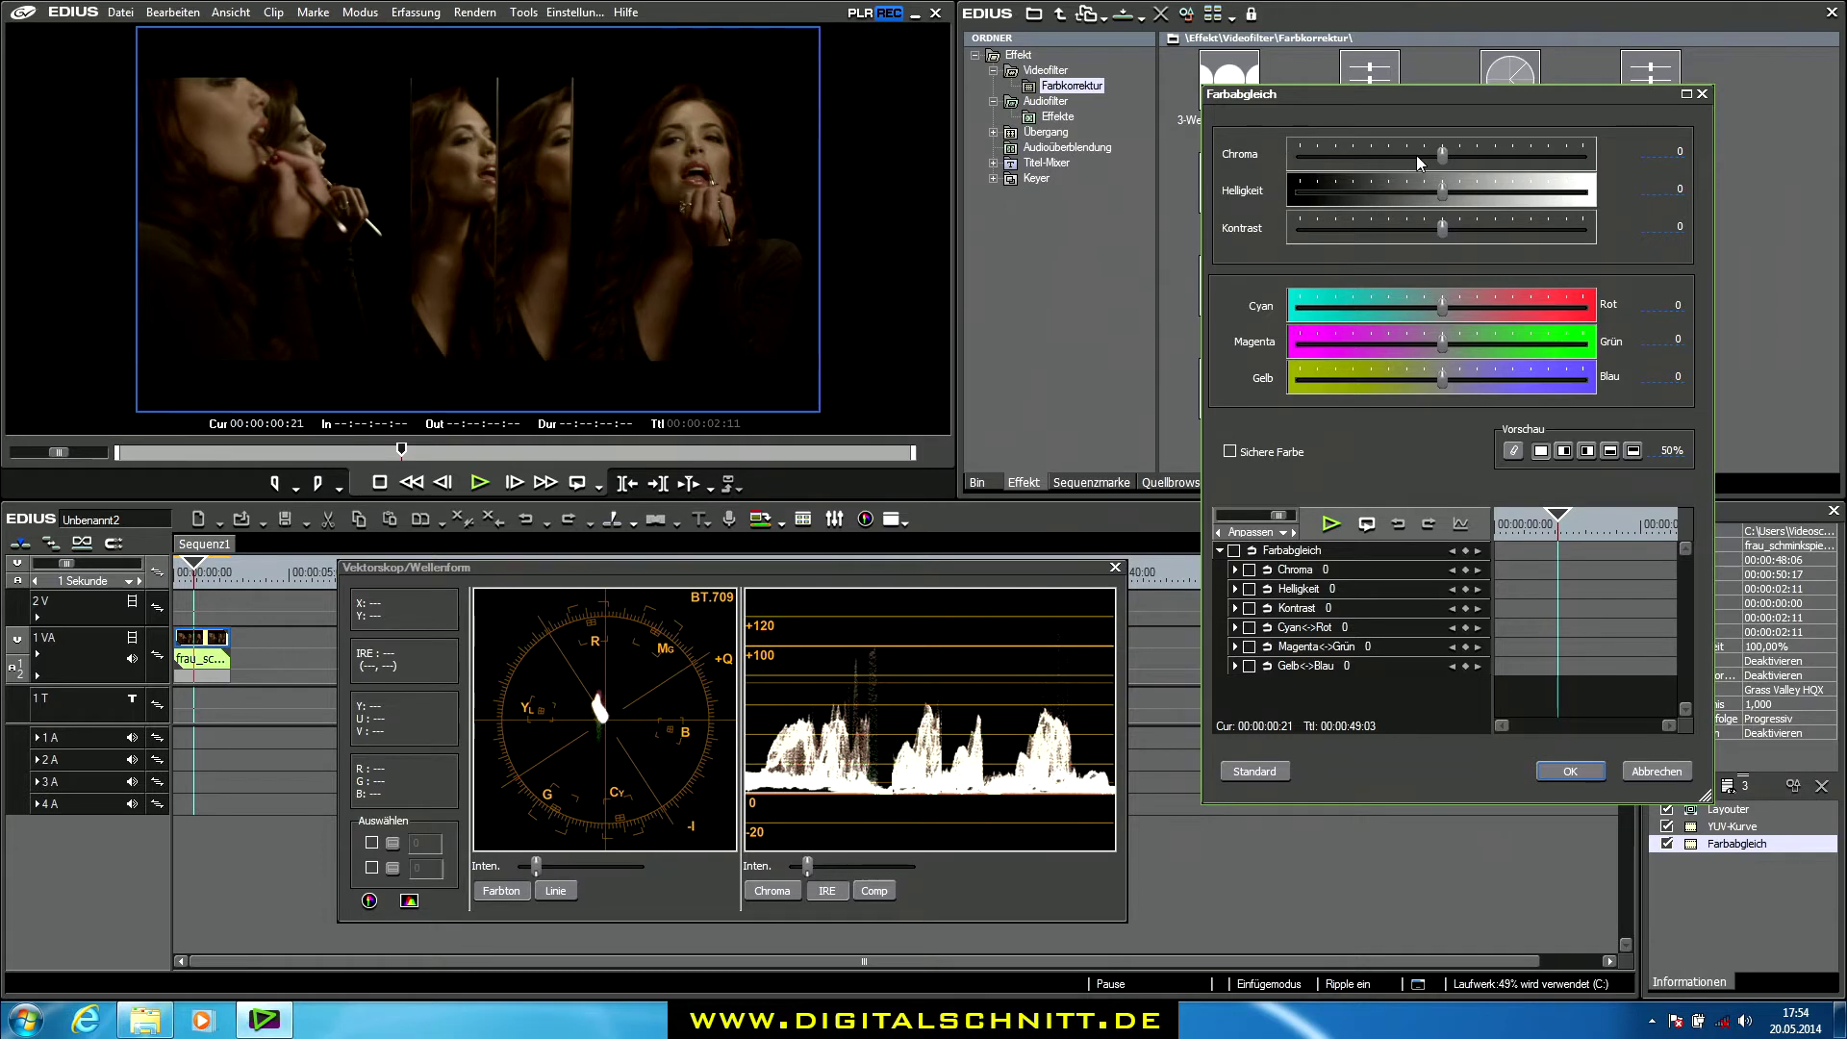
{"action": "left_click_drag", "start_coordinate": [1443, 156], "coordinate": [1519, 159]}
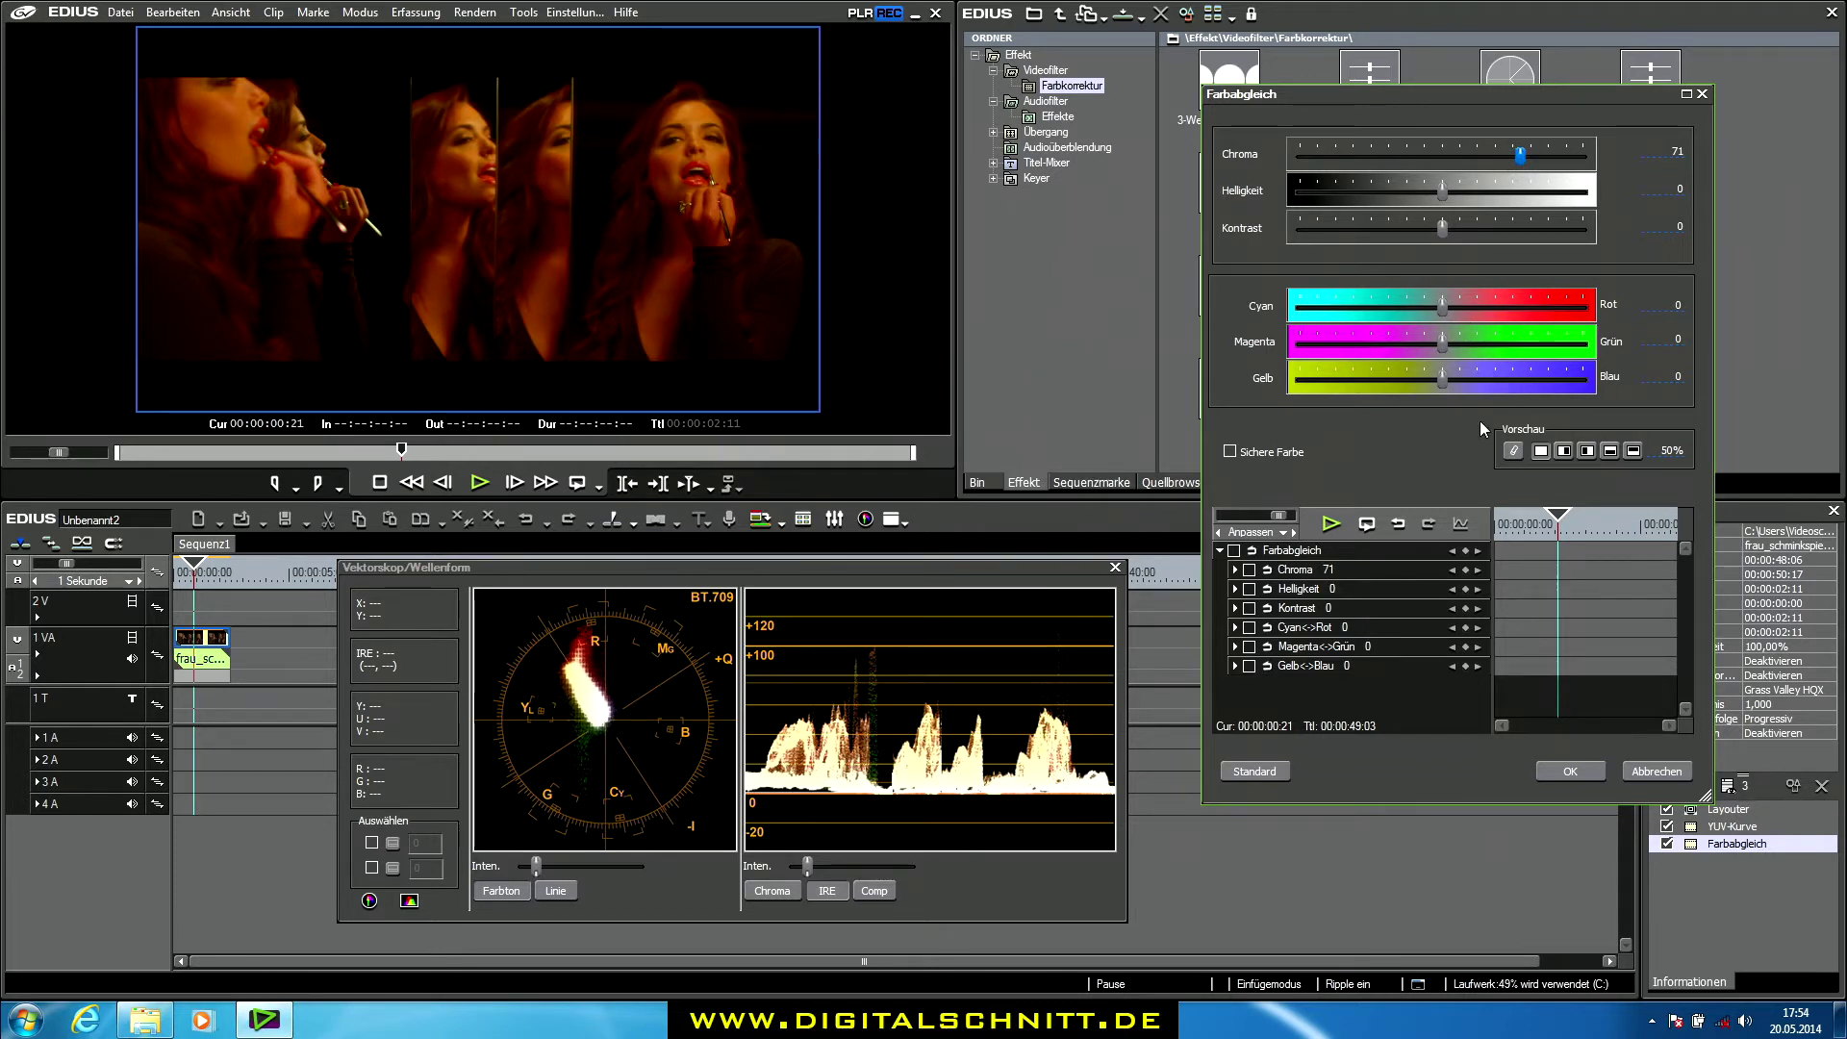
{"action": "left_click_drag", "start_coordinate": [1445, 304], "coordinate": [1445, 306]}
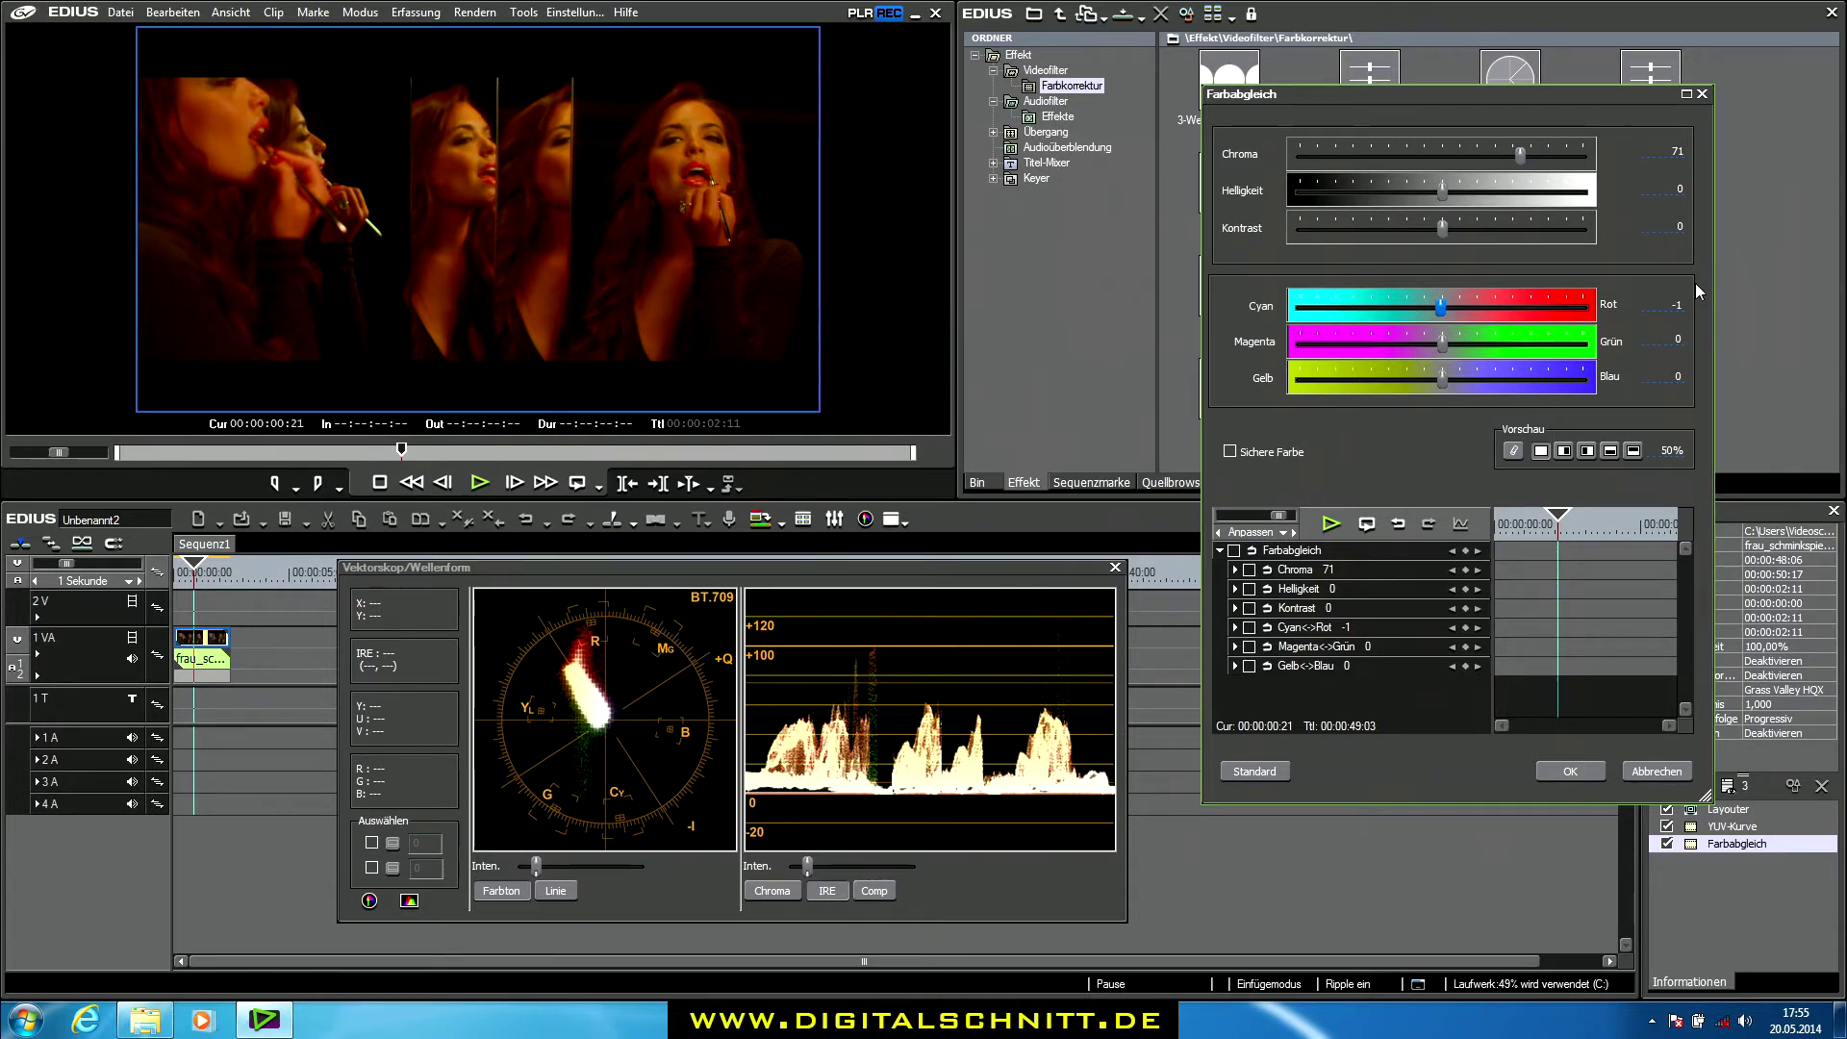
{"action": "left_click", "coordinate": [1675, 305]}
{"action": "type", "text": "0"}
{"action": "key", "text": "Return"}
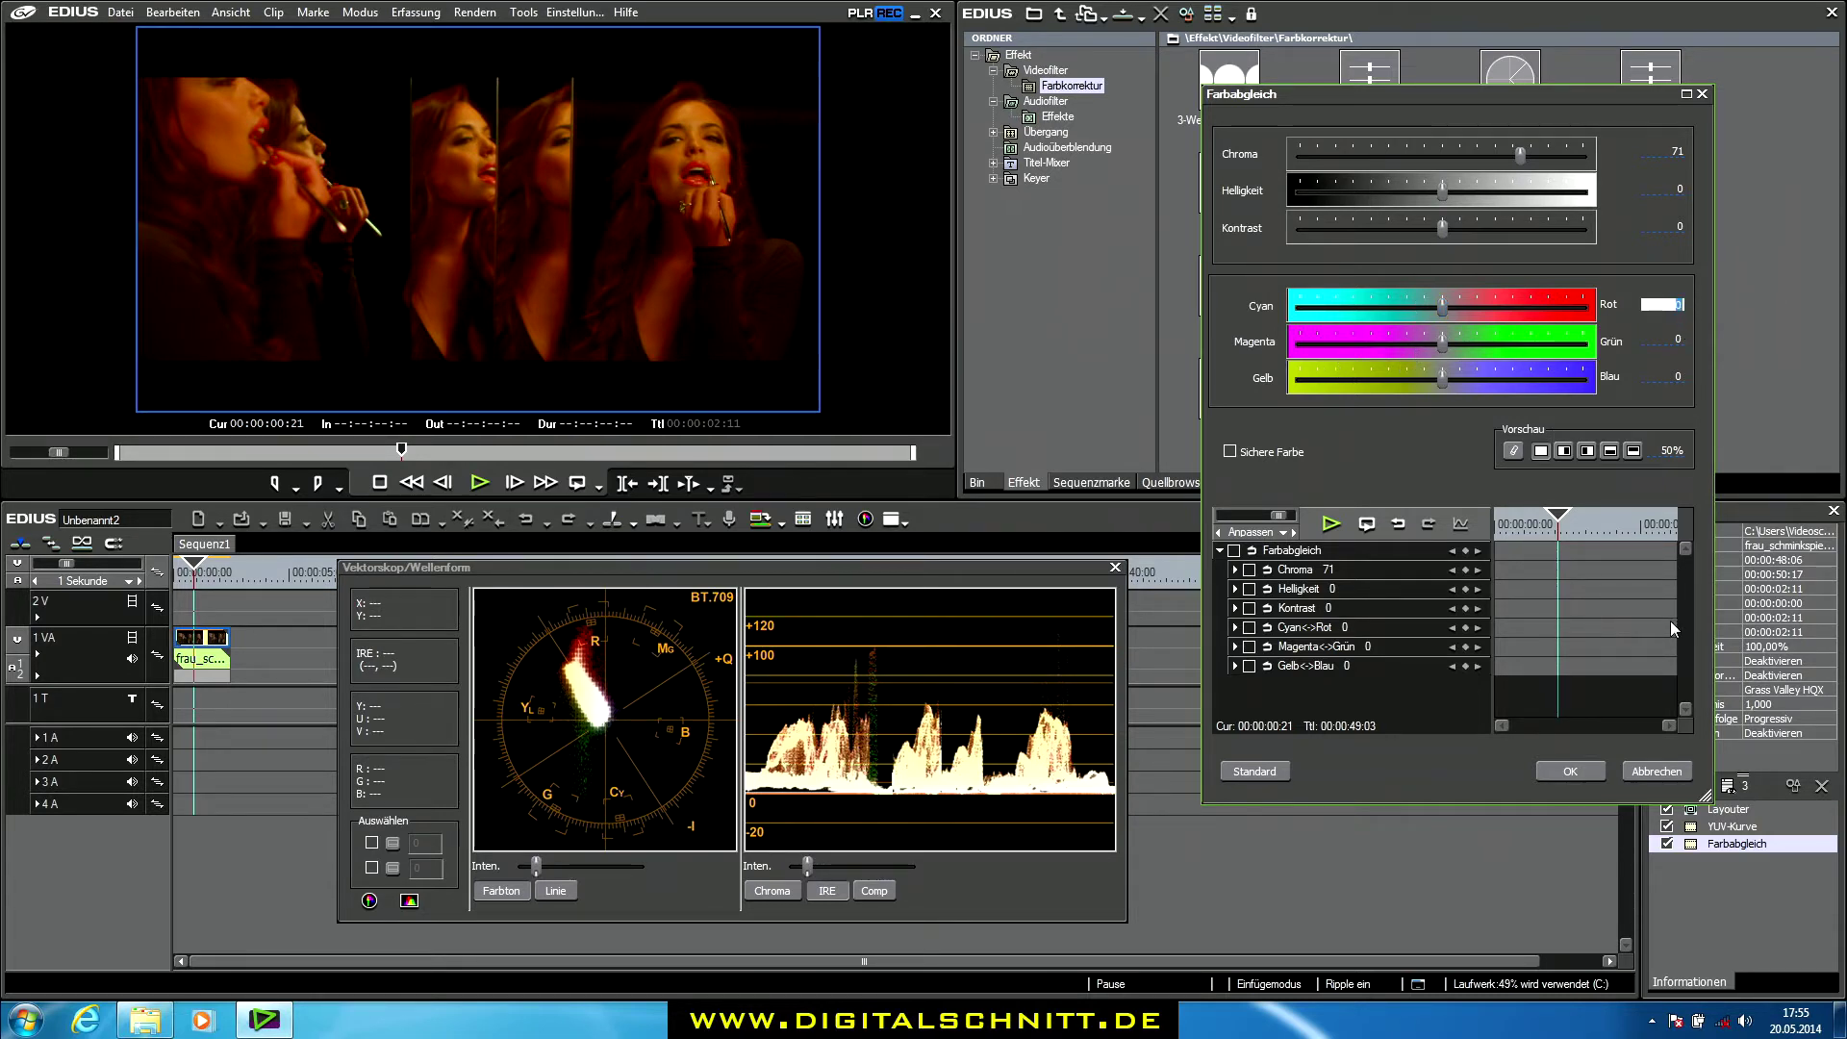
{"action": "left_click", "coordinate": [1567, 775]}
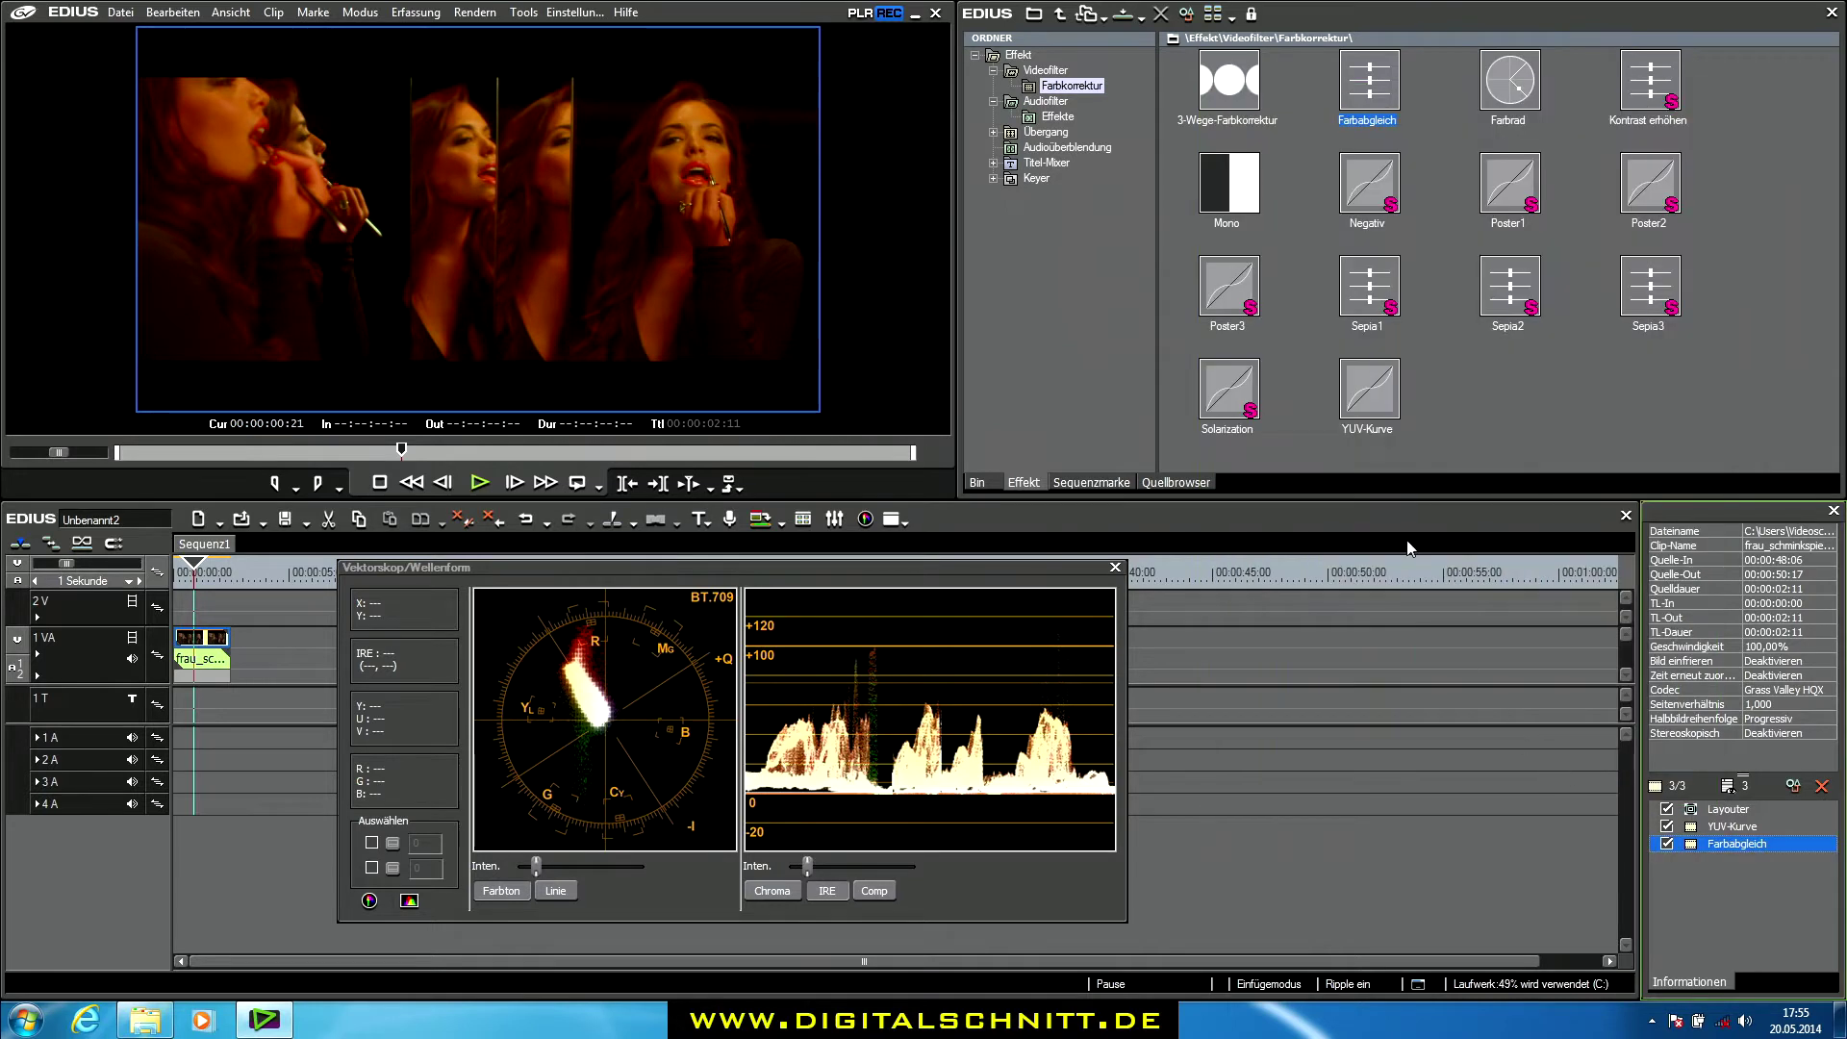
Add a 3-Wege-Farbkorrektur filter to the clip and shift its Grauabgleich to Cb 31,8 and Cr -10,8
{"action": "left_click", "coordinate": [1257, 74]}
{"action": "left_click_drag", "start_coordinate": [1241, 85], "coordinate": [233, 628]}
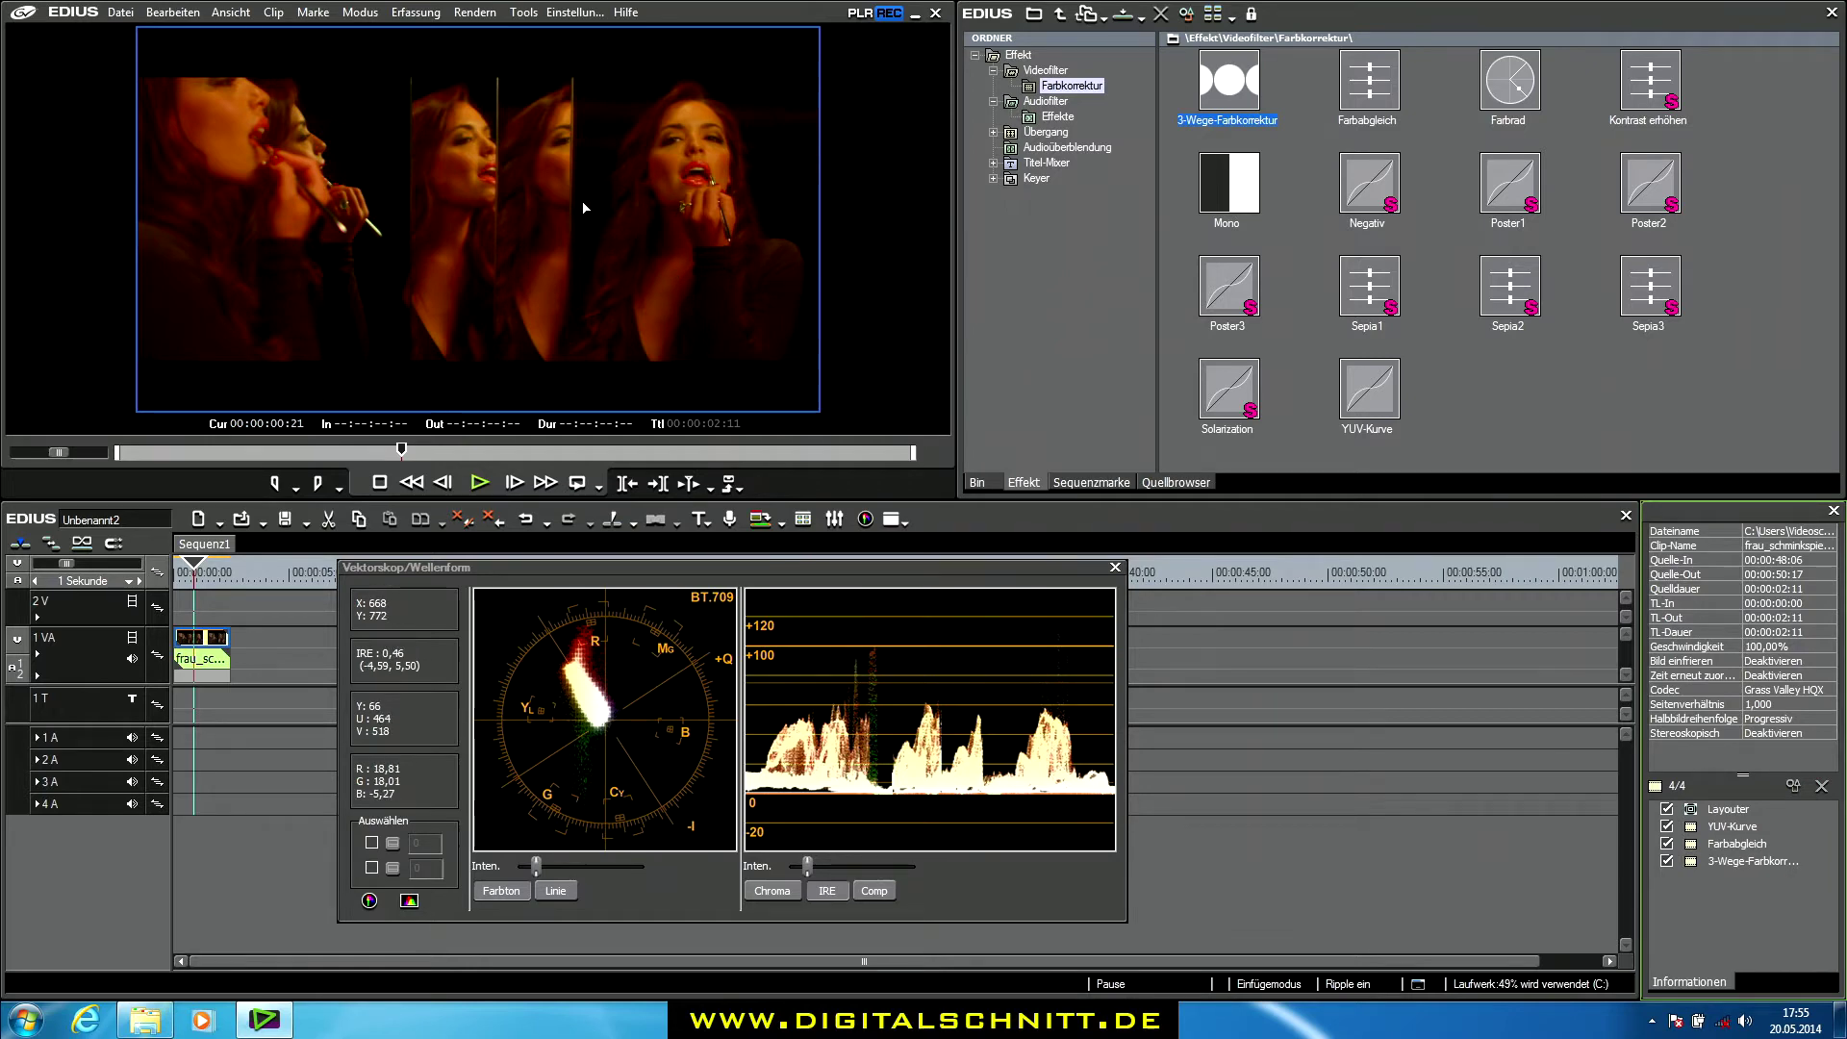
{"action": "double_click", "coordinate": [1736, 861]}
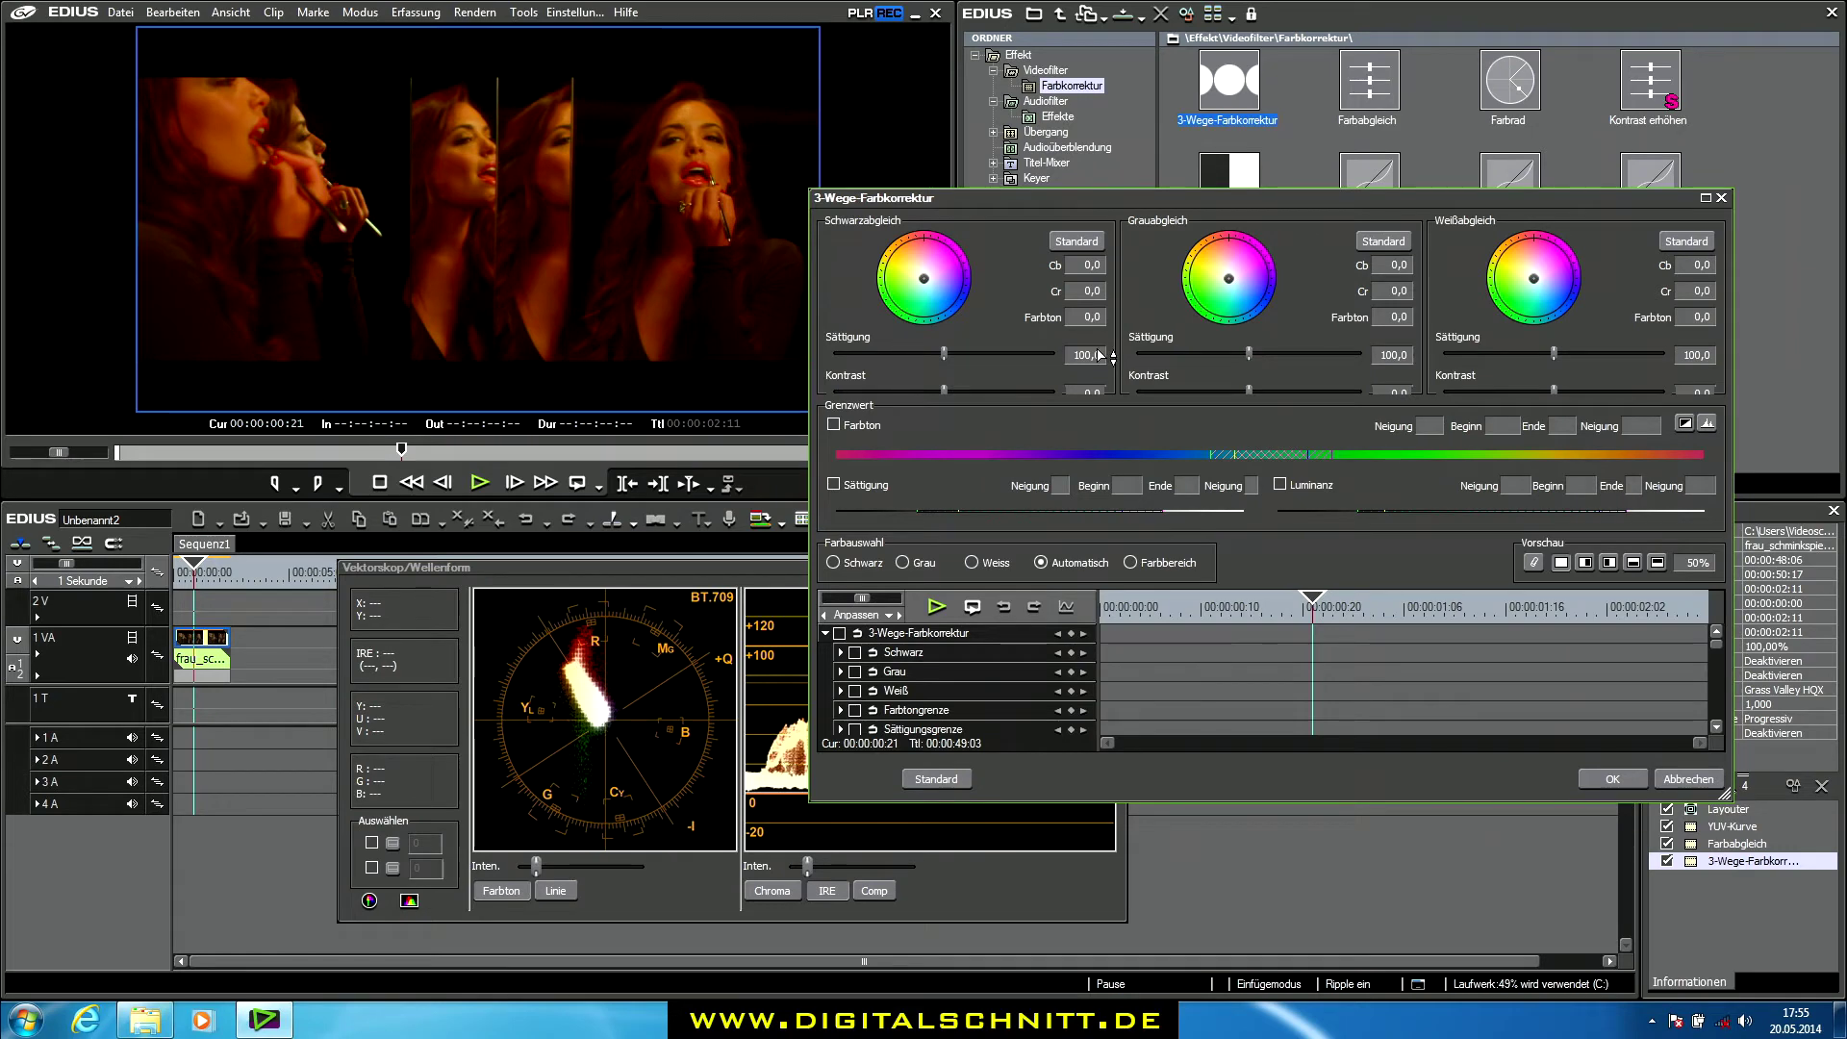
{"action": "left_click_drag", "start_coordinate": [1210, 200], "coordinate": [1843, 299]}
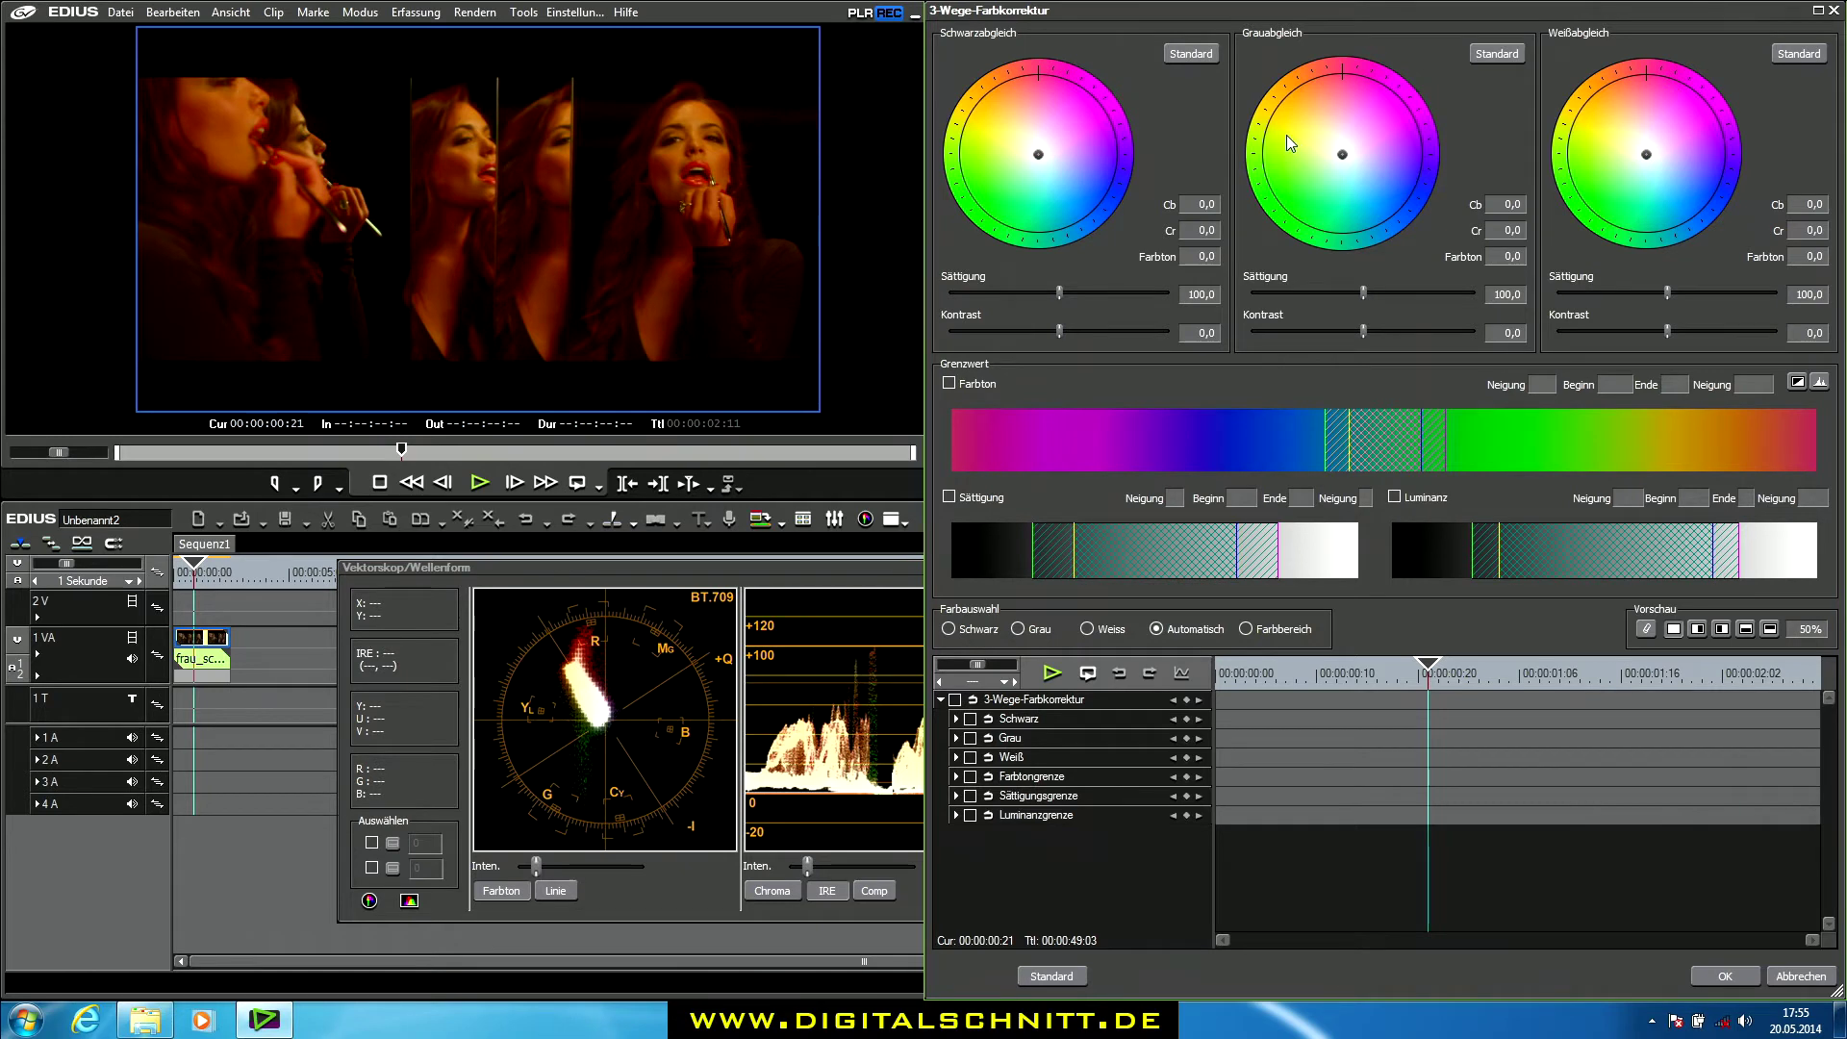
{"action": "left_click_drag", "start_coordinate": [1344, 160], "coordinate": [1383, 170]}
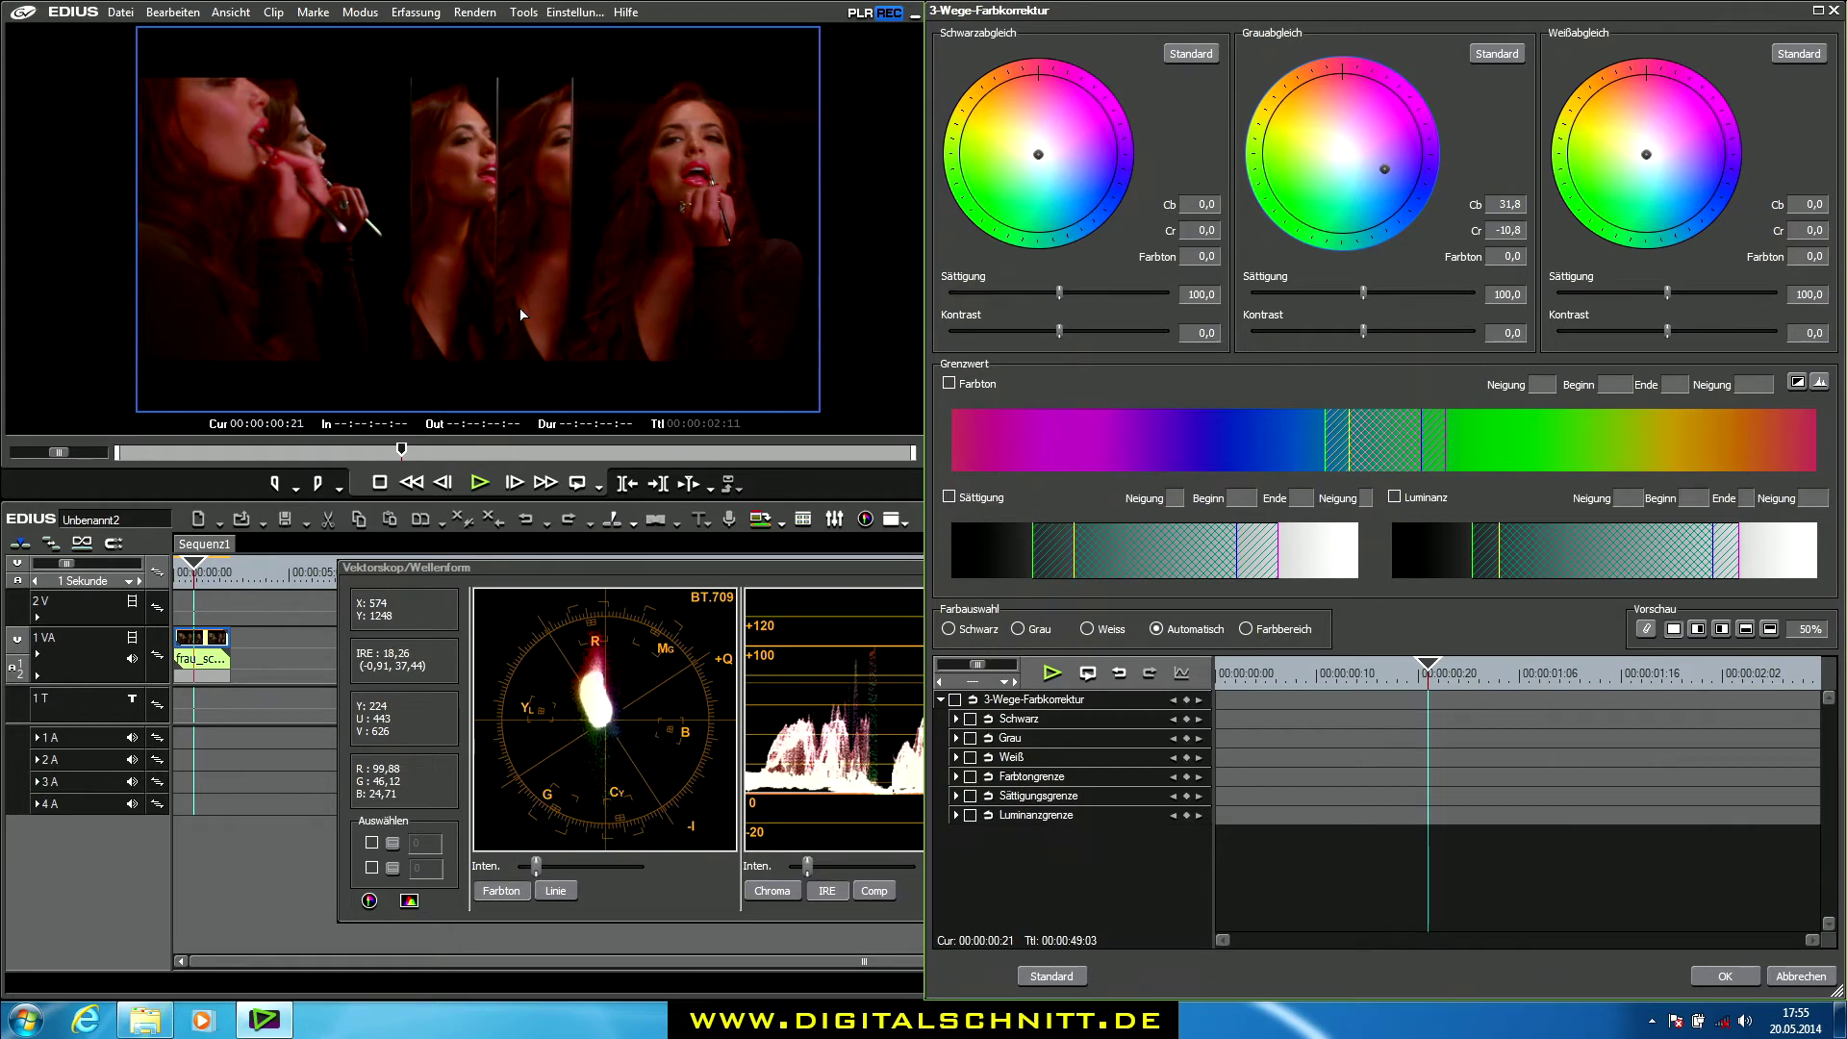
{"action": "left_click", "coordinate": [1747, 979]}
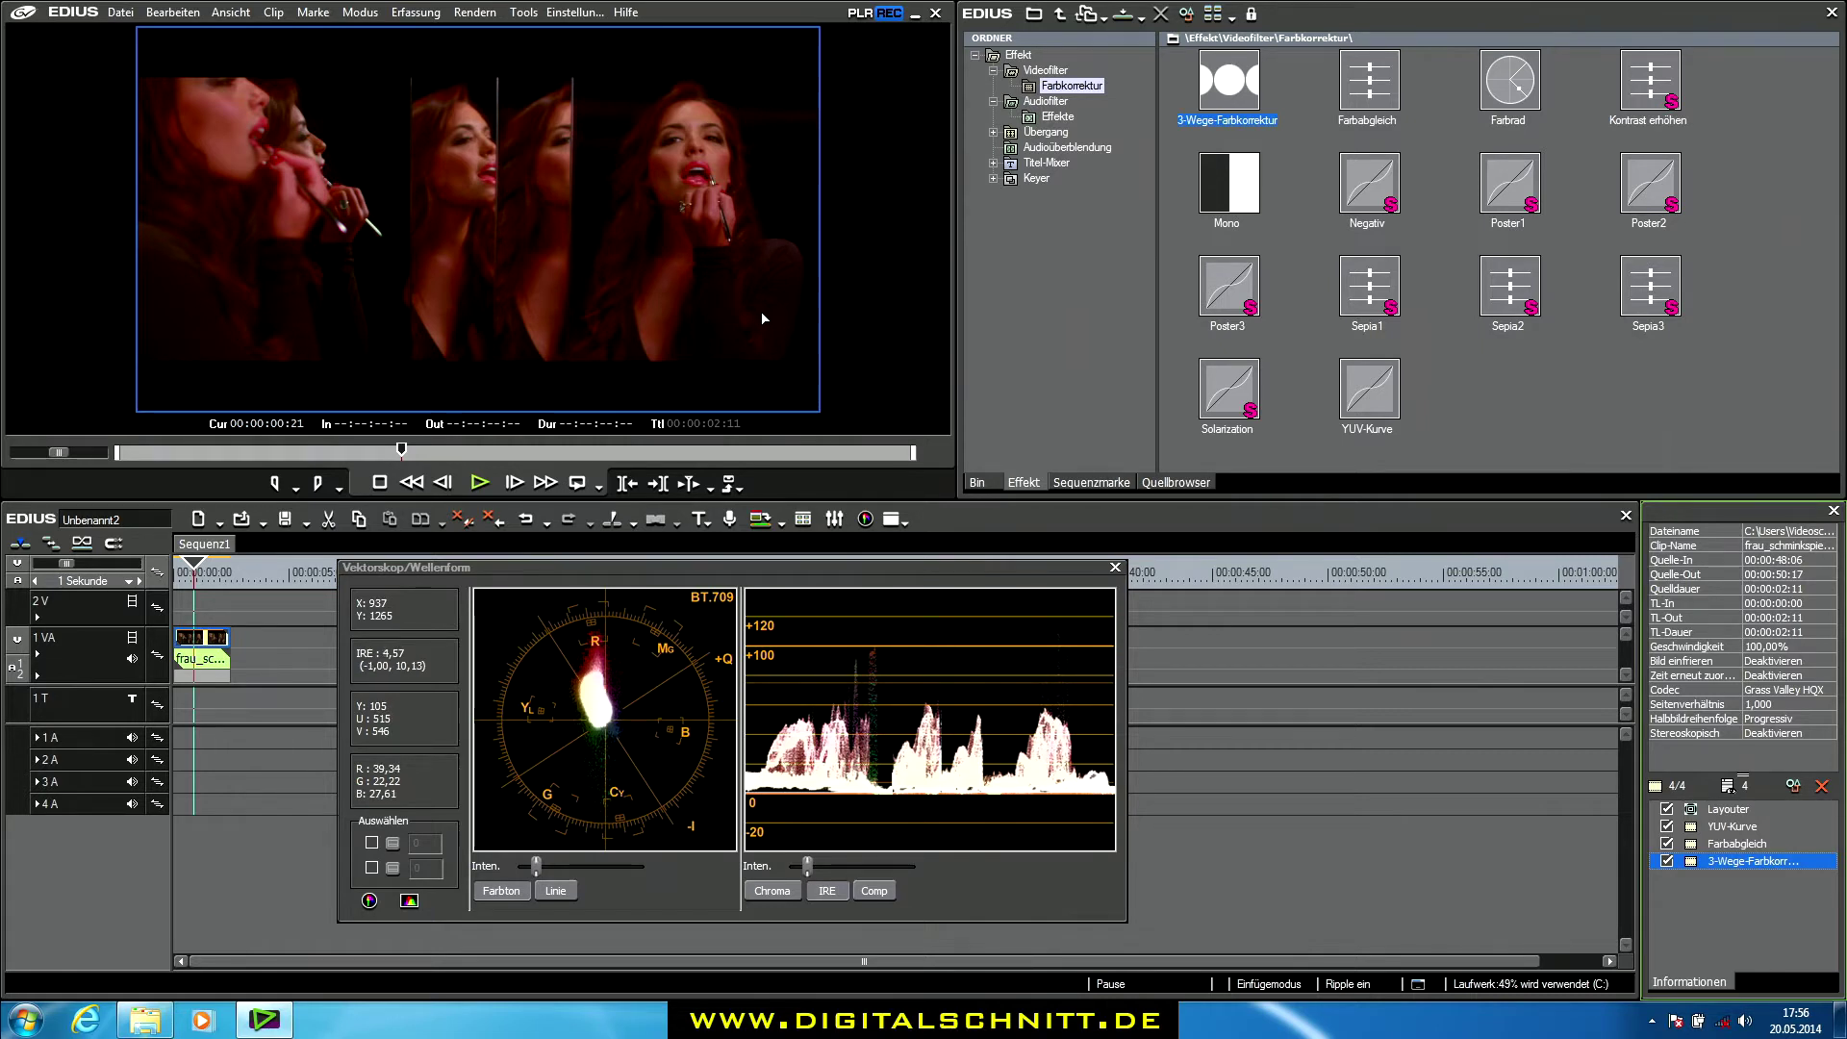
Add a second 3-Wege-Farbkorrektur filter below the first one and open its settings enlarged beside the preview
{"action": "left_click", "coordinate": [1233, 107]}
{"action": "left_click_drag", "start_coordinate": [1234, 106], "coordinate": [1727, 887]}
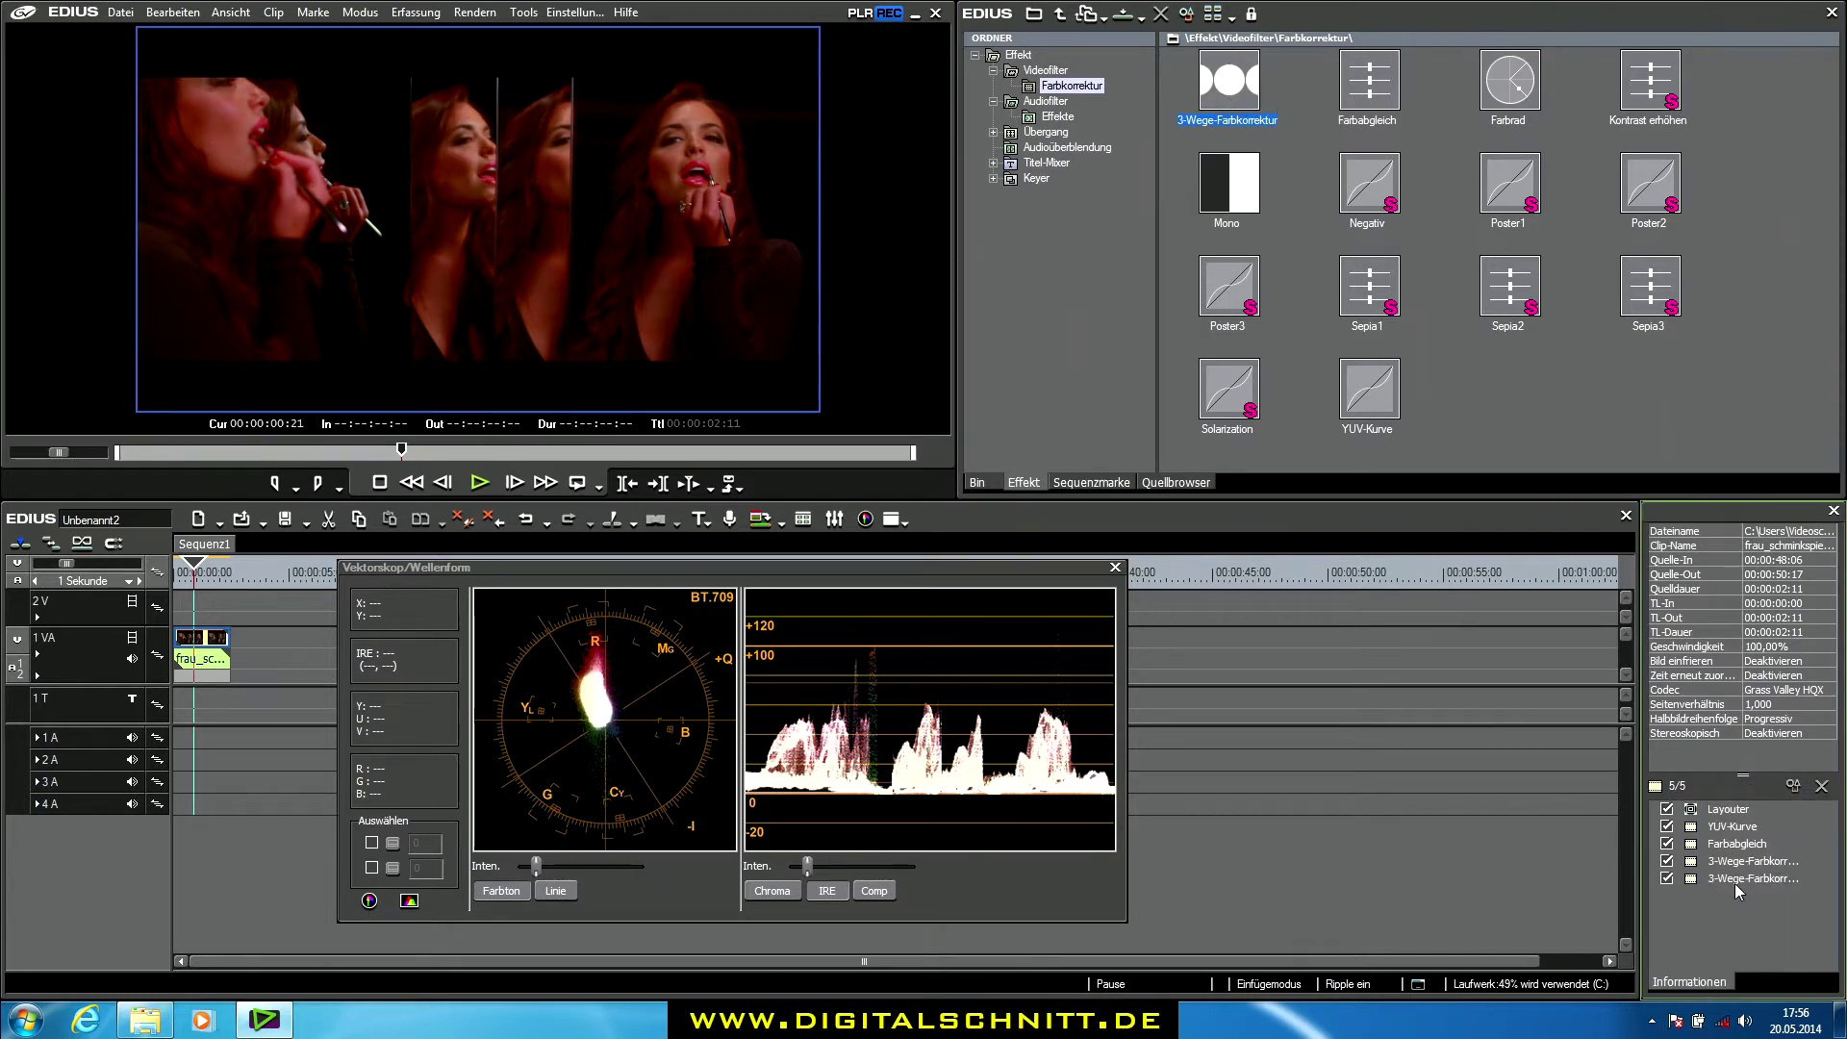
{"action": "double_click", "coordinate": [1725, 879]}
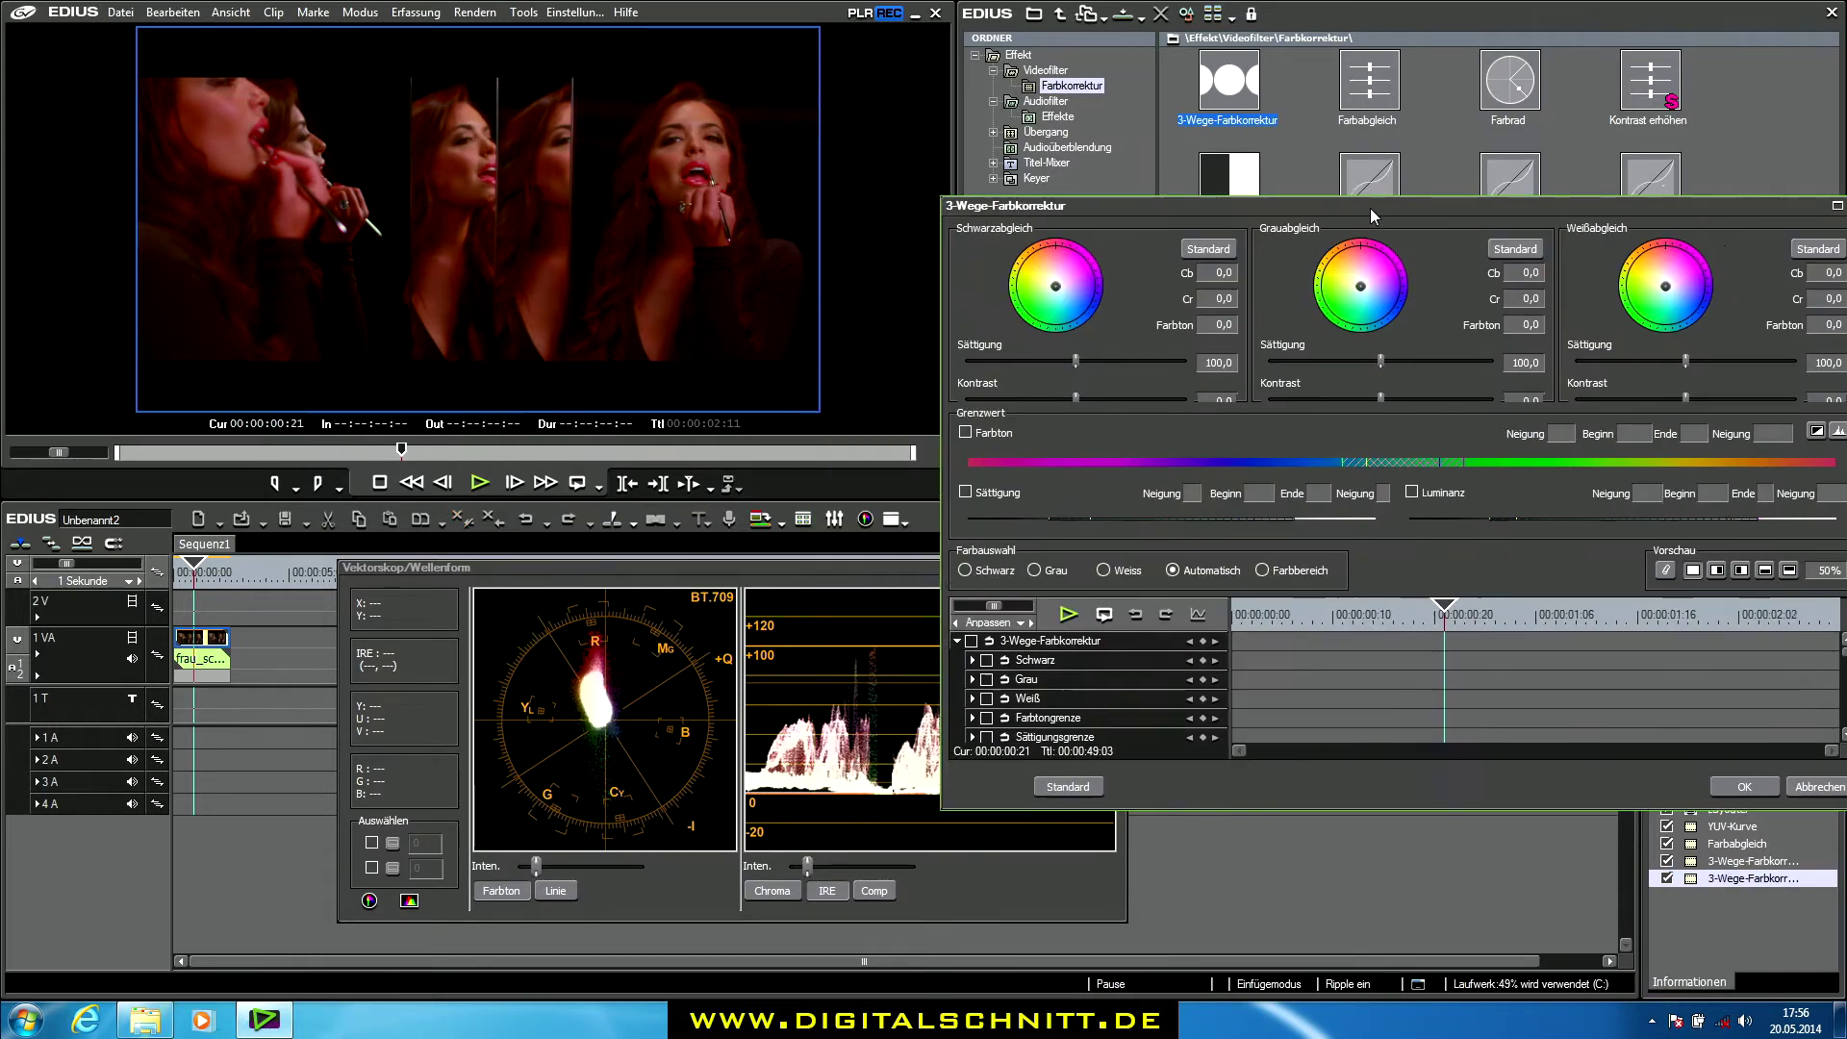
{"action": "left_click", "coordinate": [1704, 197]}
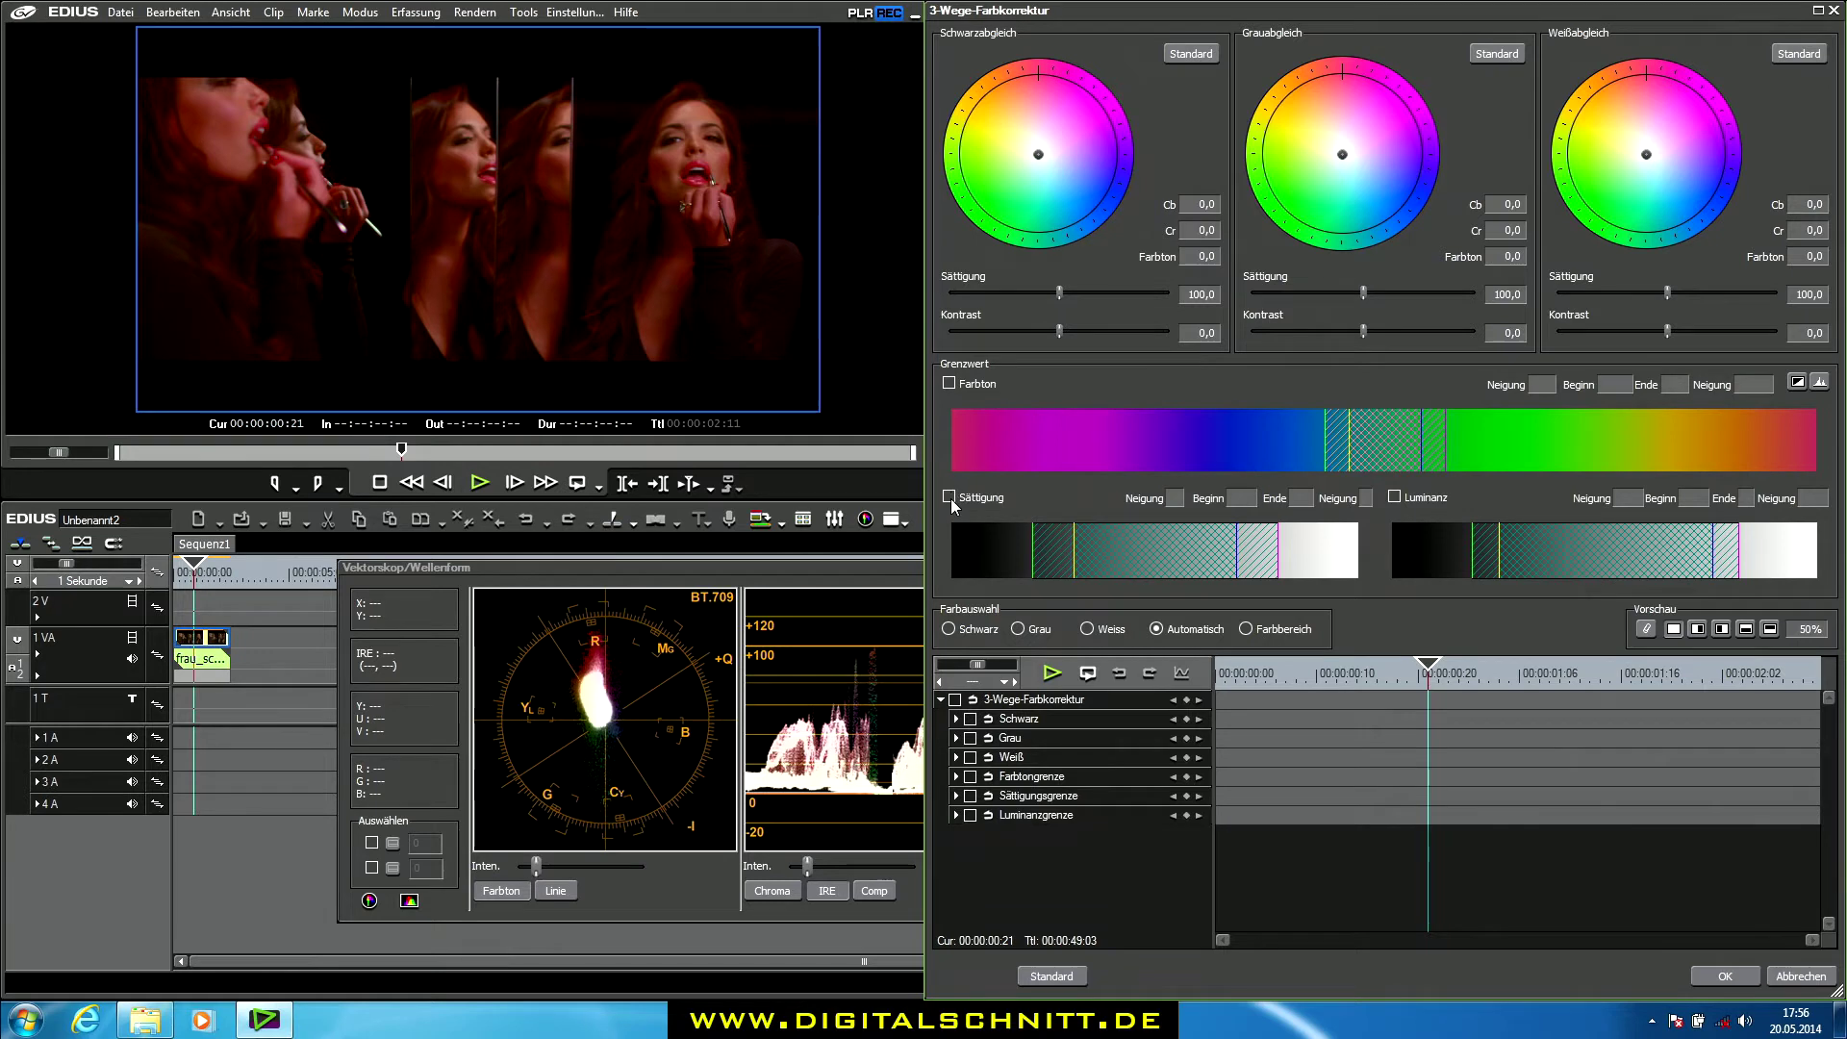
Limit the second 3-Wege-Farbkorrektur by Luminanz with the histogram displayed, setting the lower Neigung and Beginn to 0 and Ende to 26
{"action": "left_click", "coordinate": [1422, 501]}
{"action": "left_click", "coordinate": [1820, 383]}
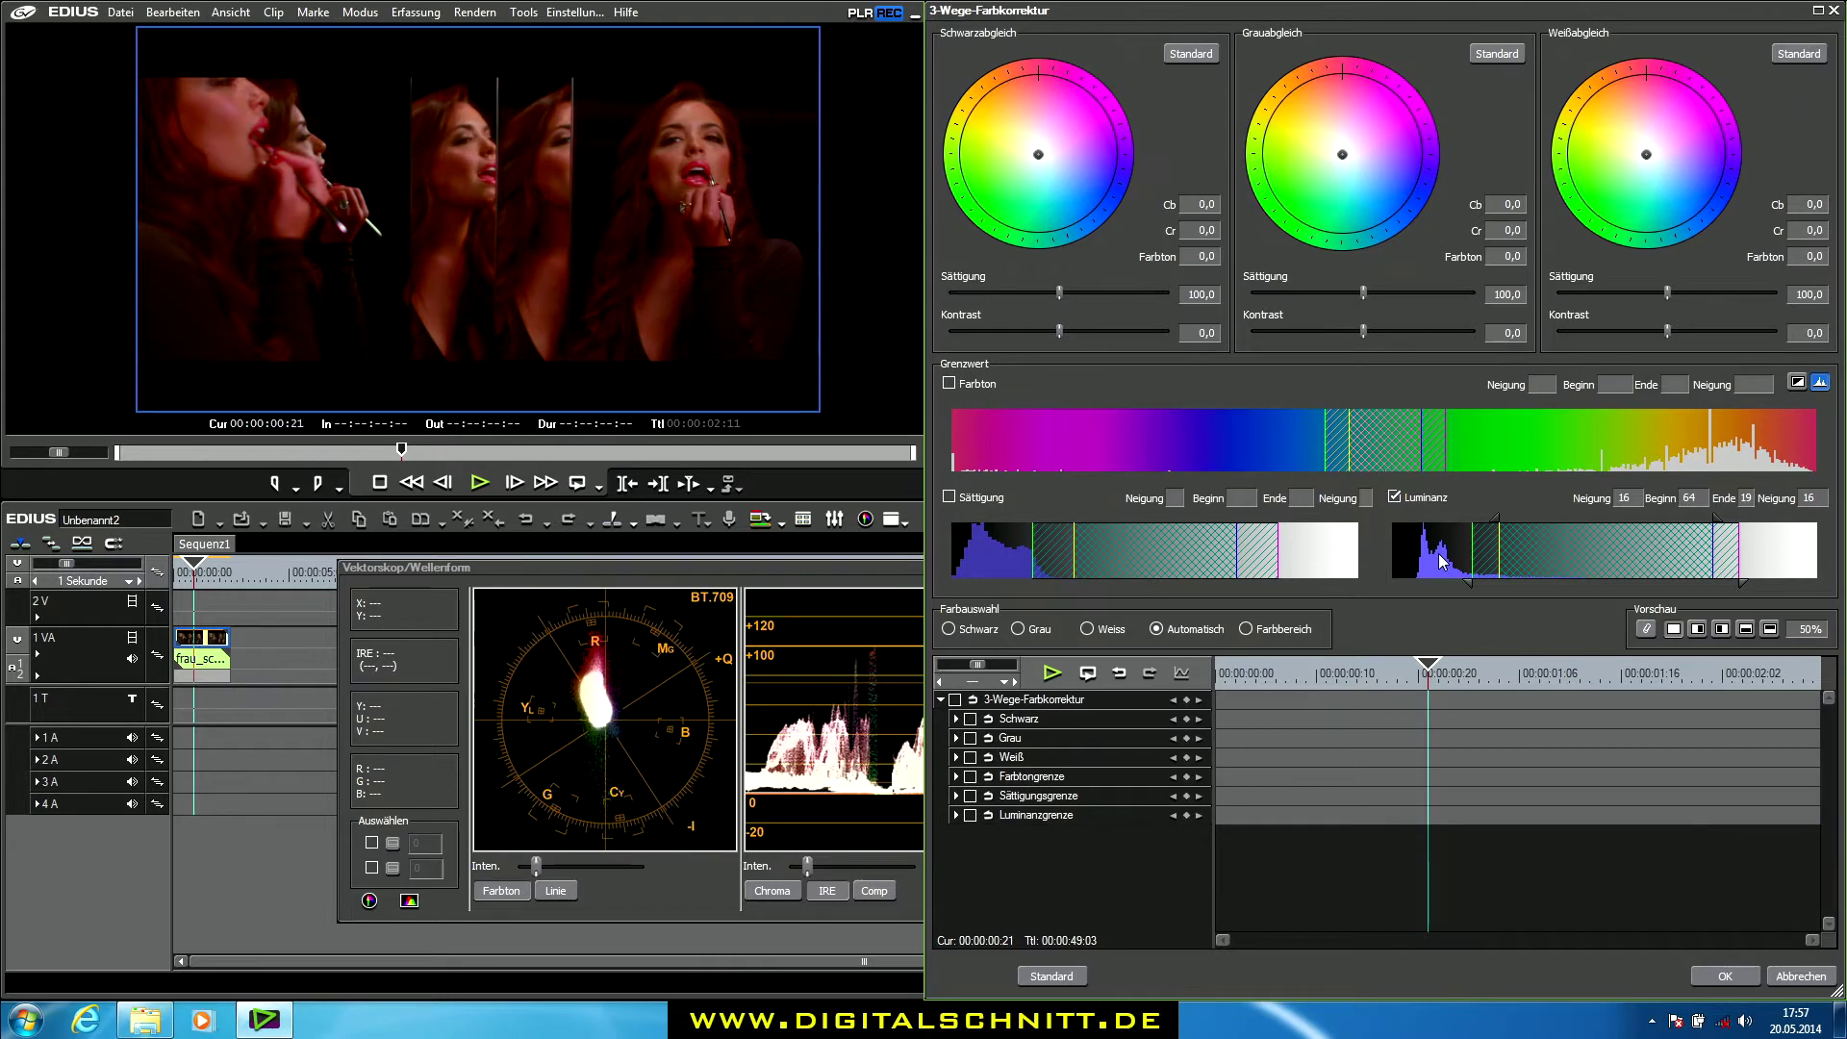
{"action": "left_click_drag", "start_coordinate": [1560, 557], "coordinate": [1393, 534]}
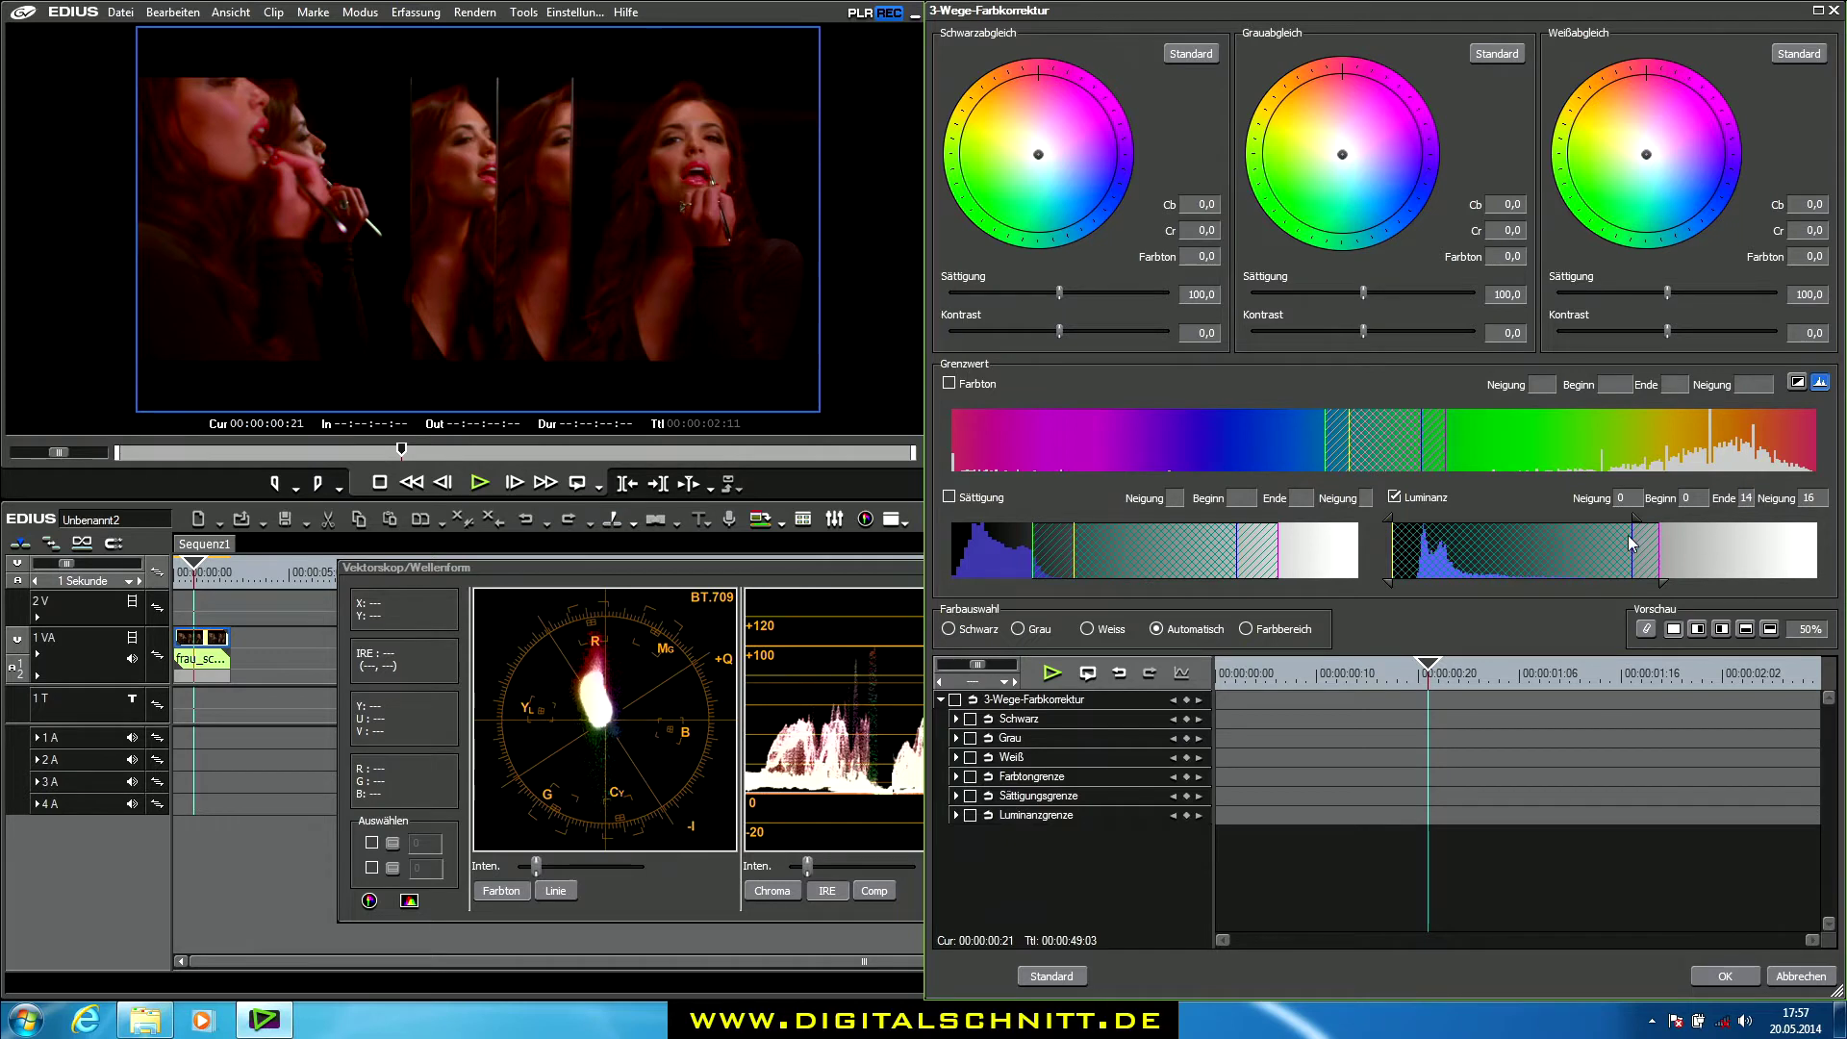
{"action": "left_click_drag", "start_coordinate": [1635, 524], "coordinate": [1438, 531]}
Tighten the upper Neigung of the Luminanz limit to 20 while previewing the key mask, then return to the normal picture
{"action": "left_click", "coordinate": [1797, 382]}
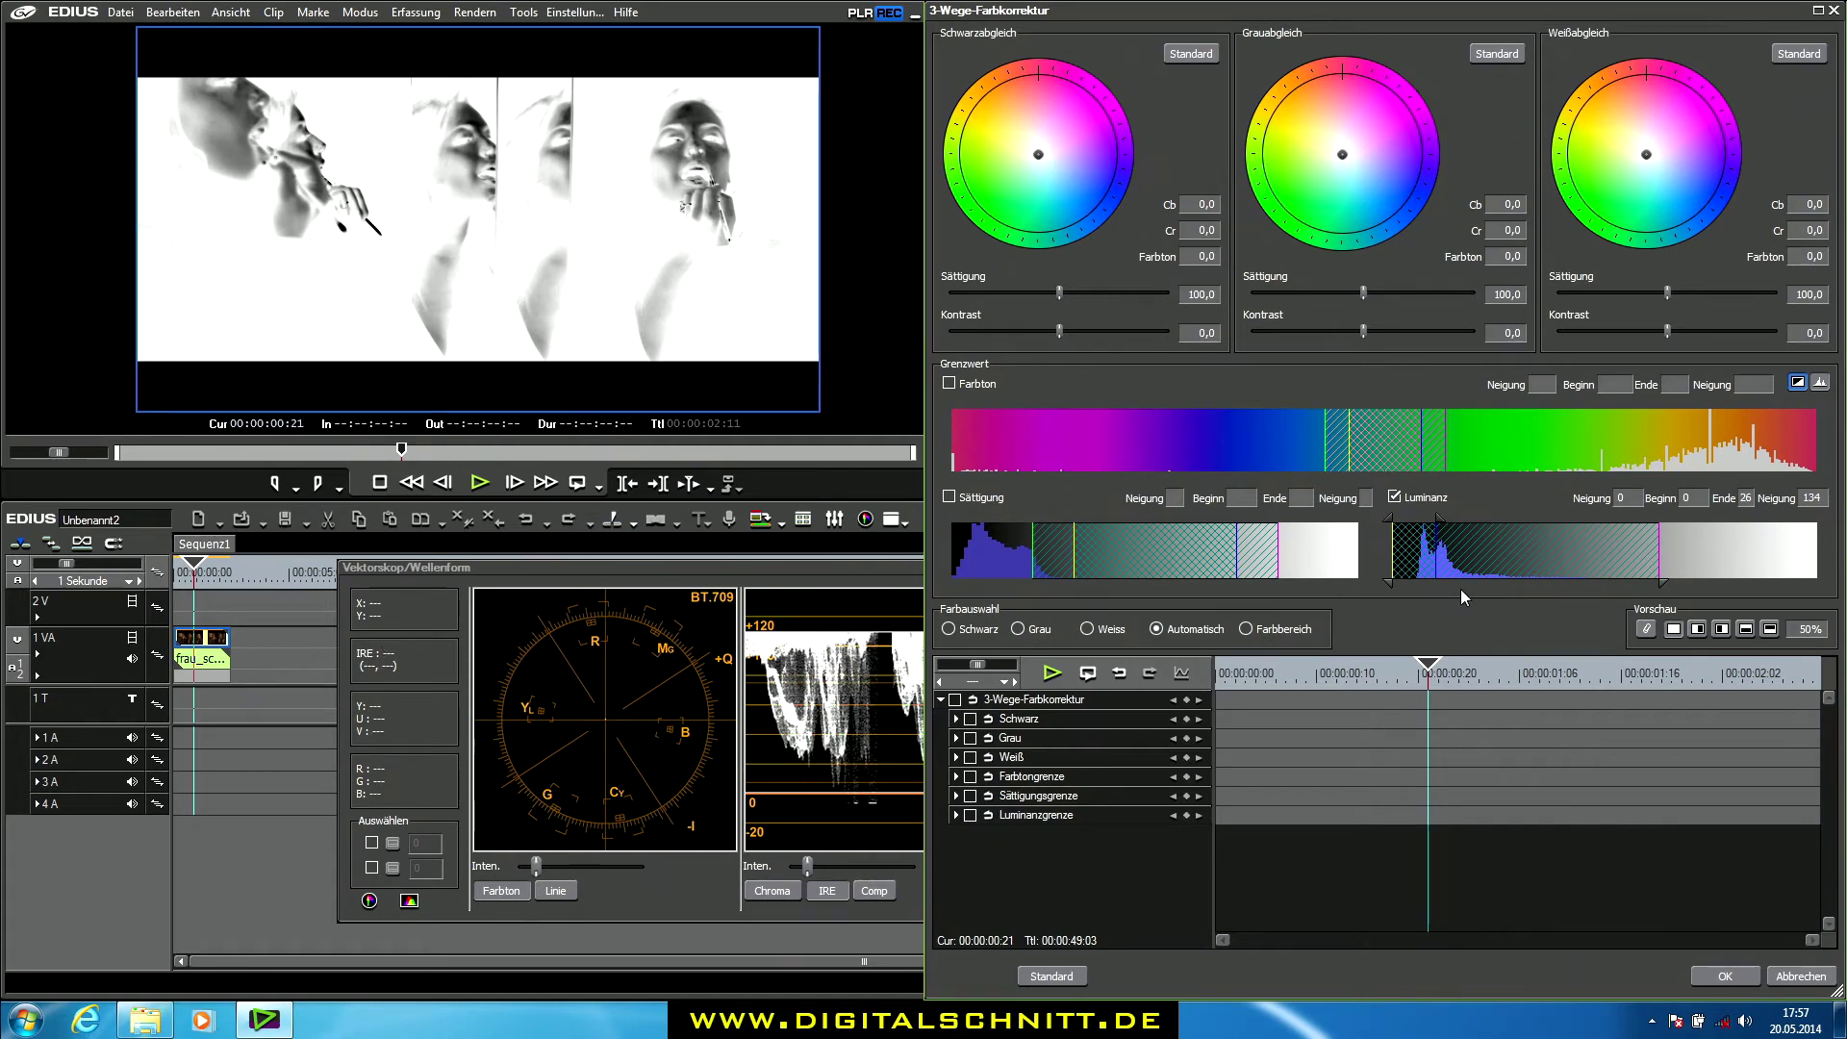
{"action": "left_click_drag", "start_coordinate": [1662, 581], "coordinate": [1482, 583]}
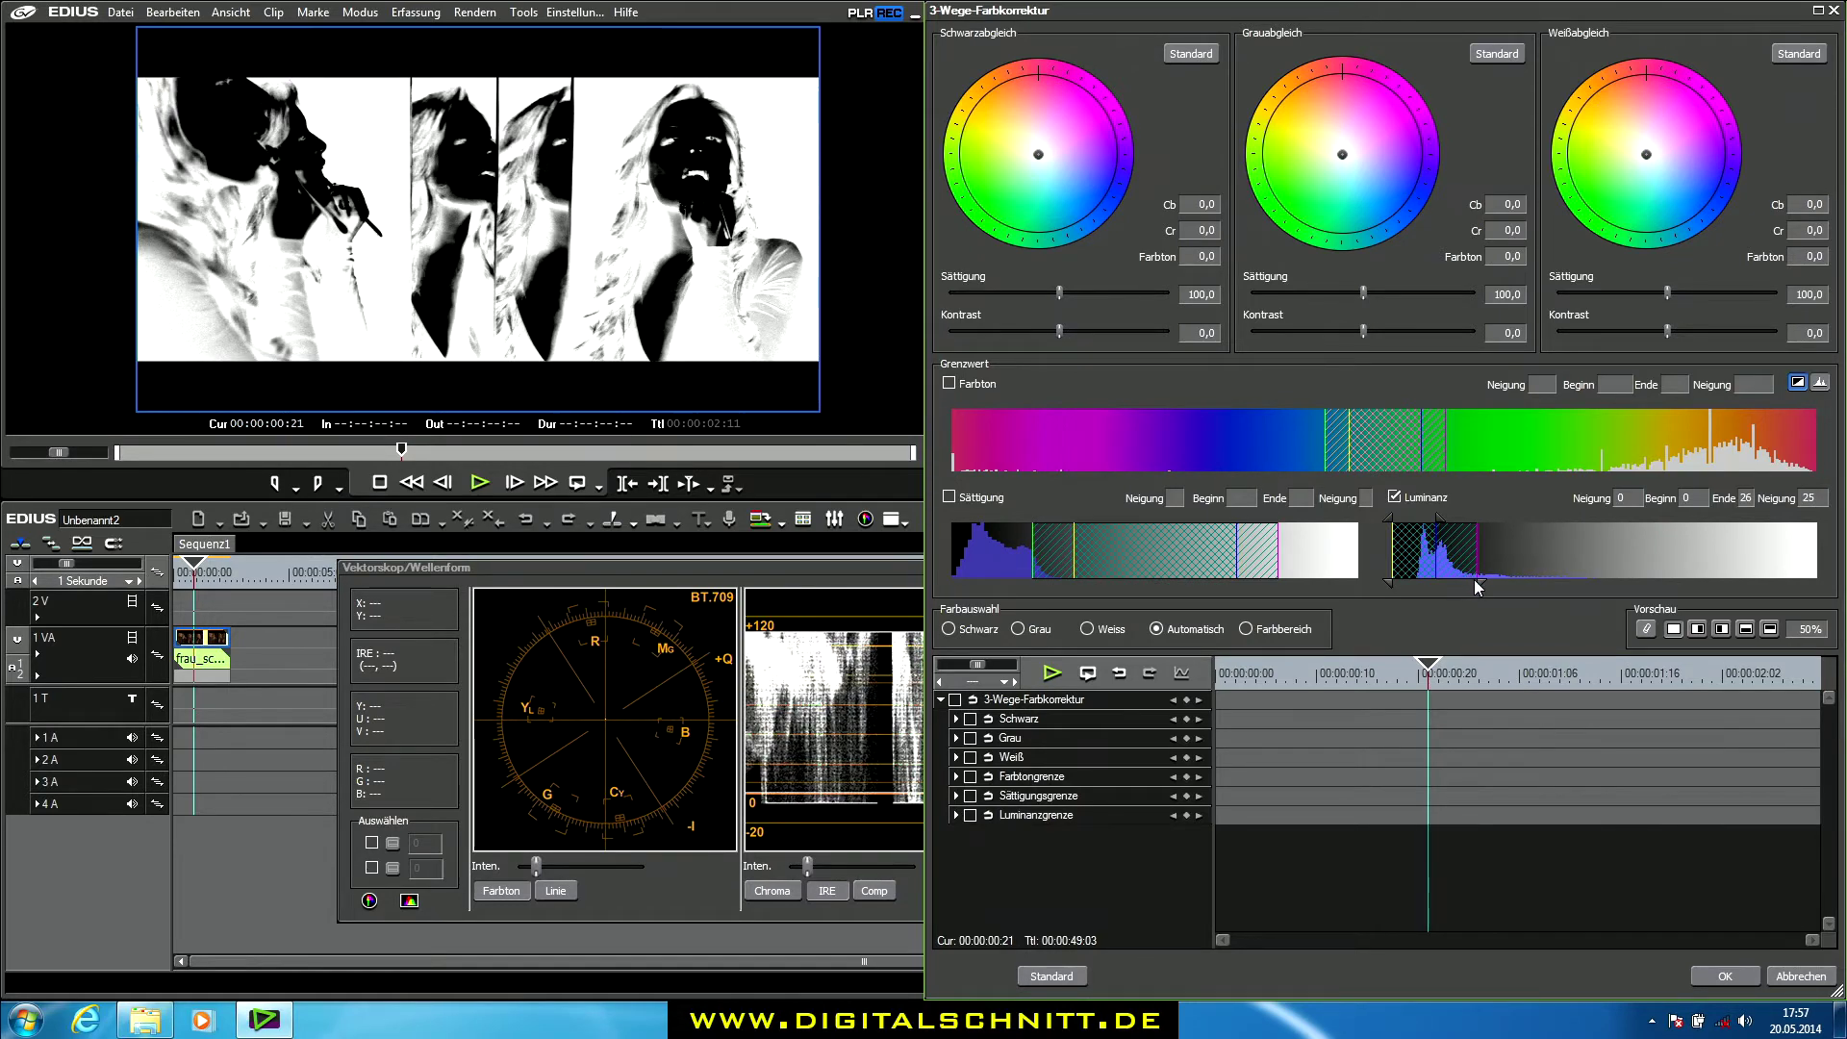
{"action": "left_click_drag", "start_coordinate": [1481, 583], "coordinate": [1472, 581]}
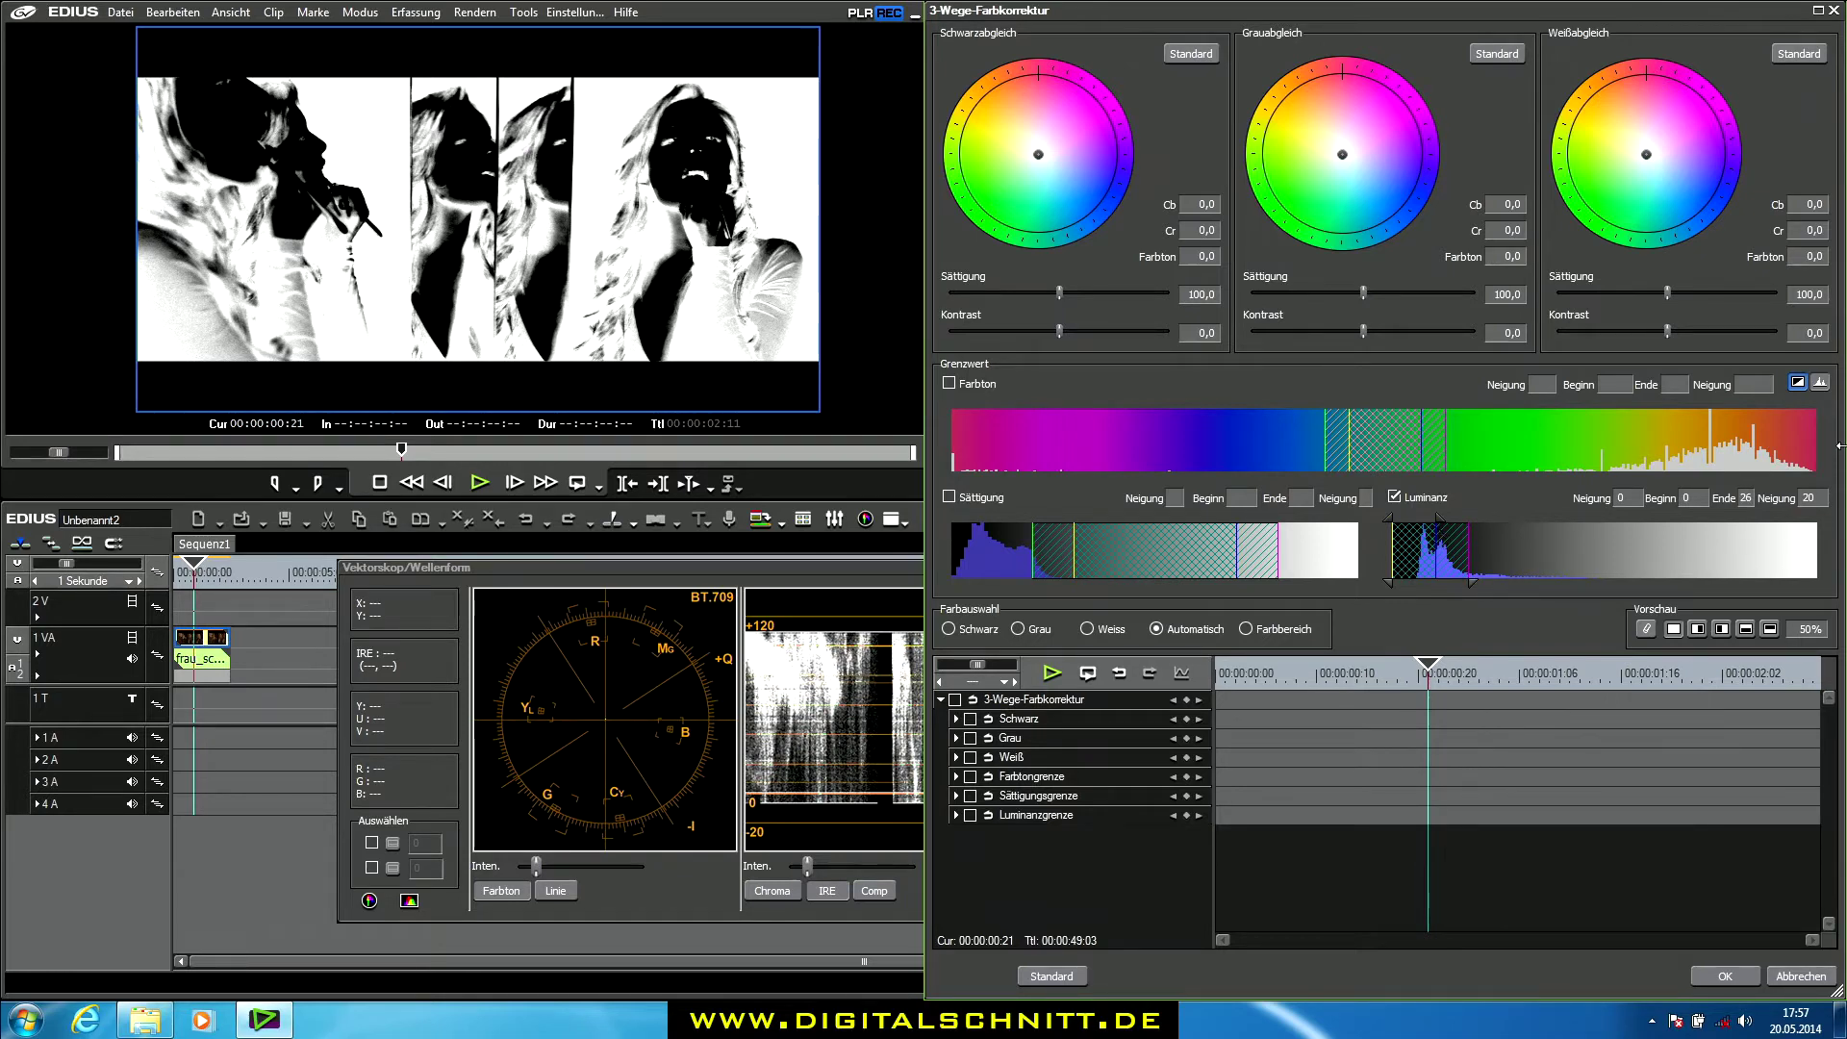
{"action": "left_click", "coordinate": [1798, 384]}
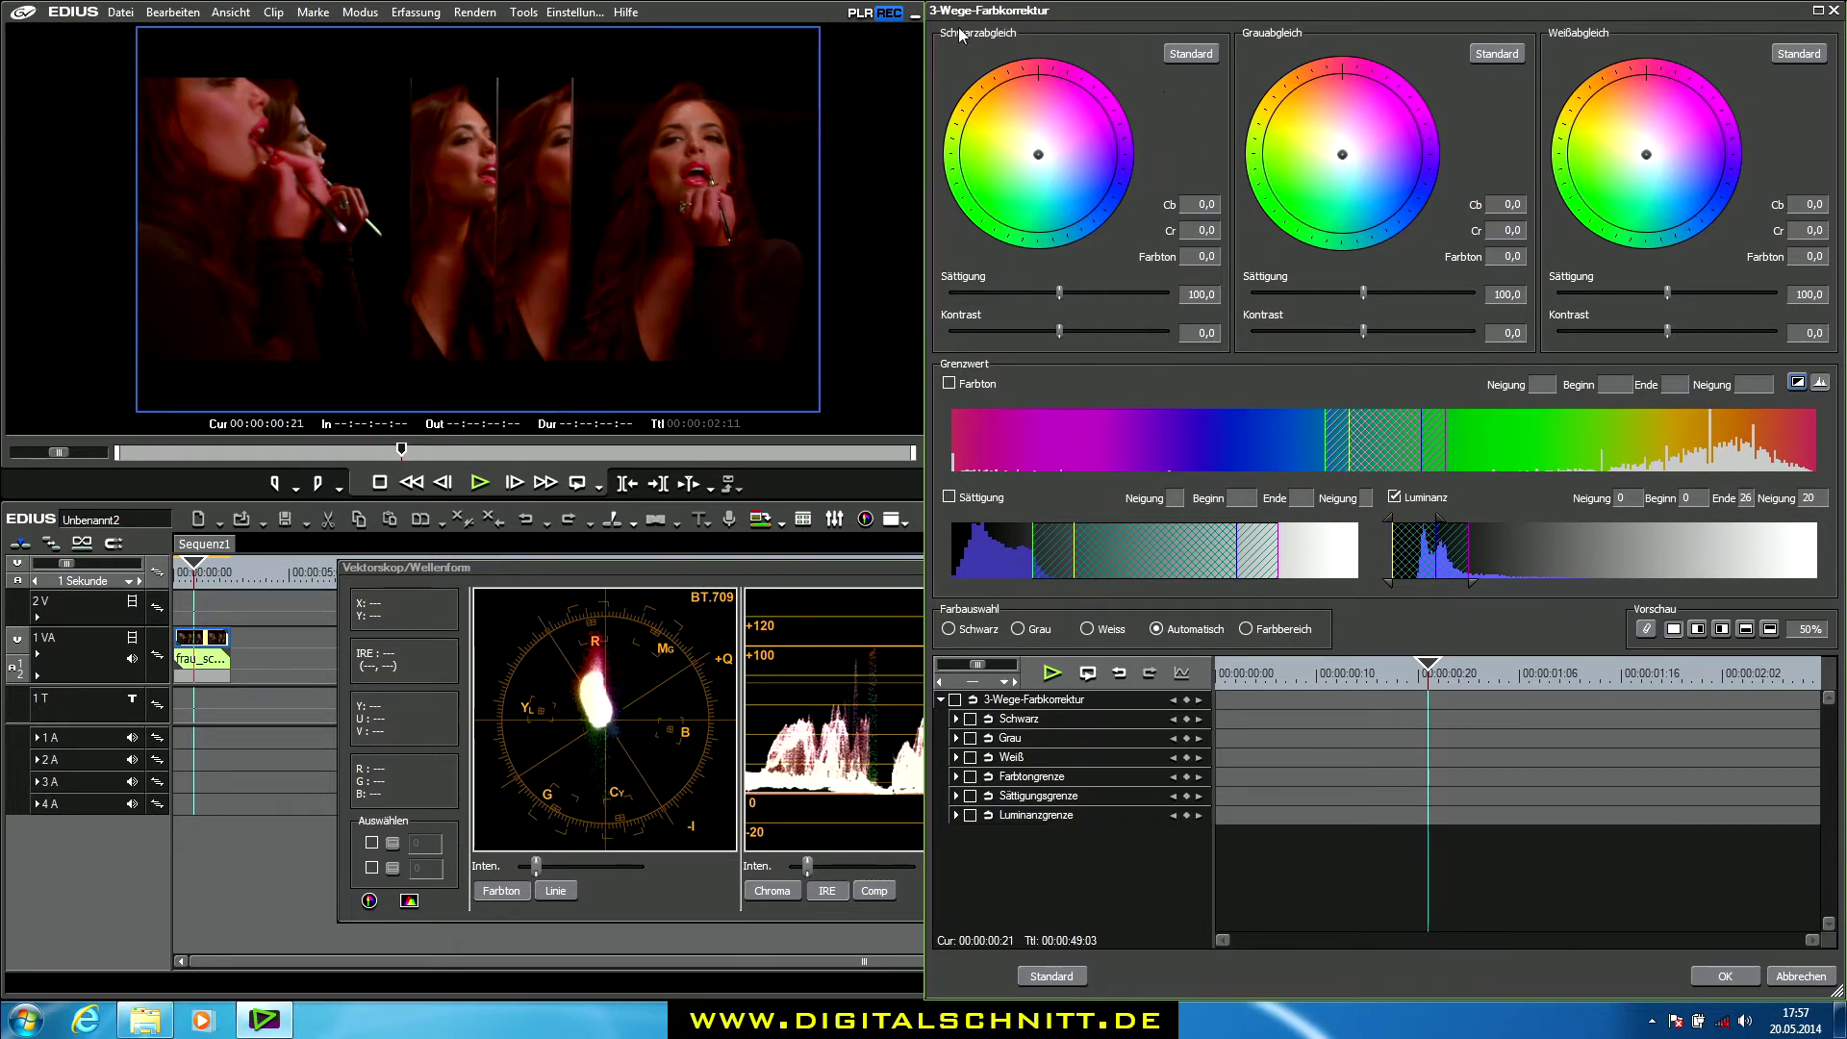
Set the Schwarzabgleich to Sättigung 0,0 and Kontrast -6,8, accept the correction and close the Vektorskop/Wellenform
{"action": "left_click_drag", "start_coordinate": [1059, 291], "coordinate": [949, 296]}
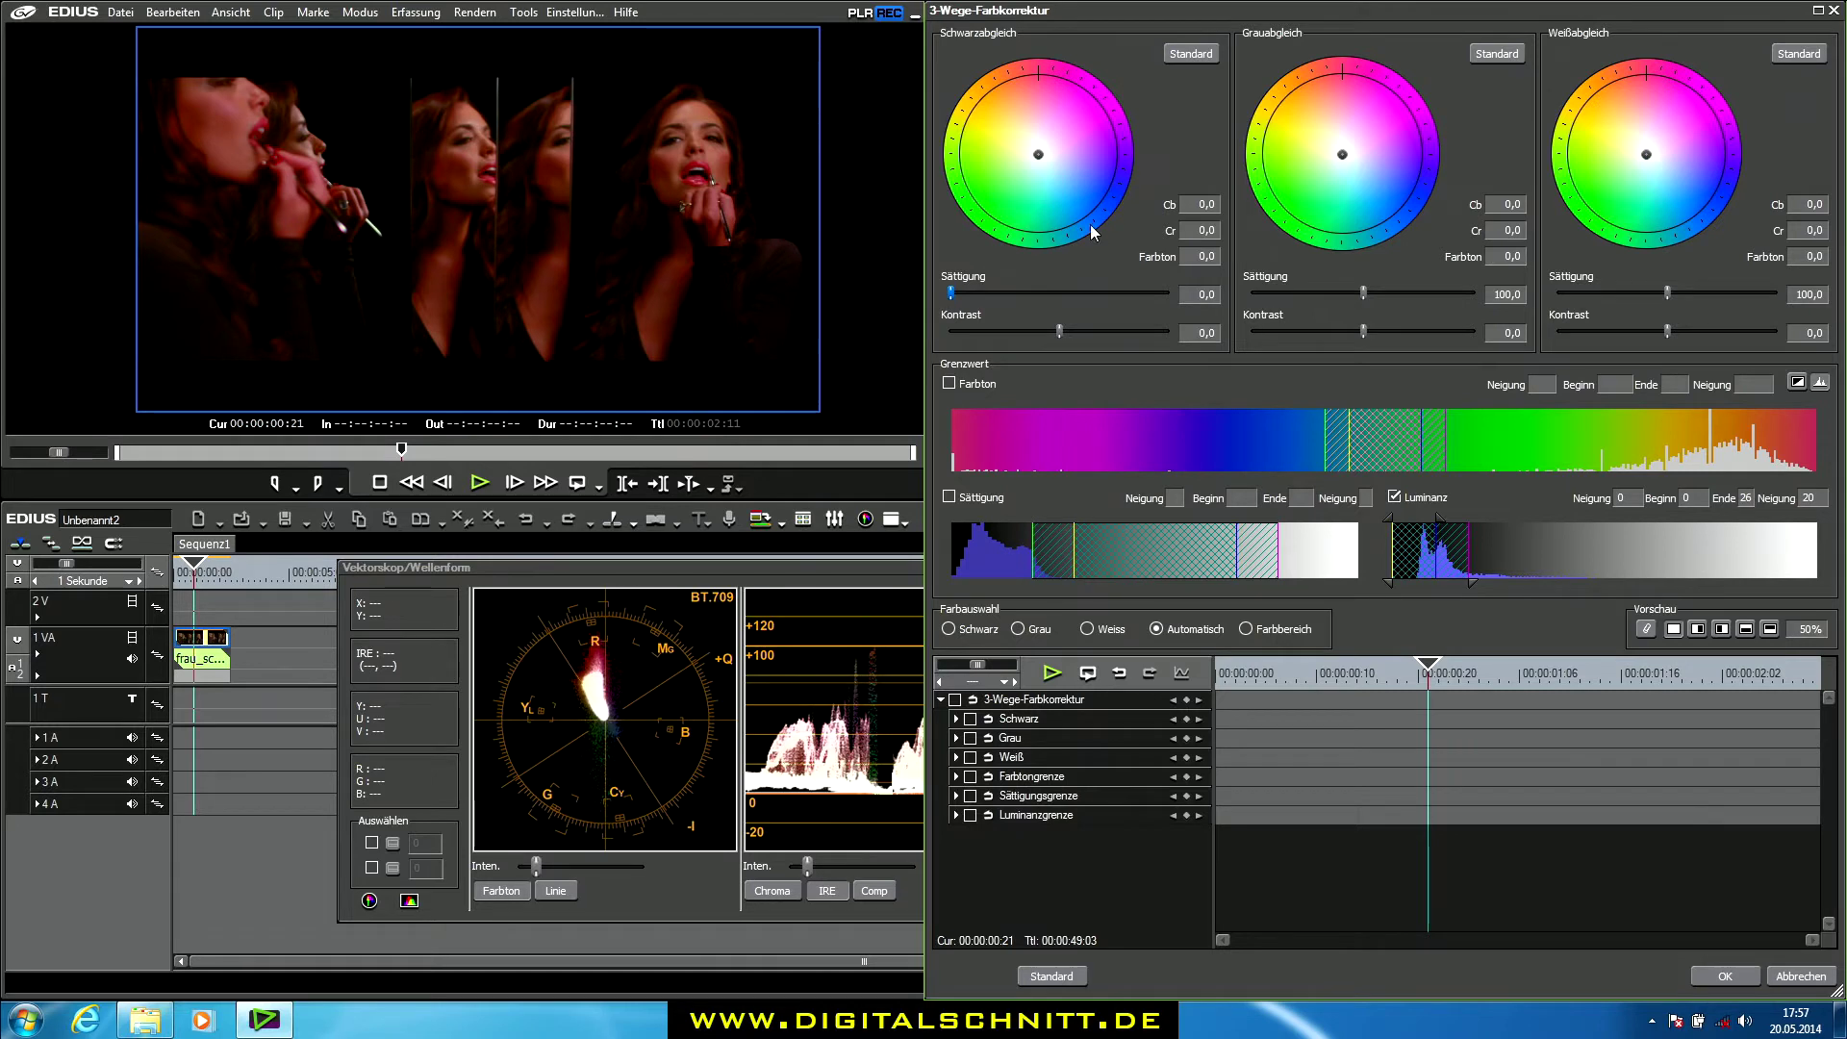
{"action": "left_click_drag", "start_coordinate": [810, 574], "coordinate": [586, 548]}
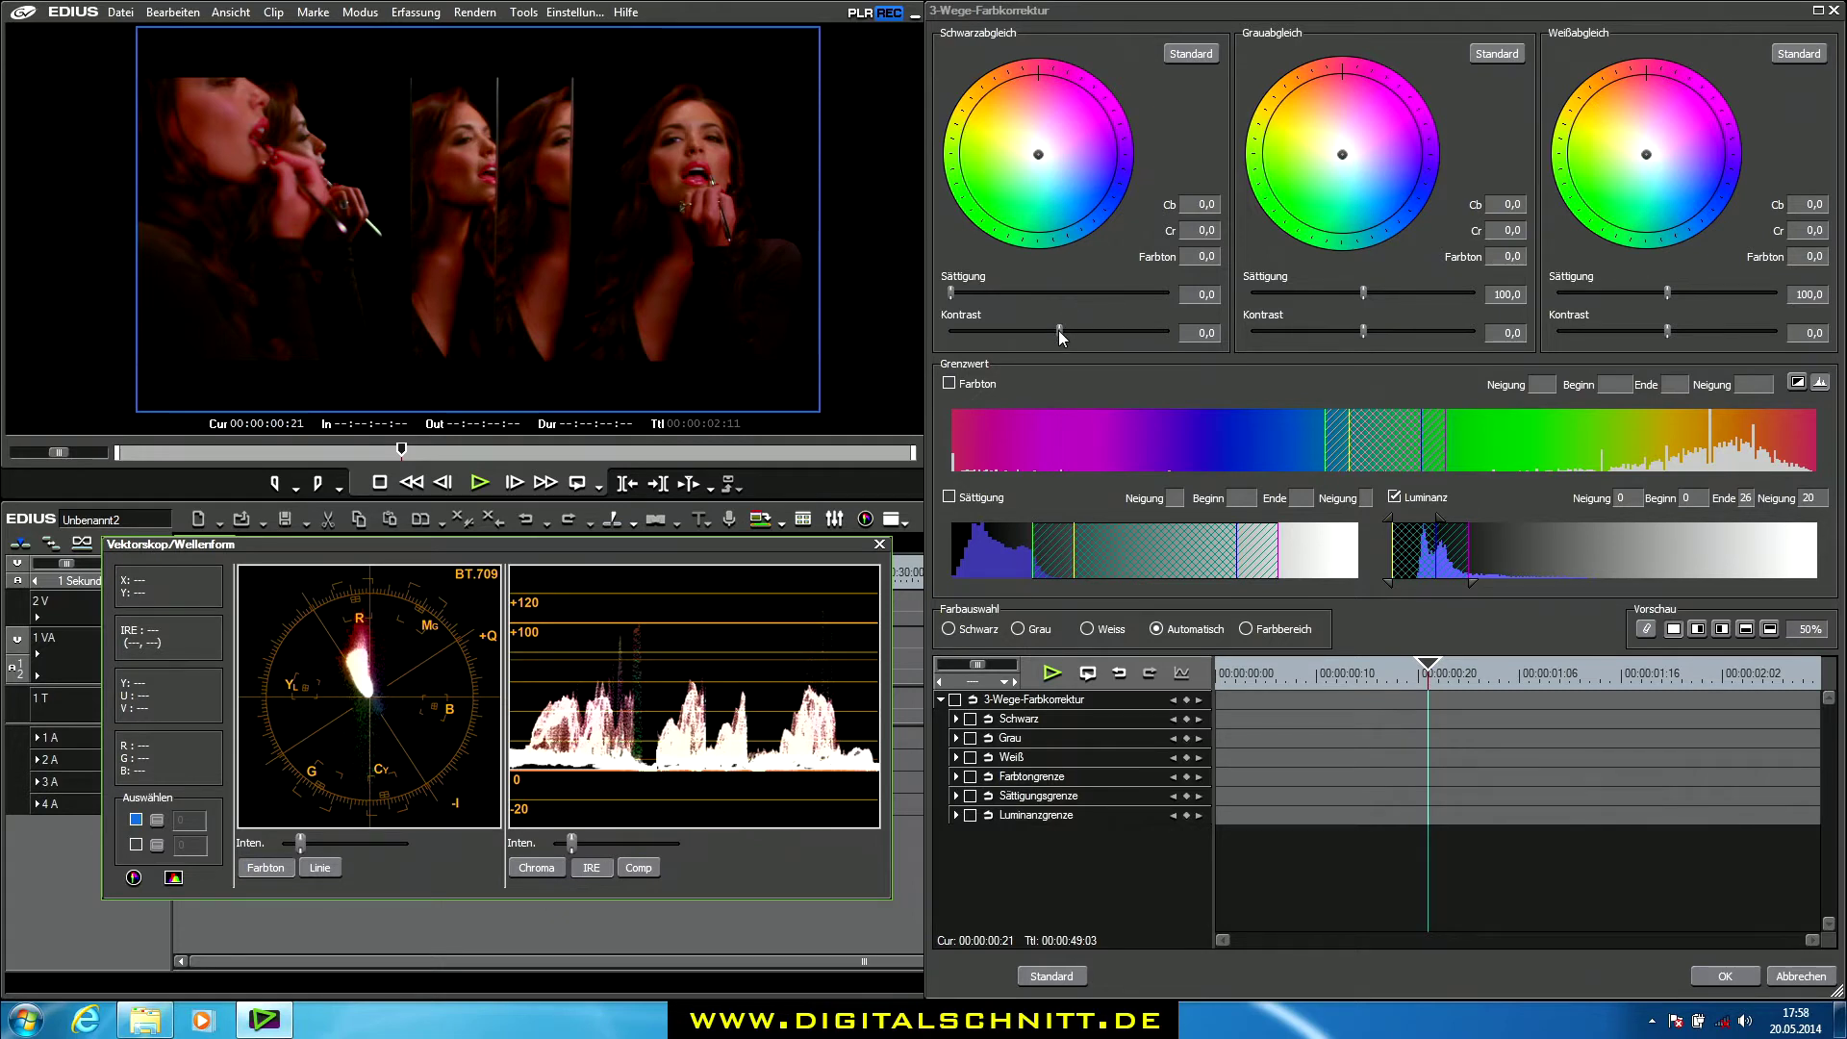
{"action": "left_click_drag", "start_coordinate": [1059, 331], "coordinate": [1014, 331]}
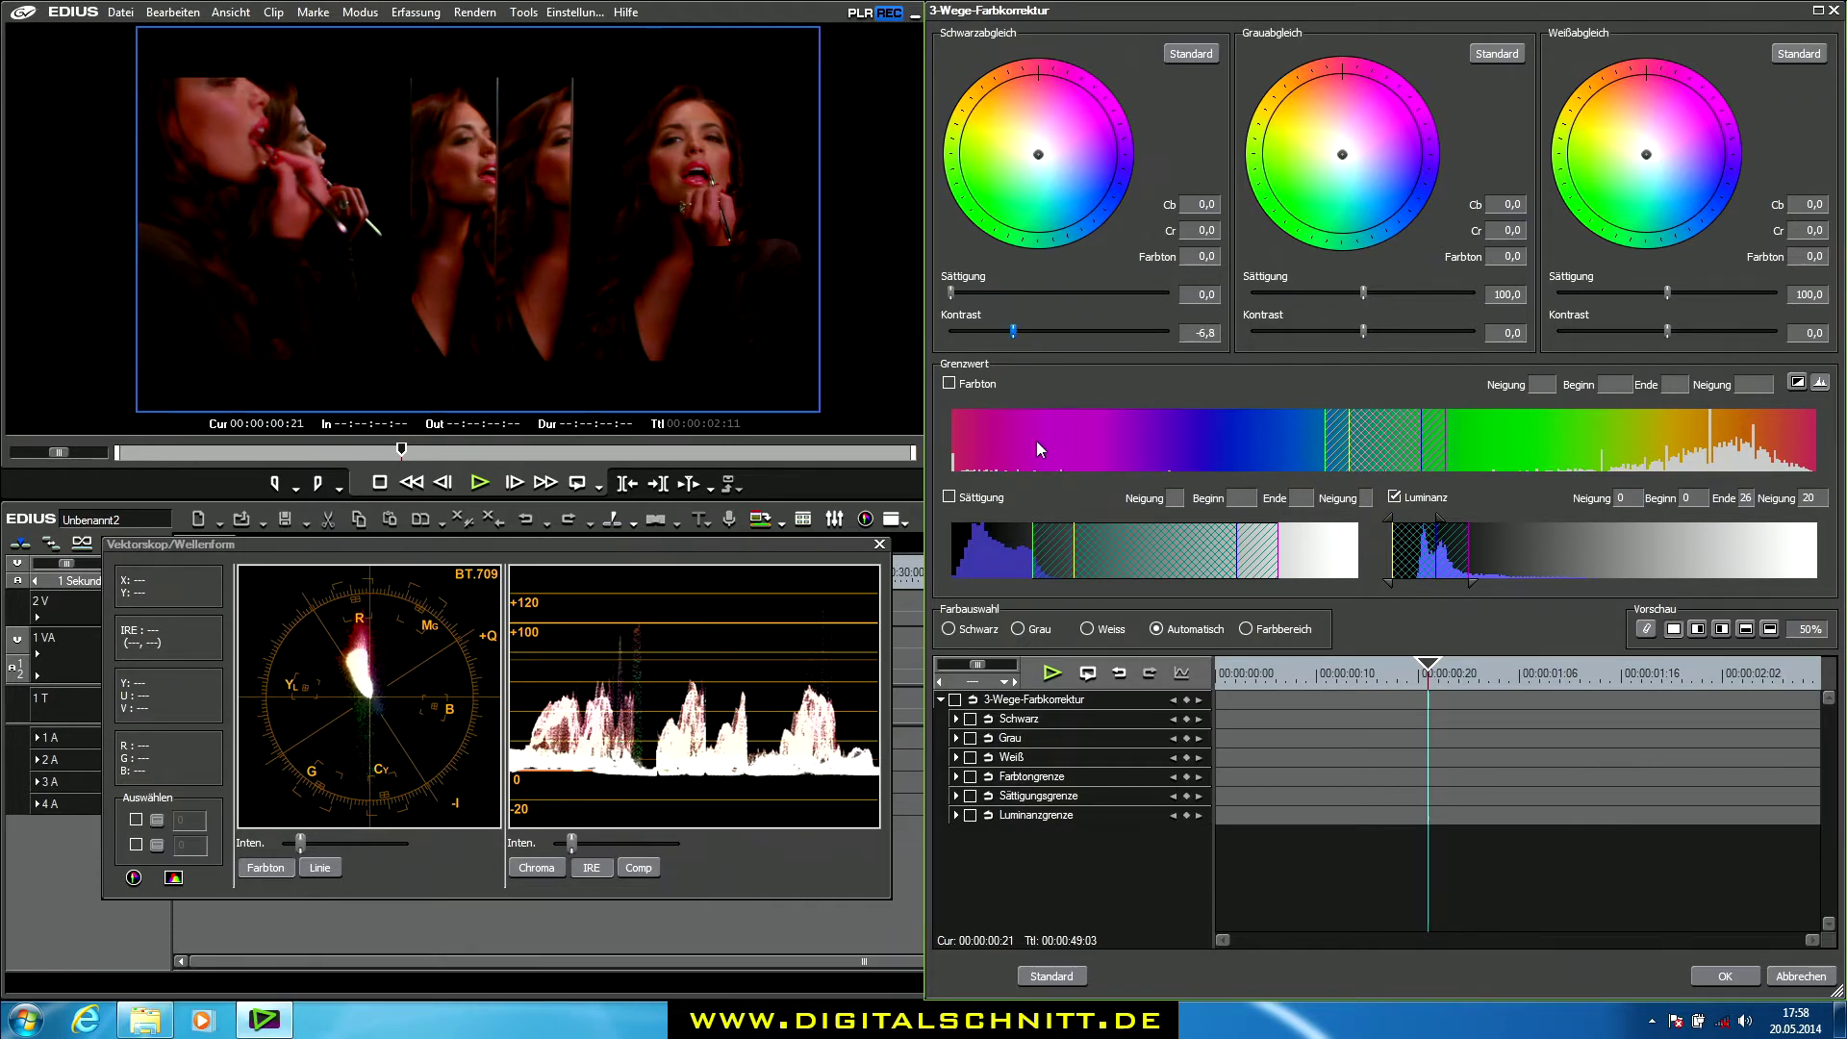
{"action": "left_click", "coordinate": [1724, 977]}
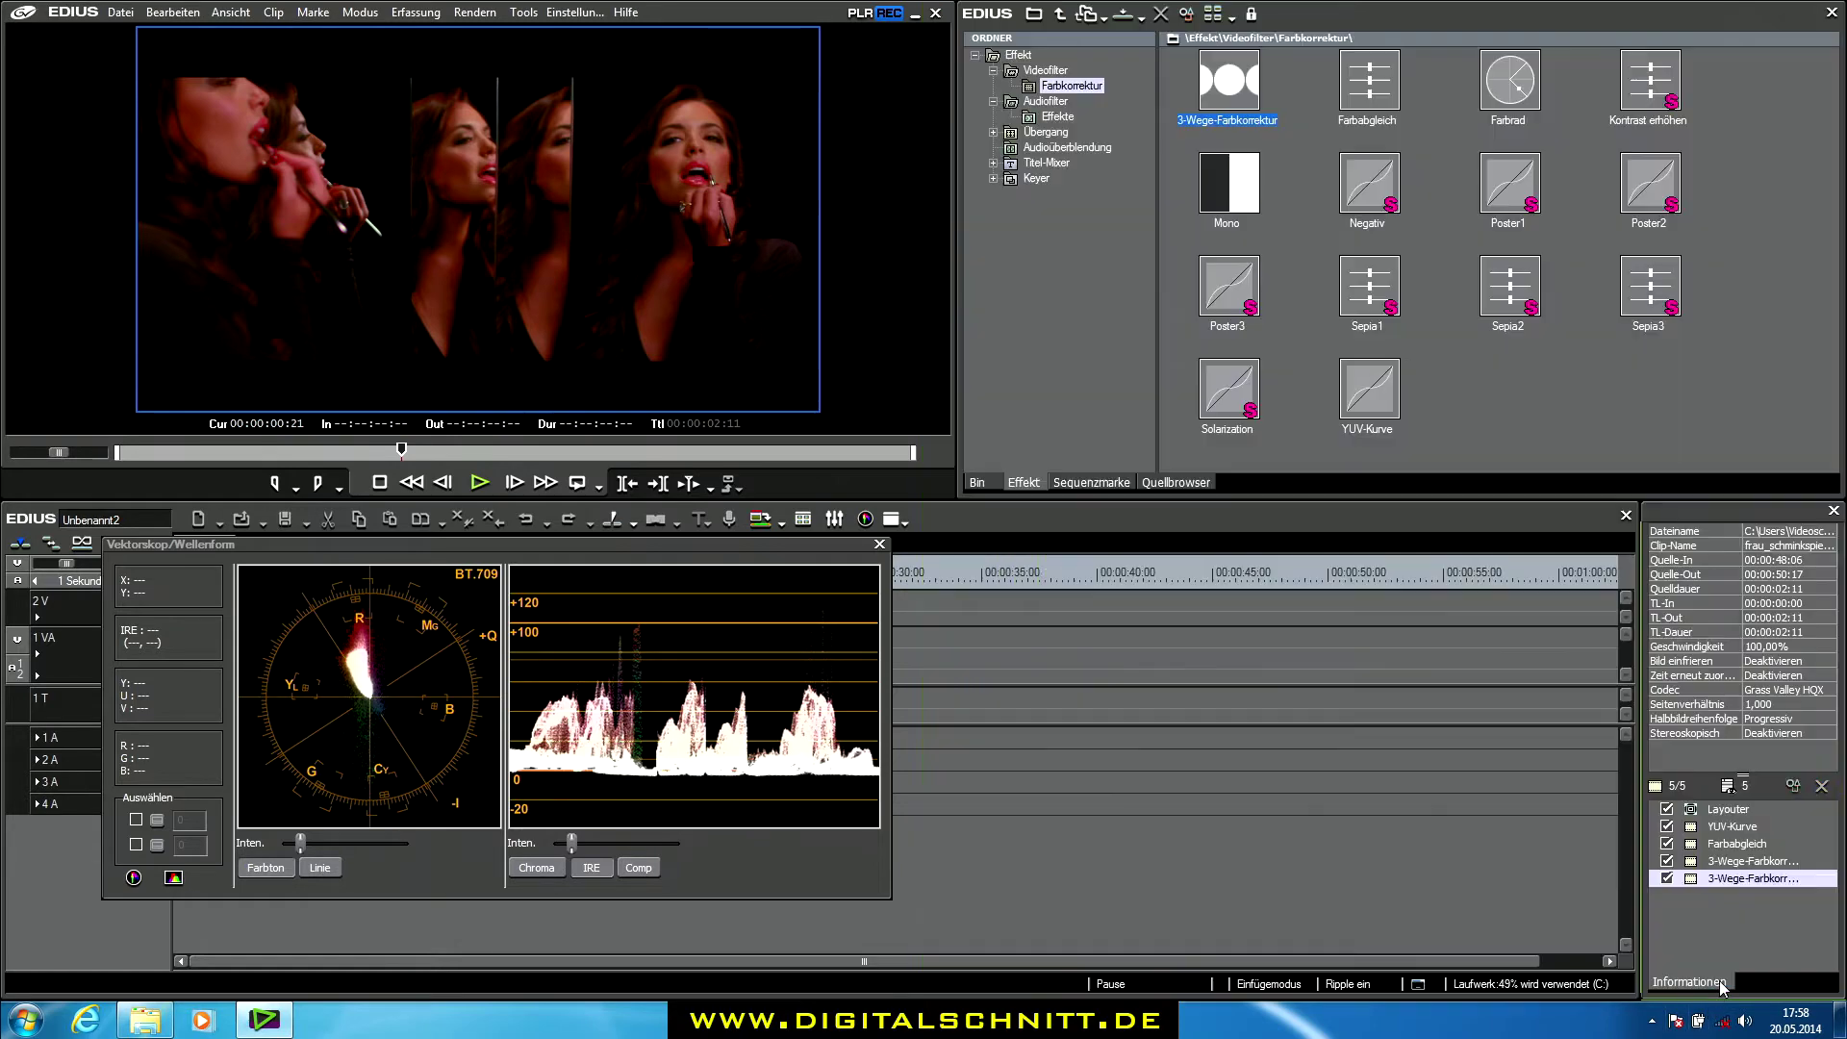
{"action": "left_click", "coordinate": [879, 544]}
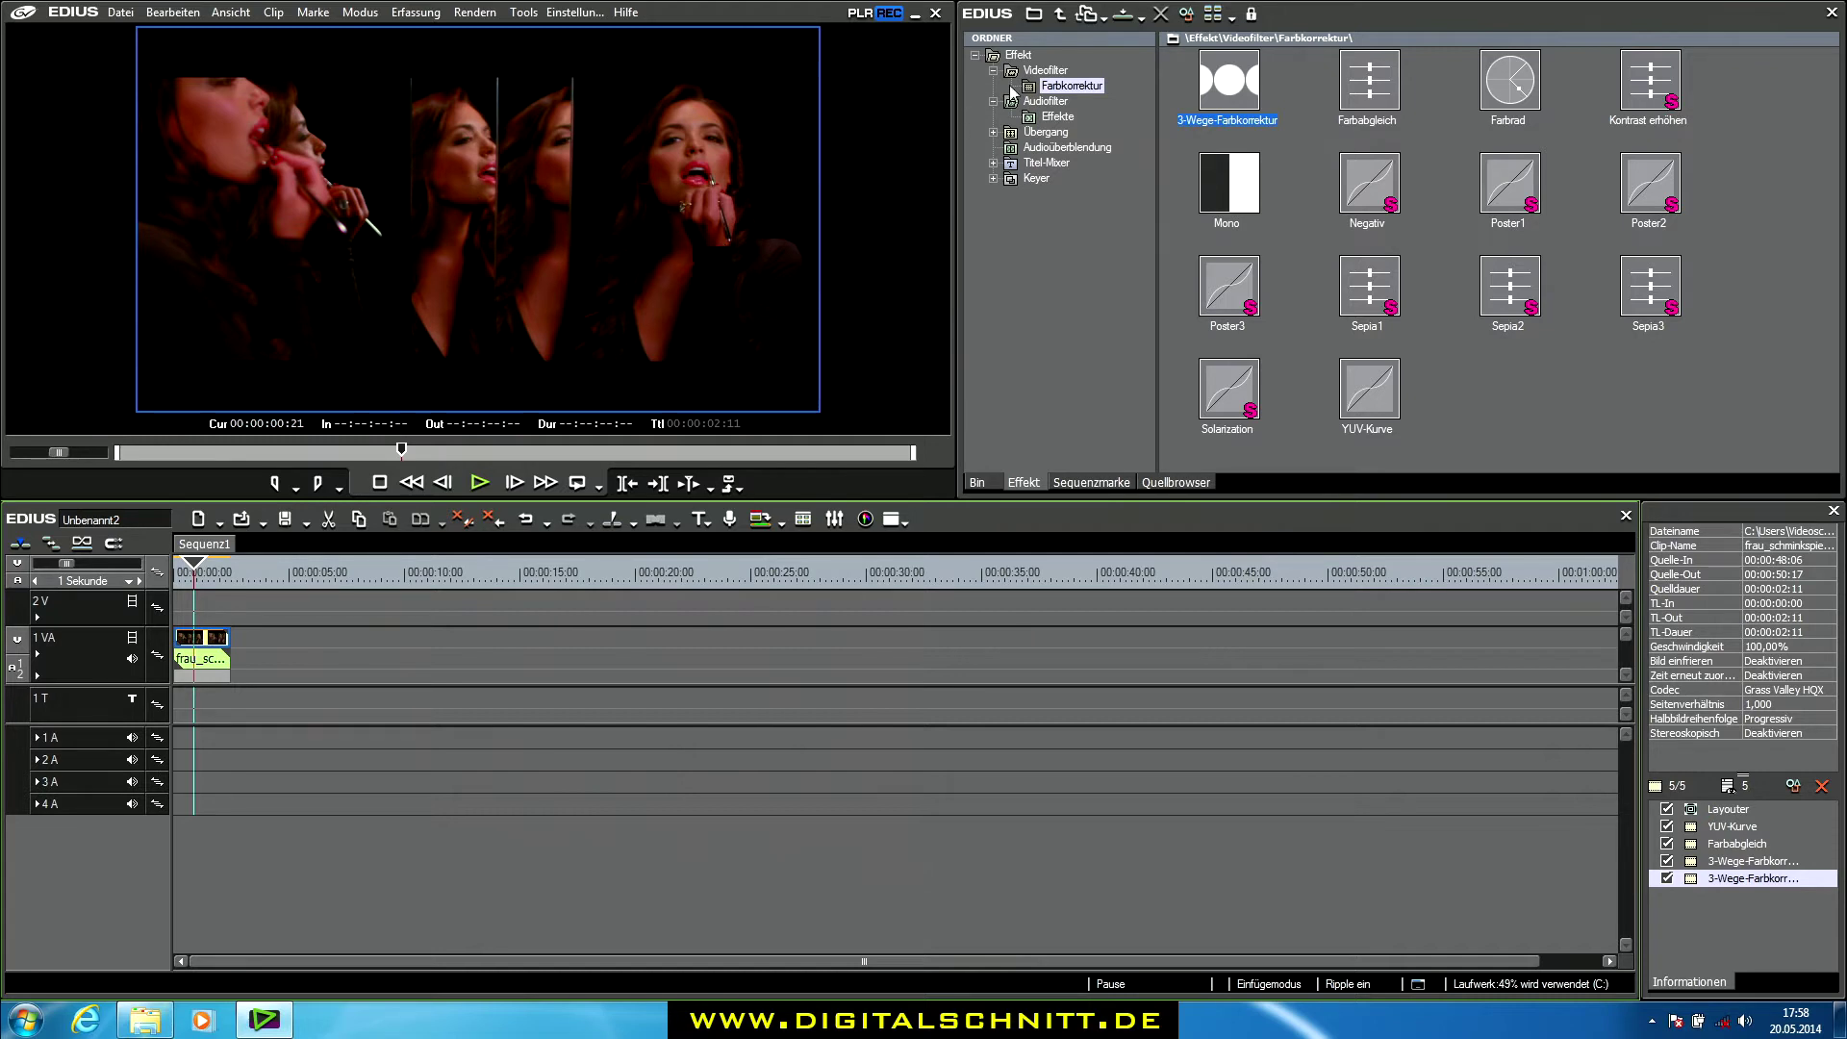
Add the Maske video filter to the frau_schminkspiegel clip and open its settings in a widened window
{"action": "left_click", "coordinate": [1037, 70]}
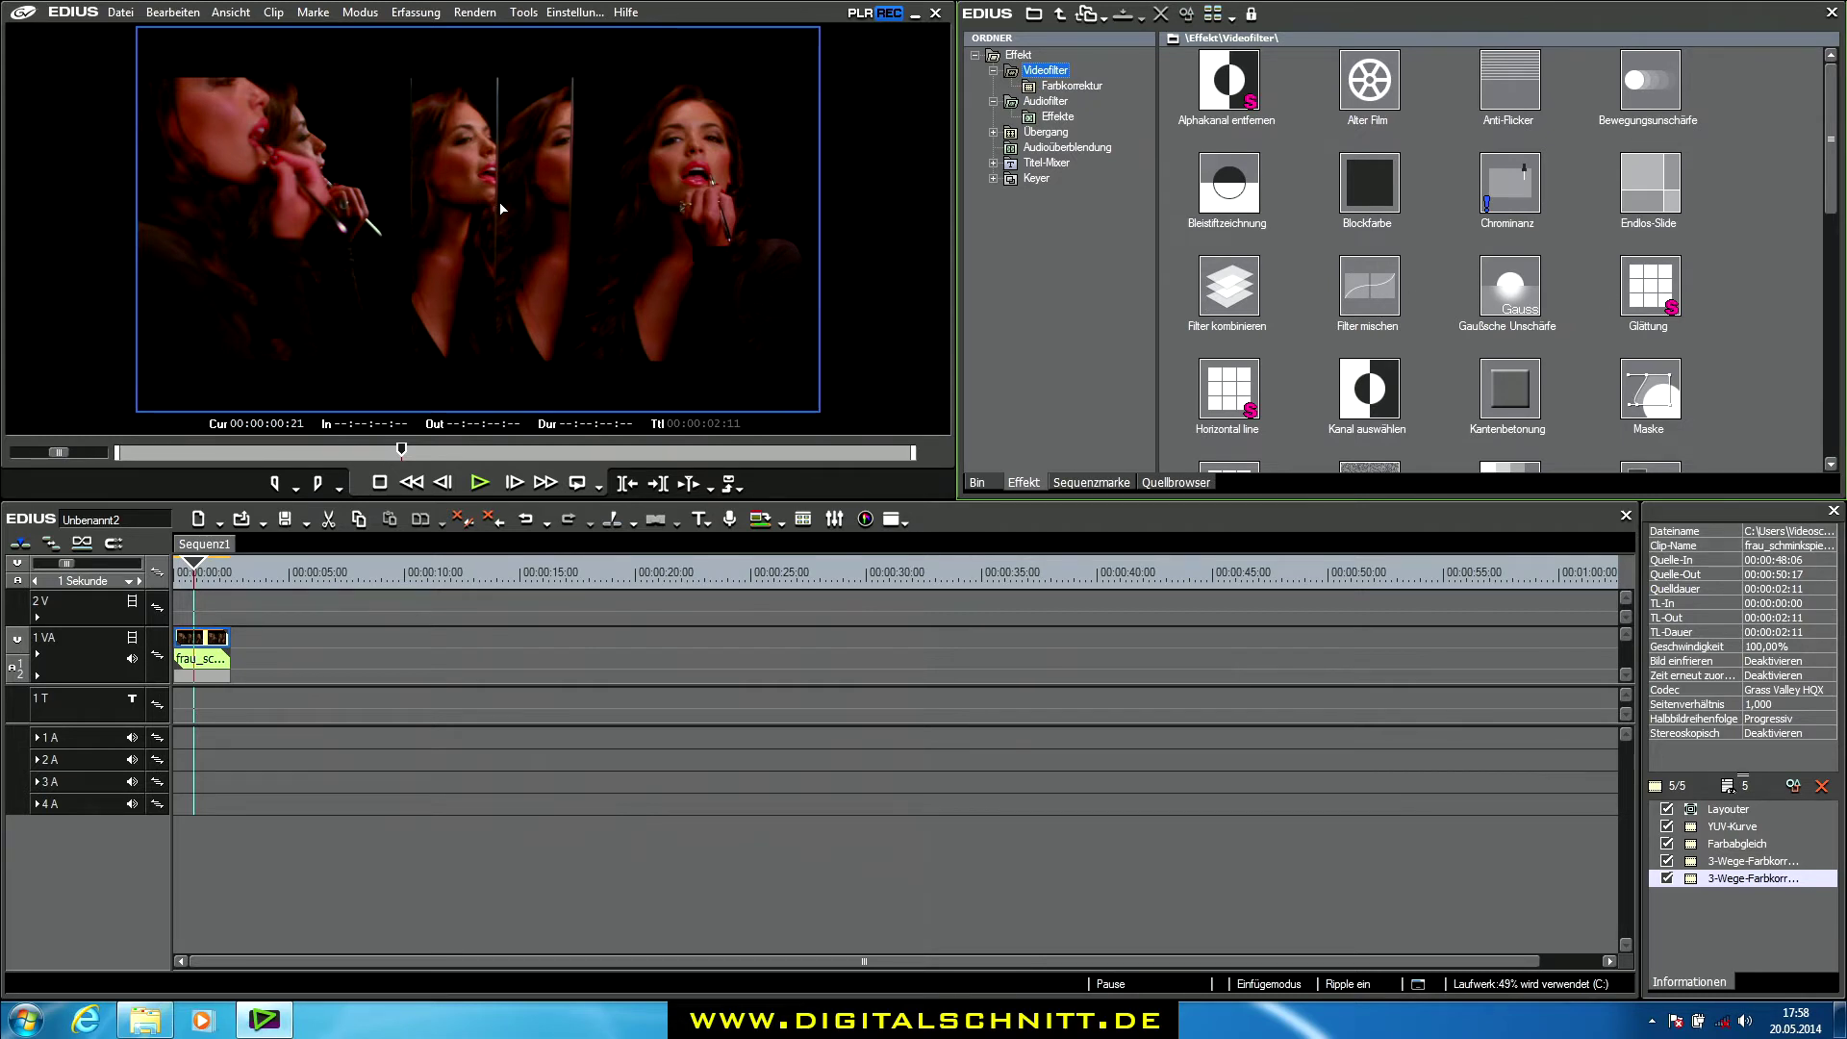
{"action": "left_click", "coordinate": [1510, 307]}
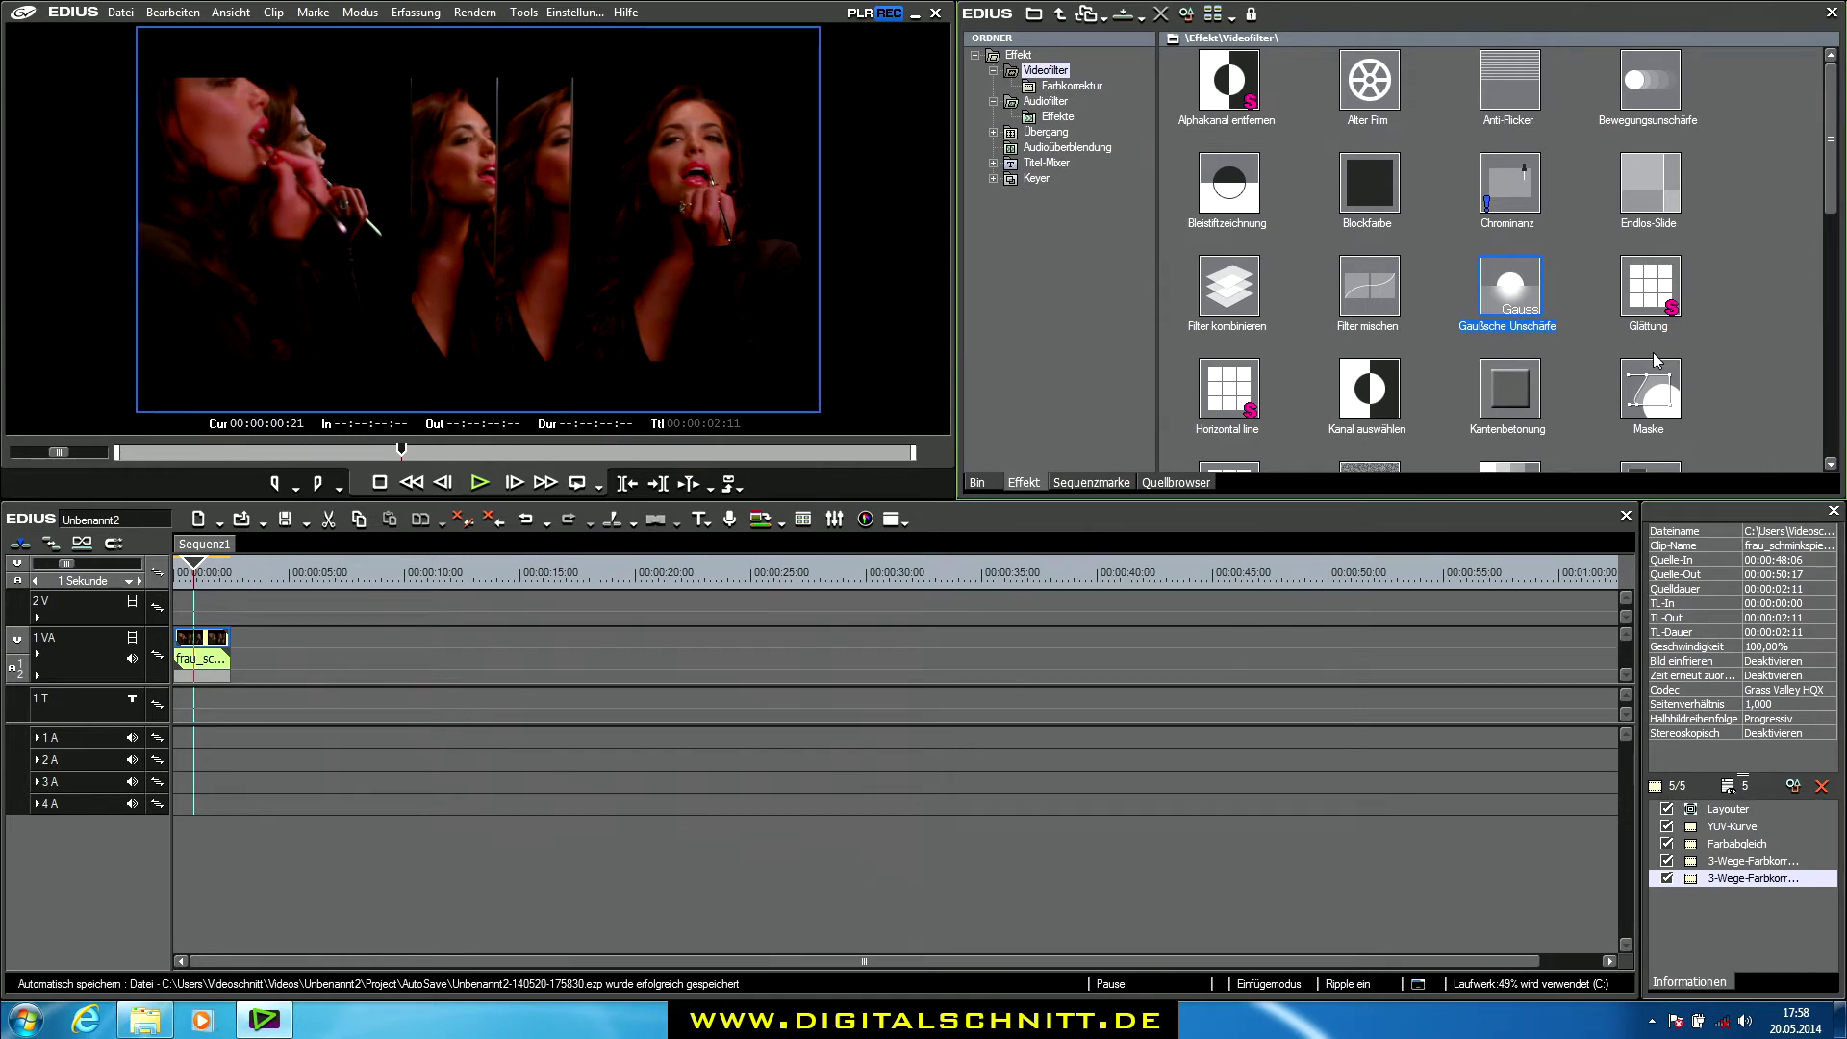
{"action": "left_click", "coordinate": [1525, 397]}
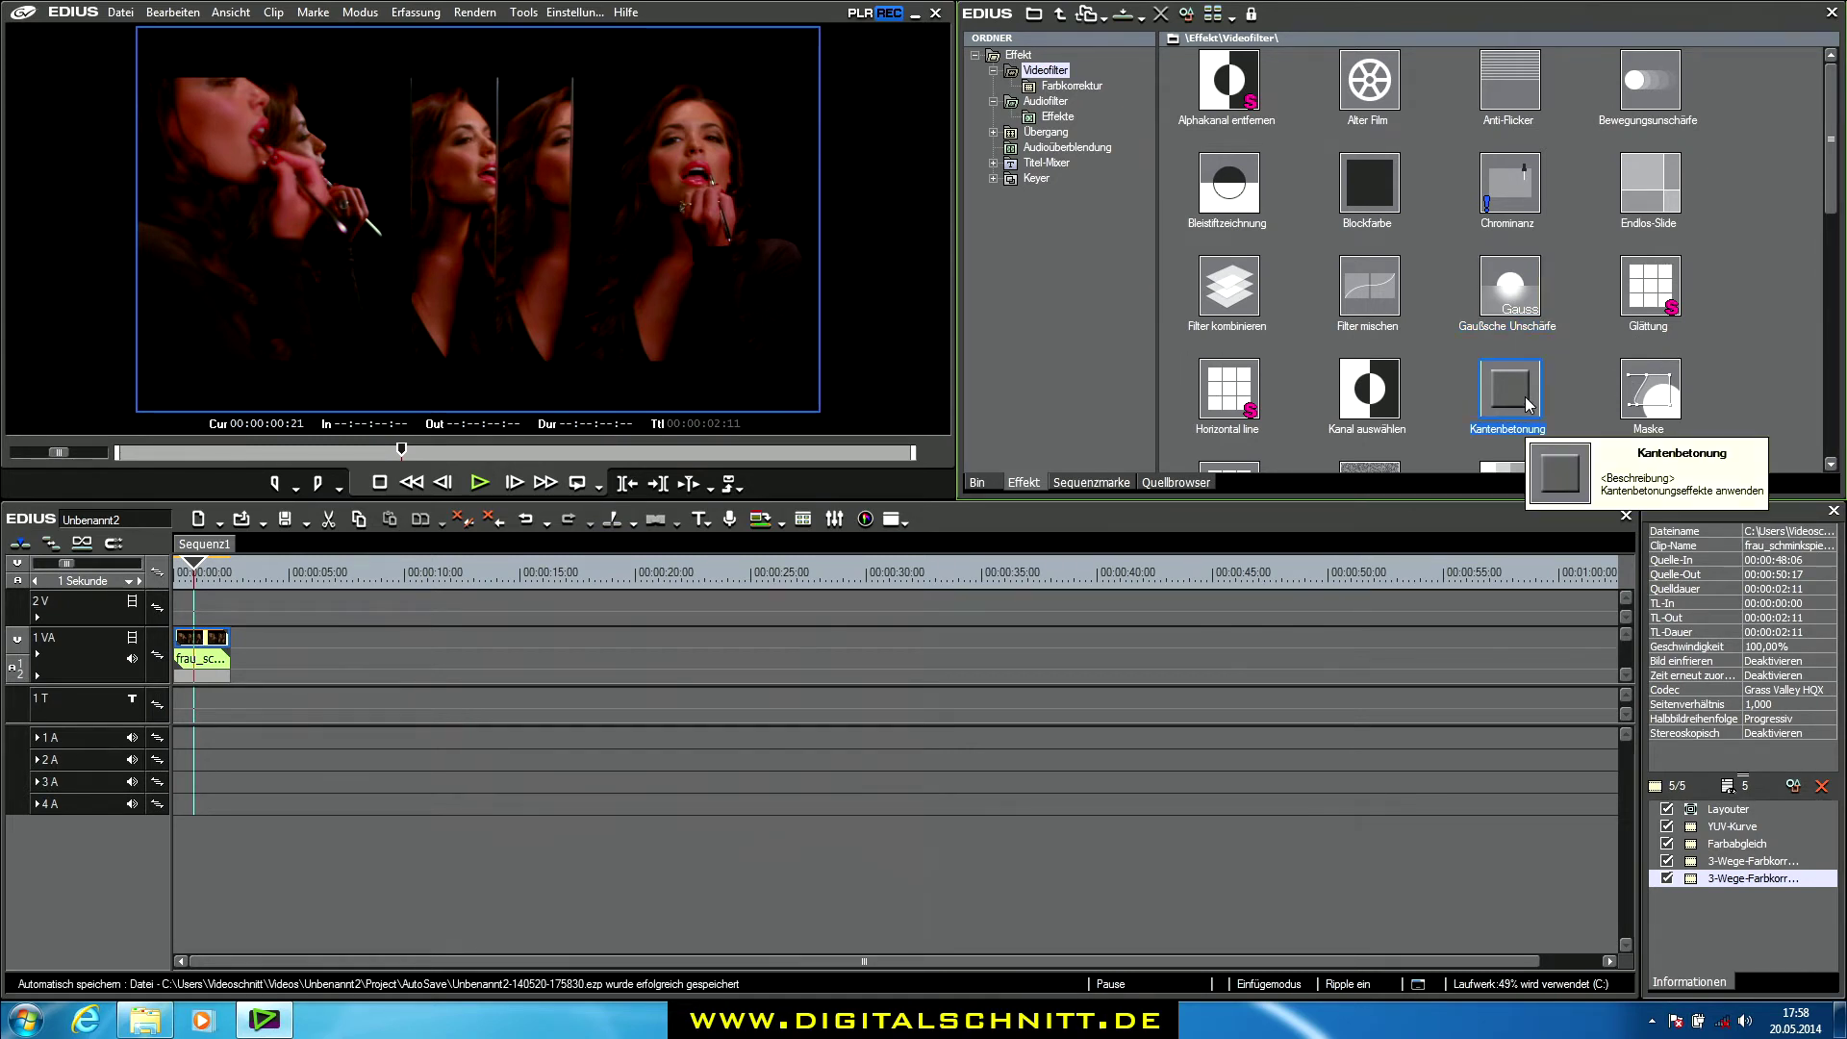
{"action": "scroll", "coordinate": [1528, 404], "scroll_direction": "down", "scroll_amount": 2}
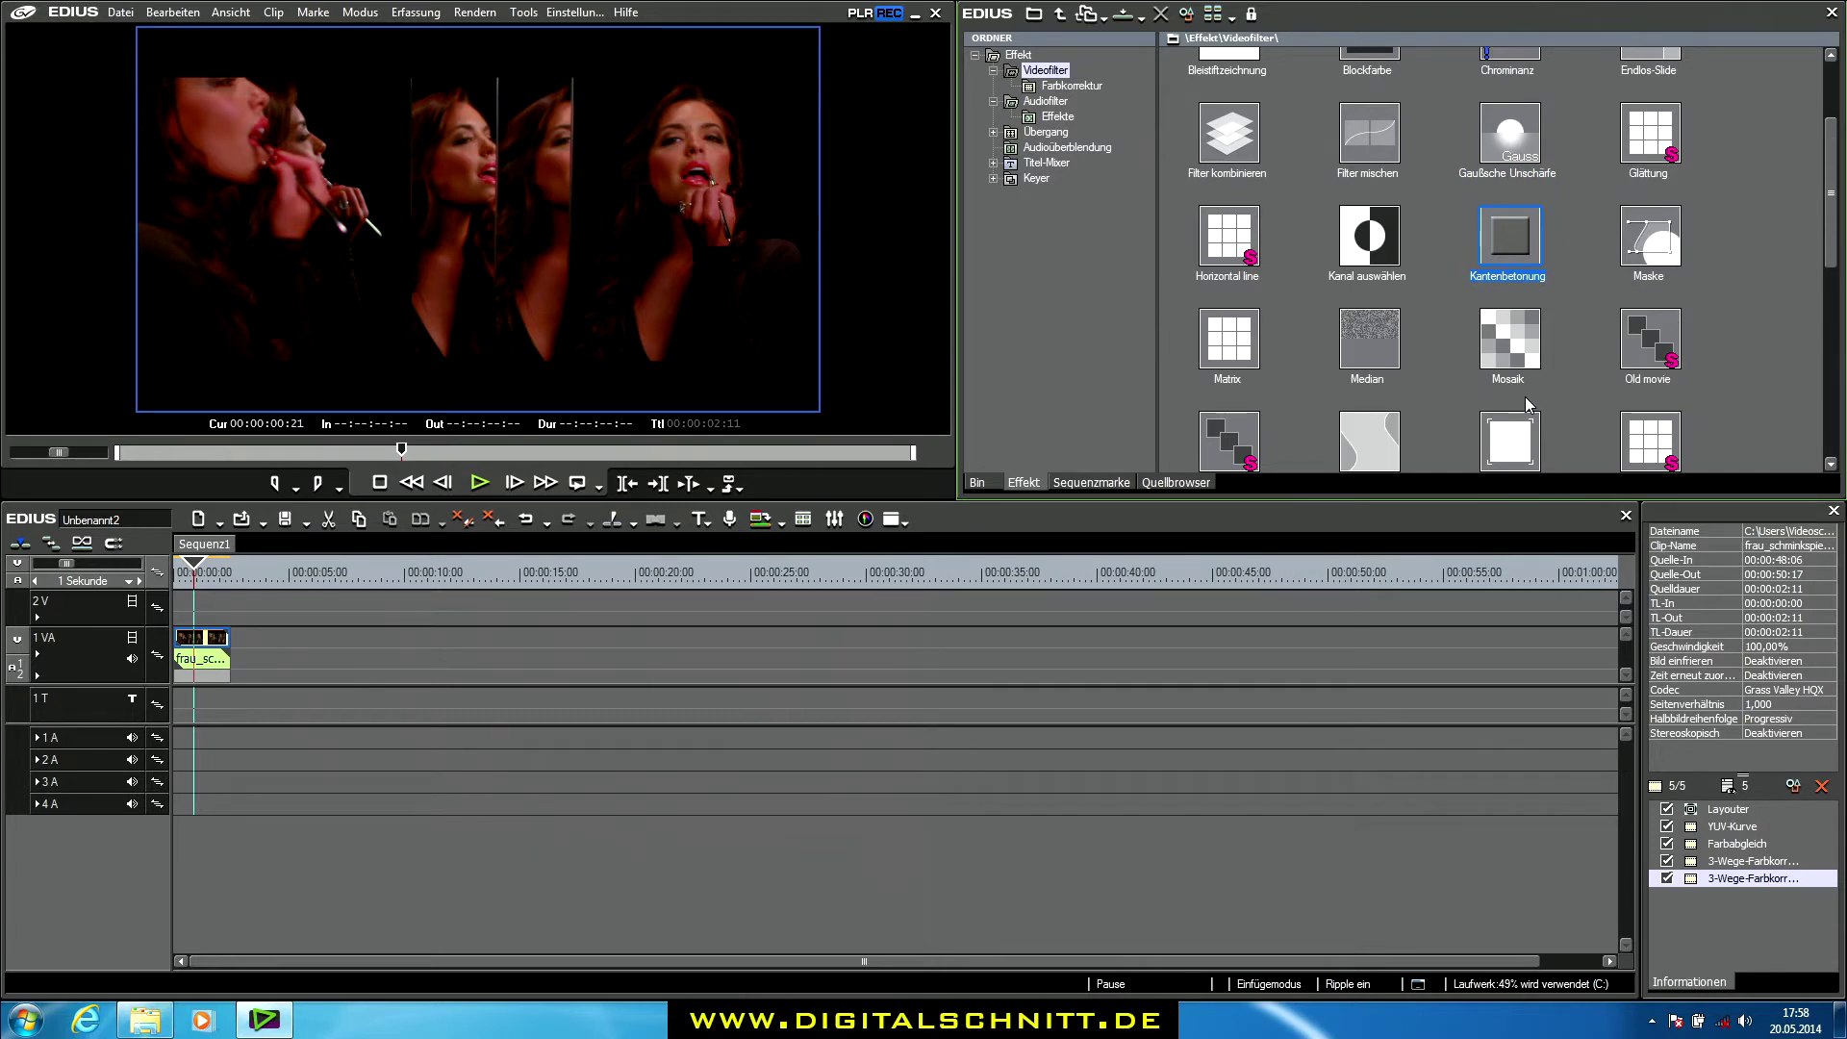
{"action": "left_click_drag", "start_coordinate": [1650, 236], "coordinate": [220, 671]}
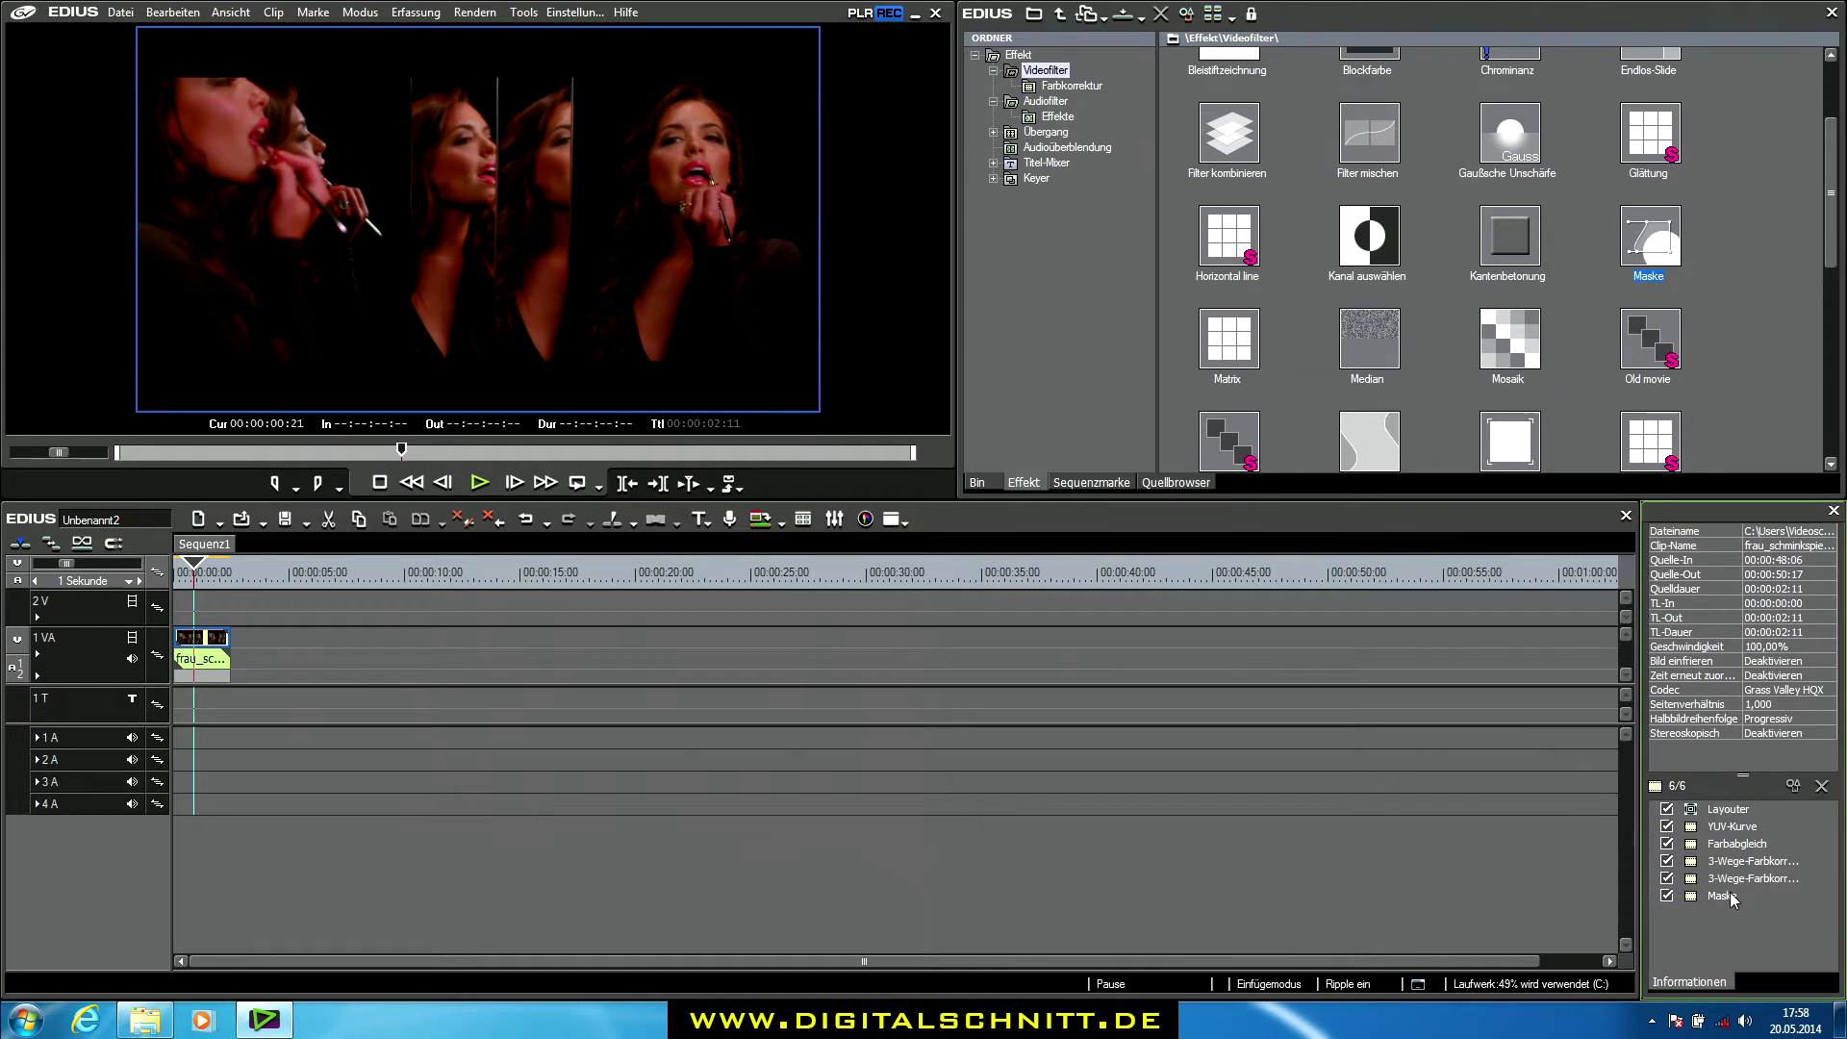
{"action": "double_click", "coordinate": [1721, 895]}
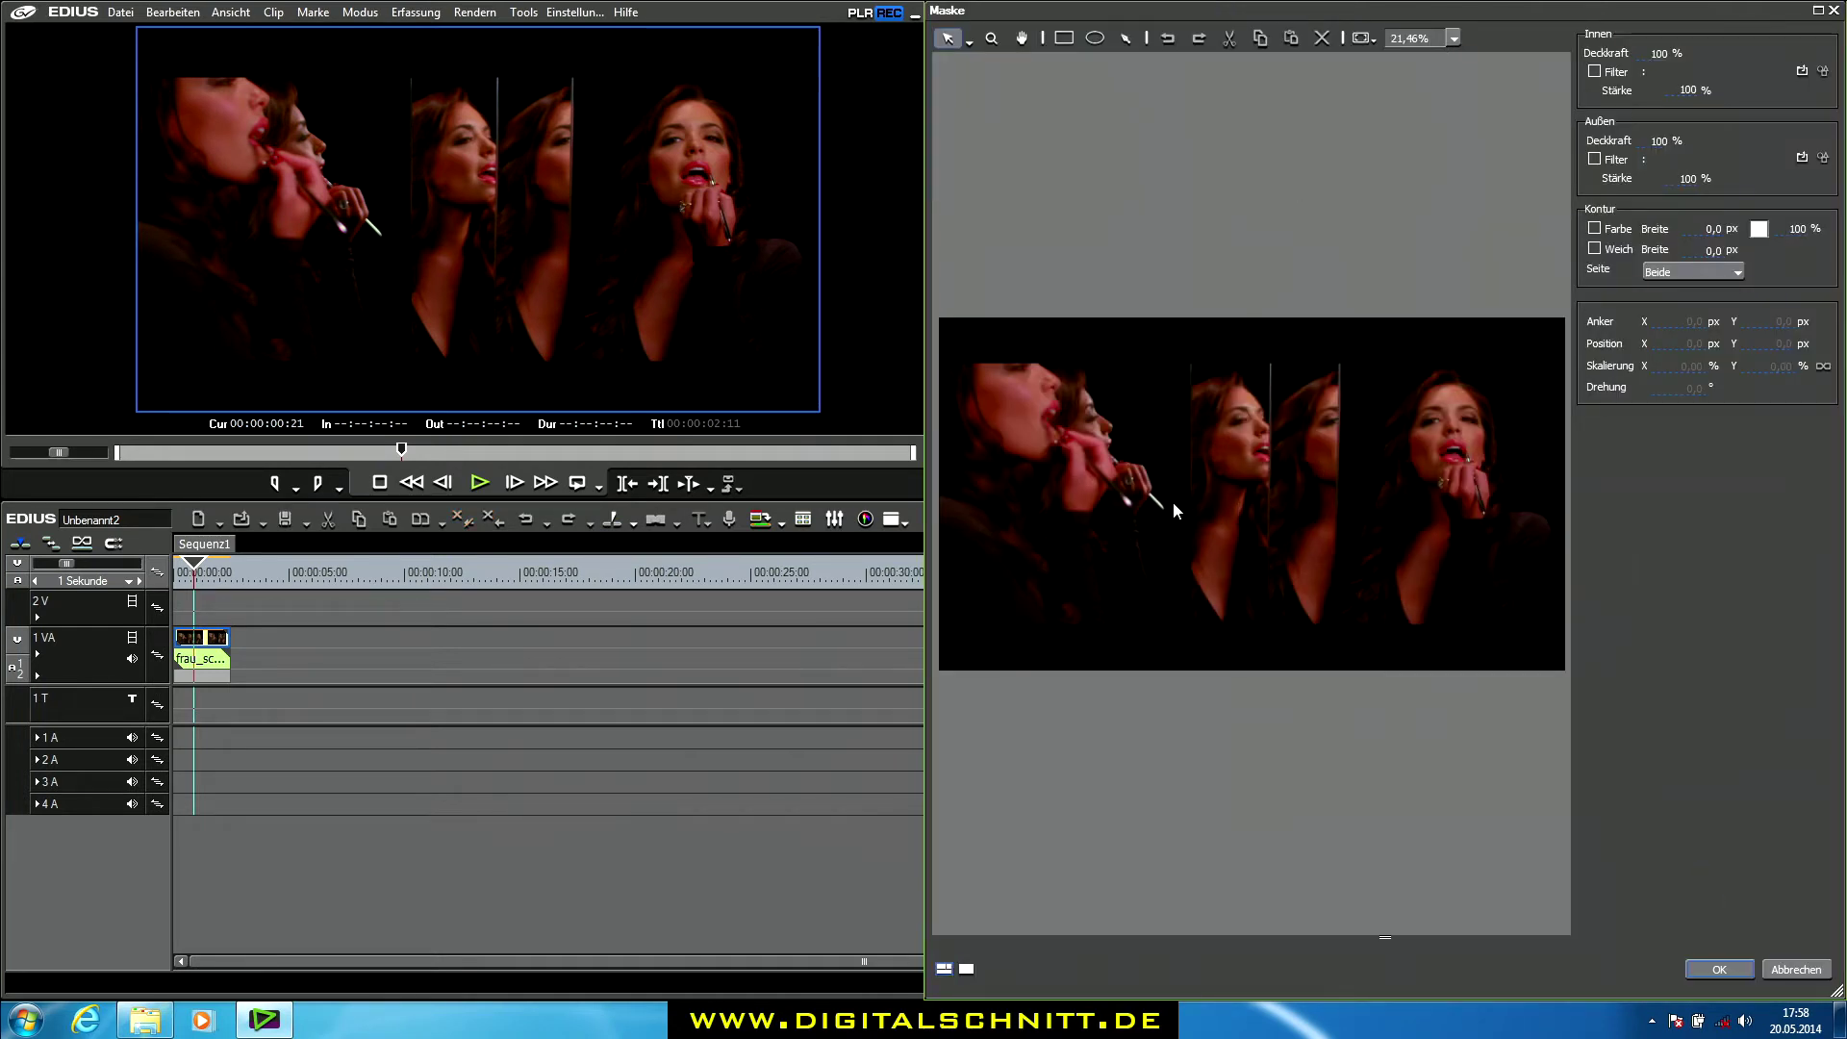
{"action": "left_click_drag", "start_coordinate": [925, 463], "coordinate": [766, 464]}
Draw a rectangular mask over everything but the rightmost woman and assign Gaußsche Unschärfe as its inner filter
{"action": "left_click", "coordinate": [904, 38]}
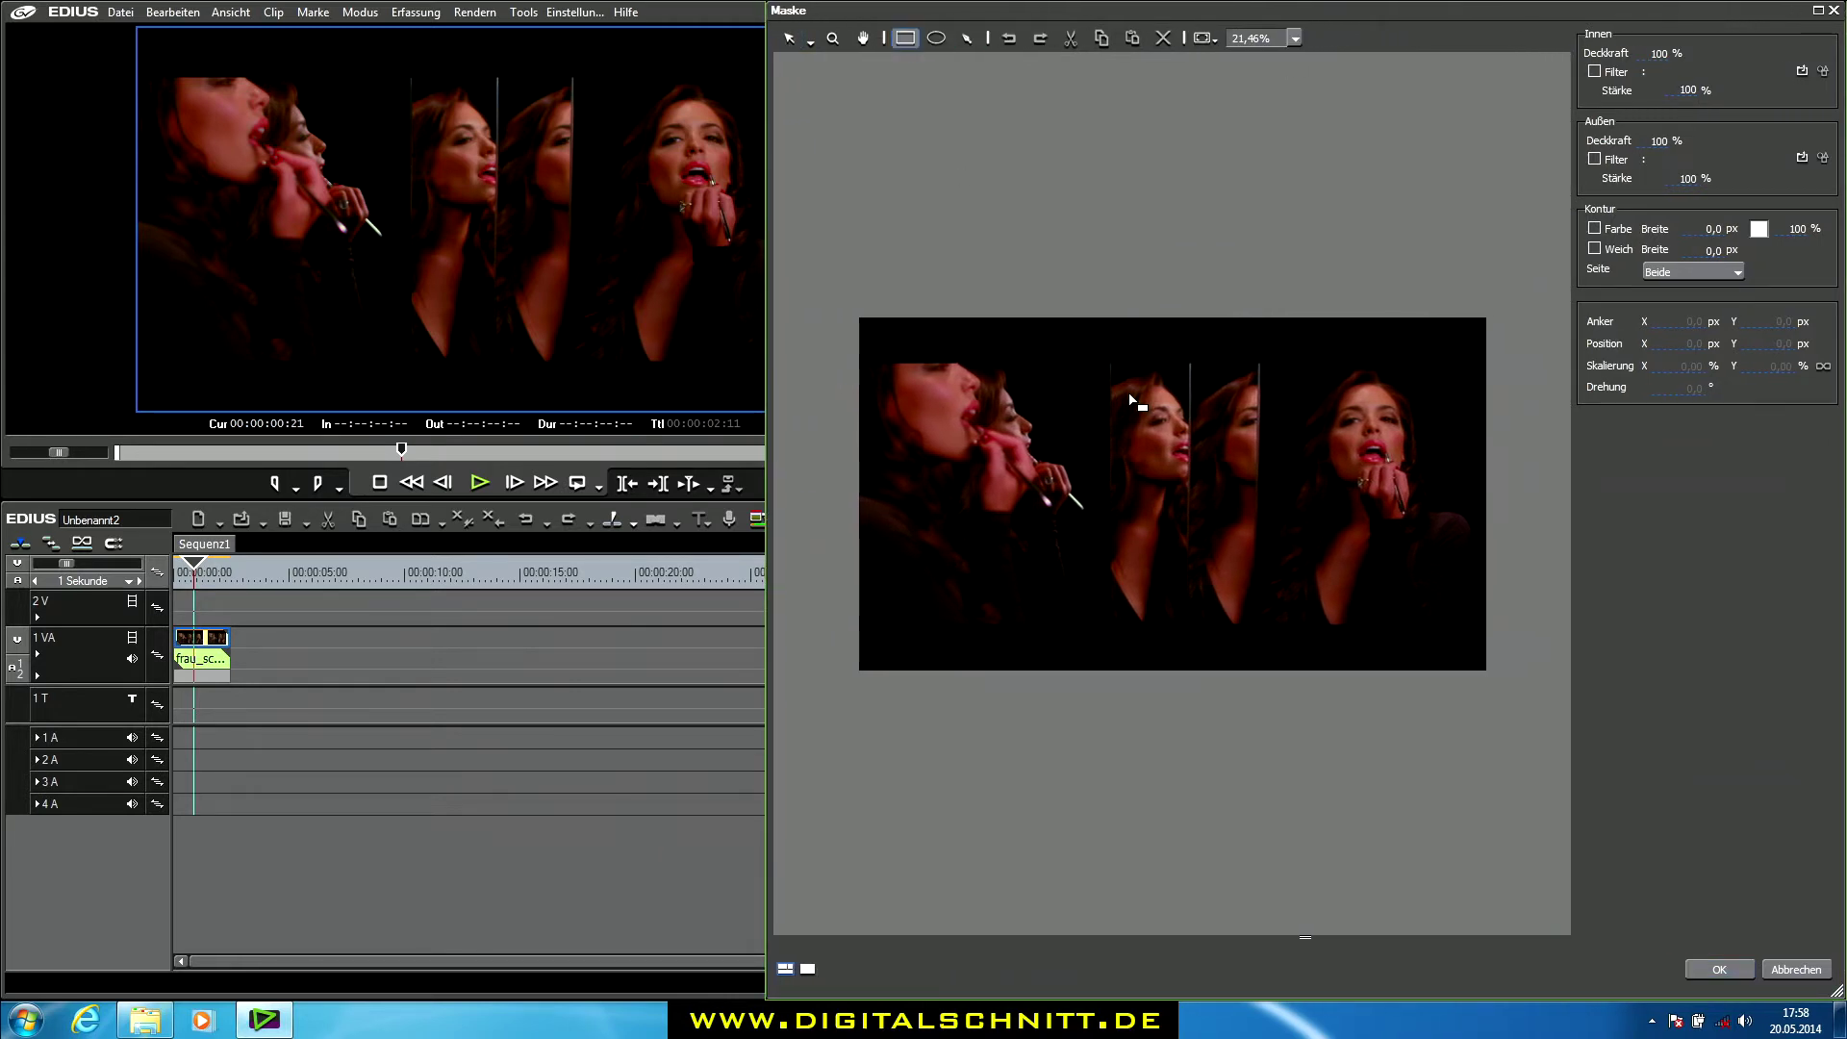
{"action": "left_click_drag", "start_coordinate": [1268, 131], "coordinate": [687, 868]}
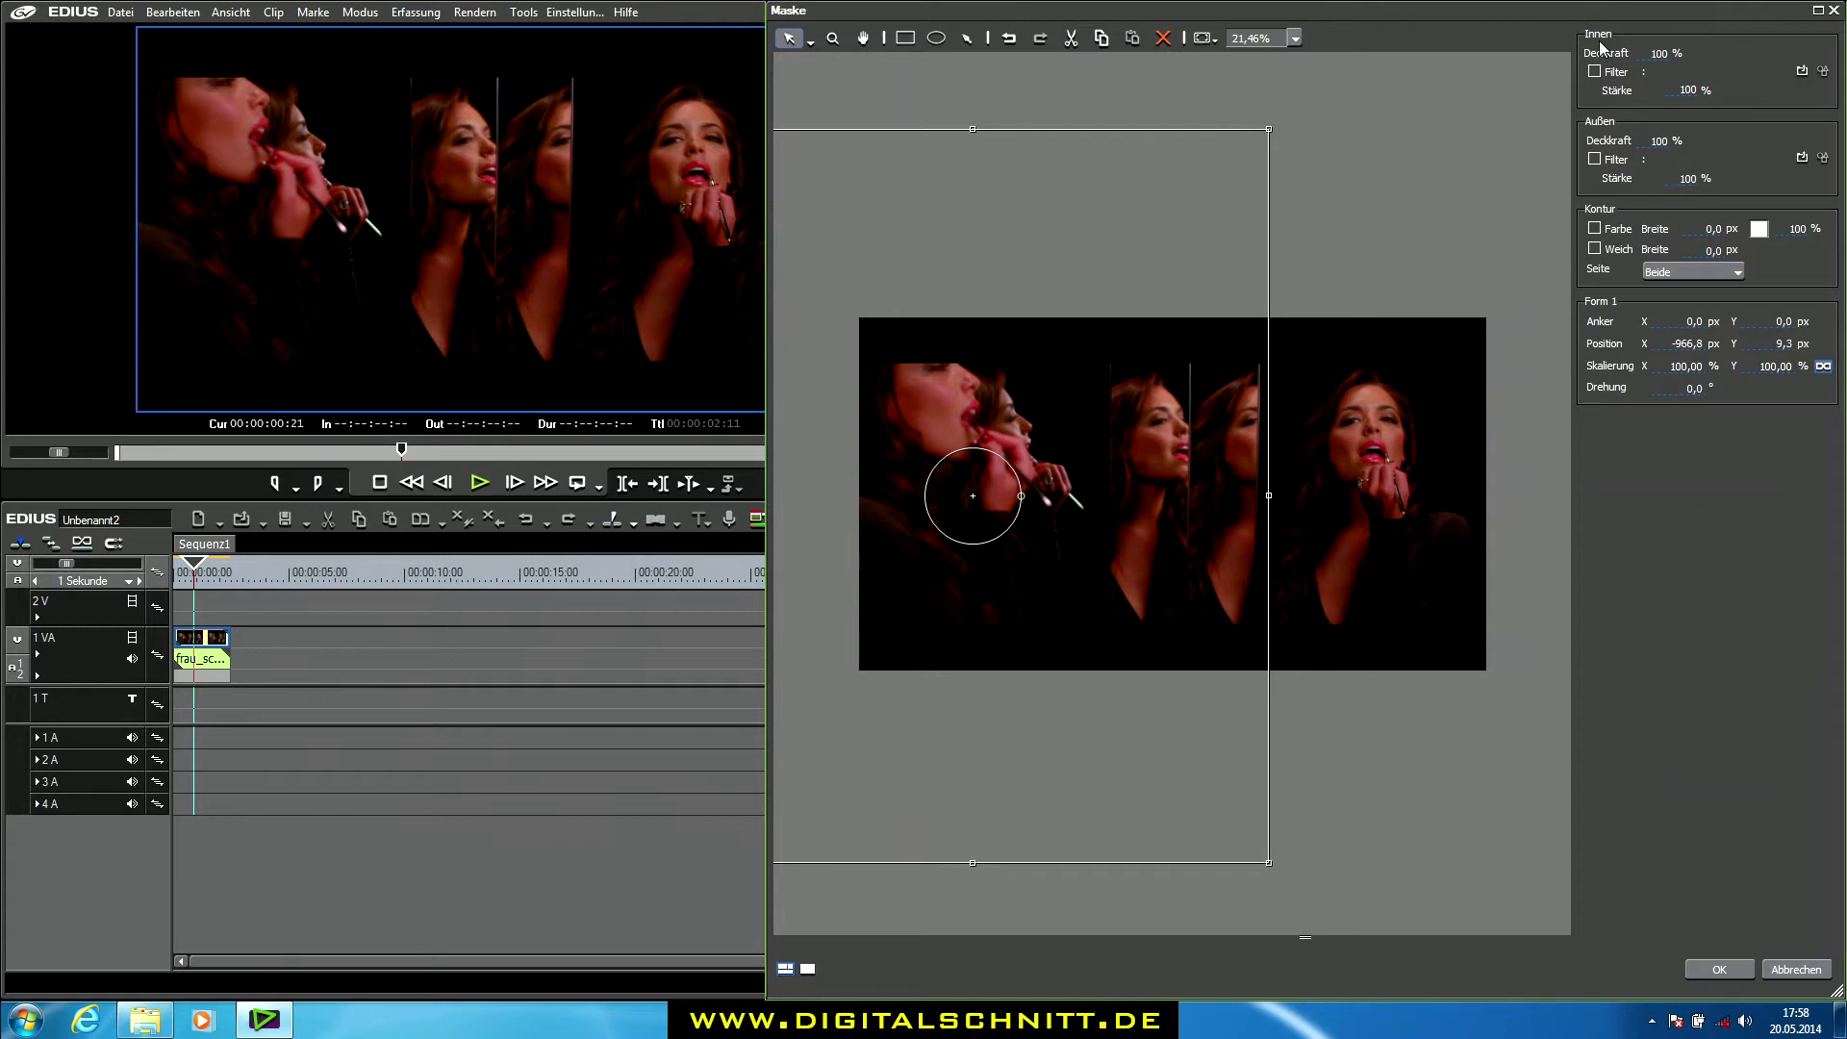
{"action": "left_click", "coordinate": [1601, 75]}
{"action": "left_click", "coordinate": [1802, 71]}
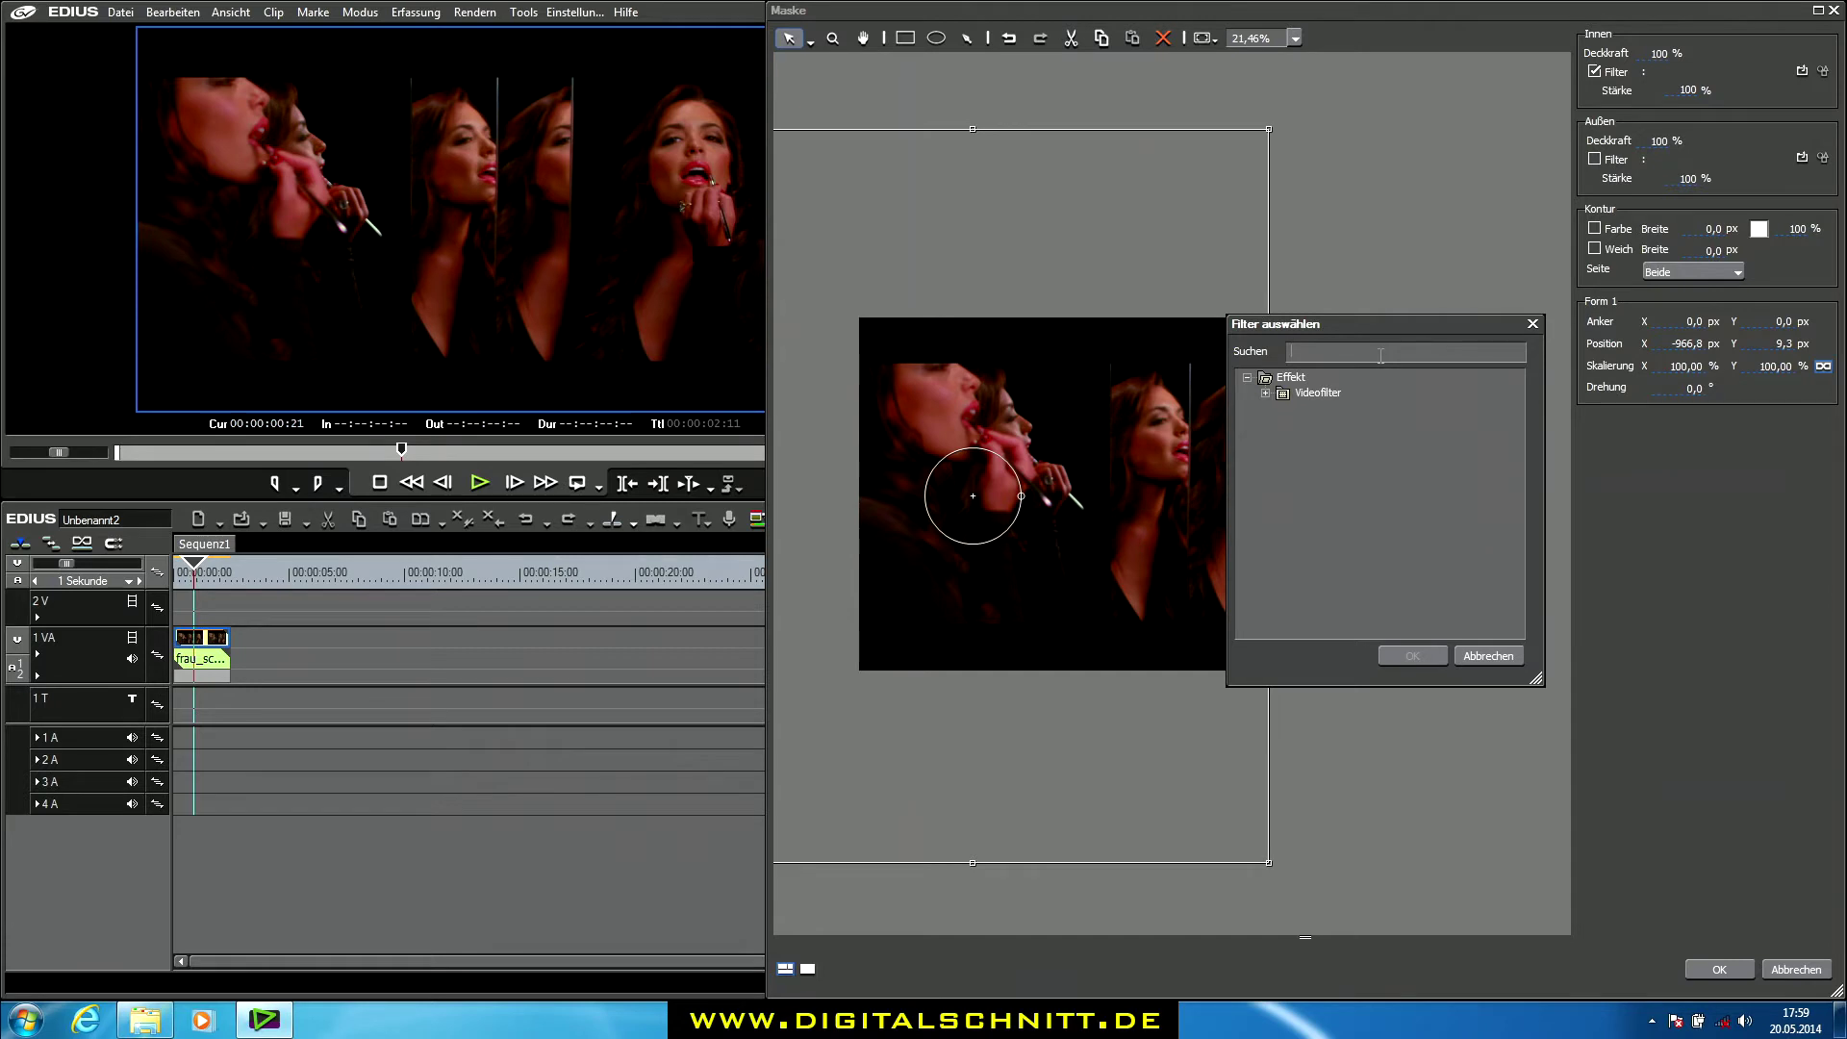
{"action": "type", "text": "ga"}
{"action": "left_click", "coordinate": [1360, 438]}
{"action": "left_click", "coordinate": [1412, 655]}
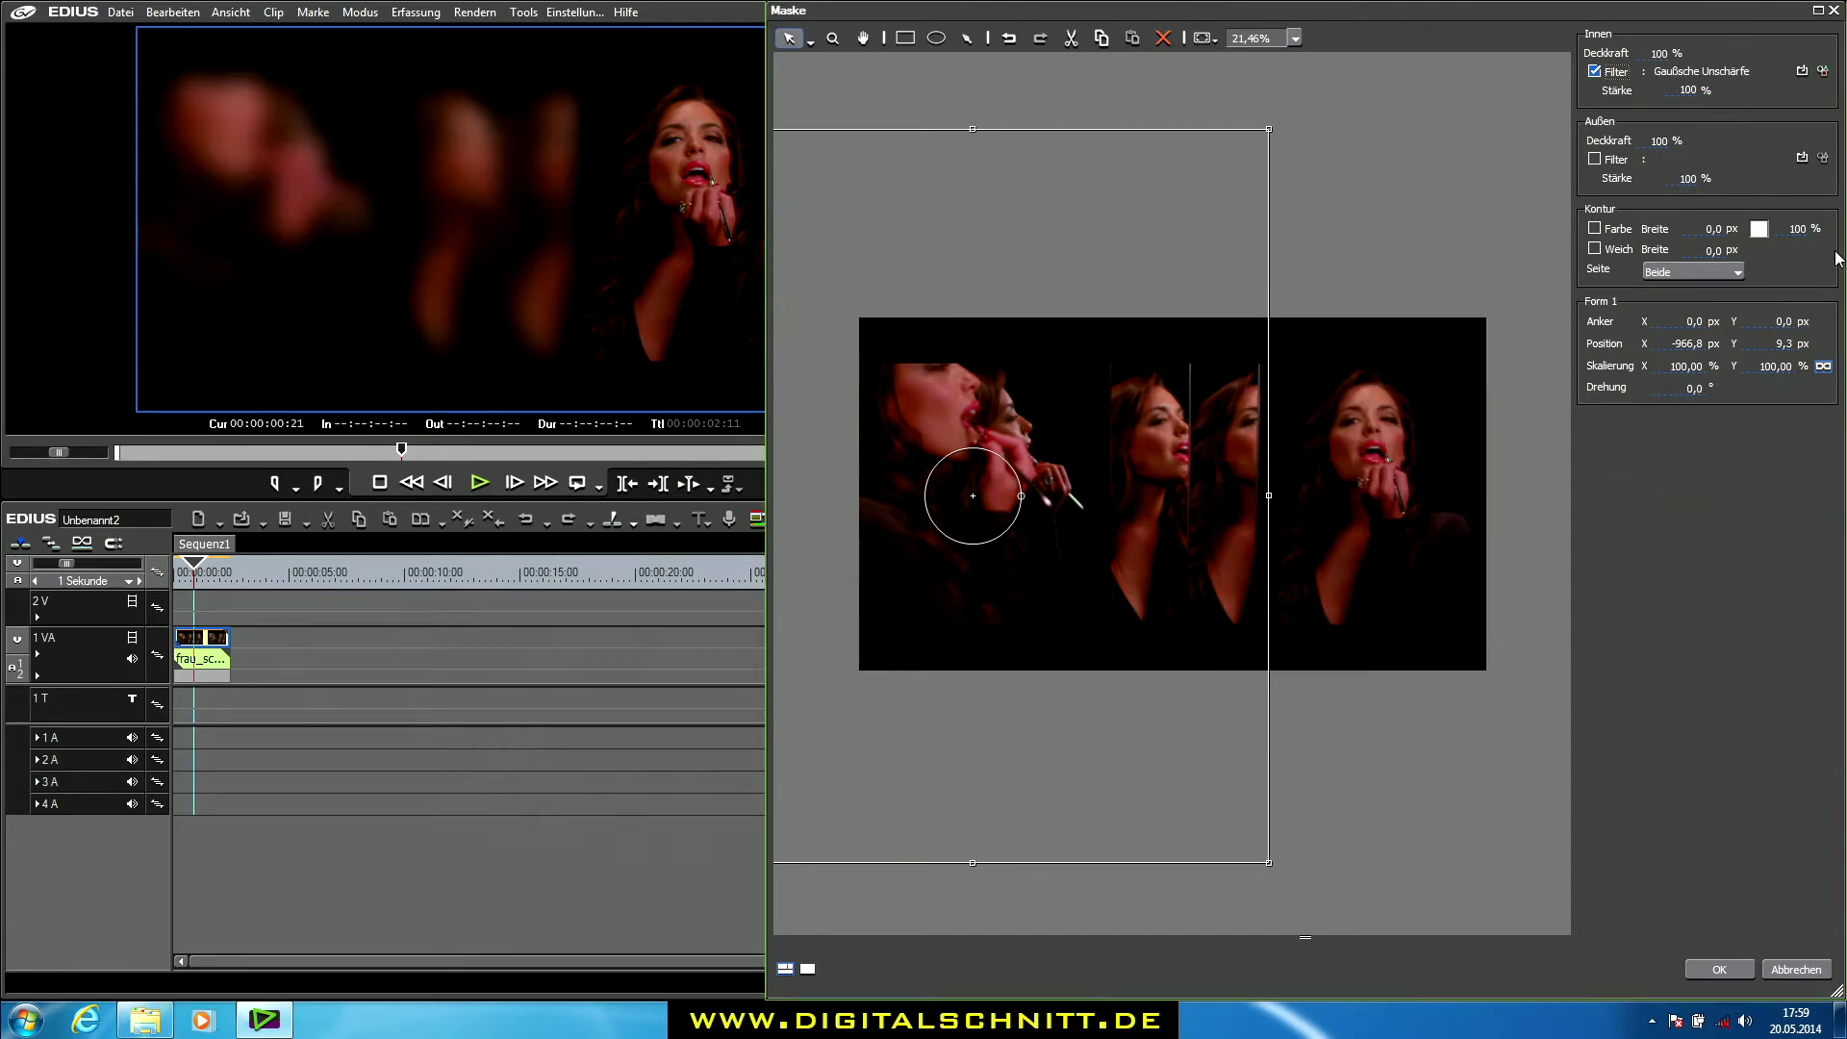
Set the inner Gaußsche Unschärfe to 30% horizontally and vertically
{"action": "left_click", "coordinate": [1823, 70]}
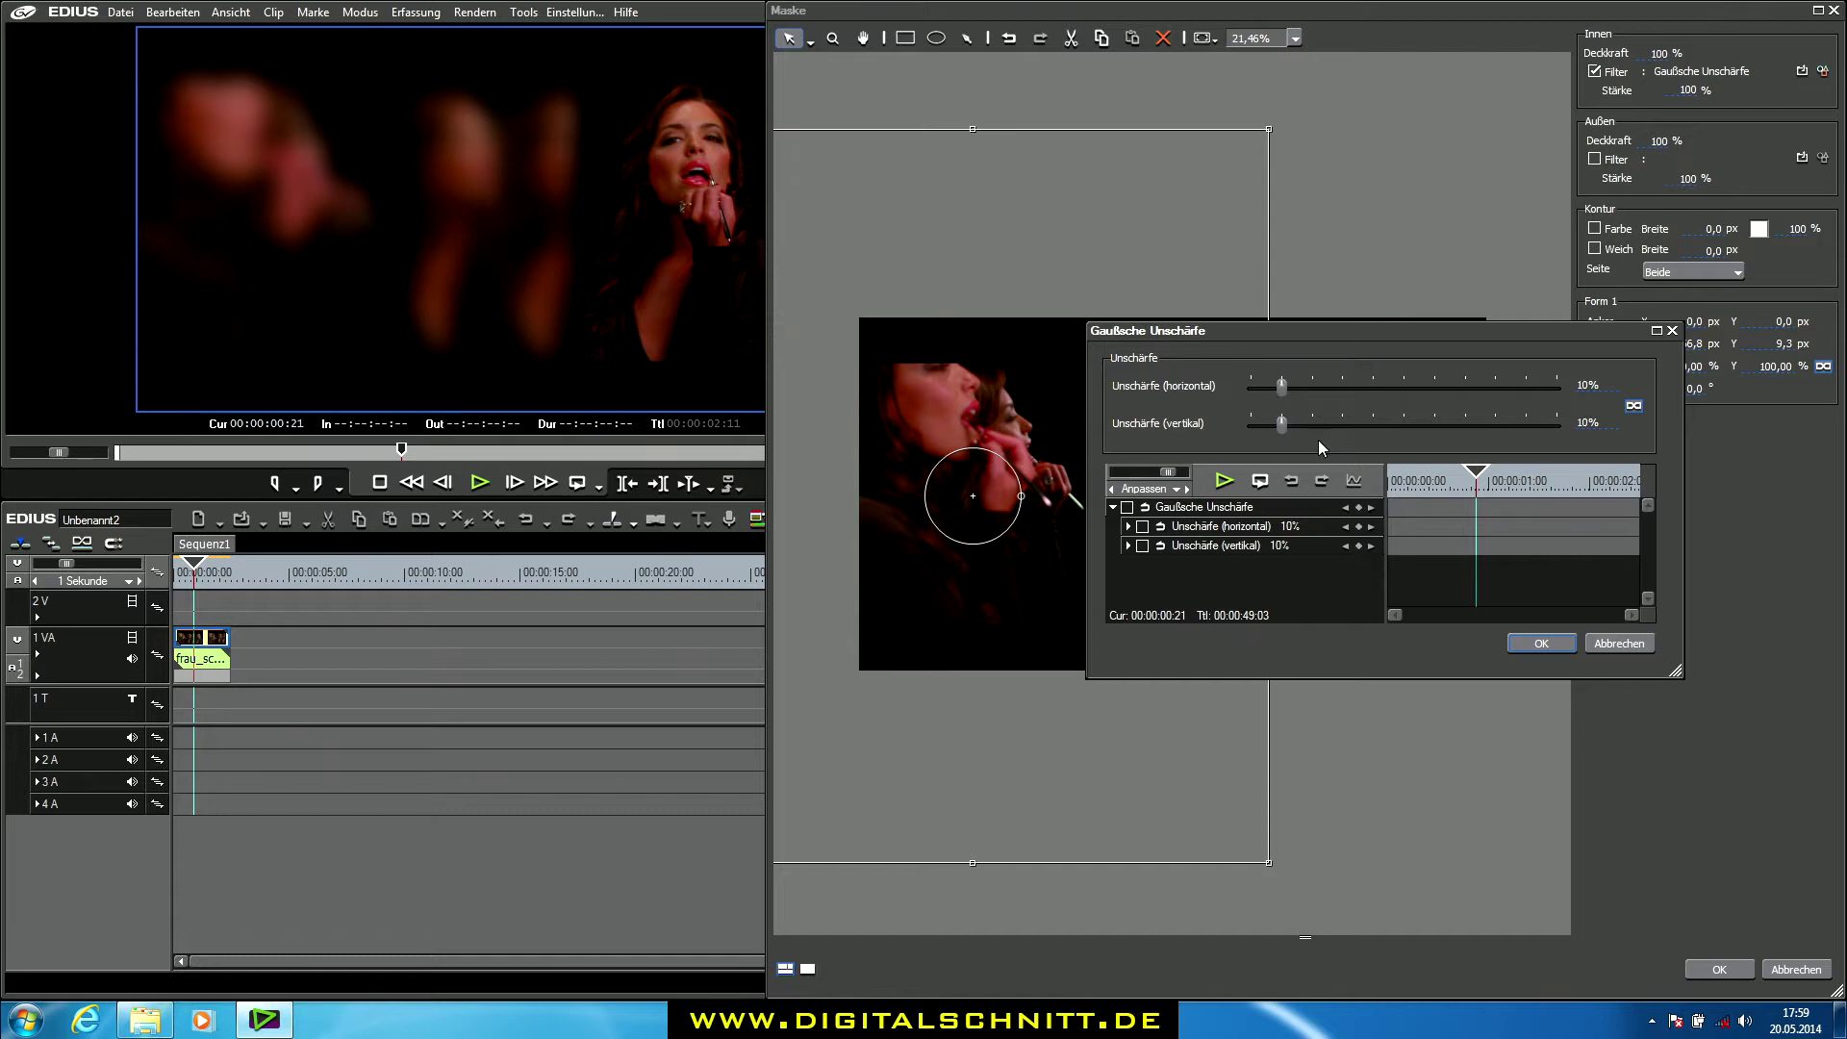
{"action": "left_click_drag", "start_coordinate": [1291, 390], "coordinate": [1342, 387]}
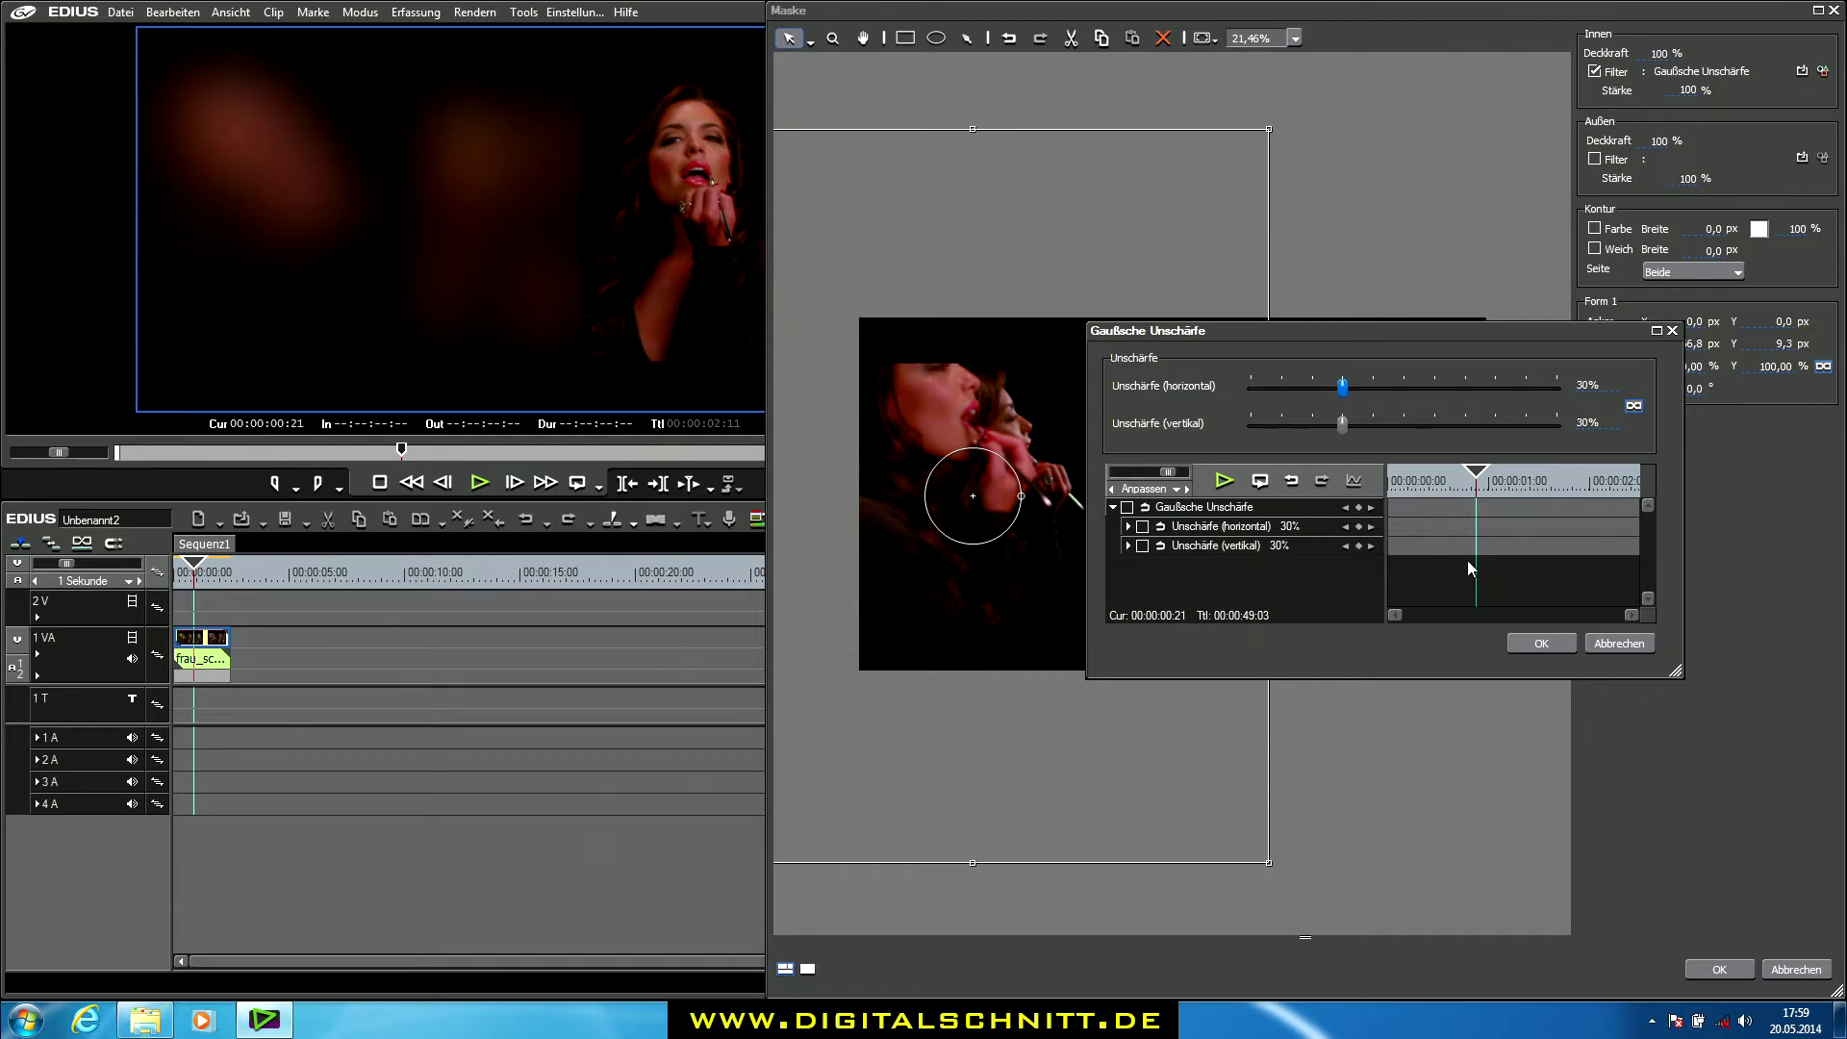
{"action": "left_click", "coordinate": [1538, 643]}
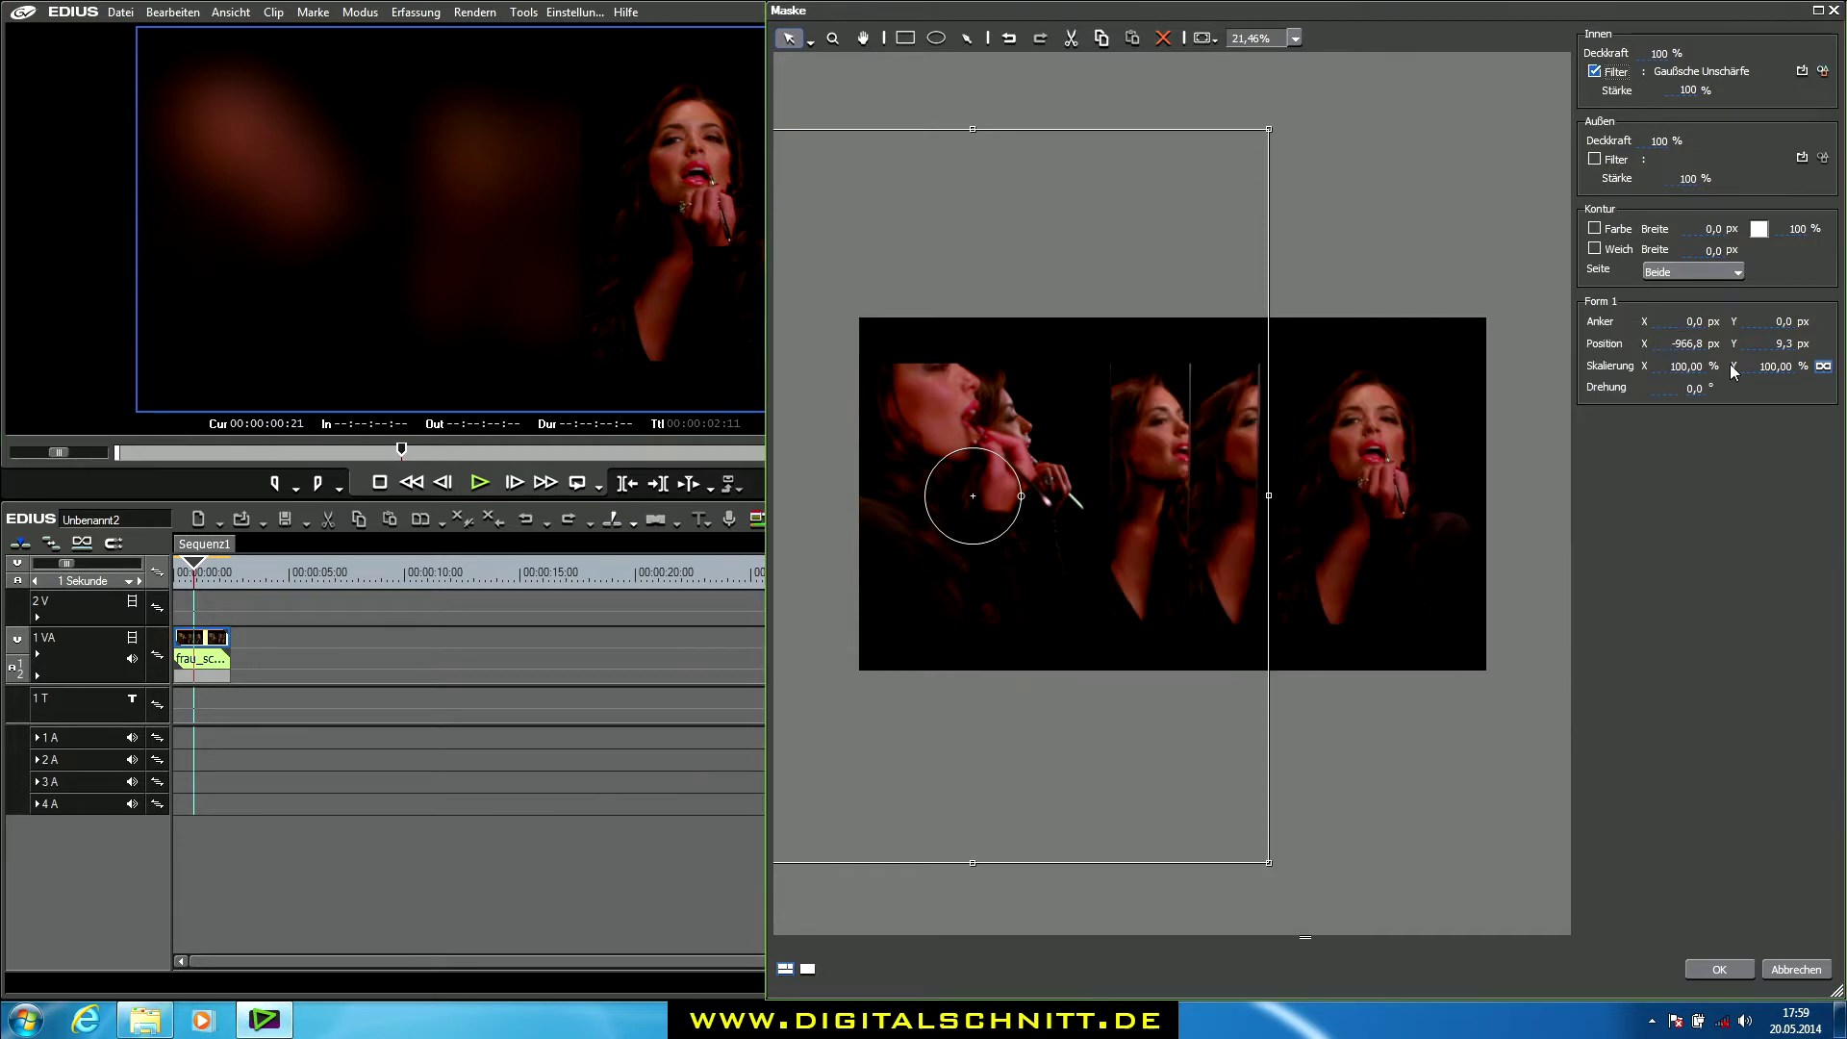
Soften the mask's contour by enabling Weich with a Breite of 1500 px
{"action": "left_click", "coordinate": [1599, 250]}
{"action": "left_click_drag", "start_coordinate": [1703, 258], "coordinate": [1720, 134]}
{"action": "type", "text": "500"}
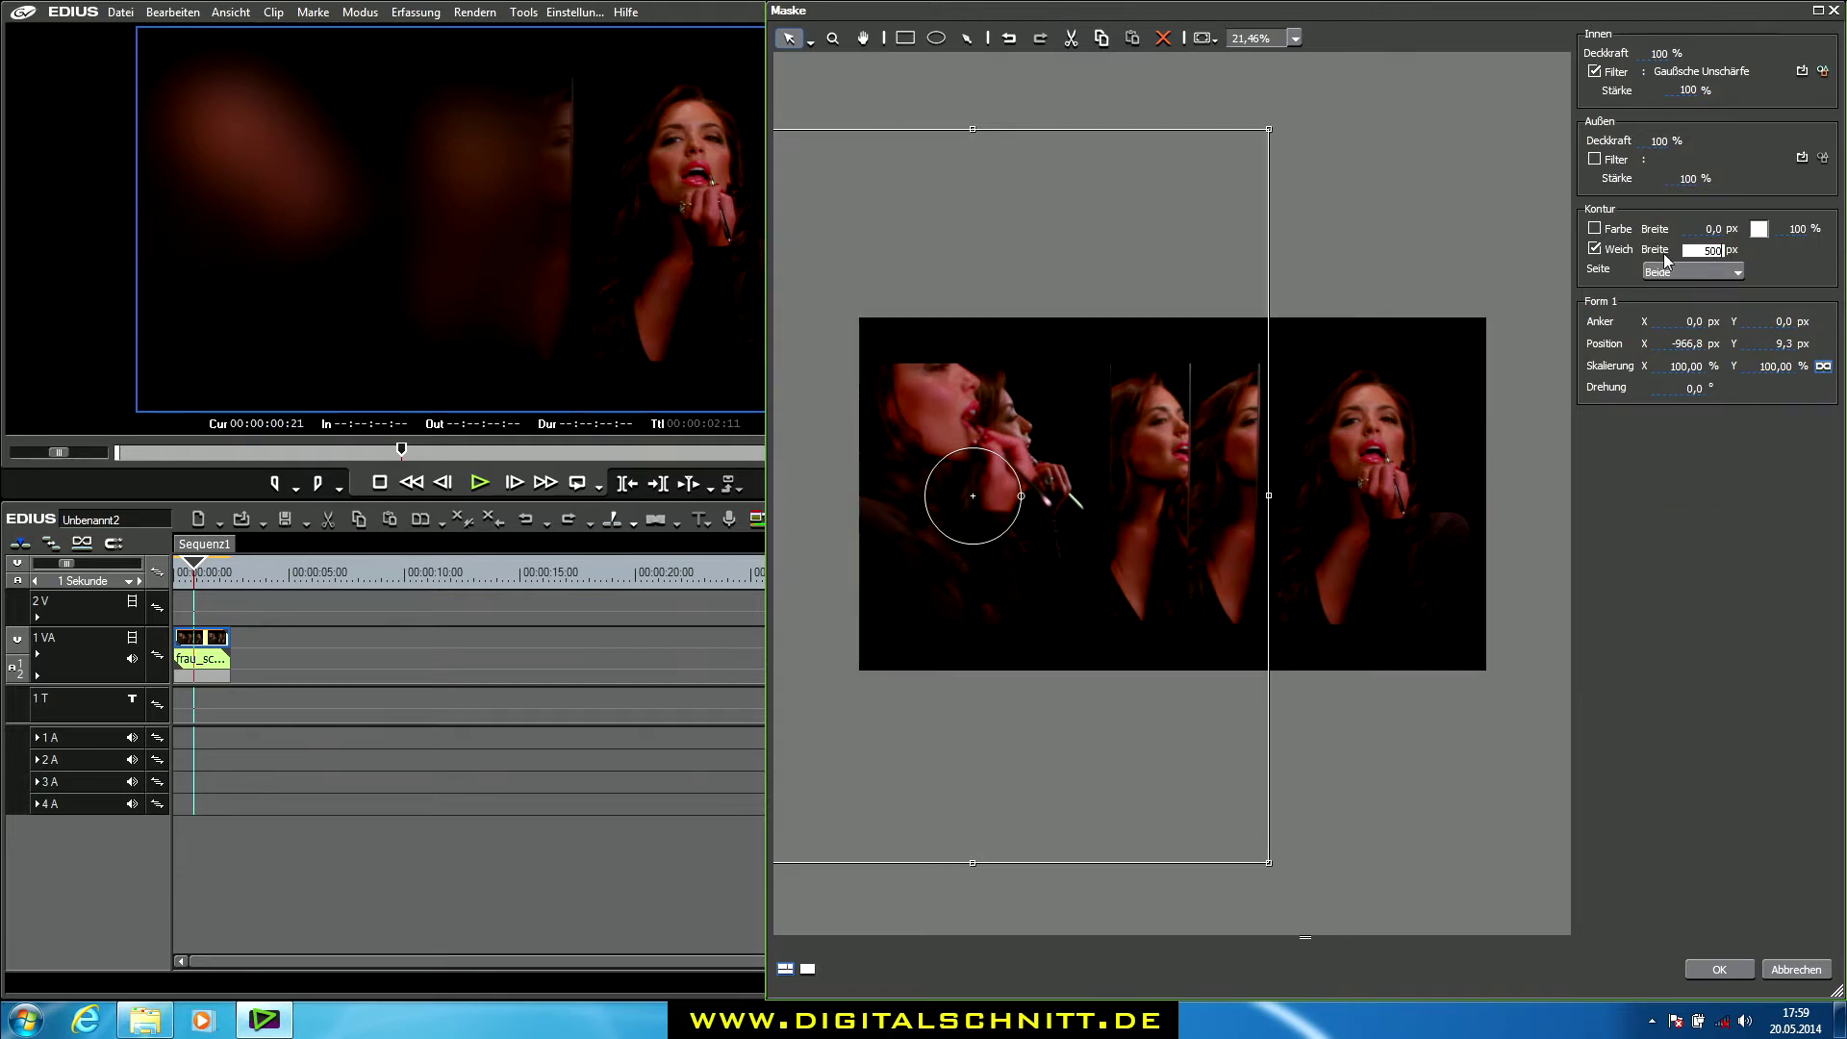
{"action": "type", "text": "1"}
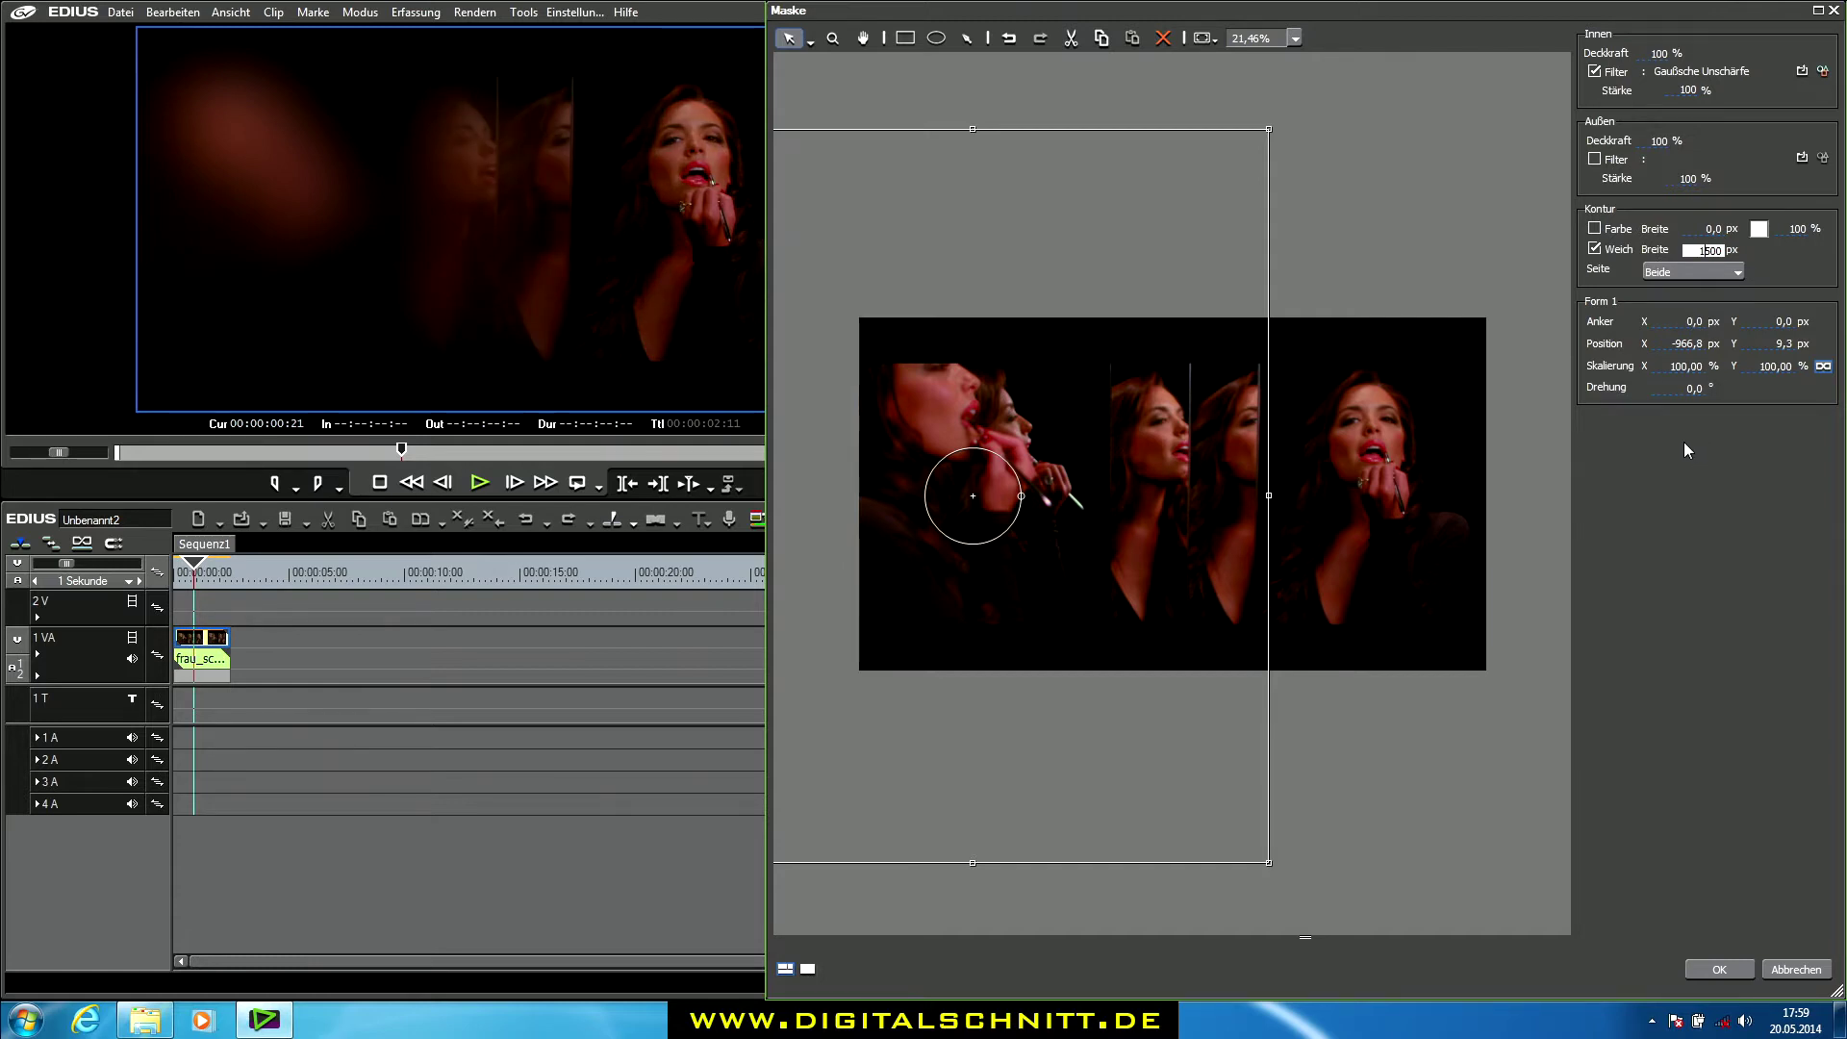
Reduce the inner Gaußsche Unschärfe to 3% in both directions and accept the mask settings
{"action": "left_click", "coordinate": [1822, 71]}
{"action": "left_click_drag", "start_coordinate": [1342, 385], "coordinate": [1263, 389]}
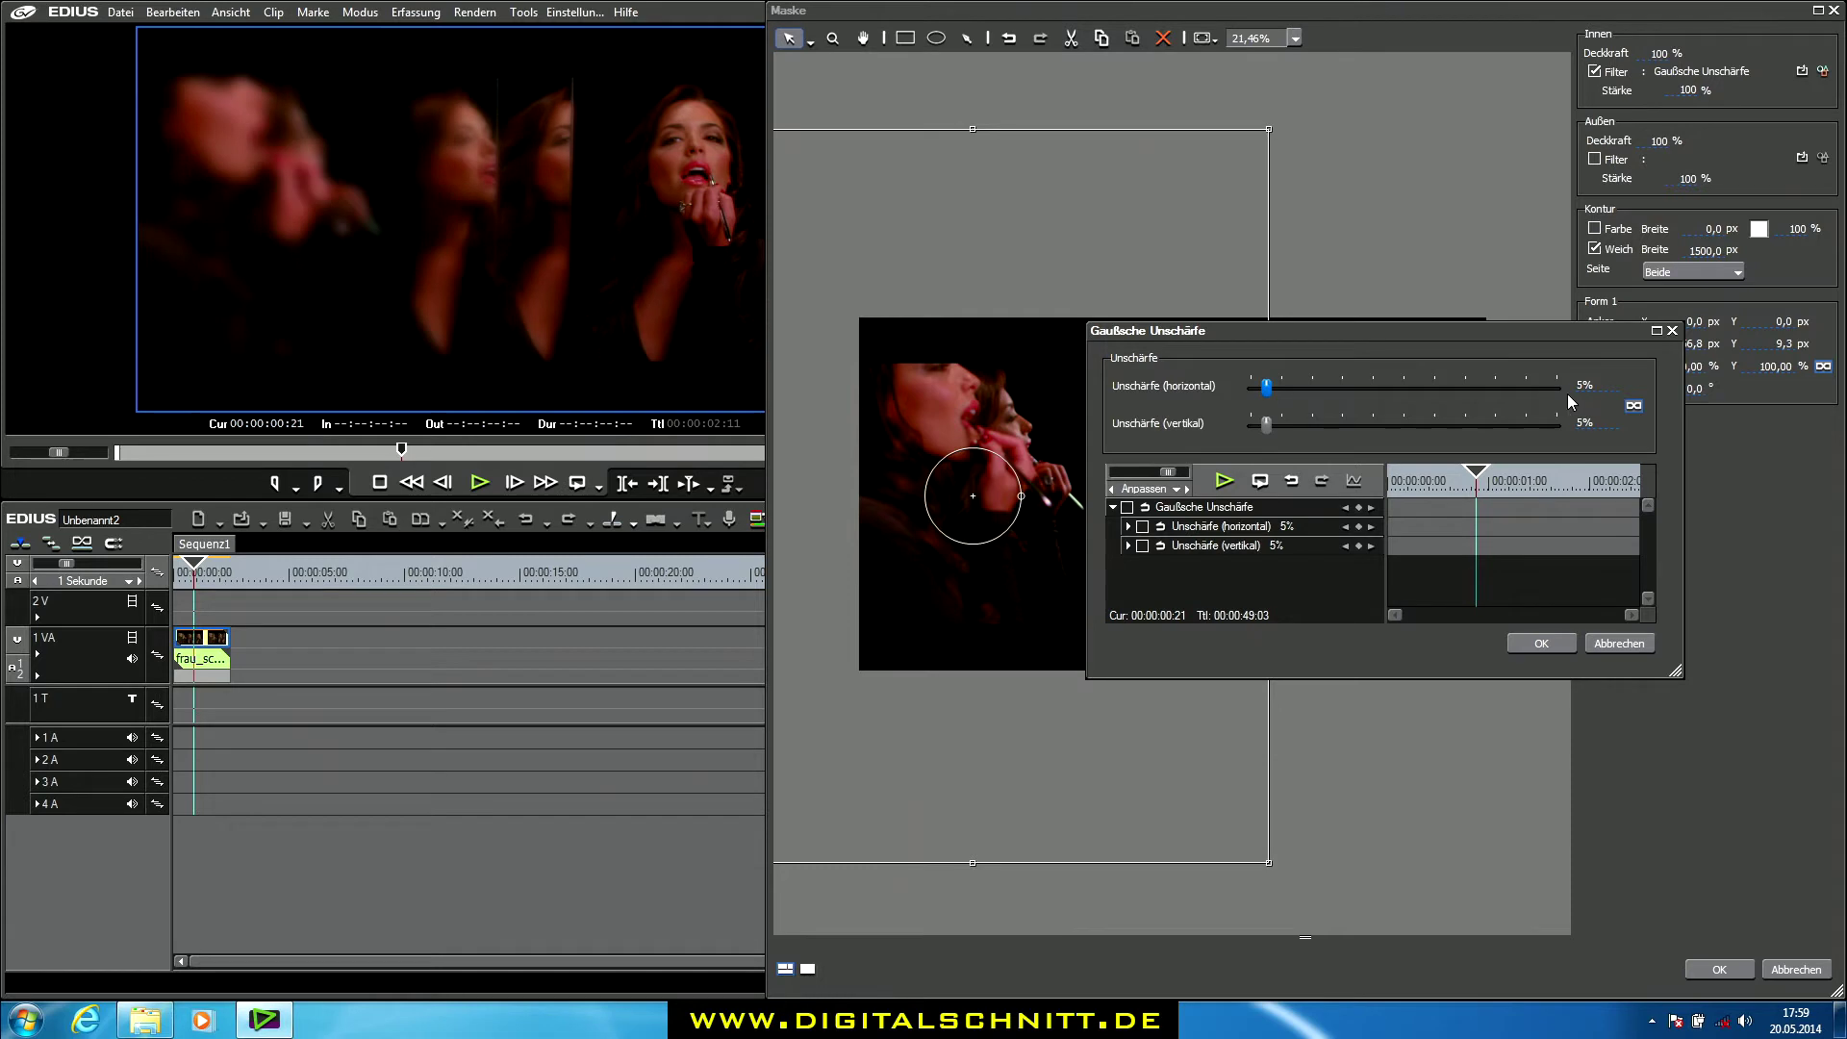
{"action": "left_click", "coordinate": [1589, 386]}
{"action": "key", "text": "Down"}
{"action": "key", "text": "Down"}
{"action": "key", "text": "Down"}
{"action": "key", "text": "Up"}
{"action": "key", "text": "Up"}
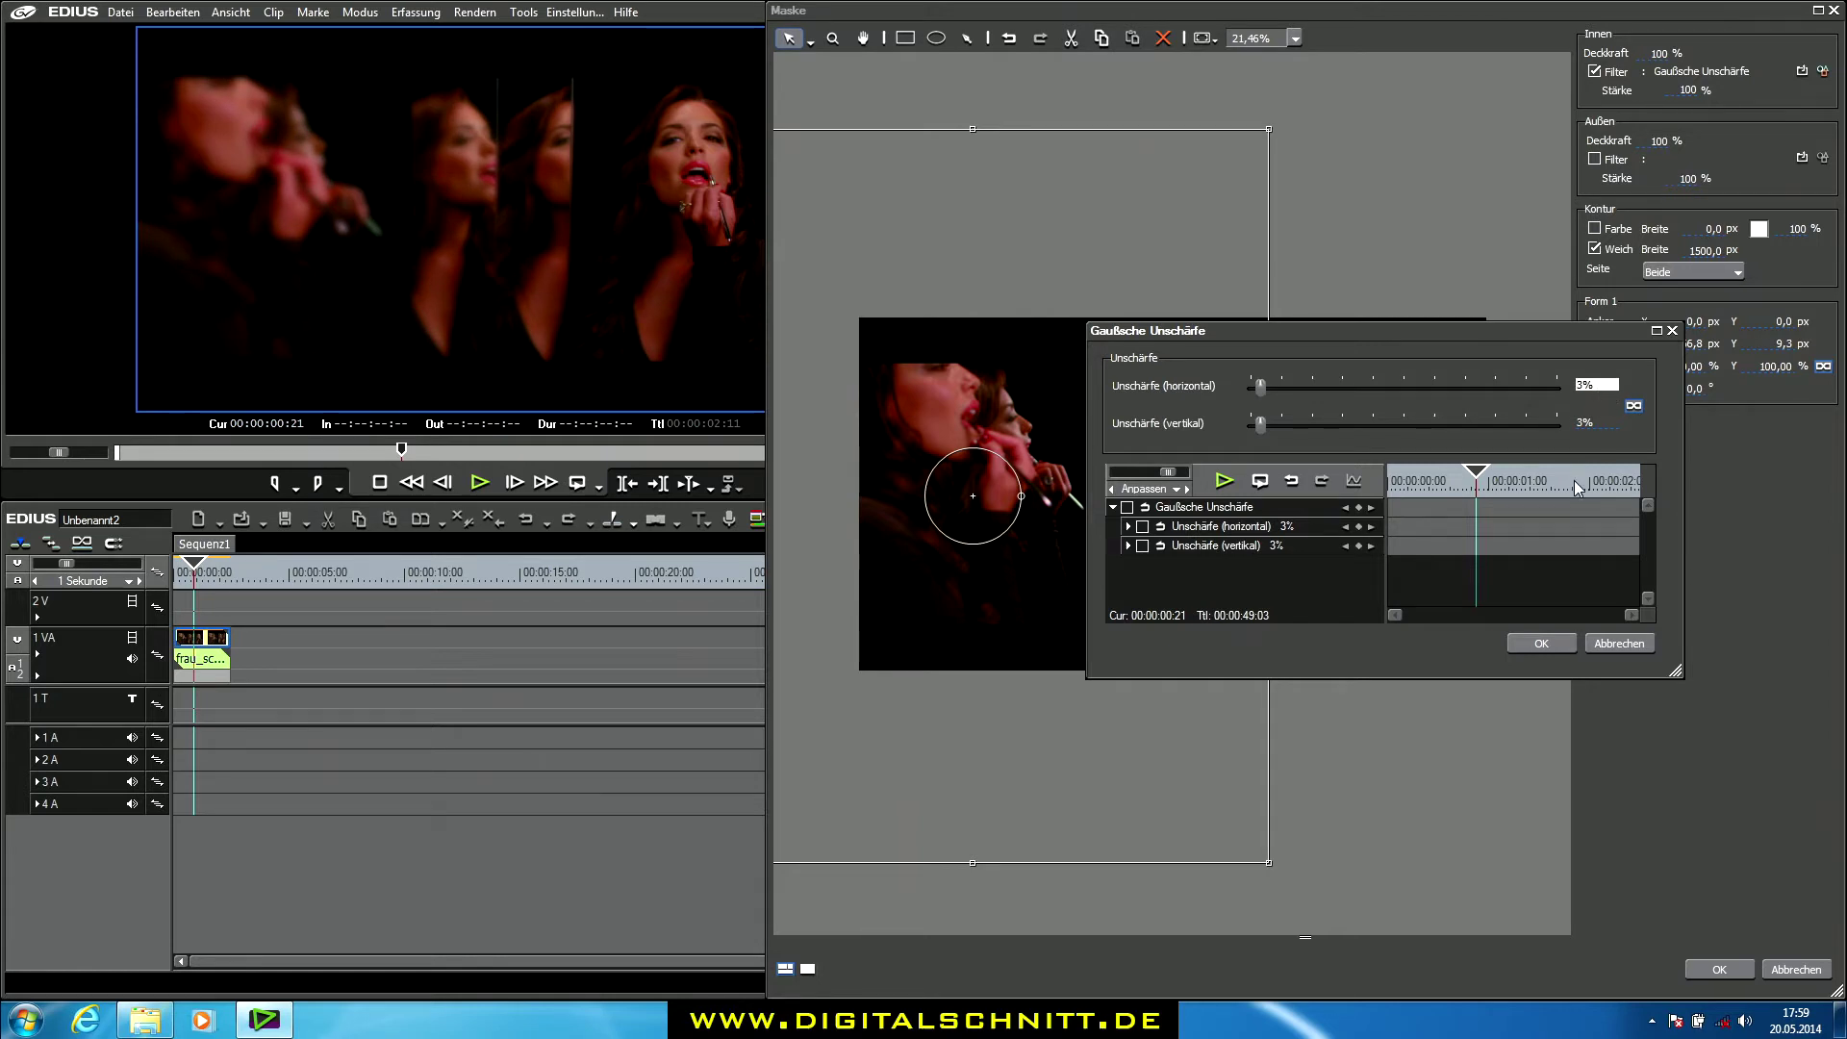
{"action": "left_click", "coordinate": [1543, 644]}
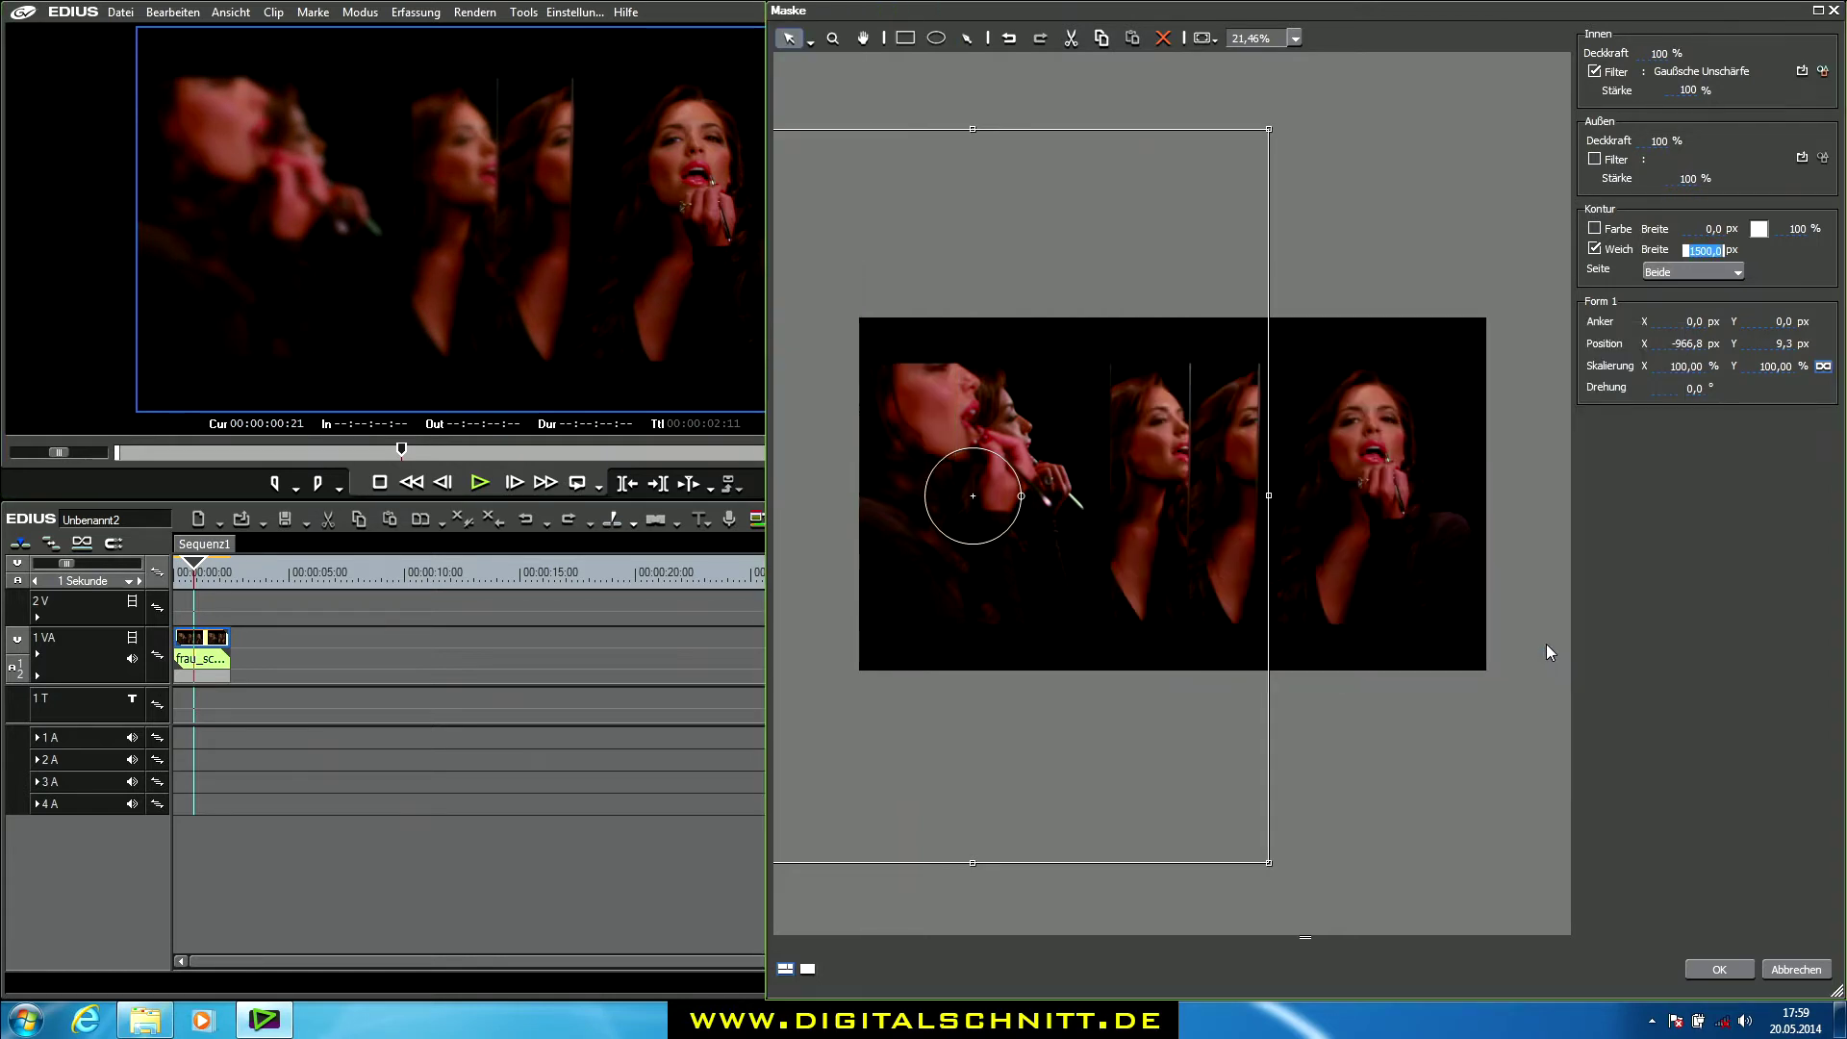
{"action": "left_click", "coordinate": [1705, 968]}
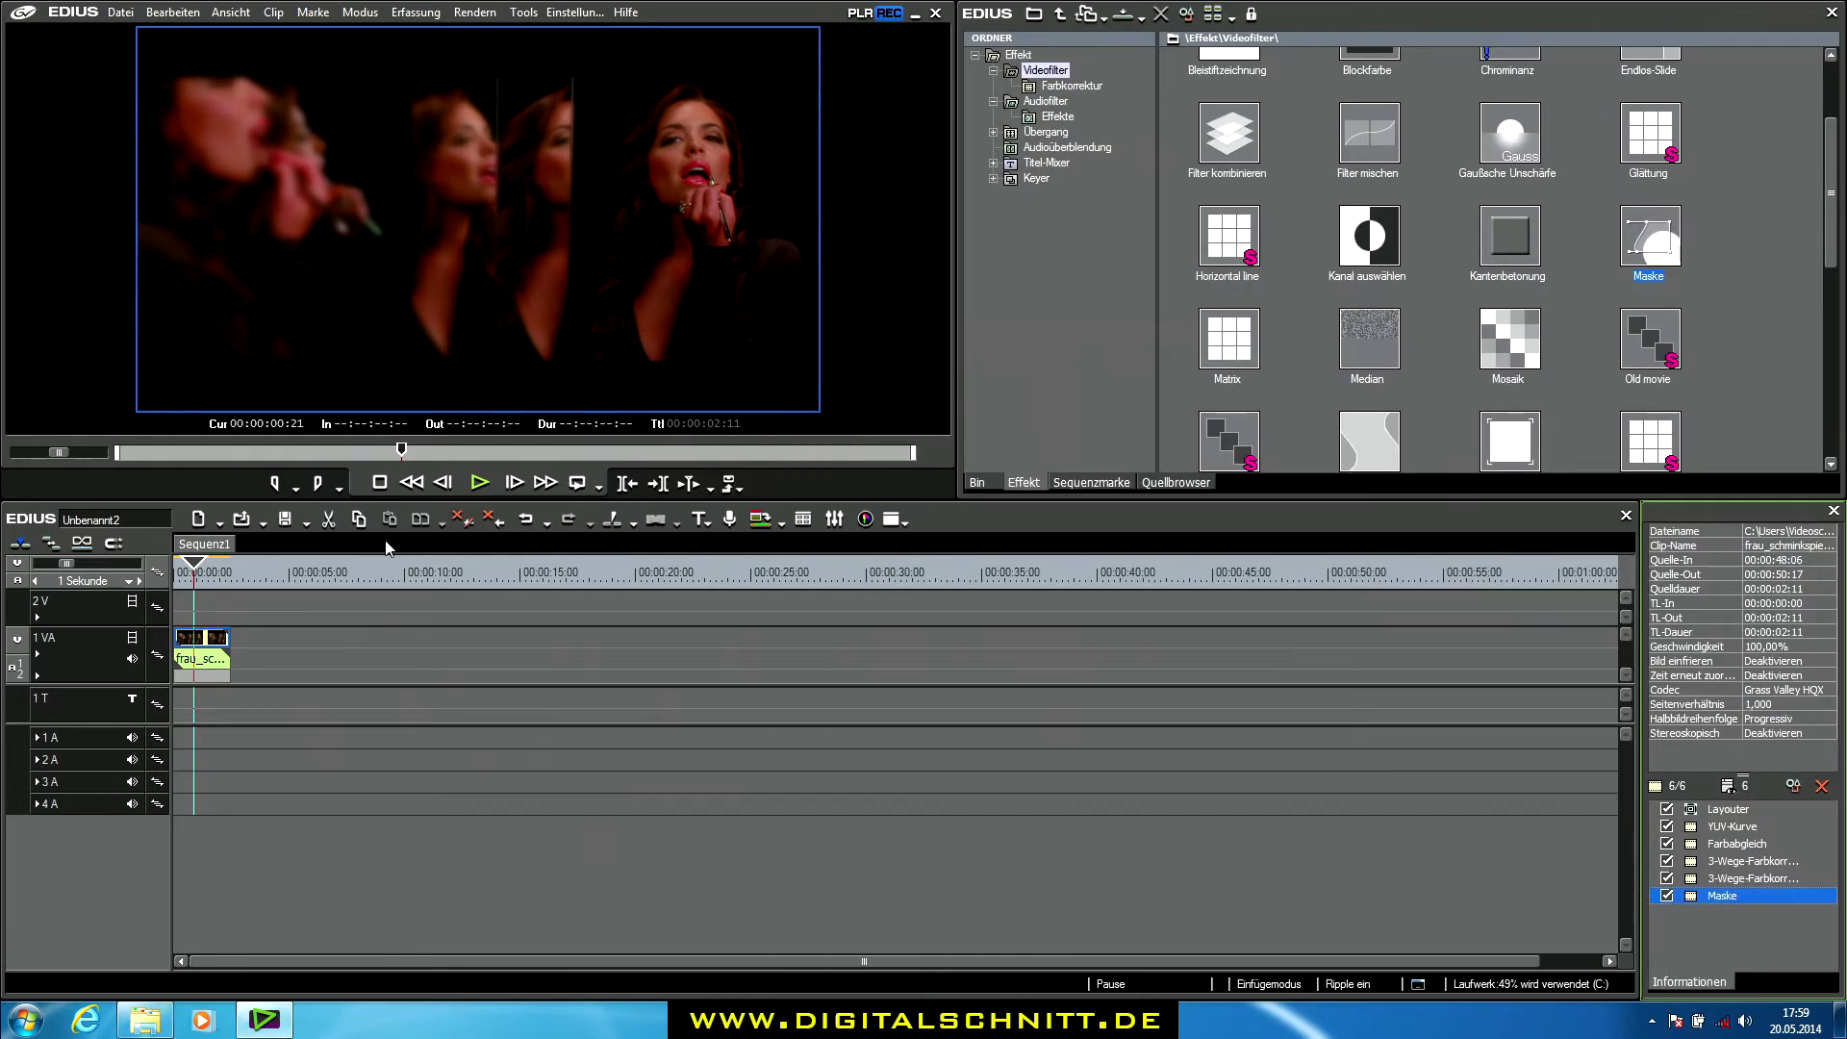
Play the graded clip from the start of the sequence to review the result
{"action": "left_click", "coordinate": [181, 575]}
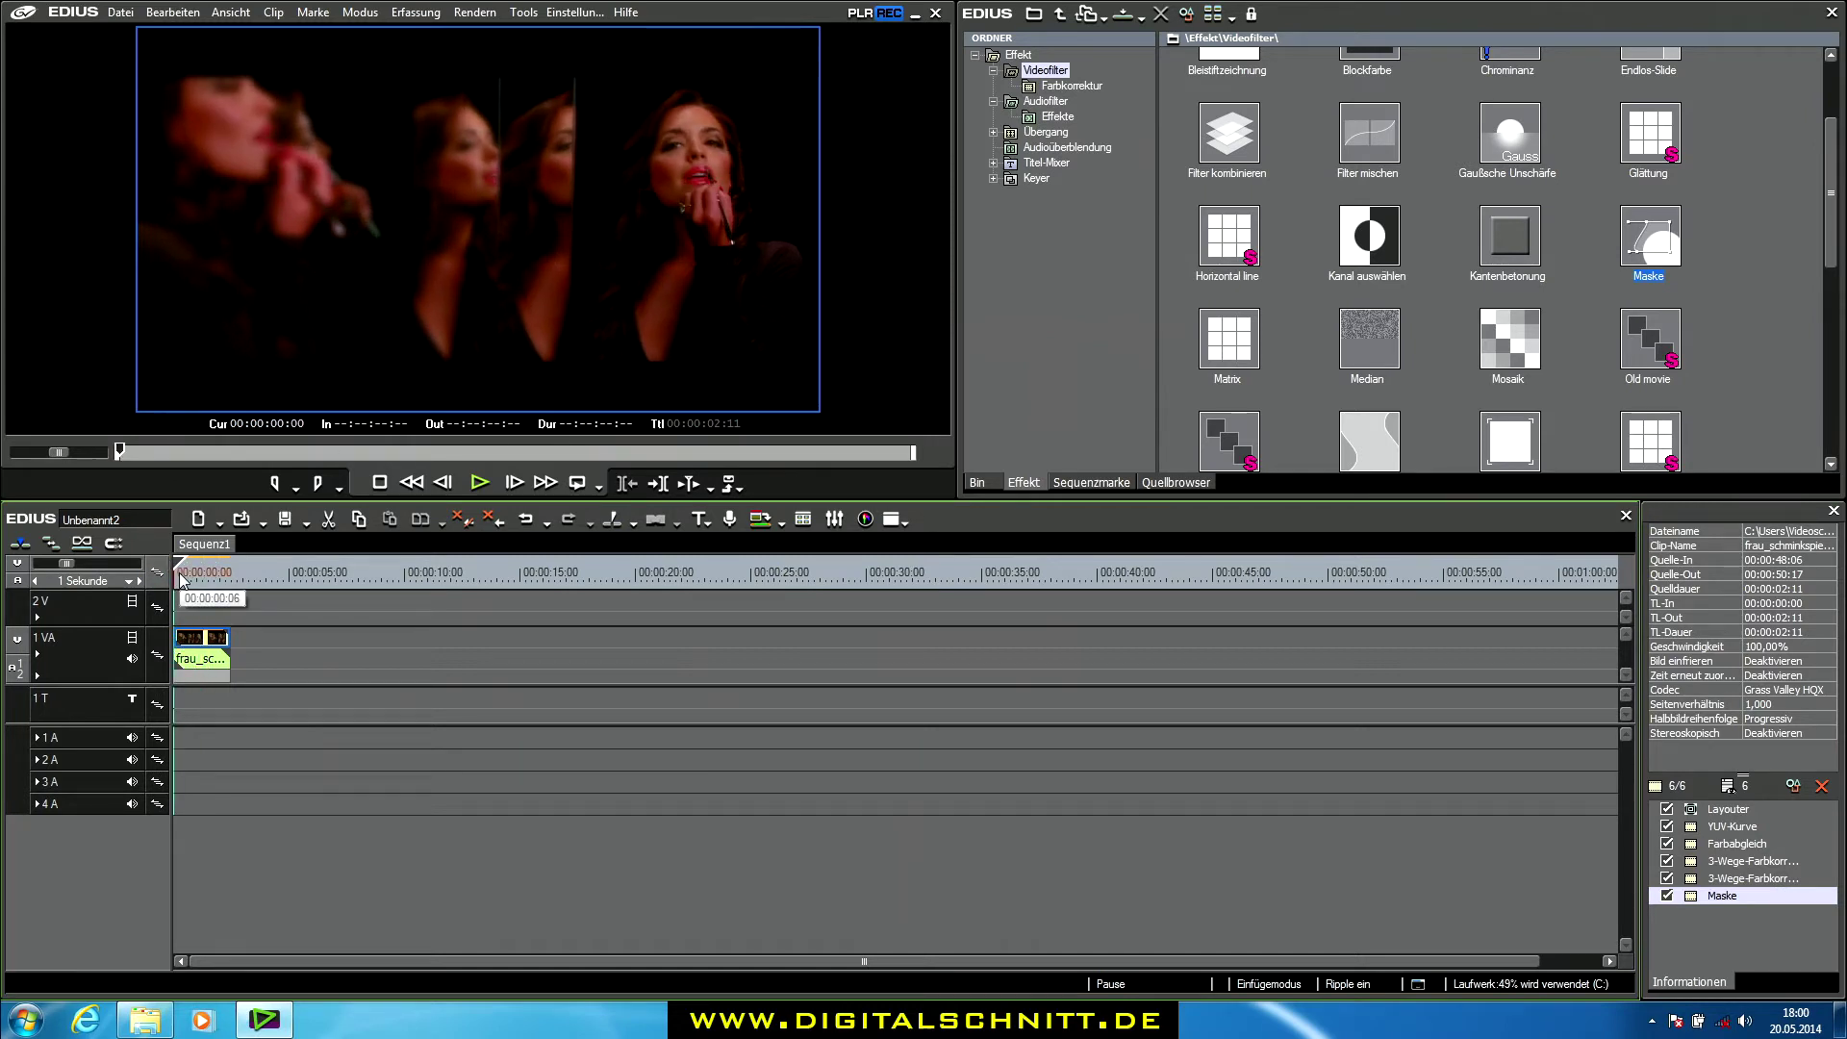
{"action": "key", "text": "space"}
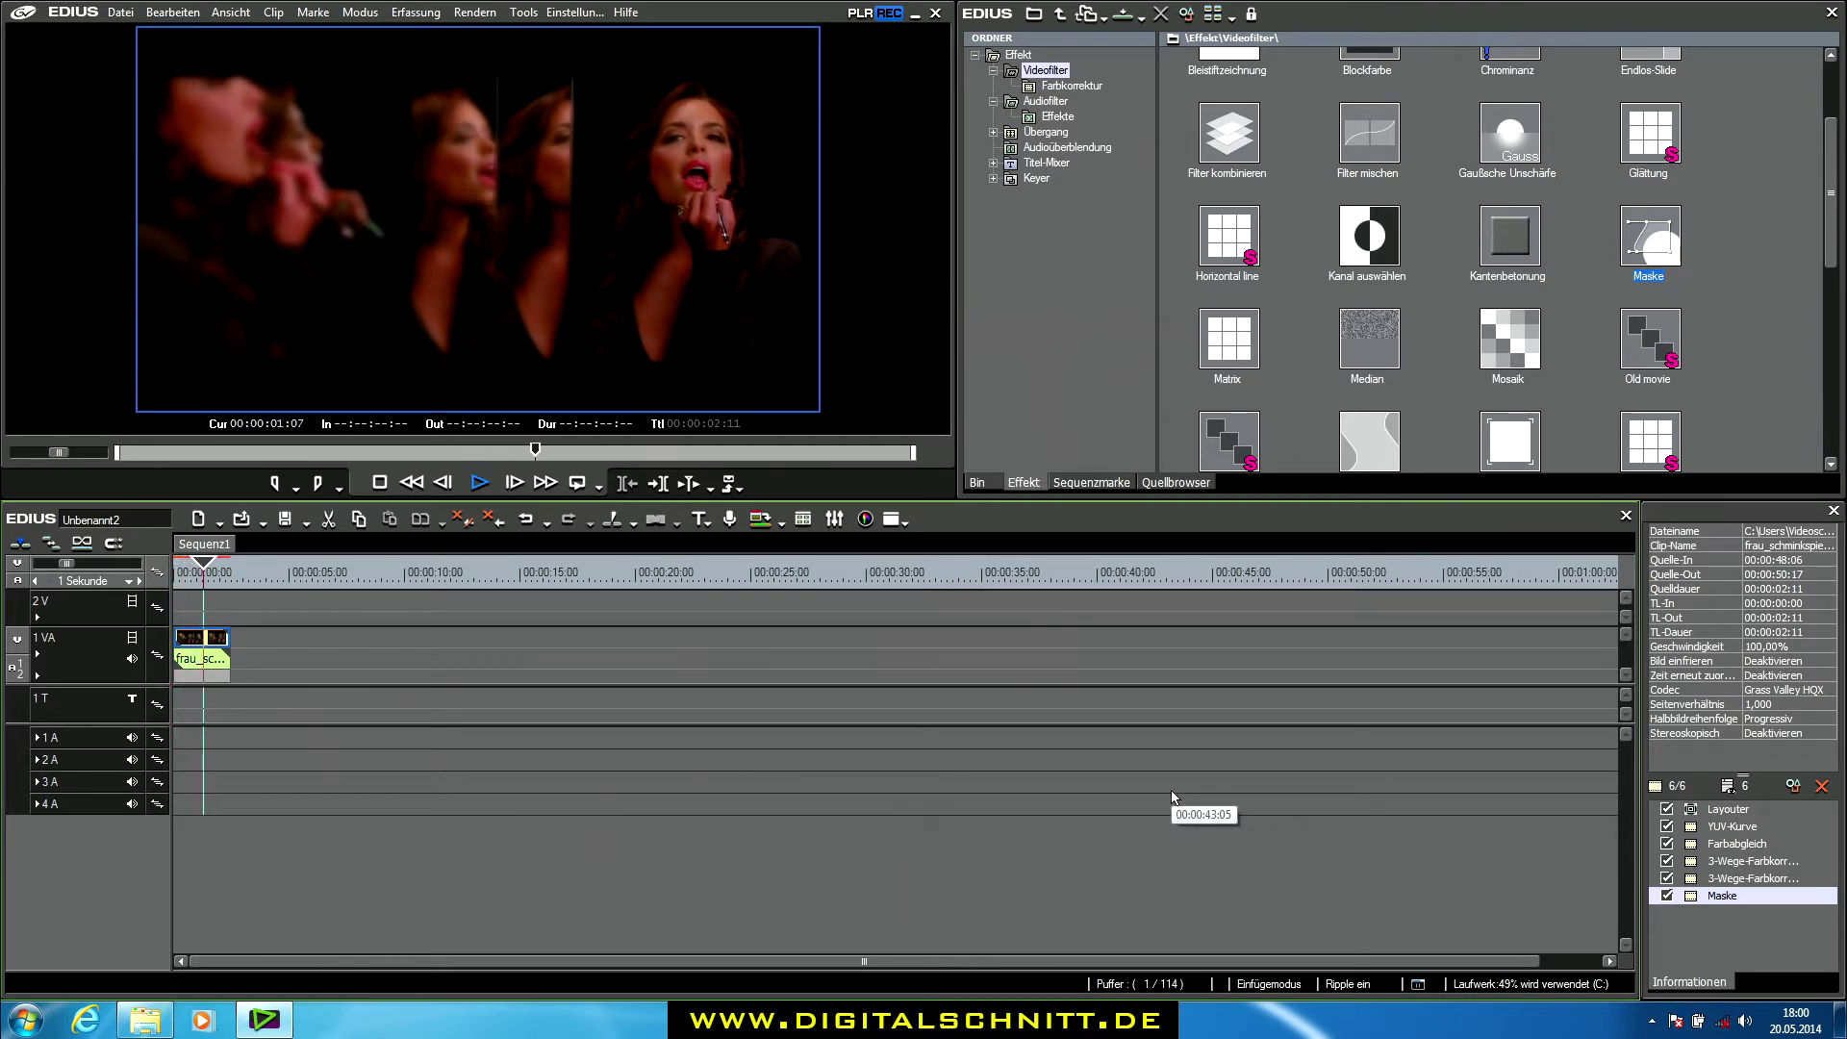
{"action": "key", "text": "space"}
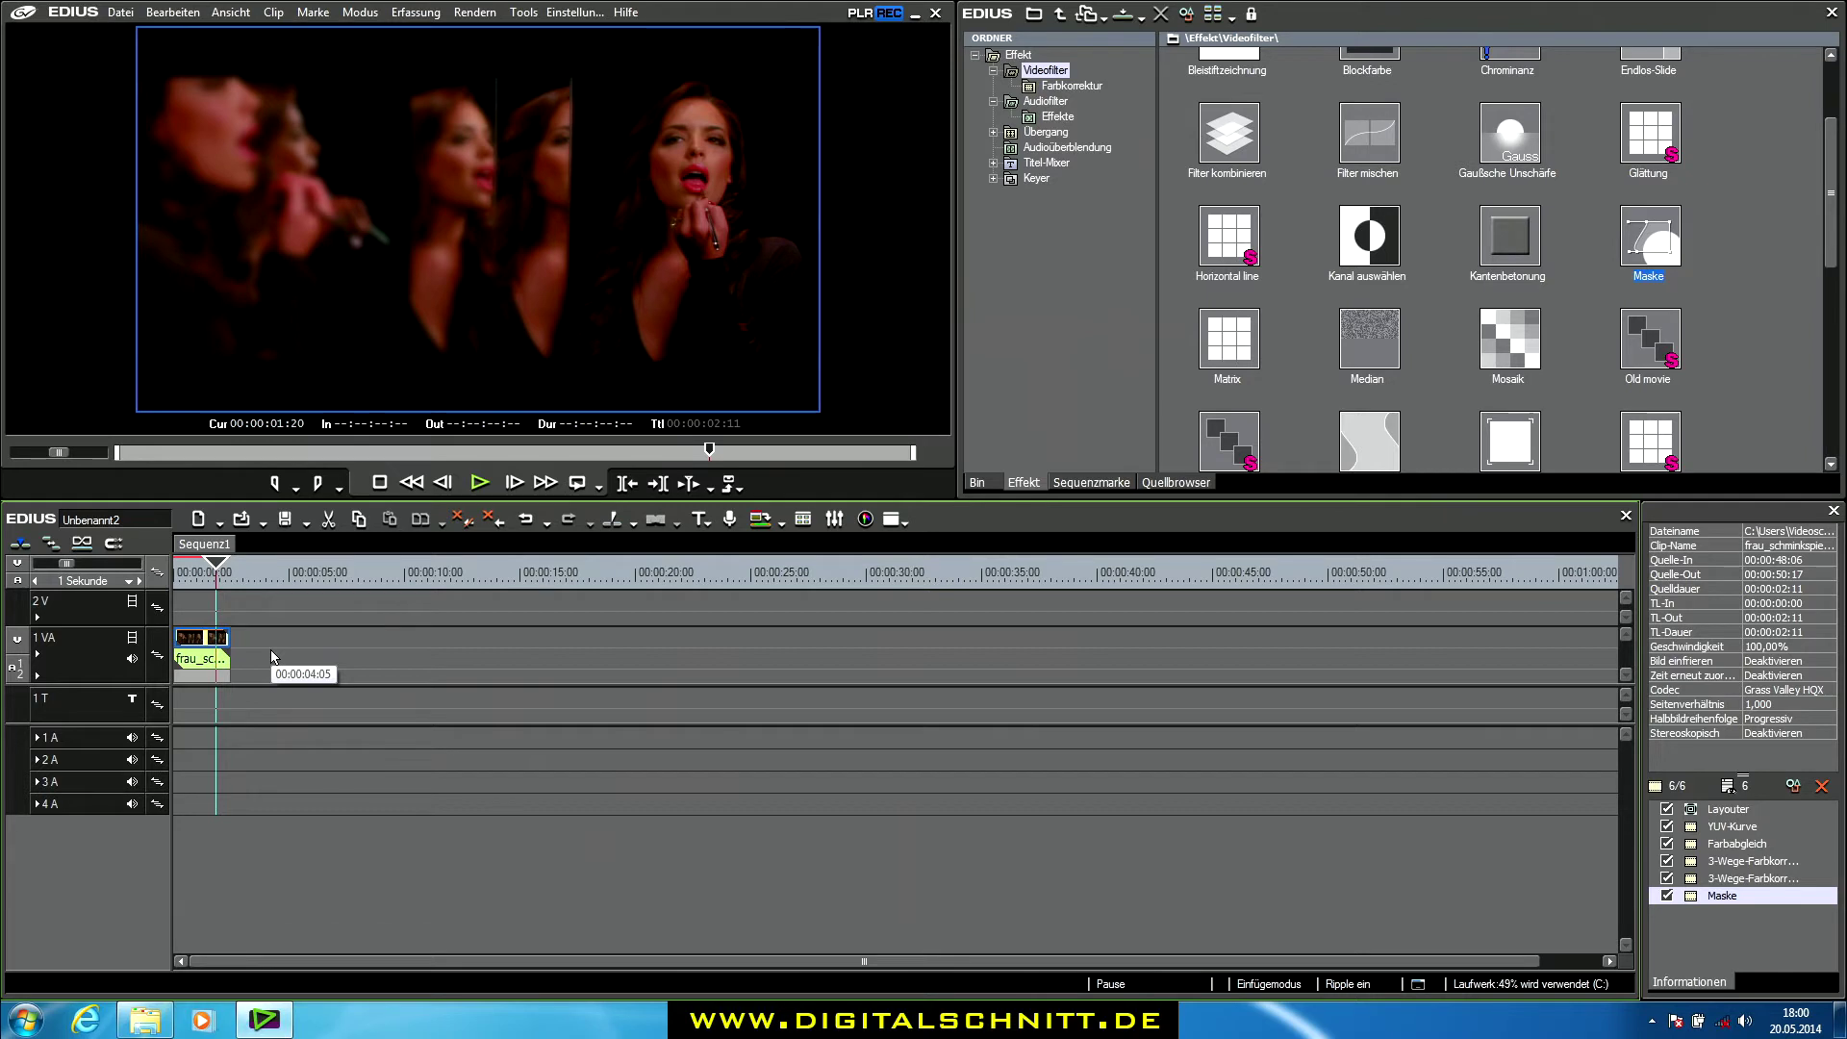
Show the DEMOCLIPS bin and delete the frau_schminkspiegel clip from the timeline
{"action": "left_click", "coordinate": [974, 484]}
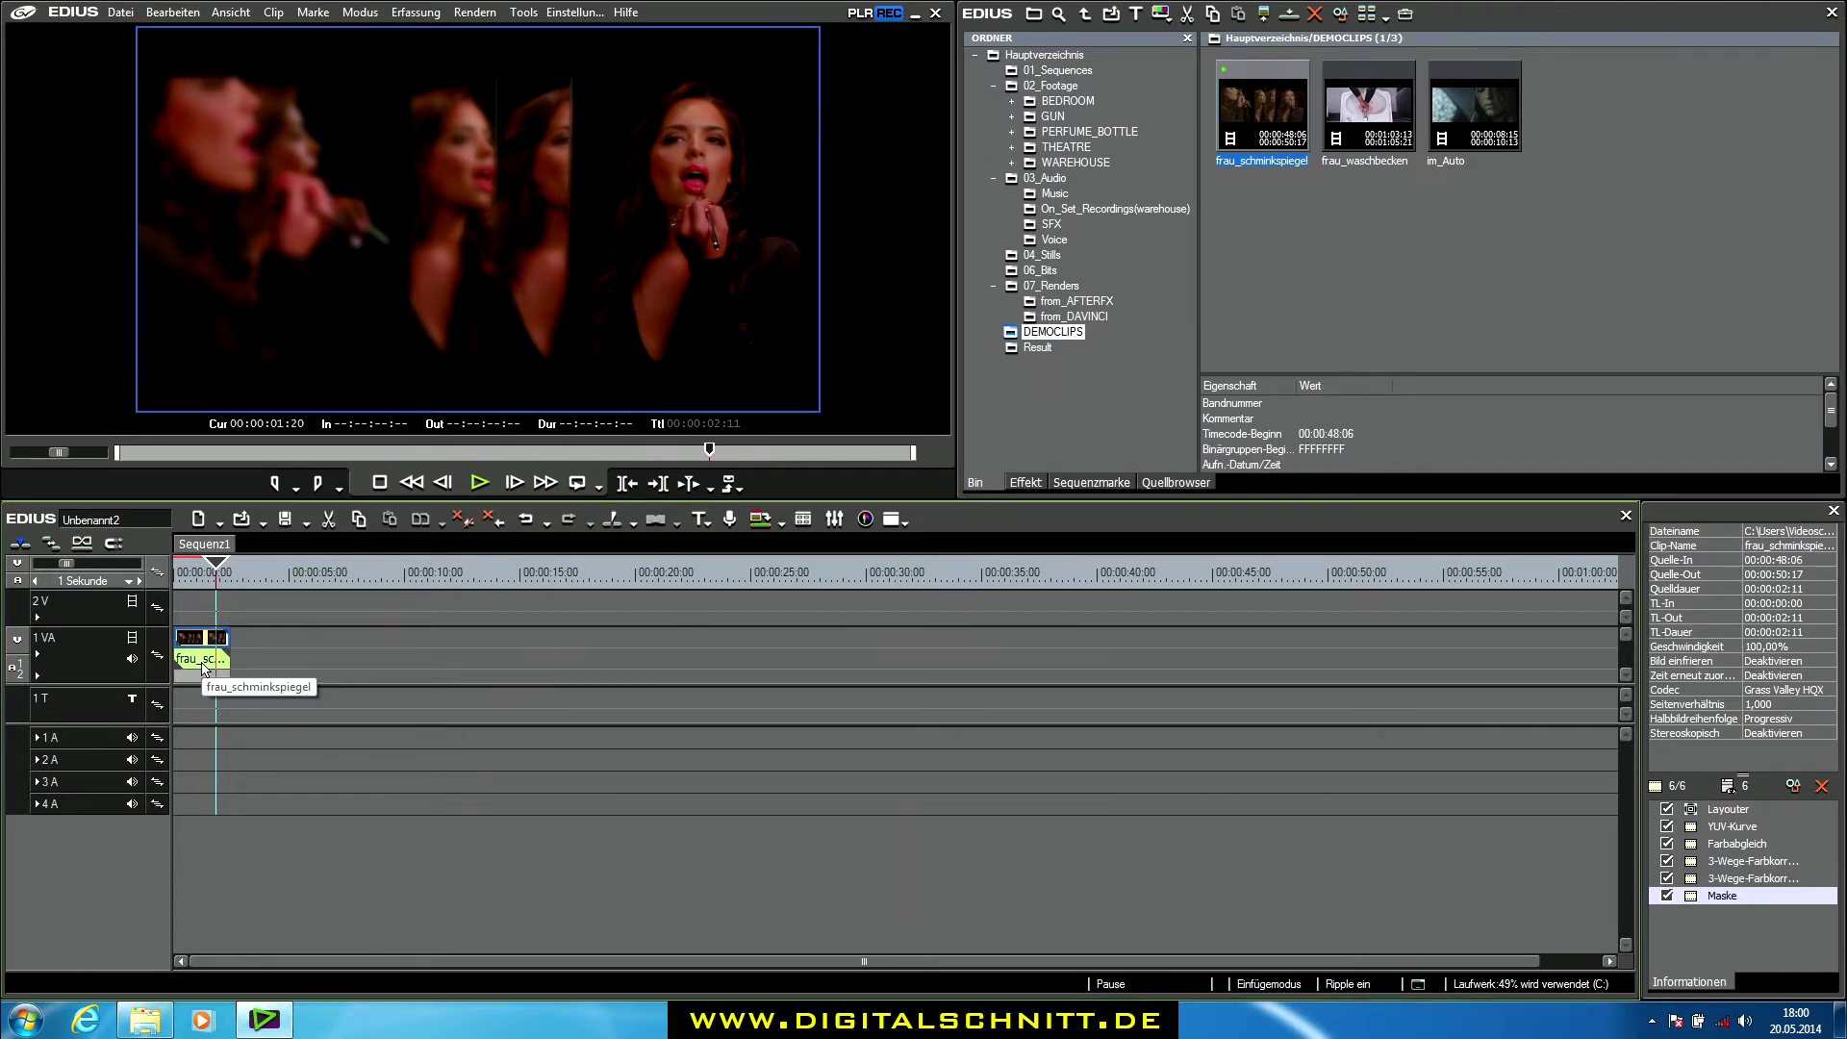
{"action": "key", "text": "Delete"}
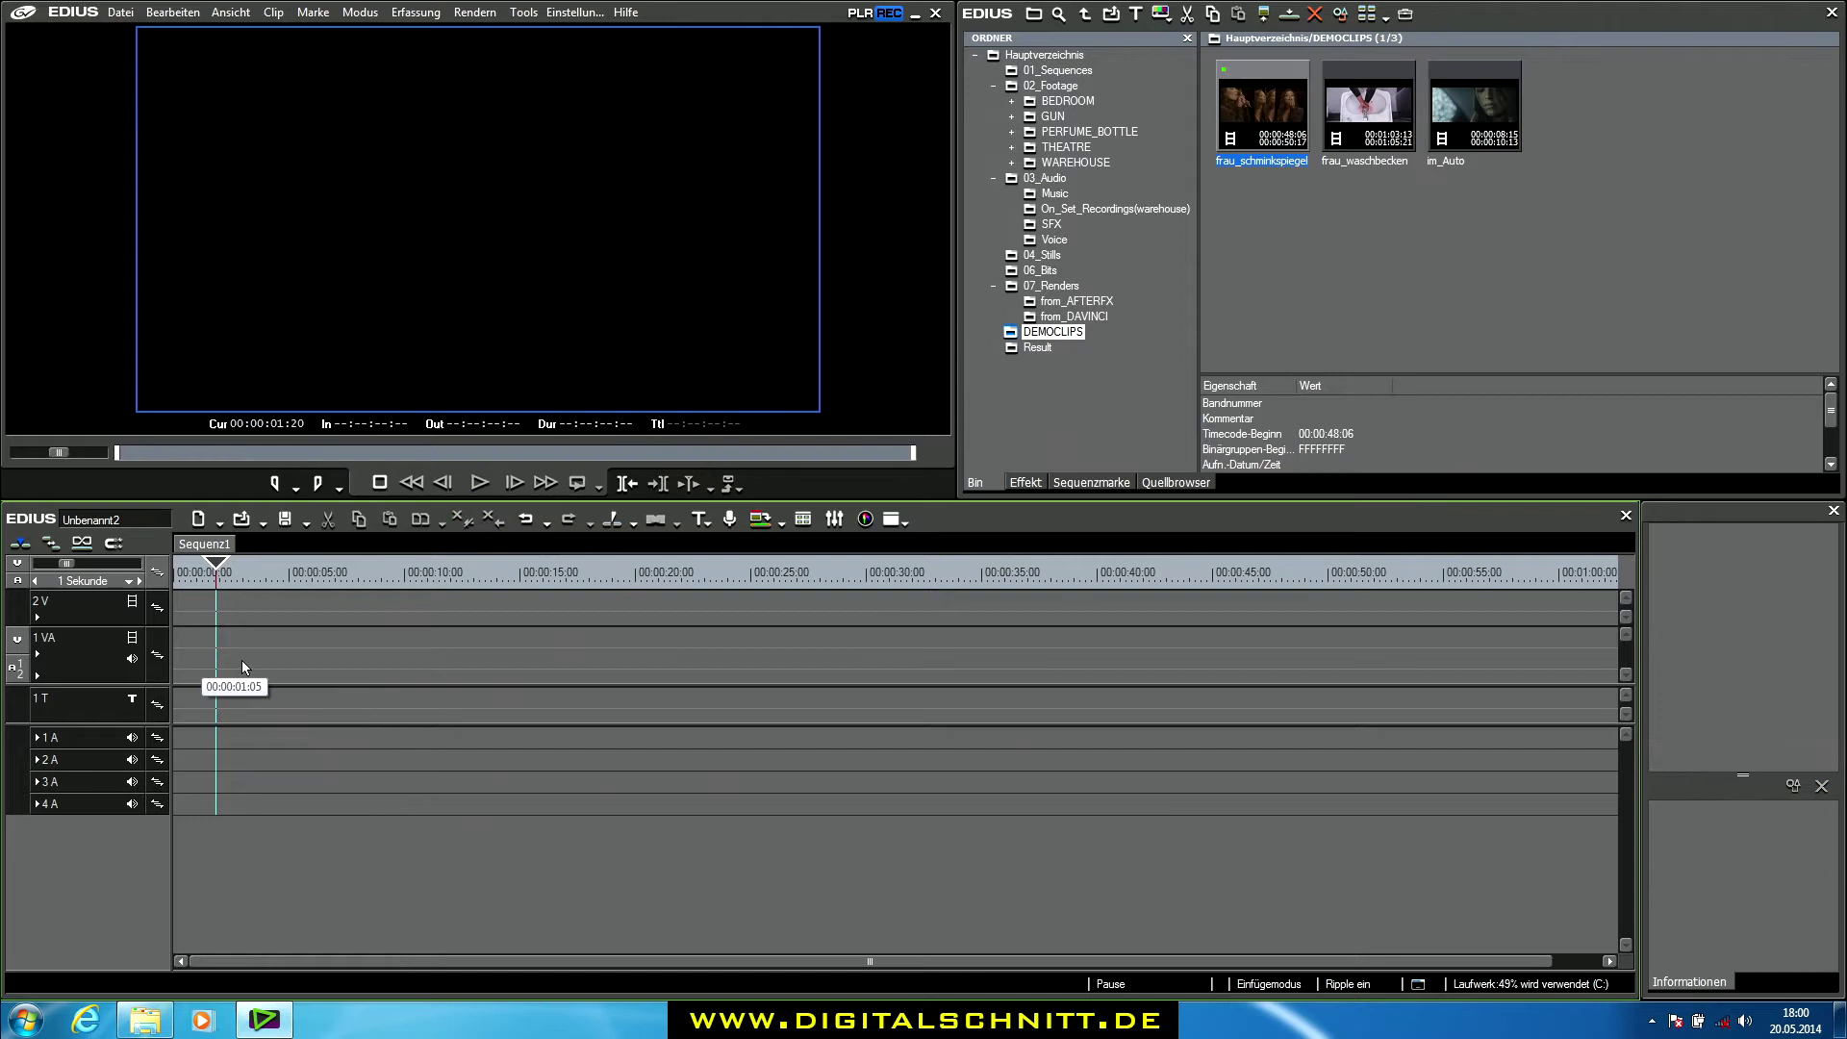
Place the frau_waschbecken clip at the start of track 1 VA and duplicate that track
{"action": "left_click", "coordinate": [208, 571]}
{"action": "key", "text": "Home"}
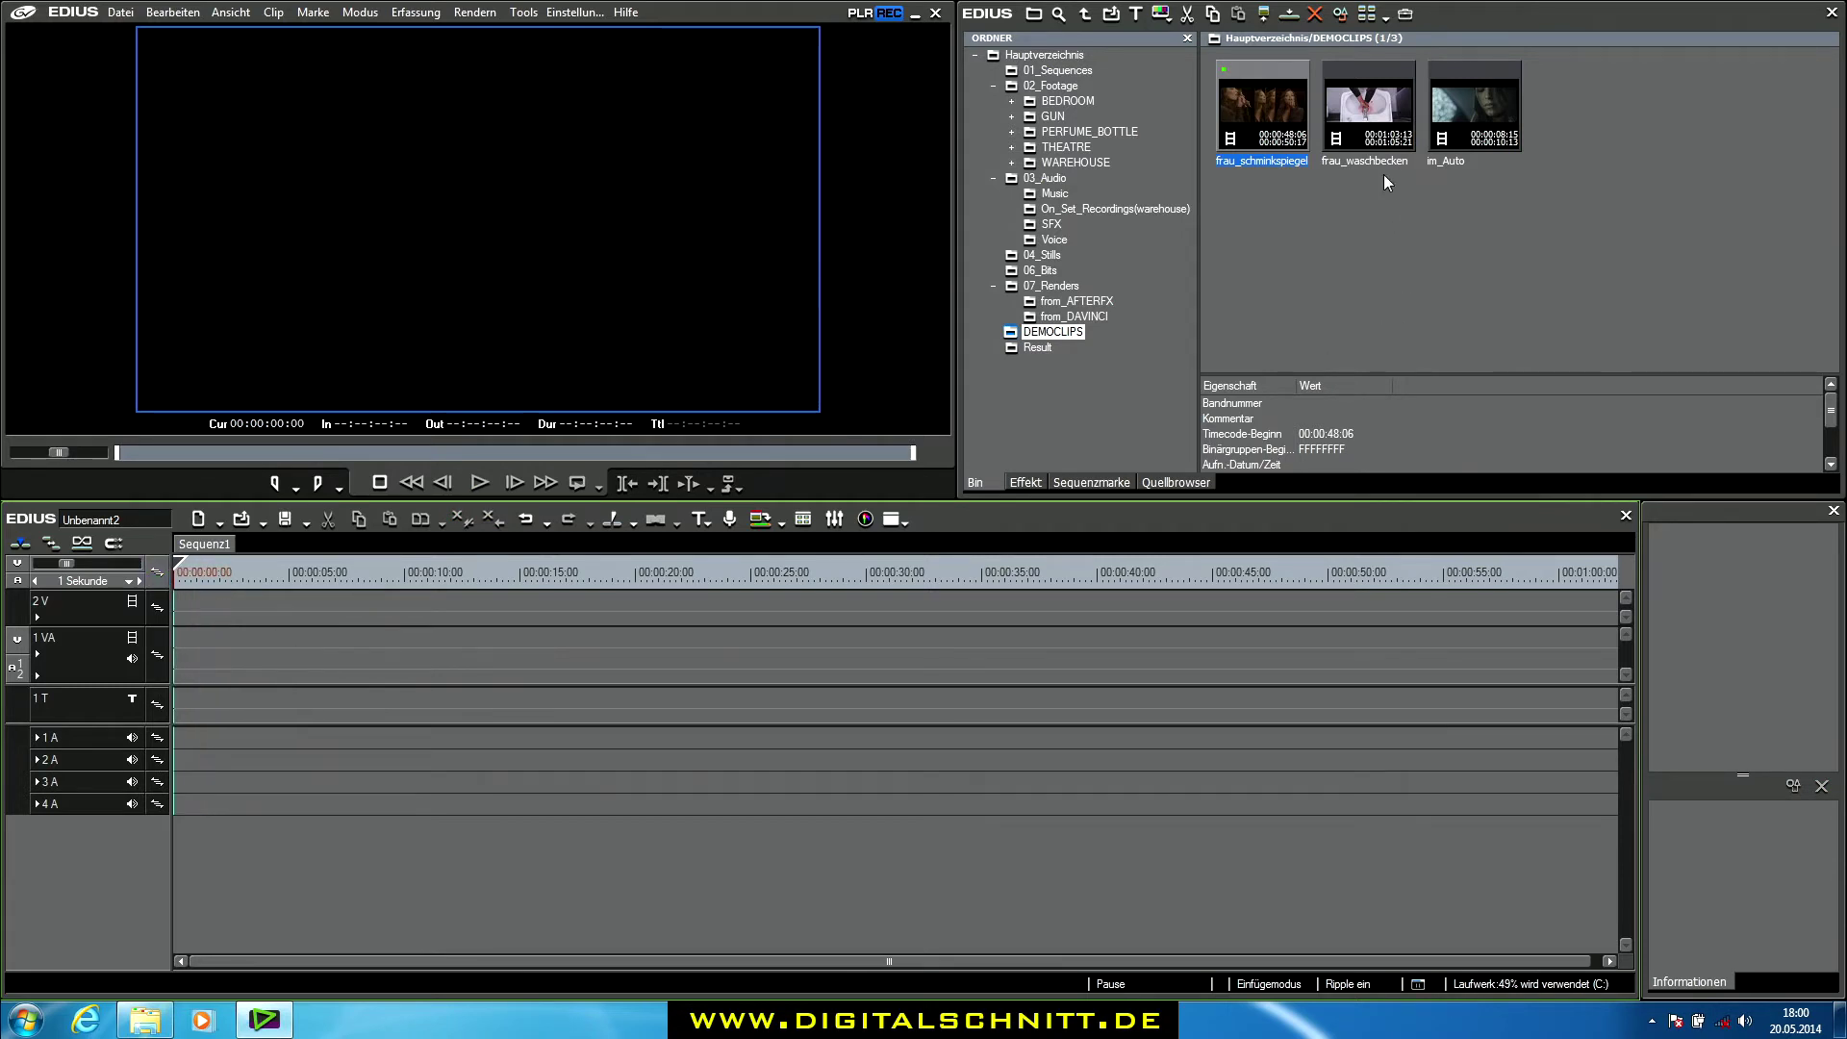
{"action": "left_click", "coordinate": [1375, 117]}
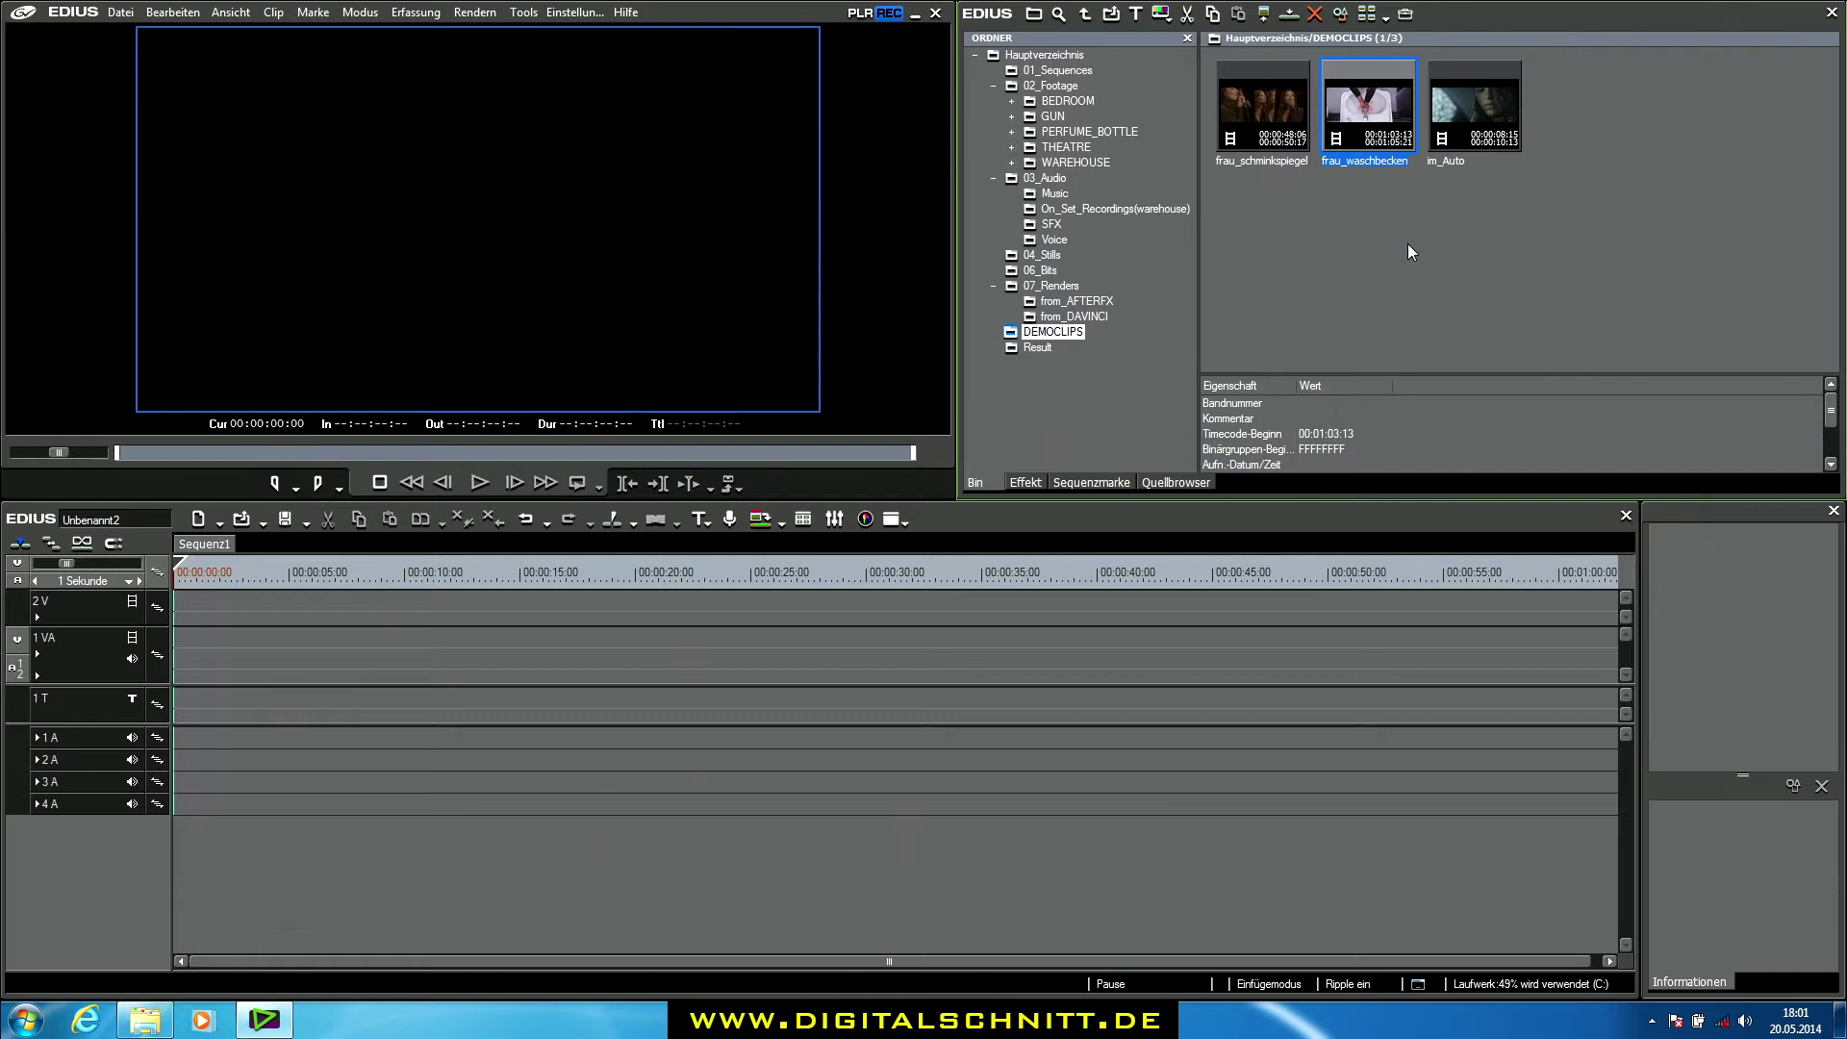
{"action": "left_click_drag", "start_coordinate": [1375, 160], "coordinate": [188, 640]}
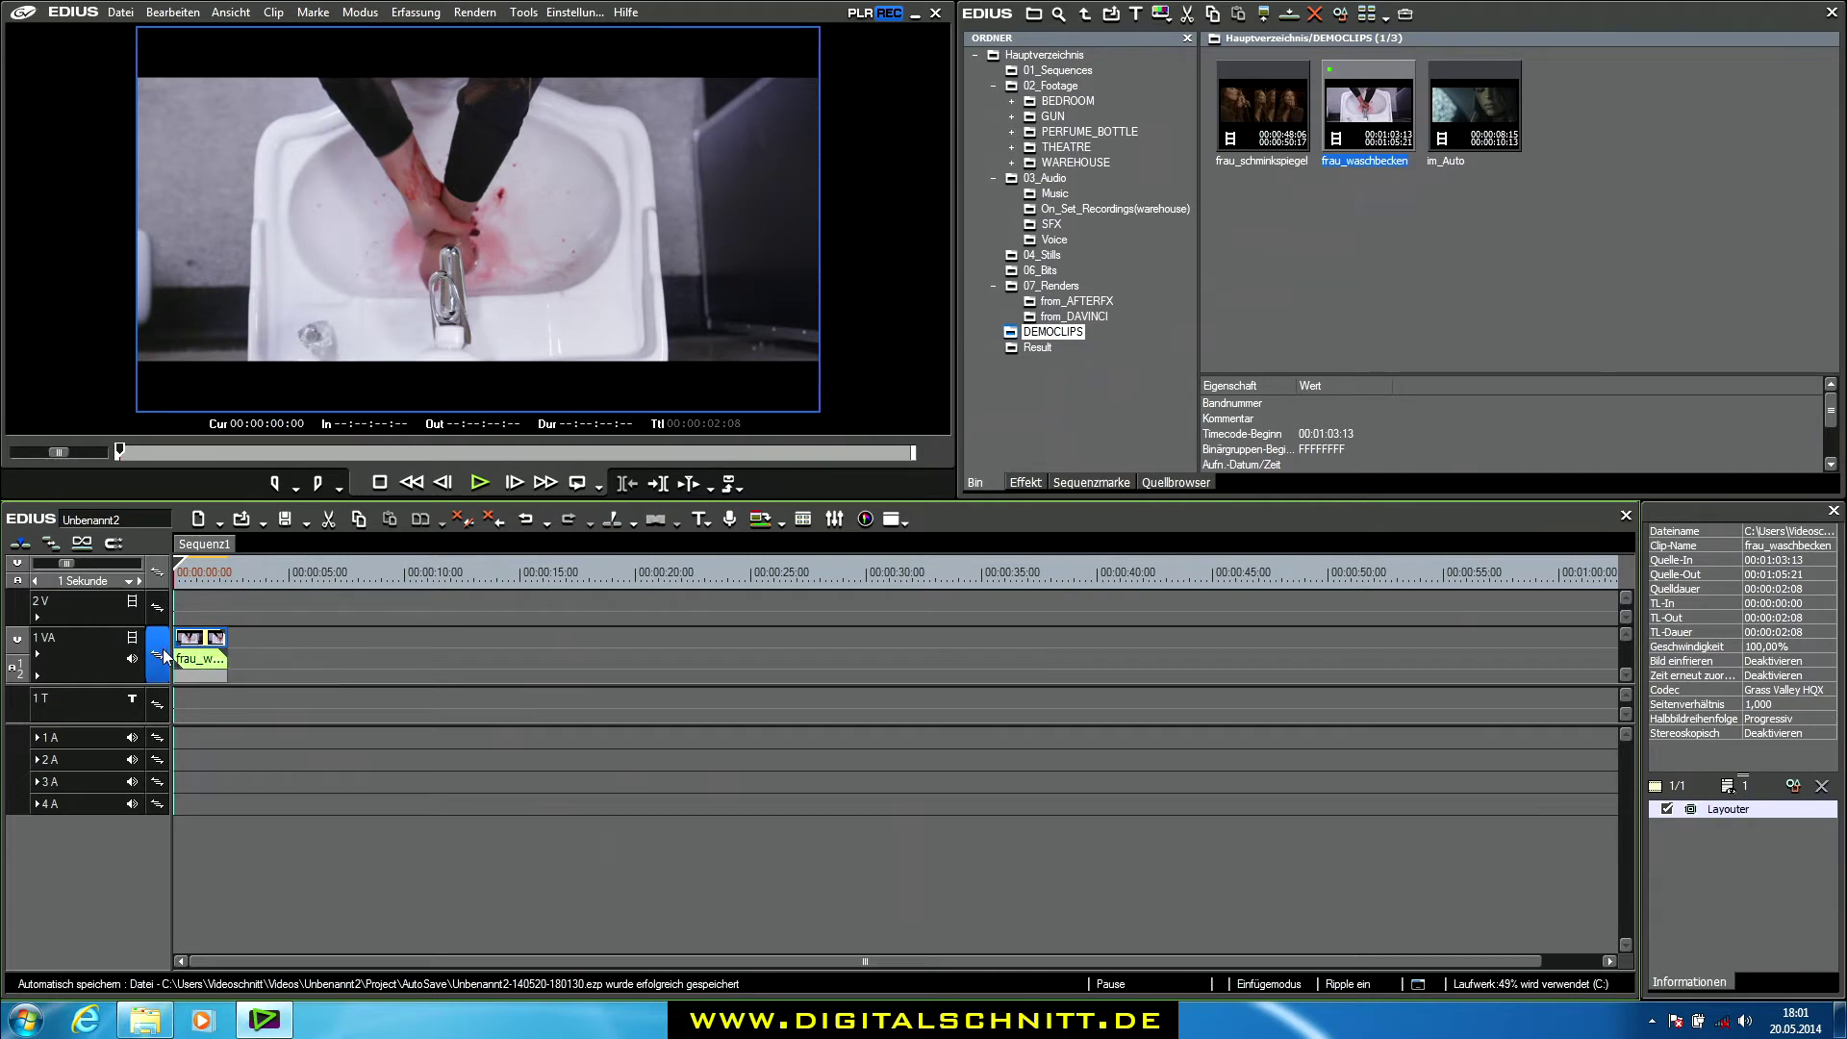
{"action": "right_click", "coordinate": [95, 654]}
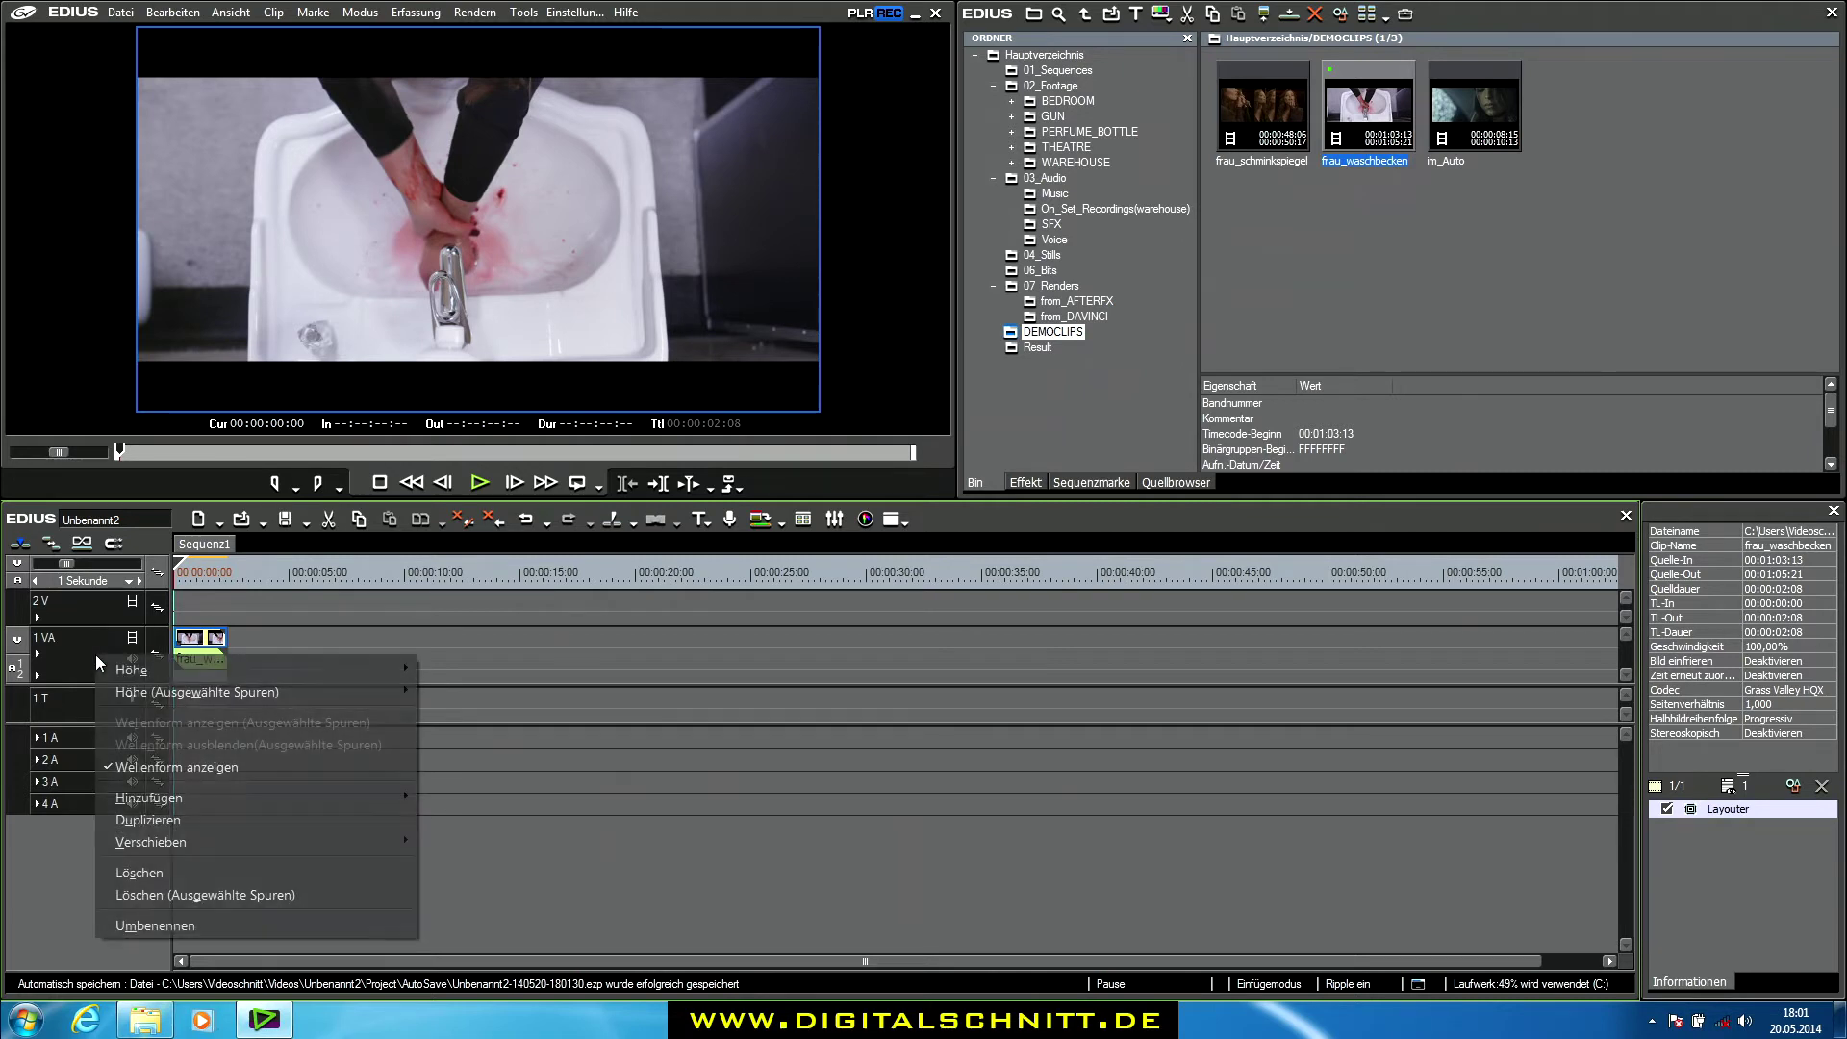
{"action": "left_click", "coordinate": [156, 816]}
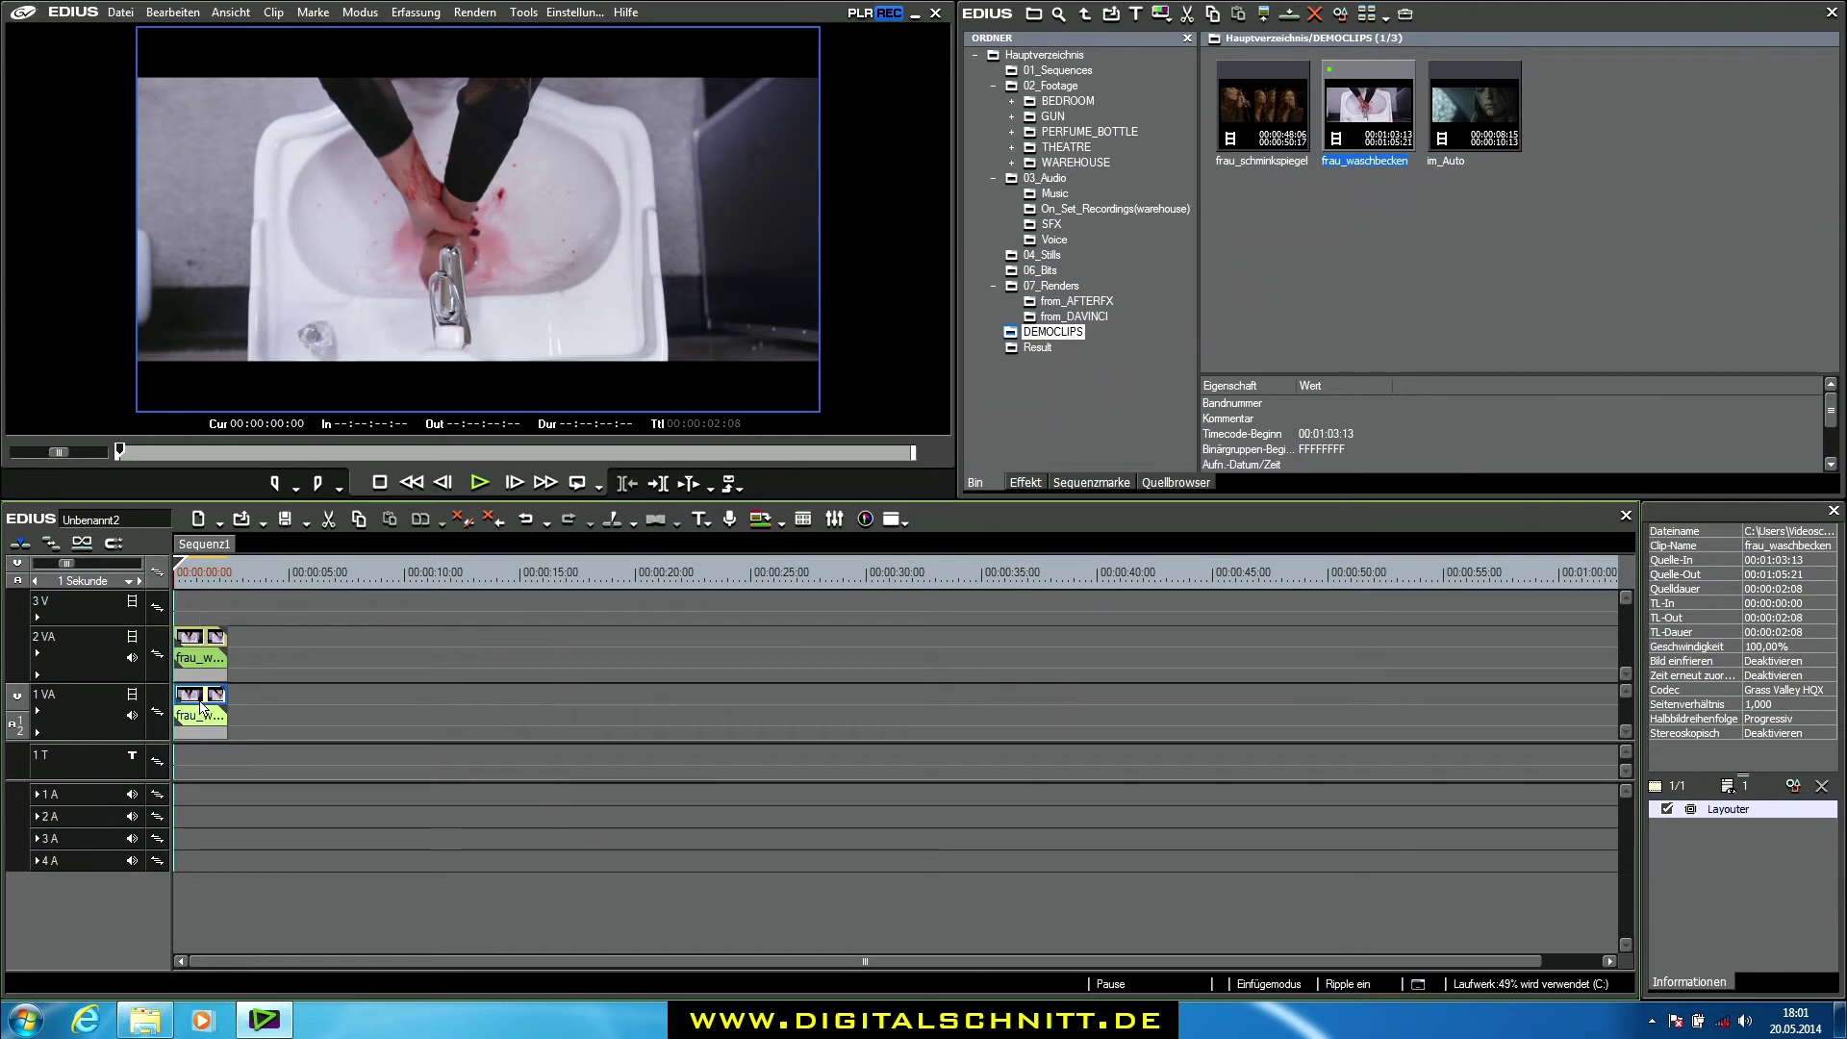
Apply the Spiegeln video filter to the duplicate clip on track 2 VA
{"action": "left_click", "coordinate": [284, 437]}
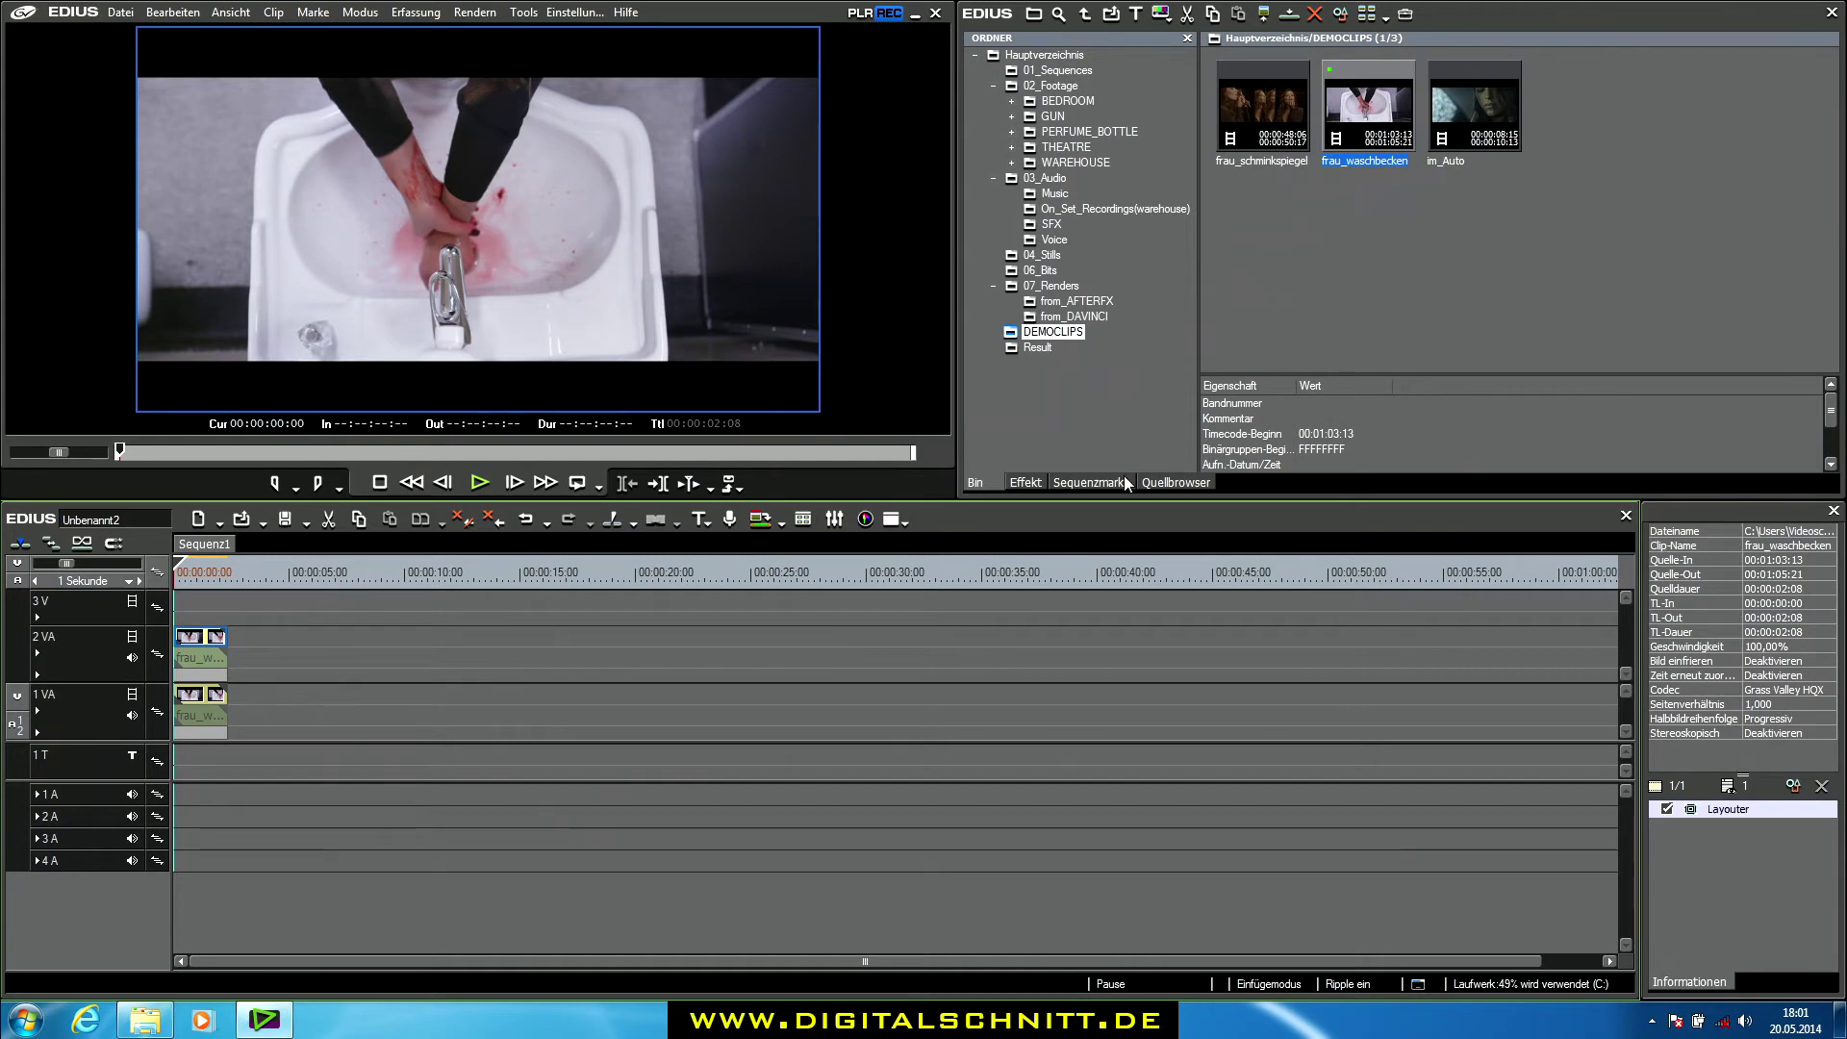
{"action": "left_click", "coordinate": [1026, 482]}
{"action": "left_click", "coordinate": [1385, 352]}
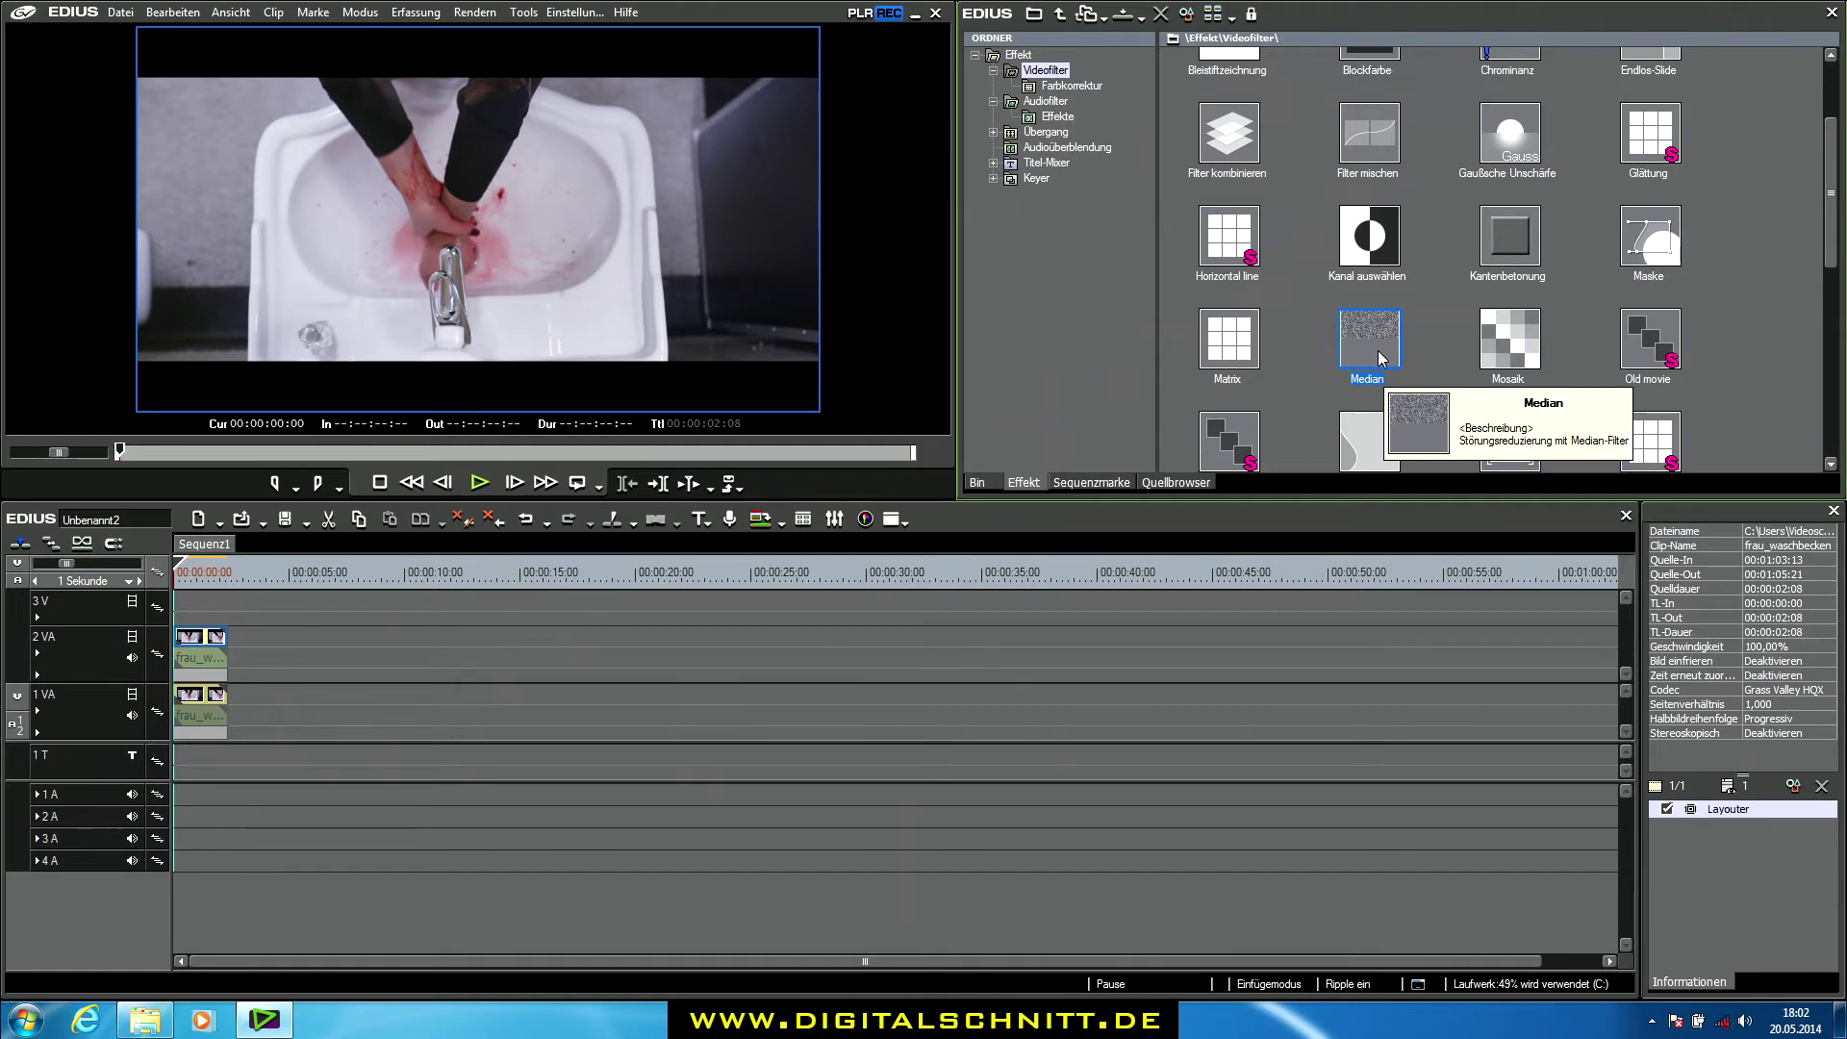
{"action": "scroll", "coordinate": [1381, 356], "scroll_direction": "down", "scroll_amount": 5}
{"action": "left_click_drag", "start_coordinate": [1522, 130], "coordinate": [197, 647]}
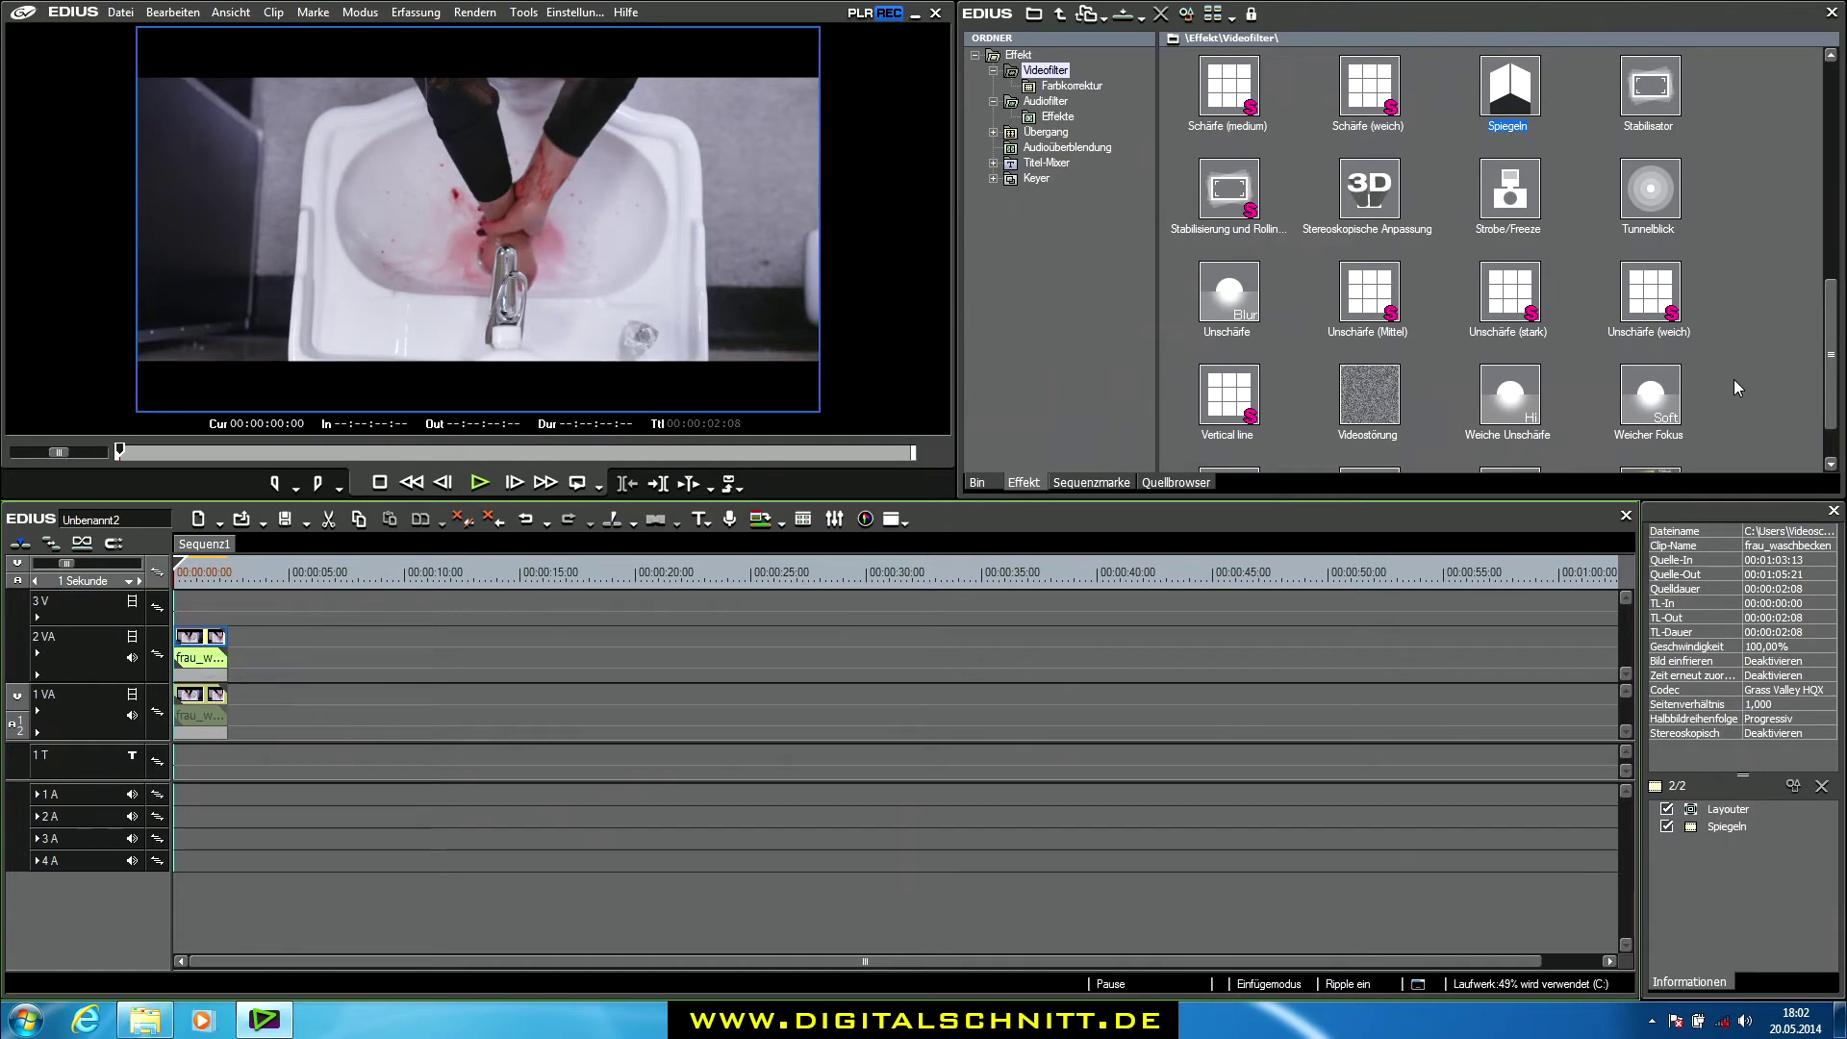
Add the Maske filter to the mirrored clip on track 2 VA and open its settings
{"action": "scroll", "coordinate": [1743, 329], "scroll_direction": "up", "scroll_amount": 3}
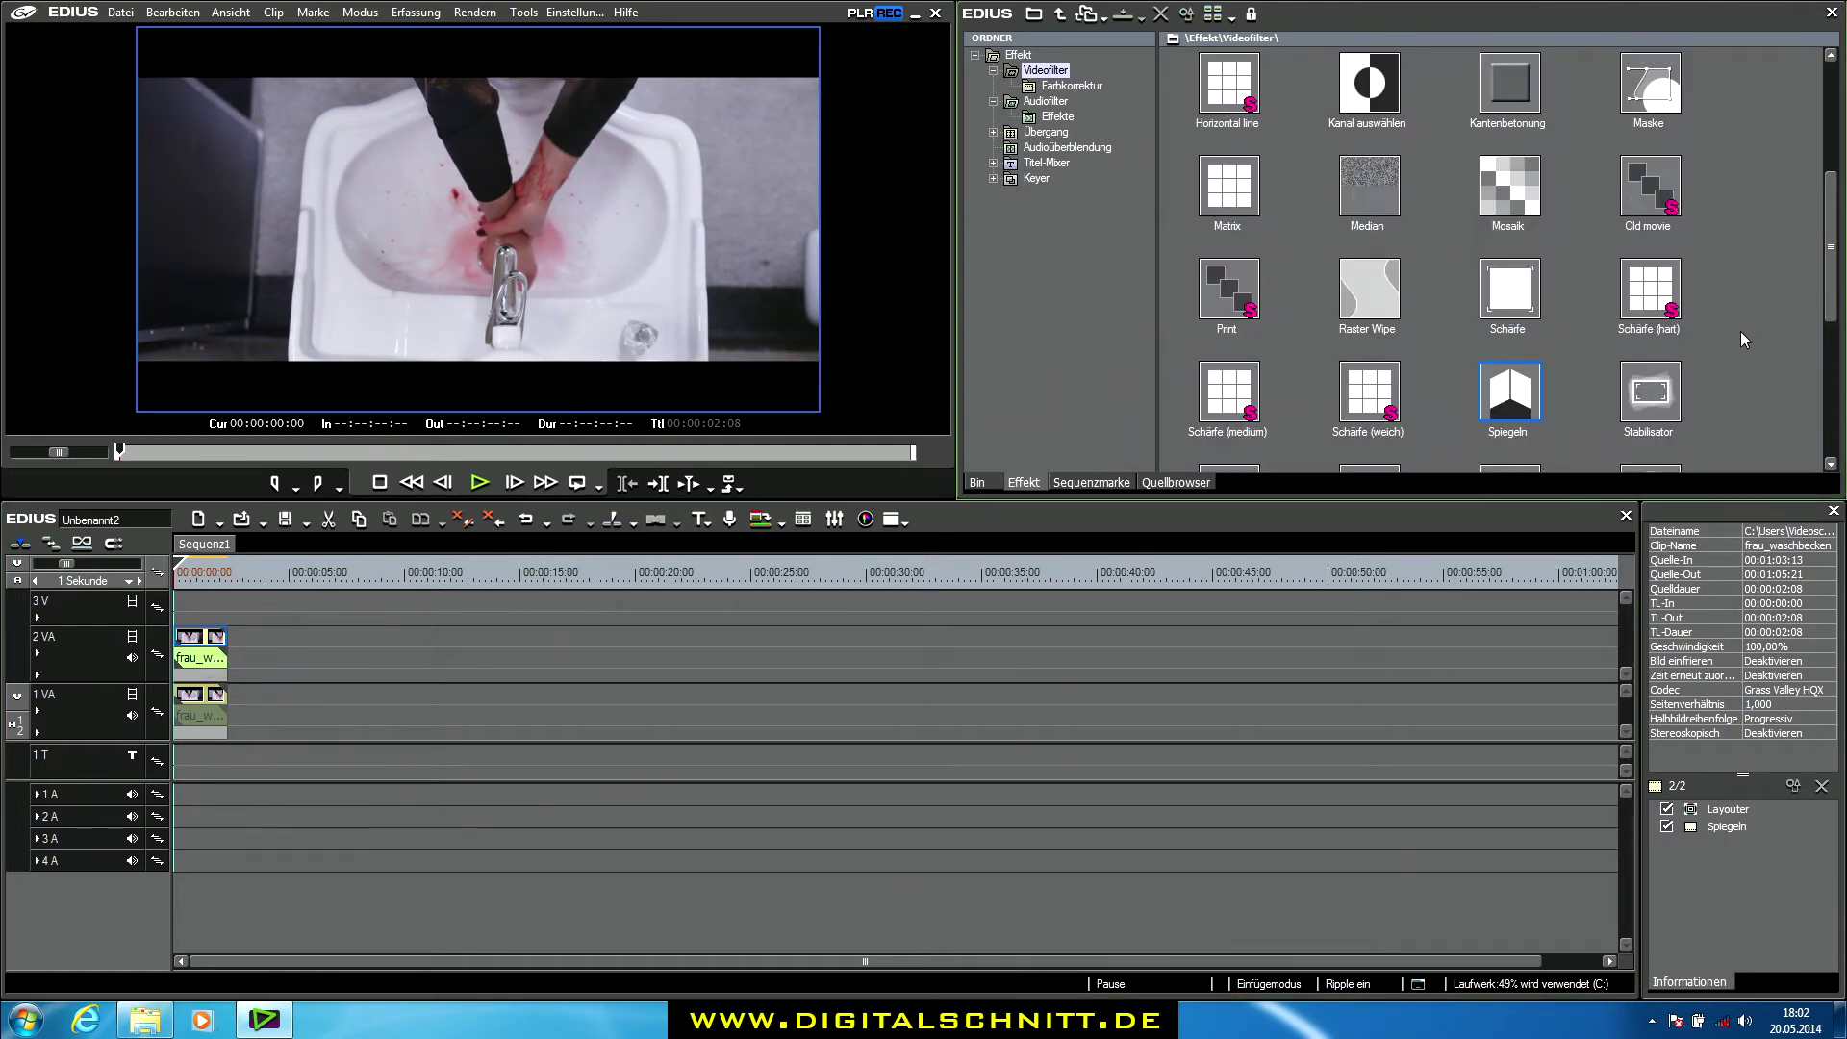
{"action": "left_click_drag", "start_coordinate": [1651, 86], "coordinate": [200, 643]}
{"action": "double_click", "coordinate": [1716, 840]}
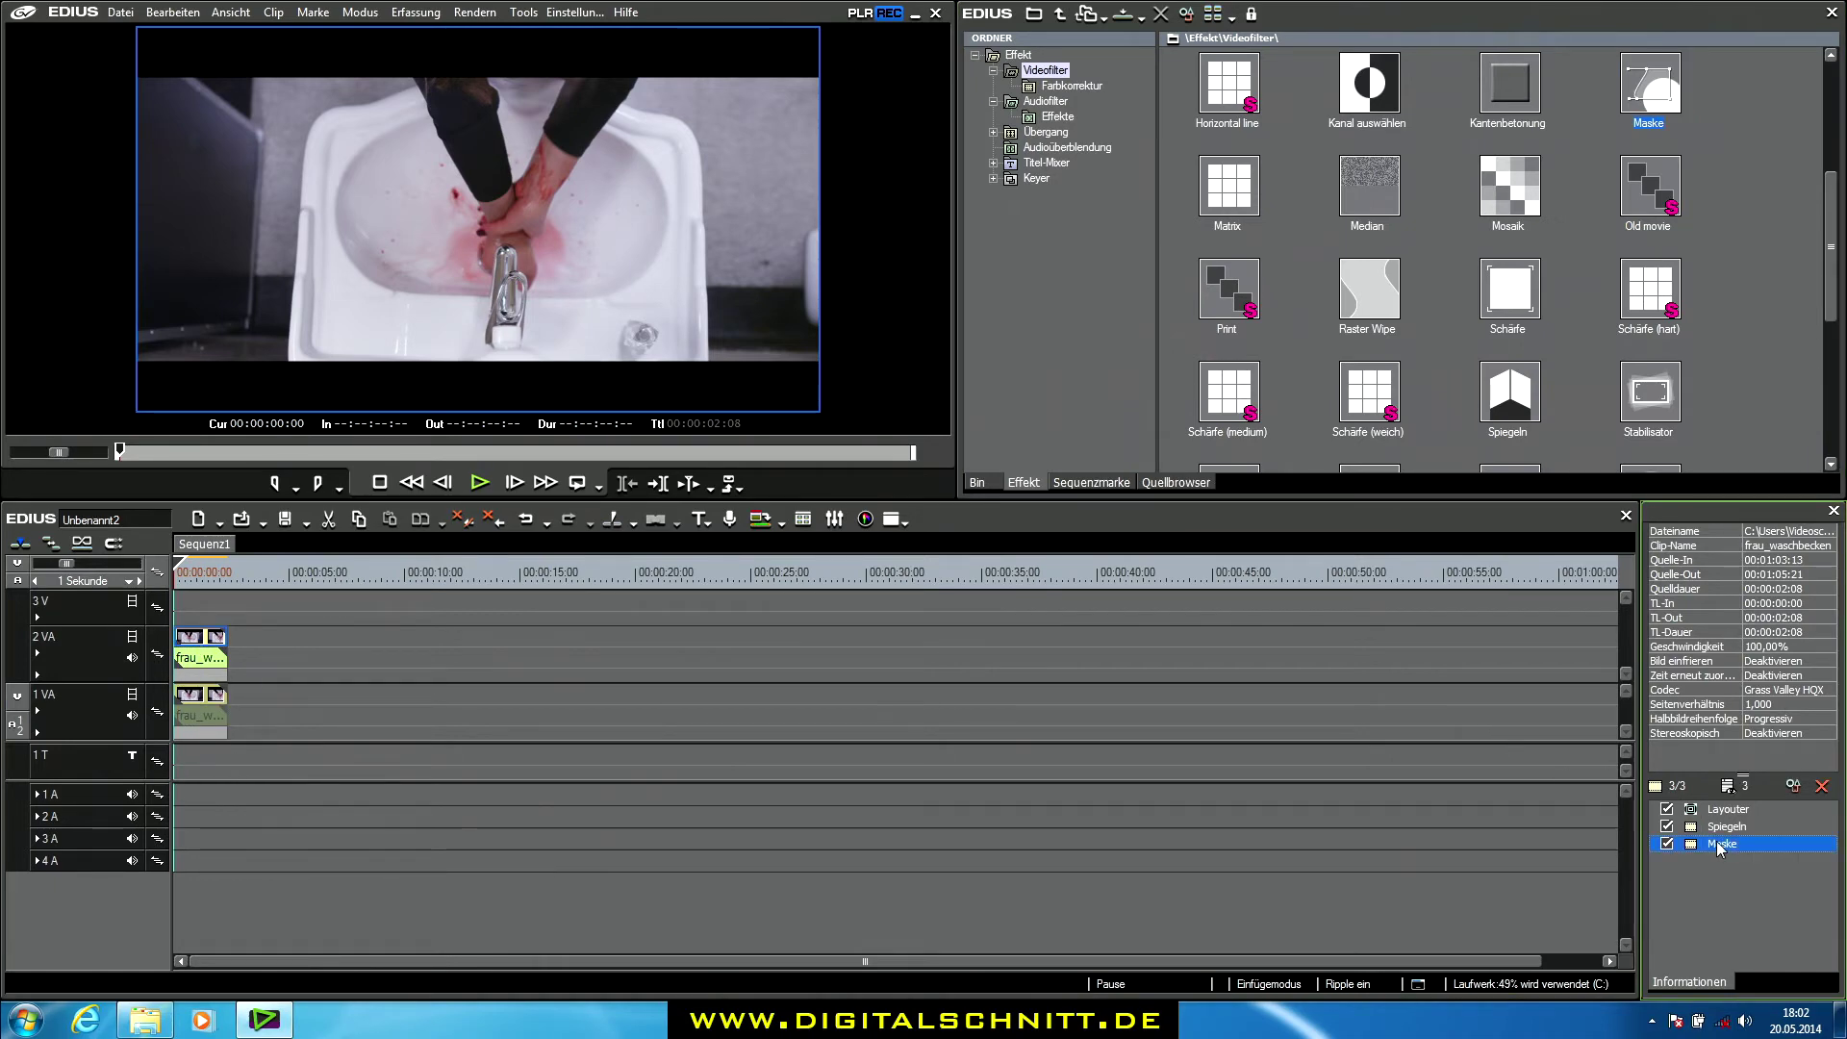
Draw a closed, stepped mask path around the wall area right of the sink, extending past the frame edges
{"action": "key", "text": "space"}
{"action": "left_click_drag", "start_coordinate": [1344, 385], "coordinate": [1129, 408]}
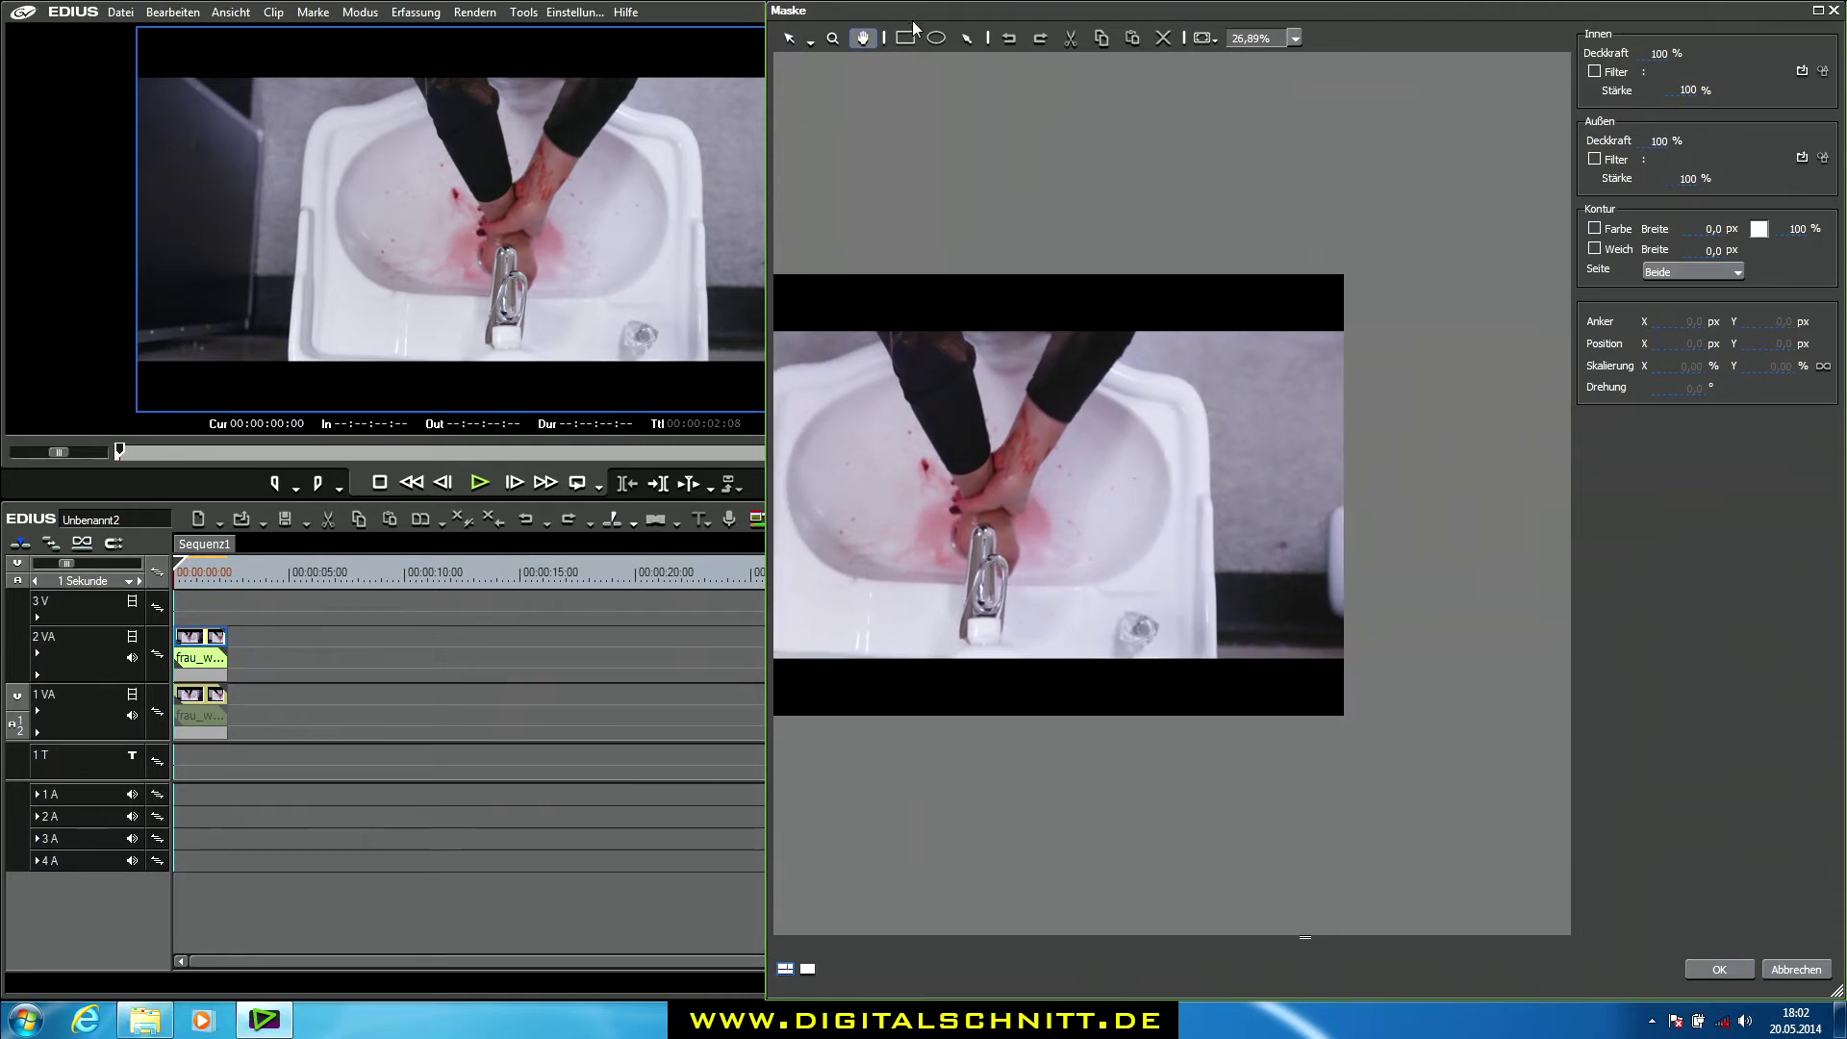
{"action": "left_click", "coordinate": [964, 41]}
{"action": "left_click", "coordinate": [1225, 260]}
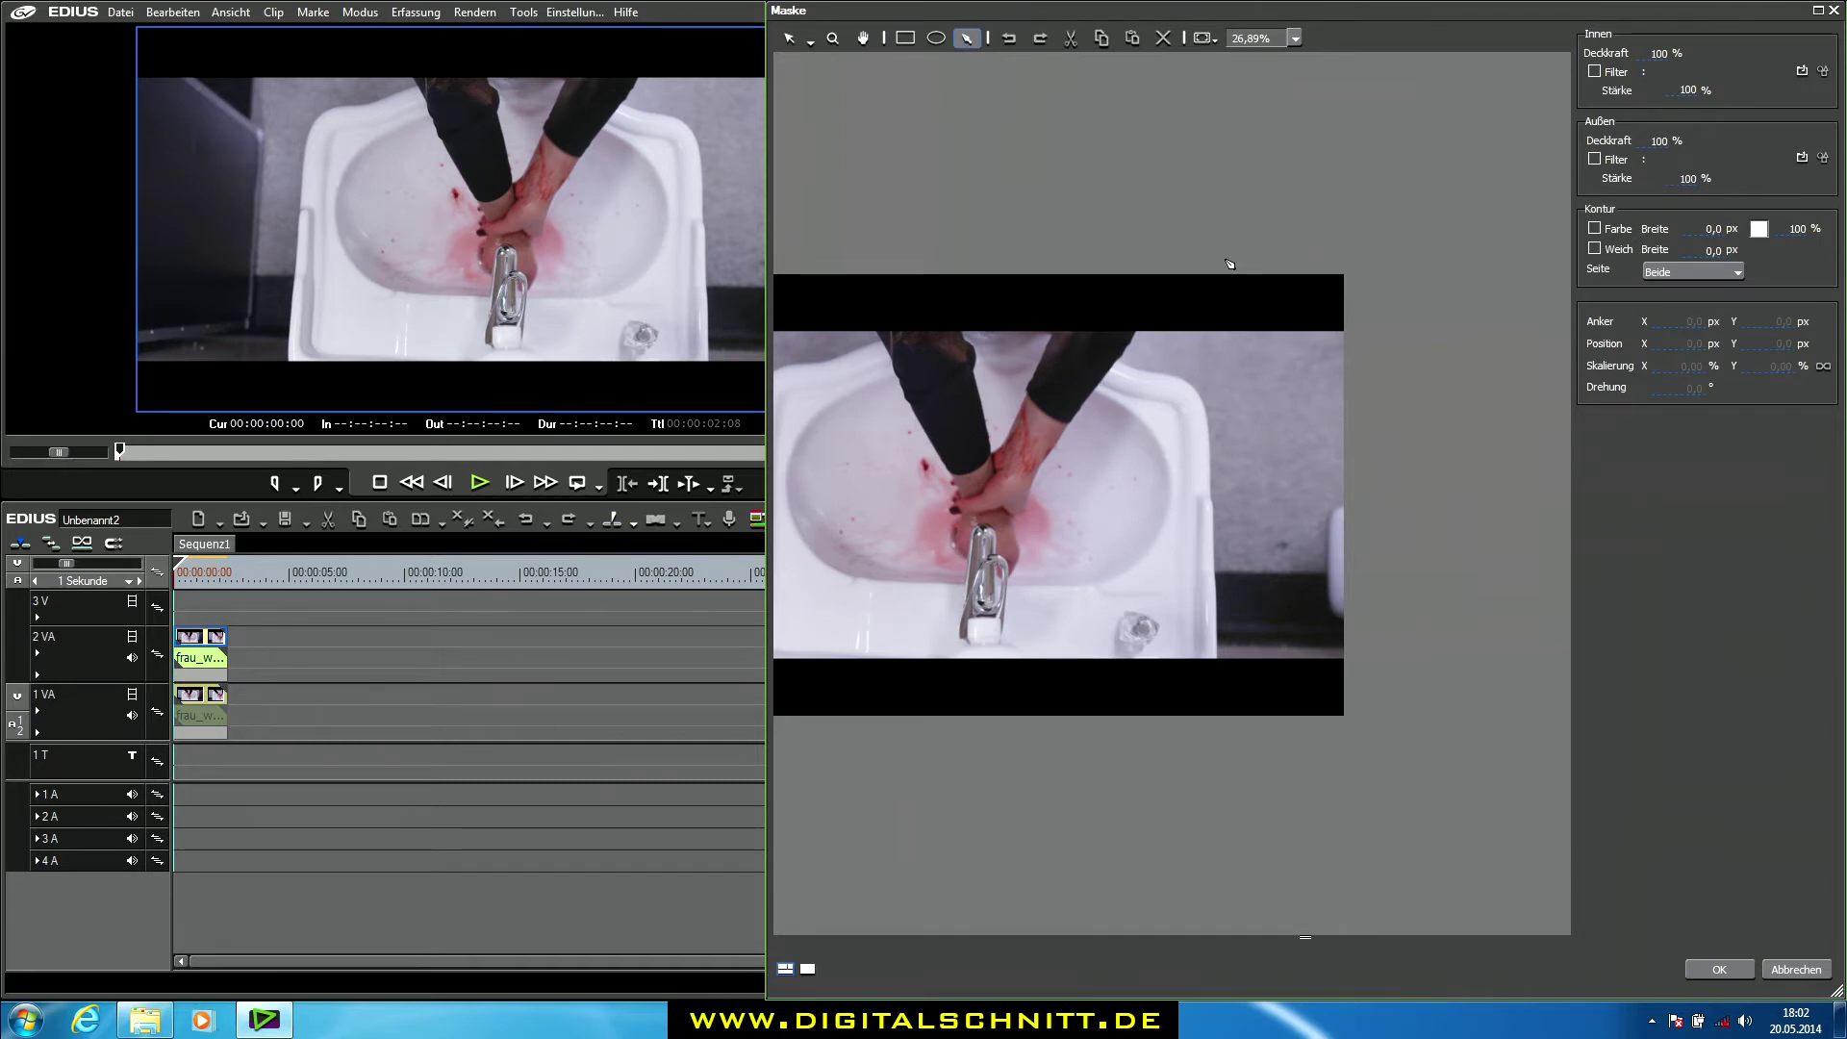
{"action": "left_click", "coordinate": [1225, 421]}
{"action": "left_click", "coordinate": [1181, 429]}
{"action": "left_click", "coordinate": [1190, 723]}
{"action": "left_click", "coordinate": [1372, 723]}
{"action": "left_click", "coordinate": [1372, 290]}
{"action": "left_click", "coordinate": [1350, 260]}
{"action": "left_click", "coordinate": [1226, 259]}
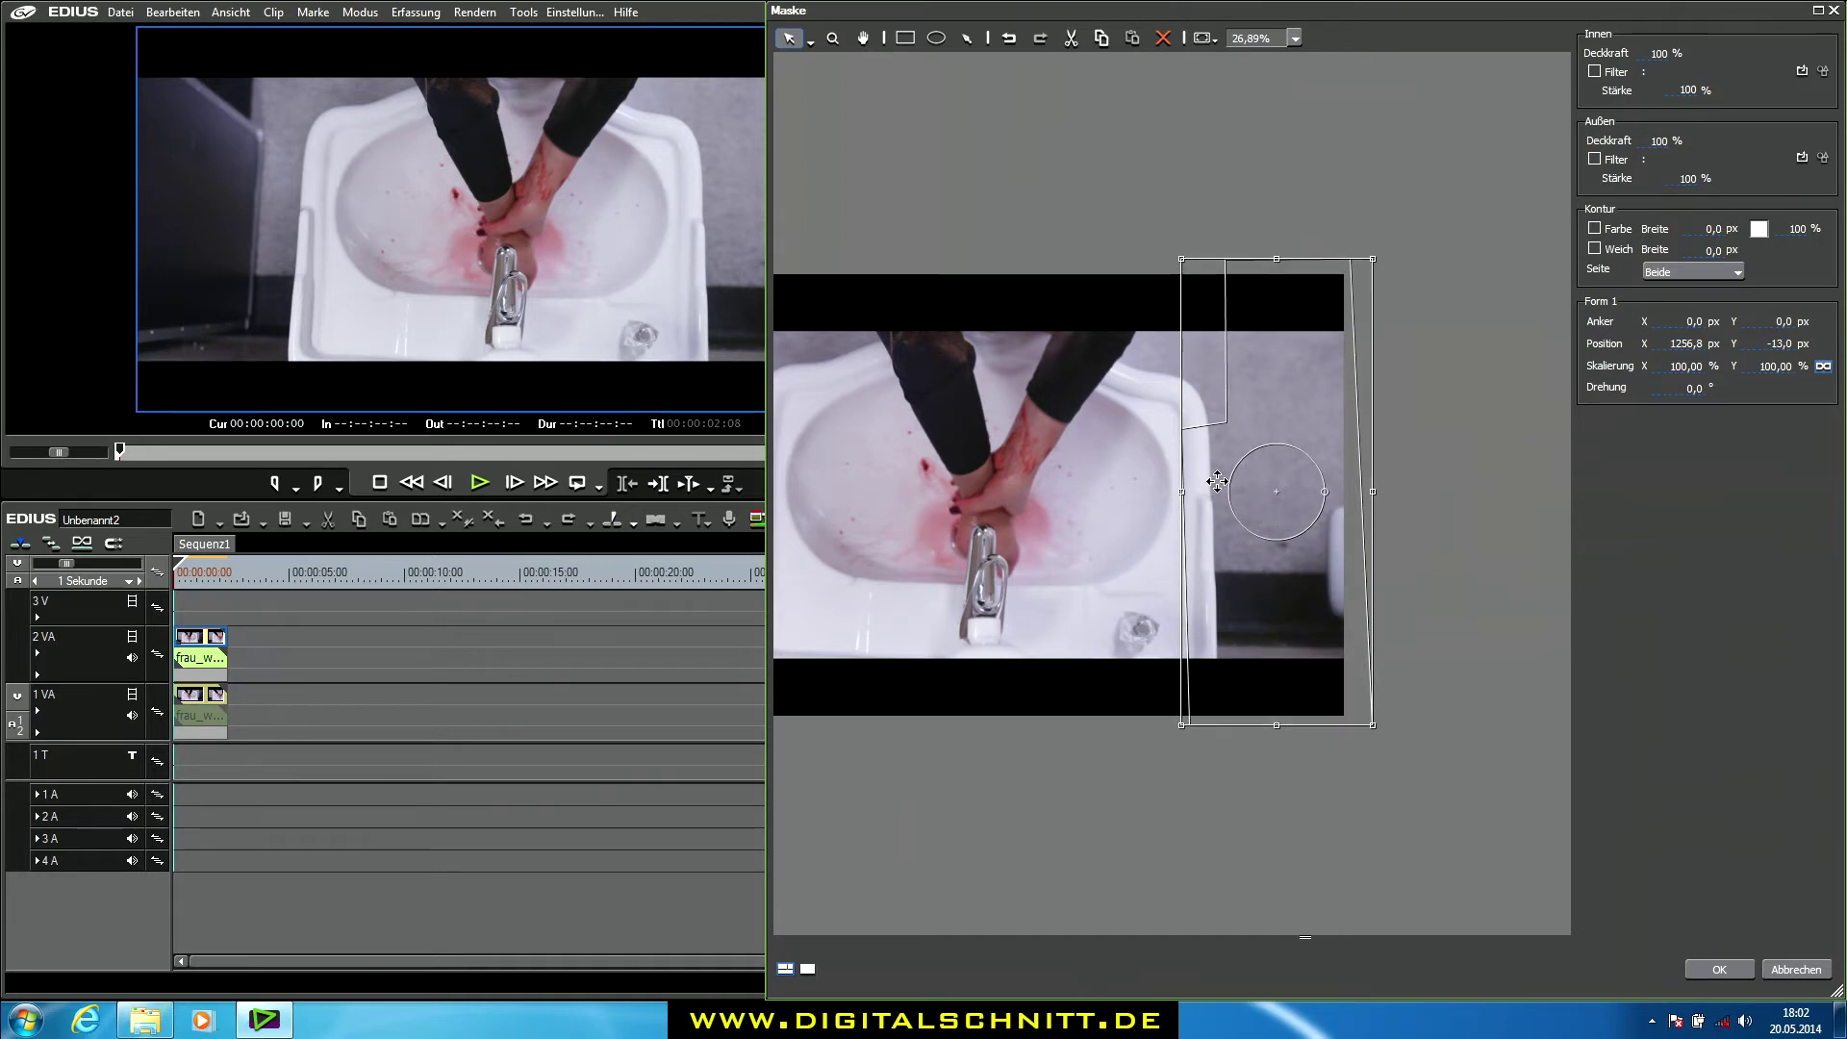
Set the mask's outer Deckkraft to 0% and accept the mask settings
{"action": "left_click", "coordinate": [1671, 147]}
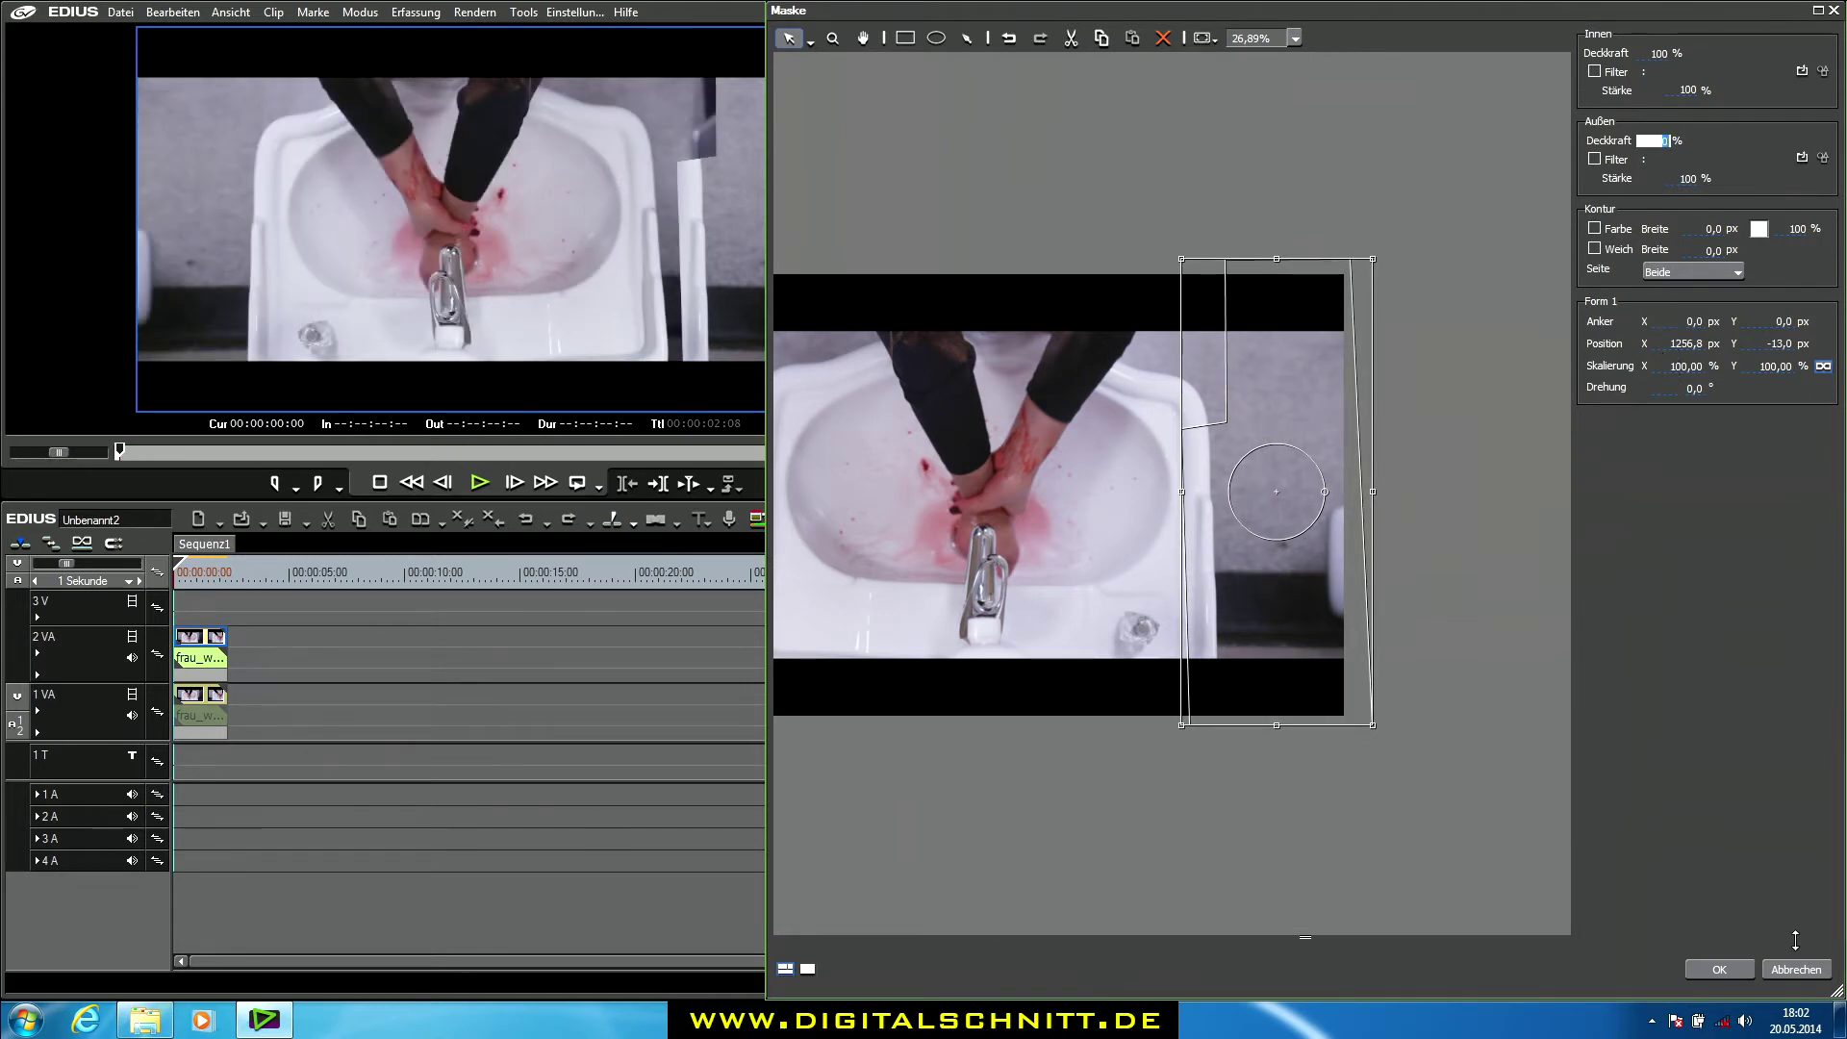
{"action": "left_click", "coordinate": [1739, 968]}
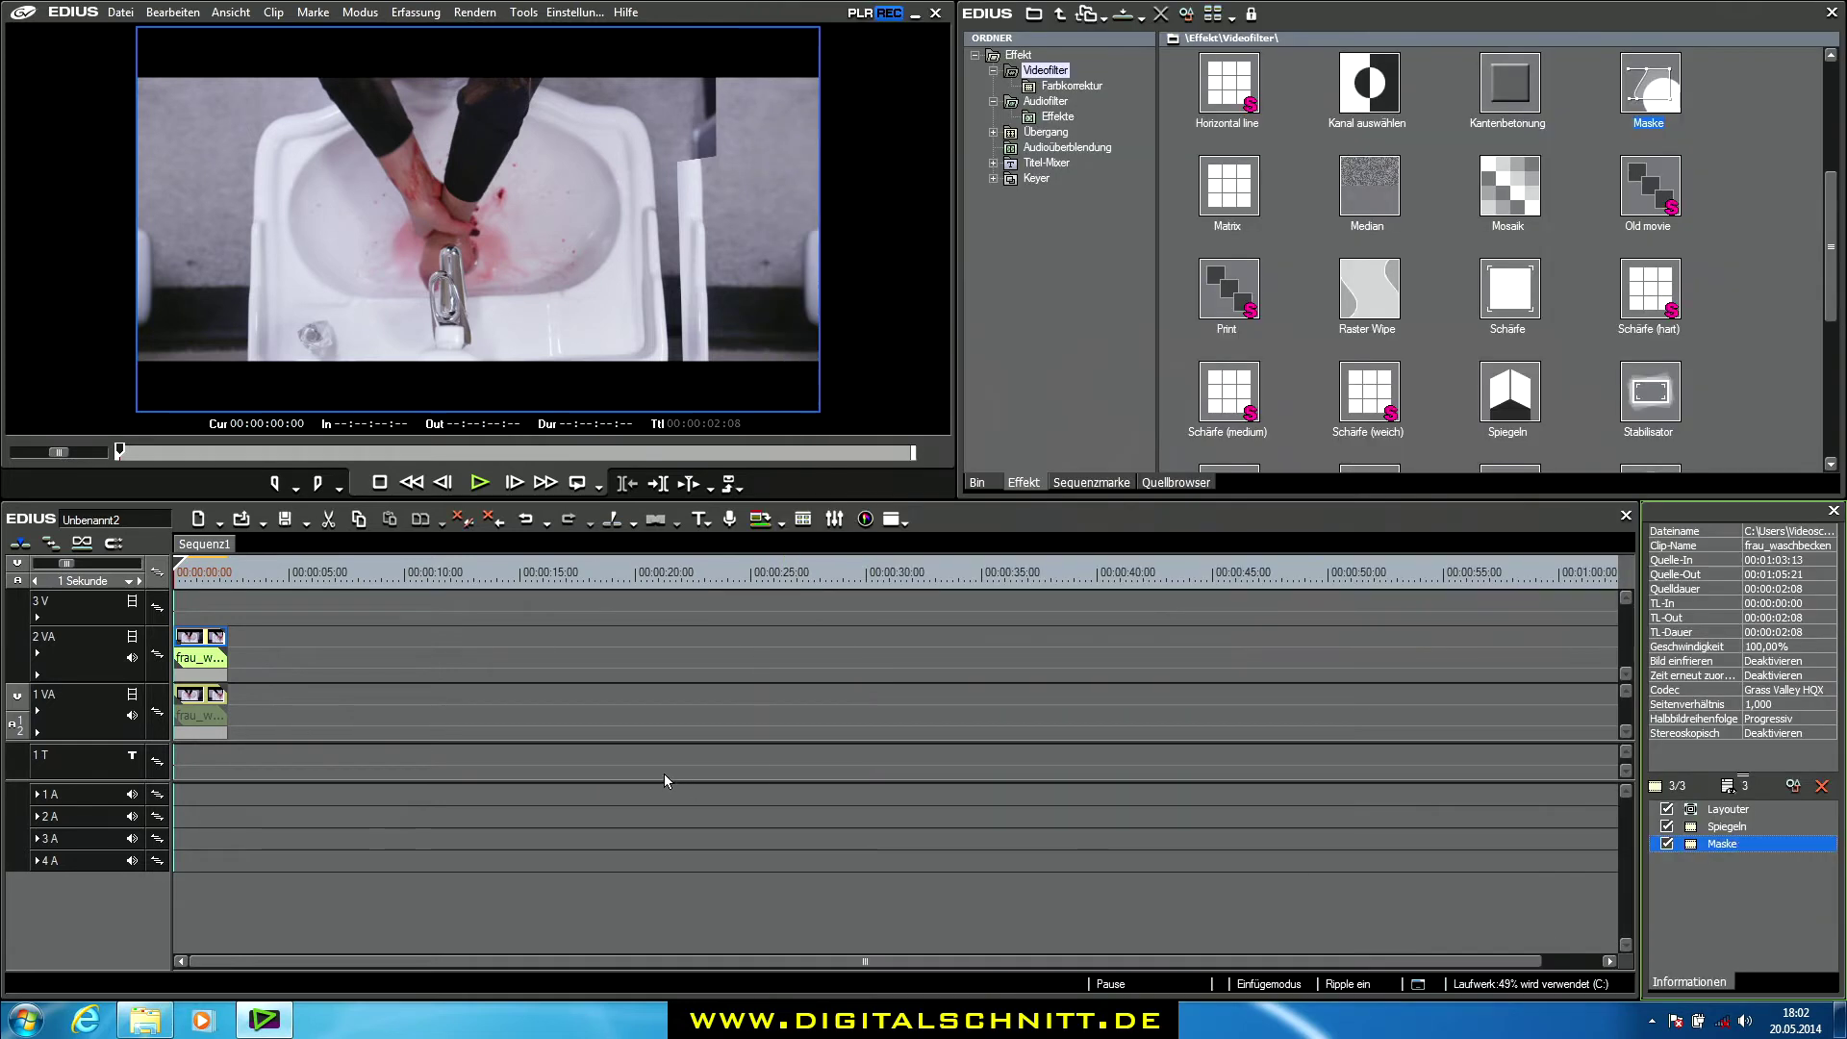
Shift the unfiltered clip on track 1 VA horizontally to a Layouter Position X of about 7%
{"action": "left_click", "coordinate": [194, 639]}
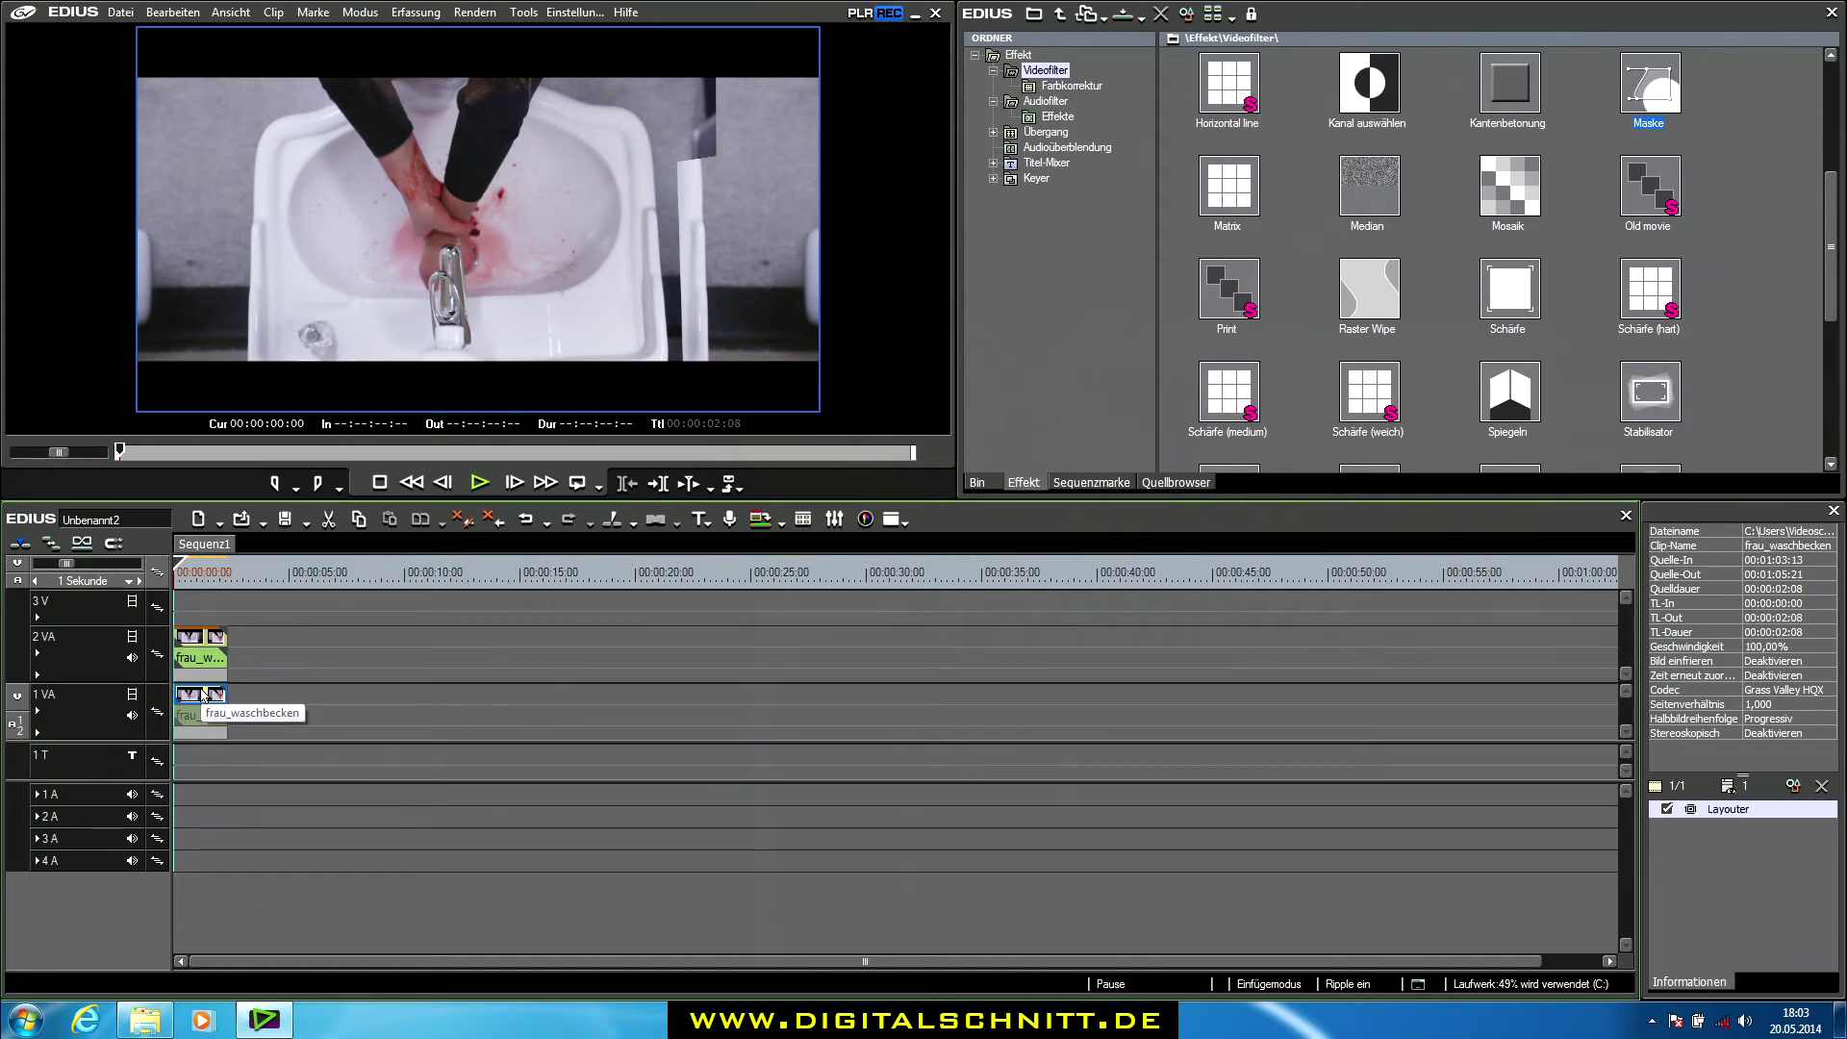
{"action": "key", "text": "F7"}
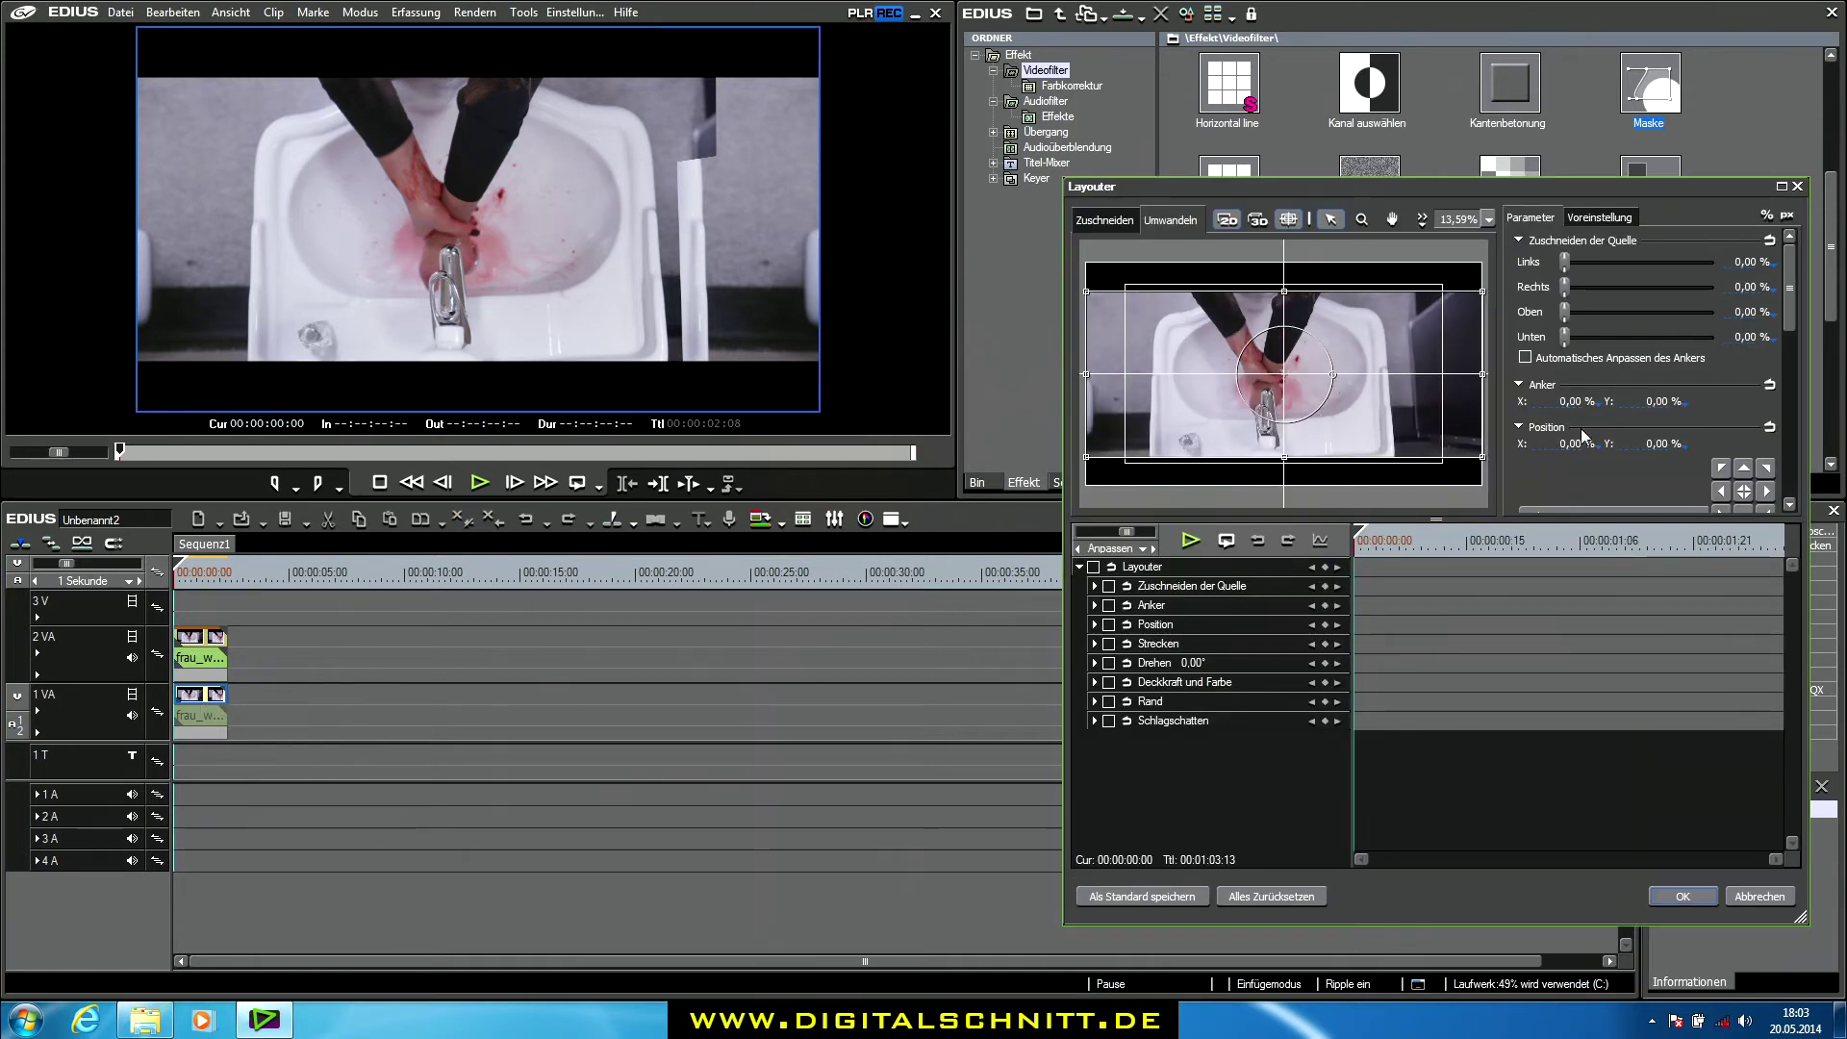
{"action": "left_click_drag", "start_coordinate": [1579, 452], "coordinate": [1572, 367]}
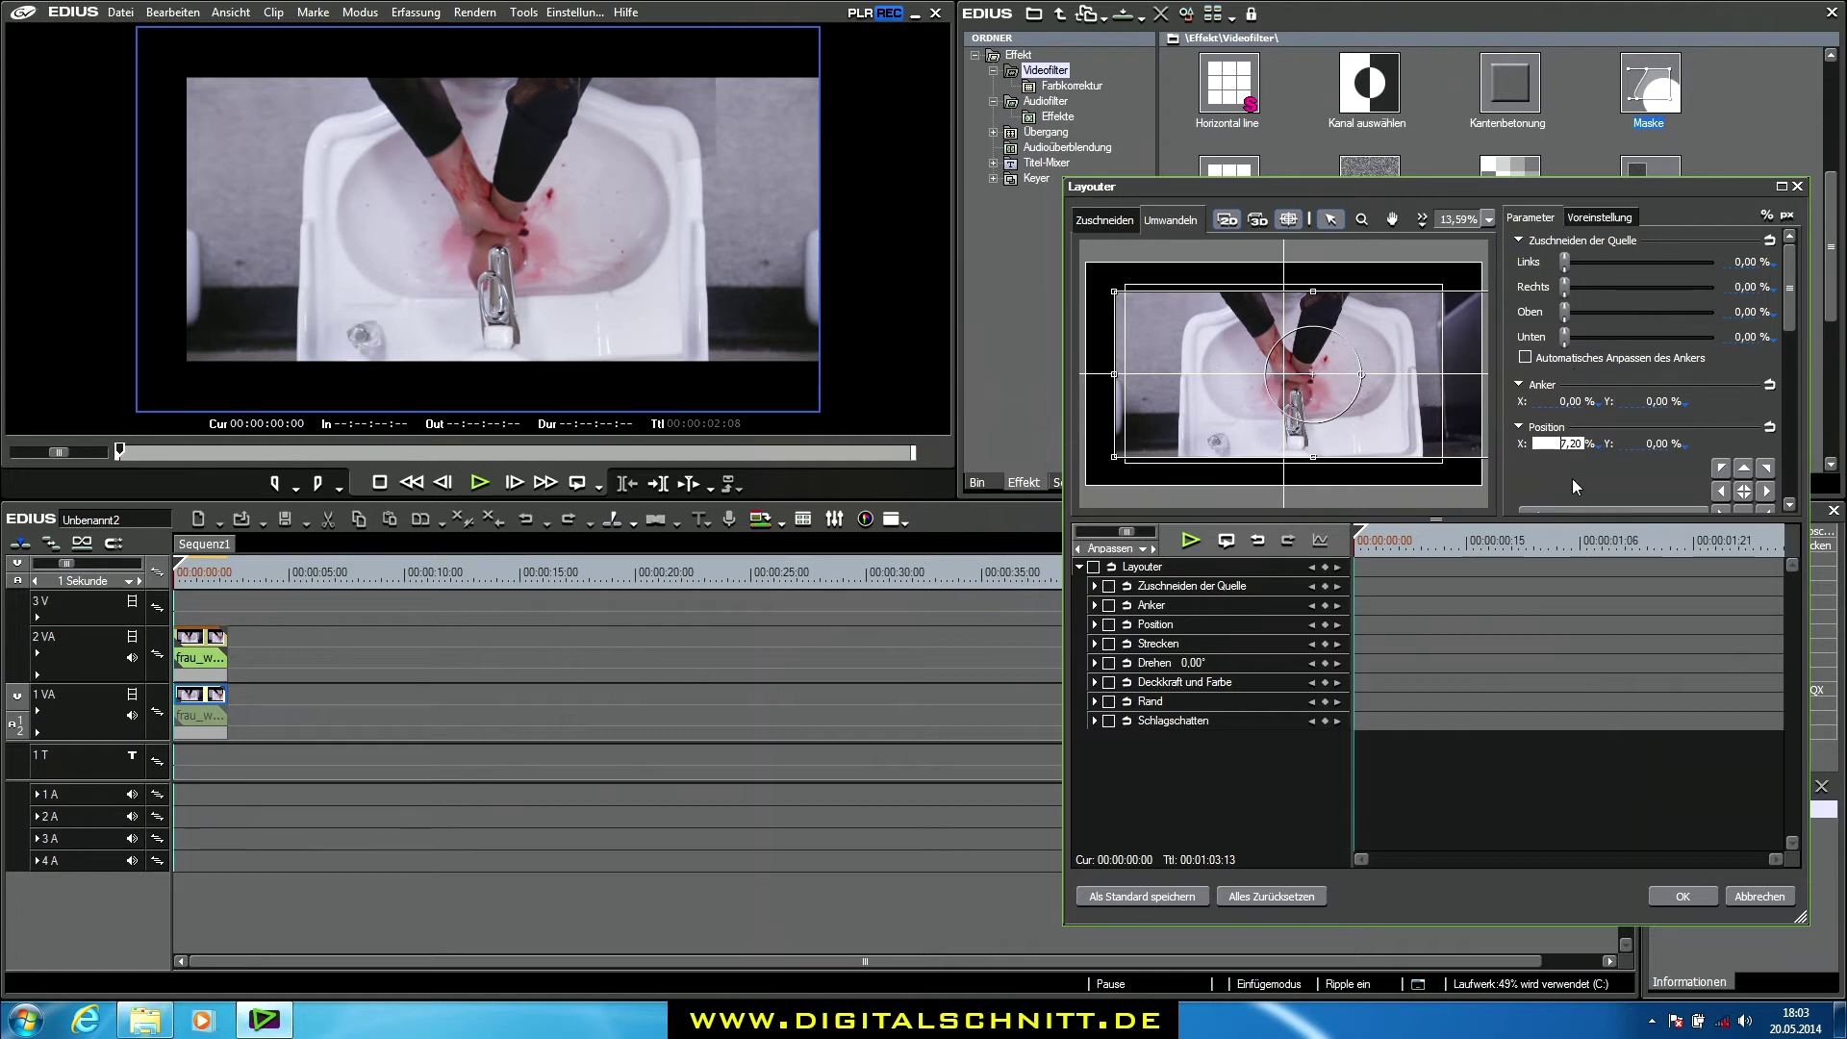
{"action": "scroll", "coordinate": [1575, 456], "scroll_direction": "down", "scroll_amount": 1}
{"action": "key", "text": "Return"}
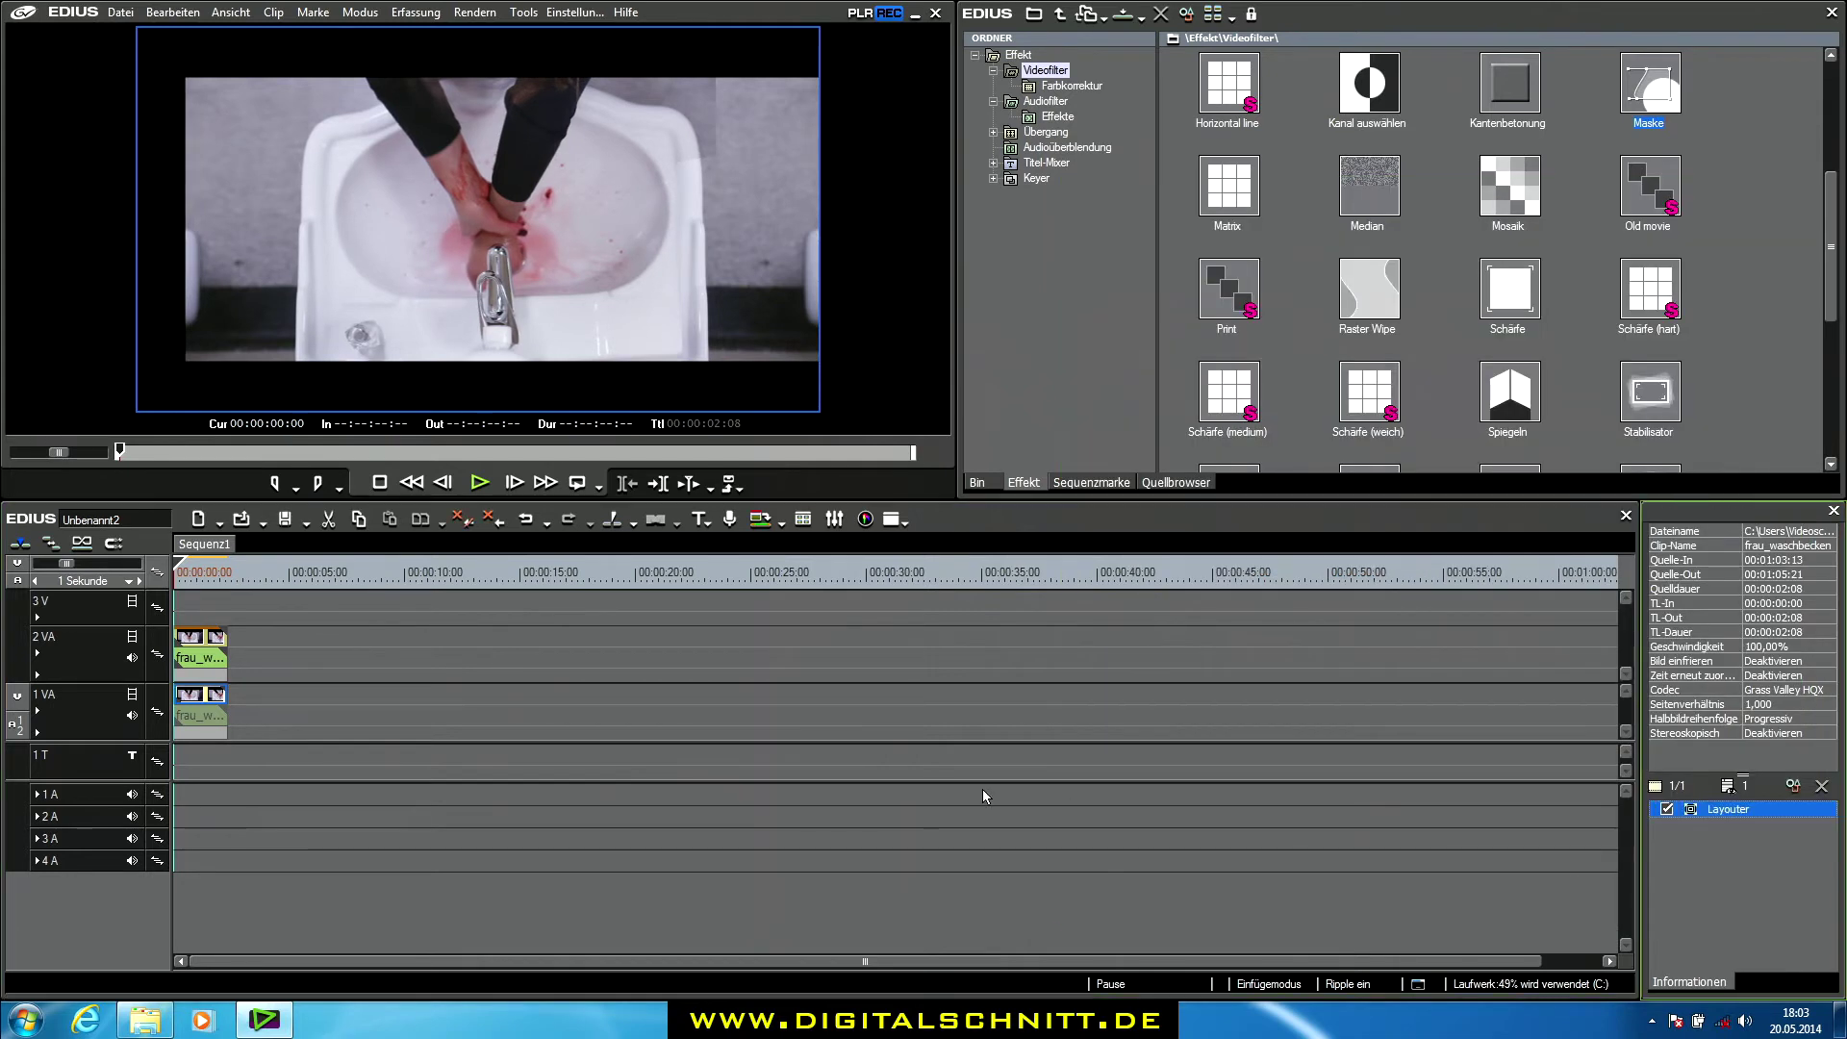
Soften the contour of the mirrored clip's mask by enabling Weich and raising its Breite, and accept the settings
{"action": "left_click", "coordinate": [193, 643]}
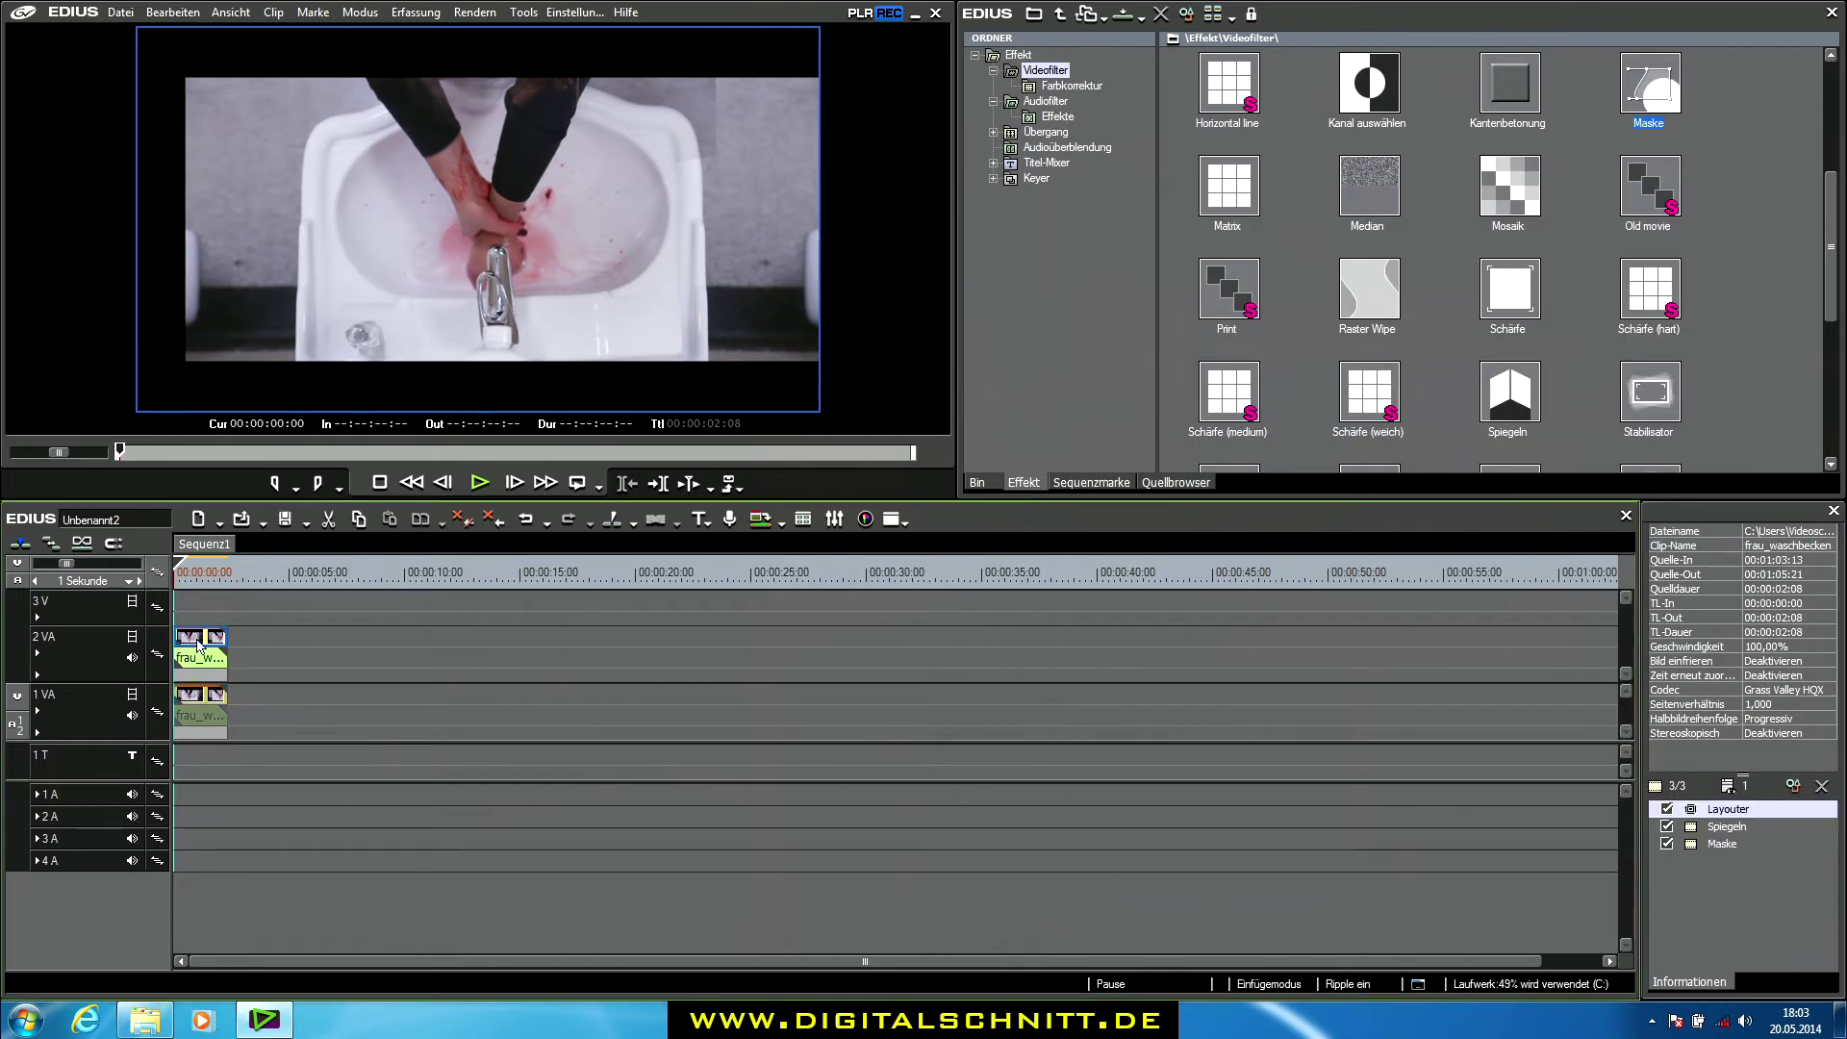
{"action": "double_click", "coordinate": [1728, 846]}
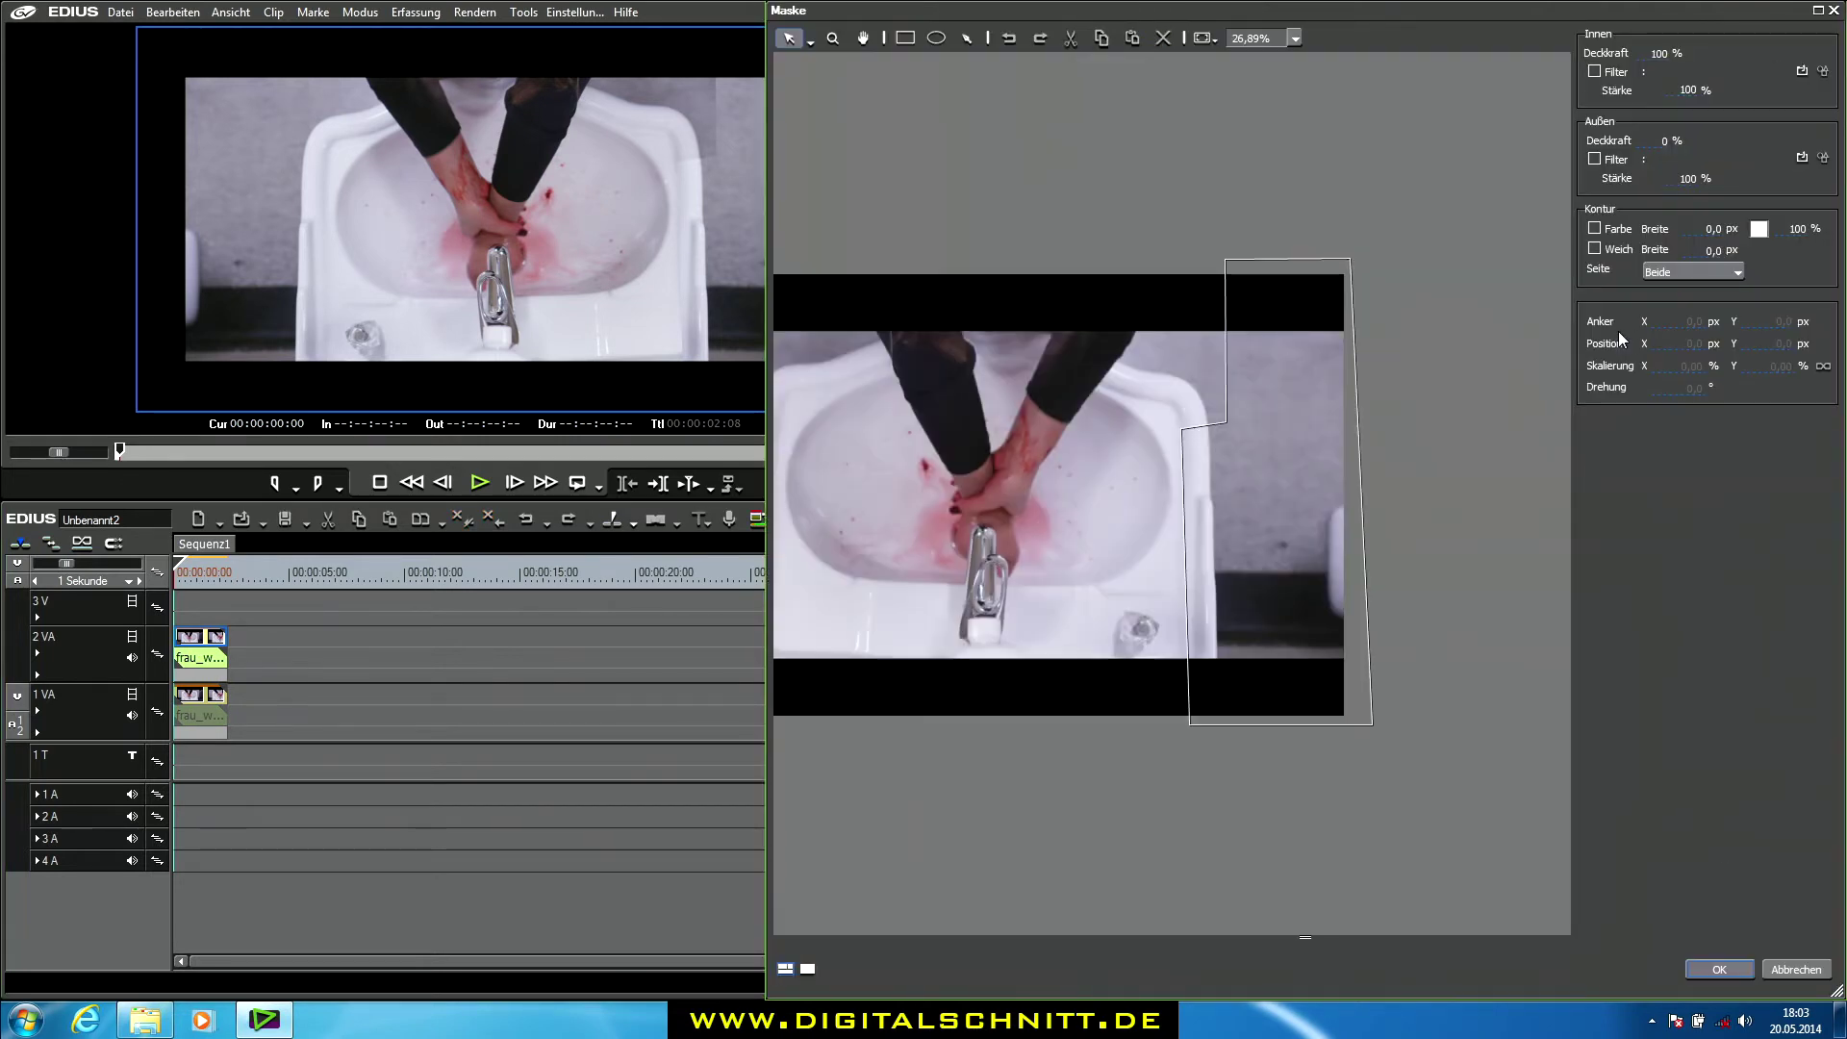
{"action": "left_click", "coordinate": [1593, 249]}
{"action": "left_click", "coordinate": [1705, 252]}
{"action": "left_click_drag", "start_coordinate": [1708, 267], "coordinate": [1706, 8]}
{"action": "type", "text": "1"}
{"action": "left_click", "coordinate": [1716, 249]}
{"action": "left_click_drag", "start_coordinate": [1716, 245], "coordinate": [1716, 91]}
{"action": "left_click_drag", "start_coordinate": [1710, 190], "coordinate": [1710, 115]}
{"action": "key", "text": "Return"}
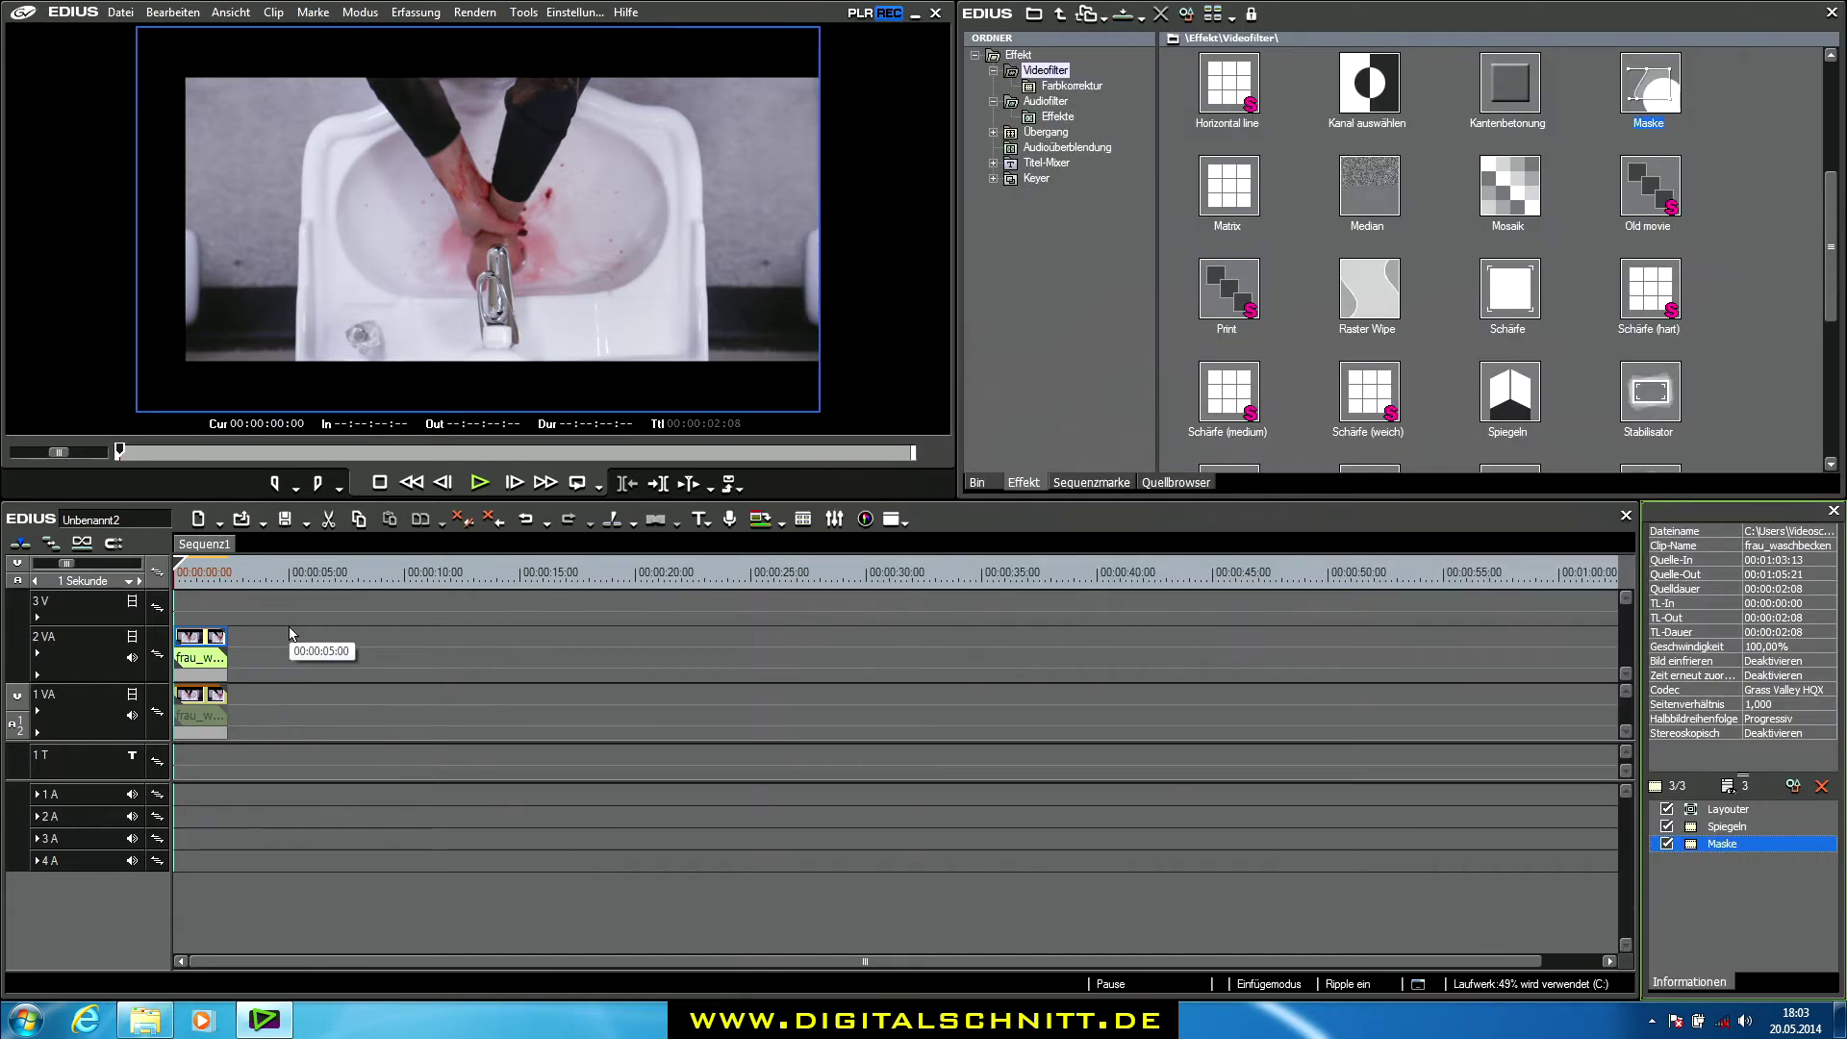
Show the Vektorskop/Wellenform window and place it clear of the timeline clips
{"action": "left_click", "coordinate": [866, 519]}
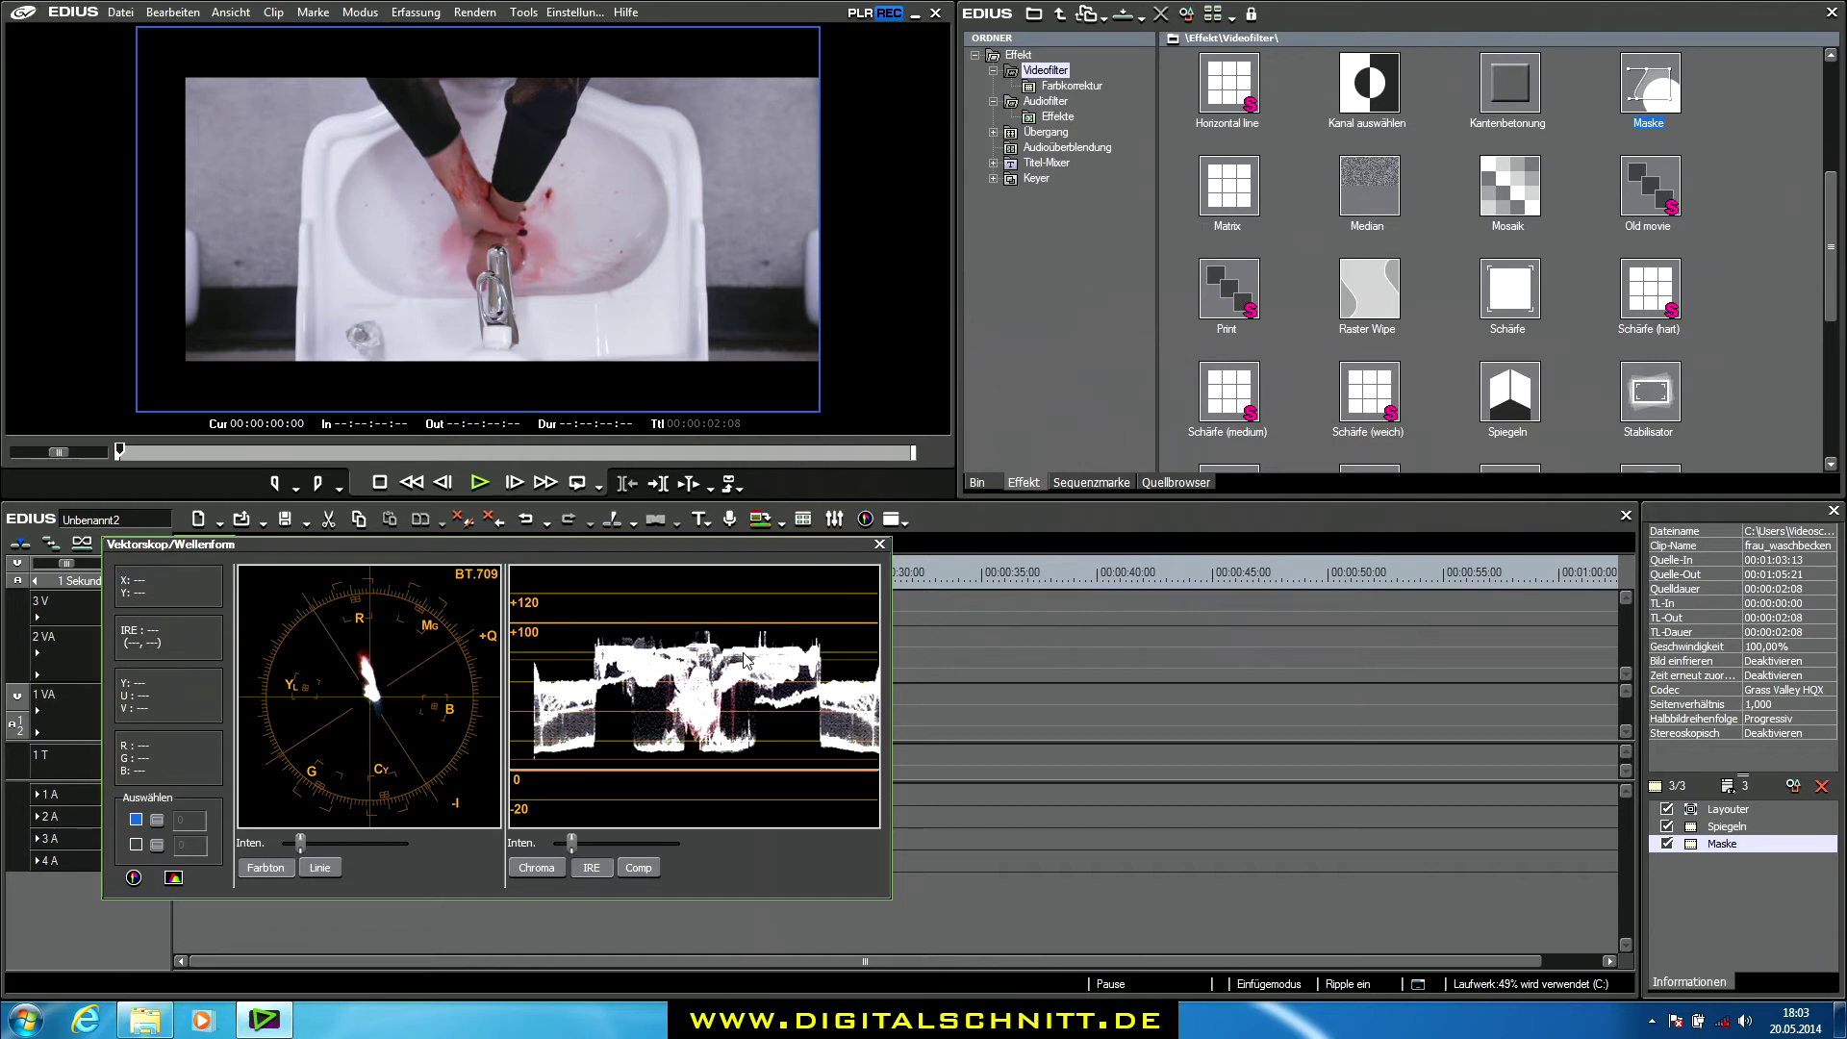
{"action": "left_click_drag", "start_coordinate": [781, 544], "coordinate": [1450, 561]}
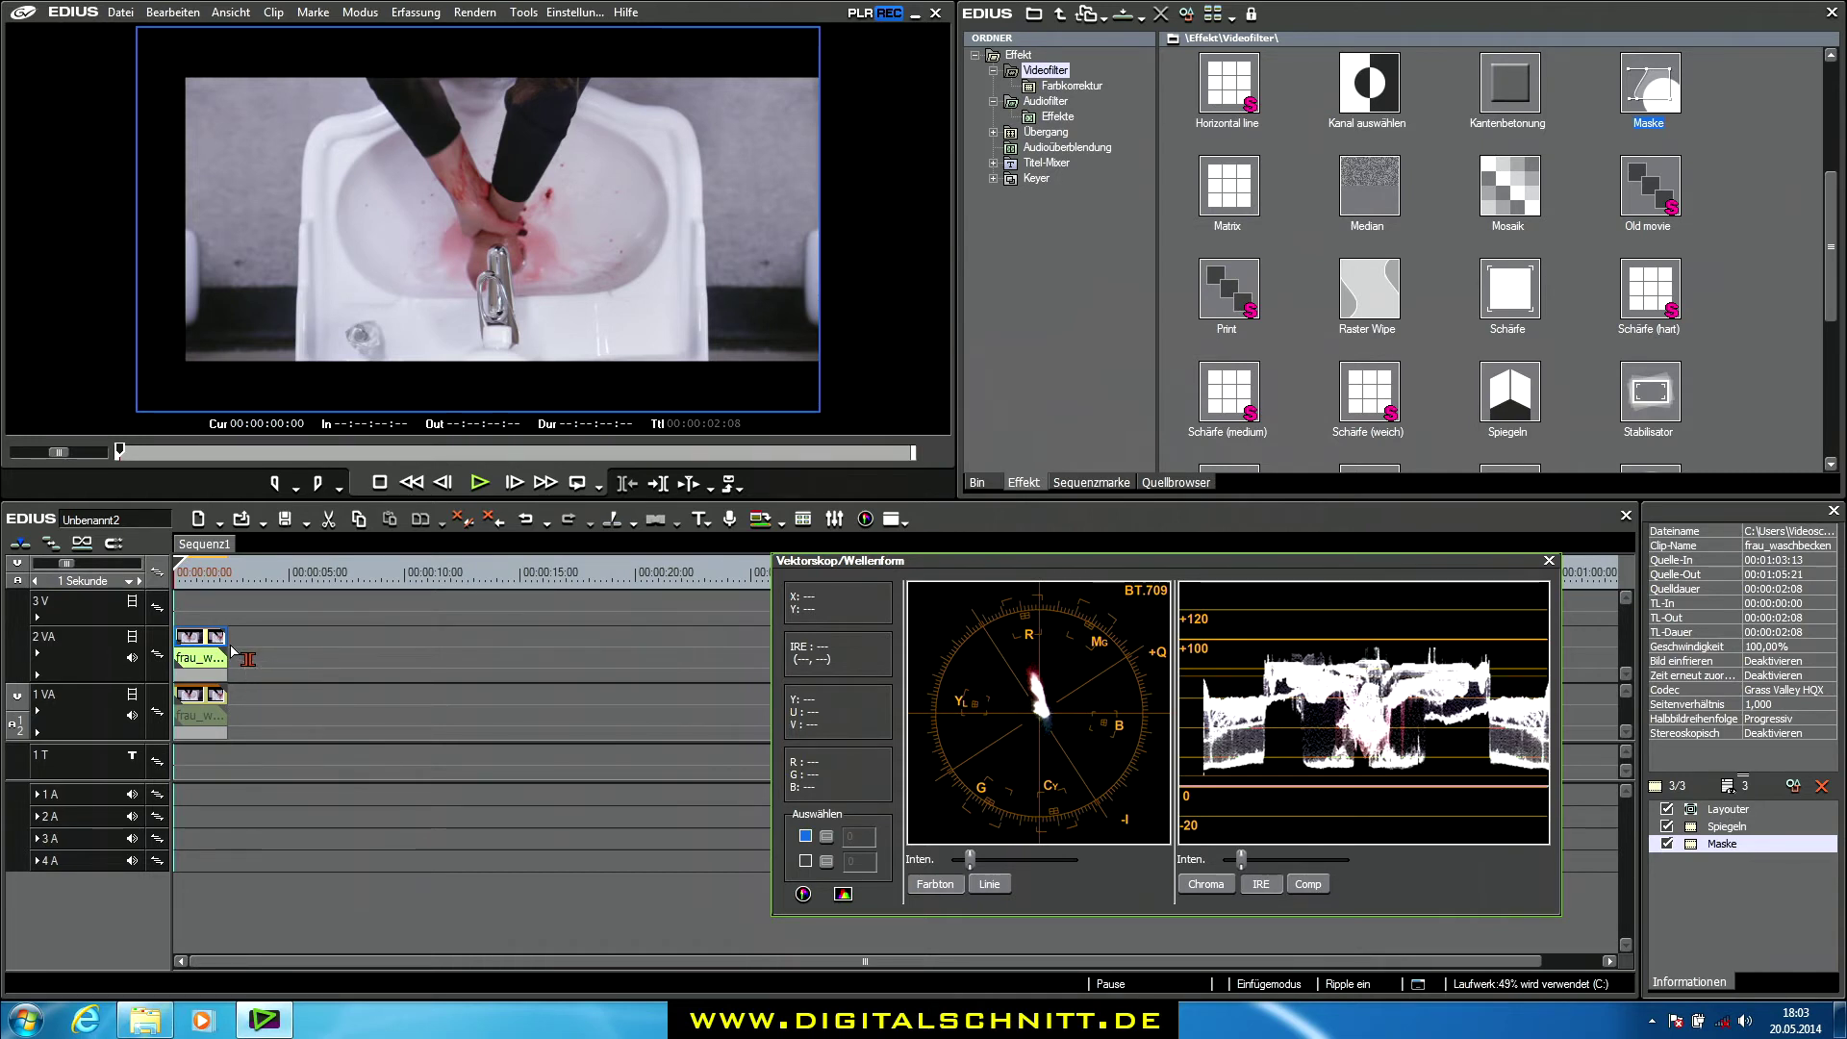
Set In and Out points around the clips and turn the range between them into a nested sequence
{"action": "key", "text": "x"}
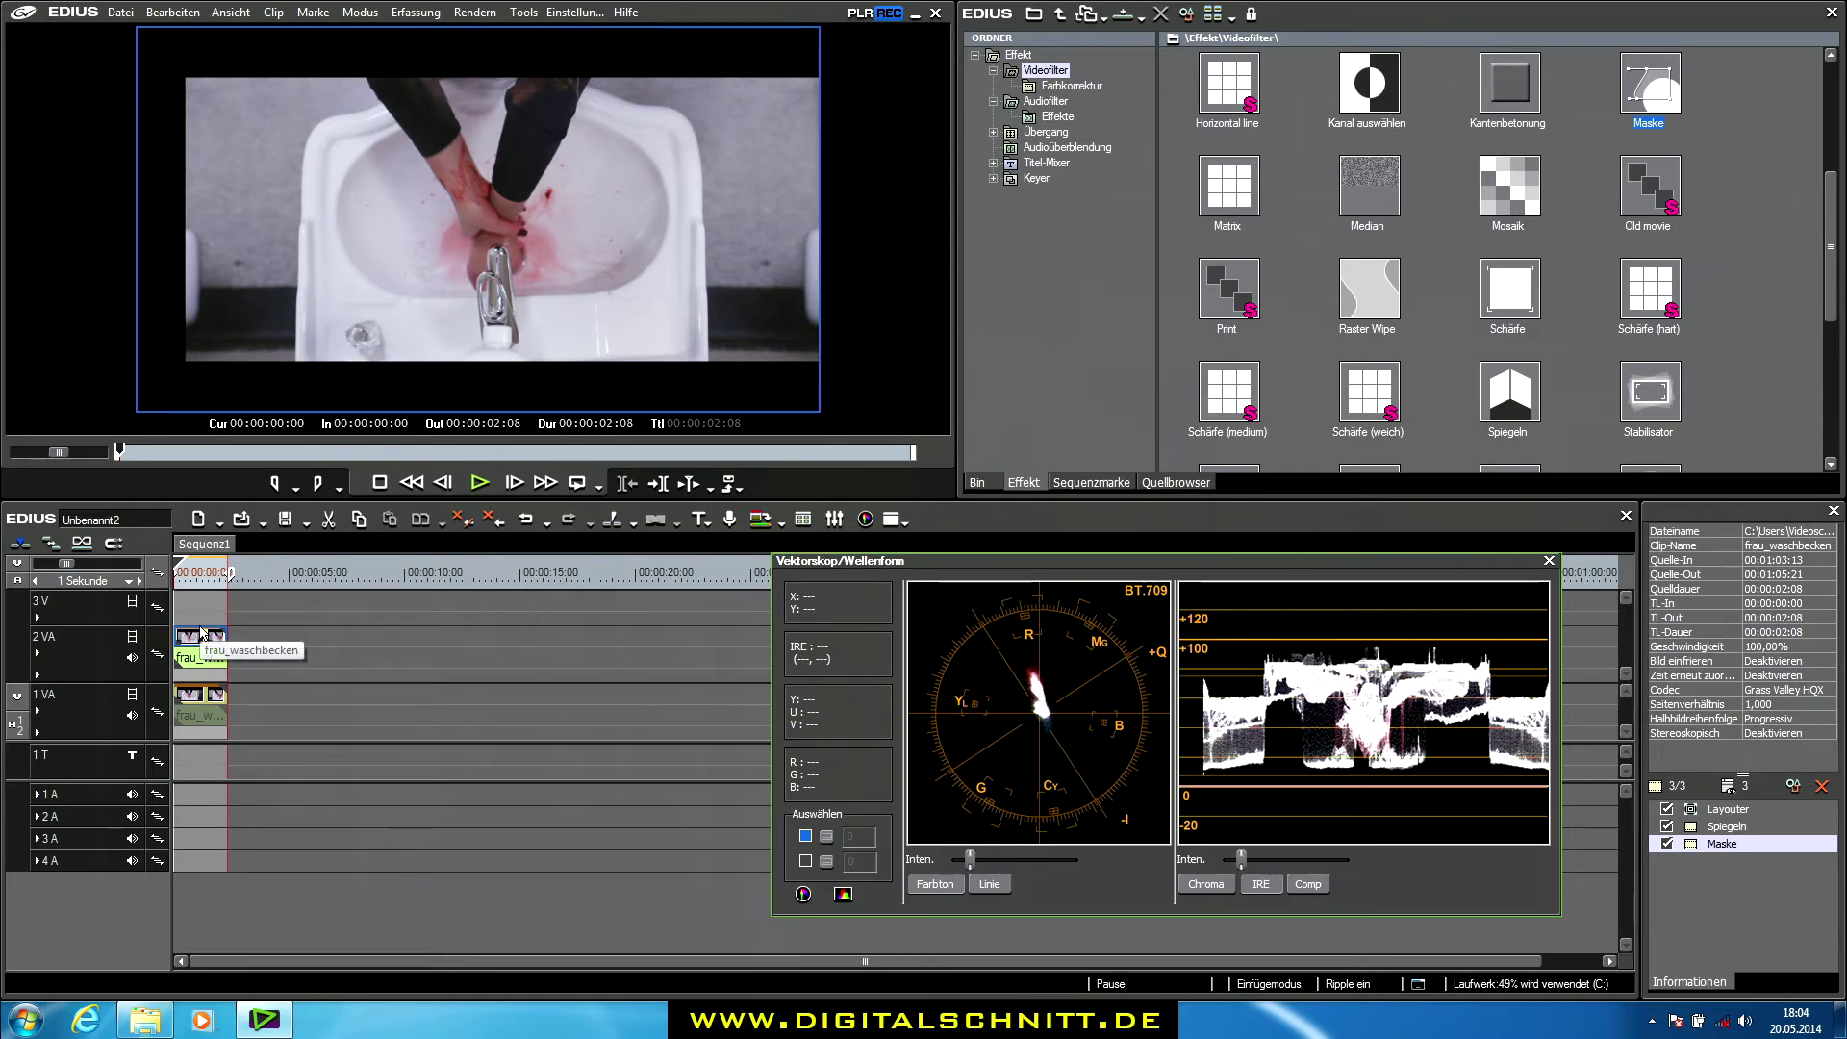
{"action": "left_click", "coordinate": [184, 13]}
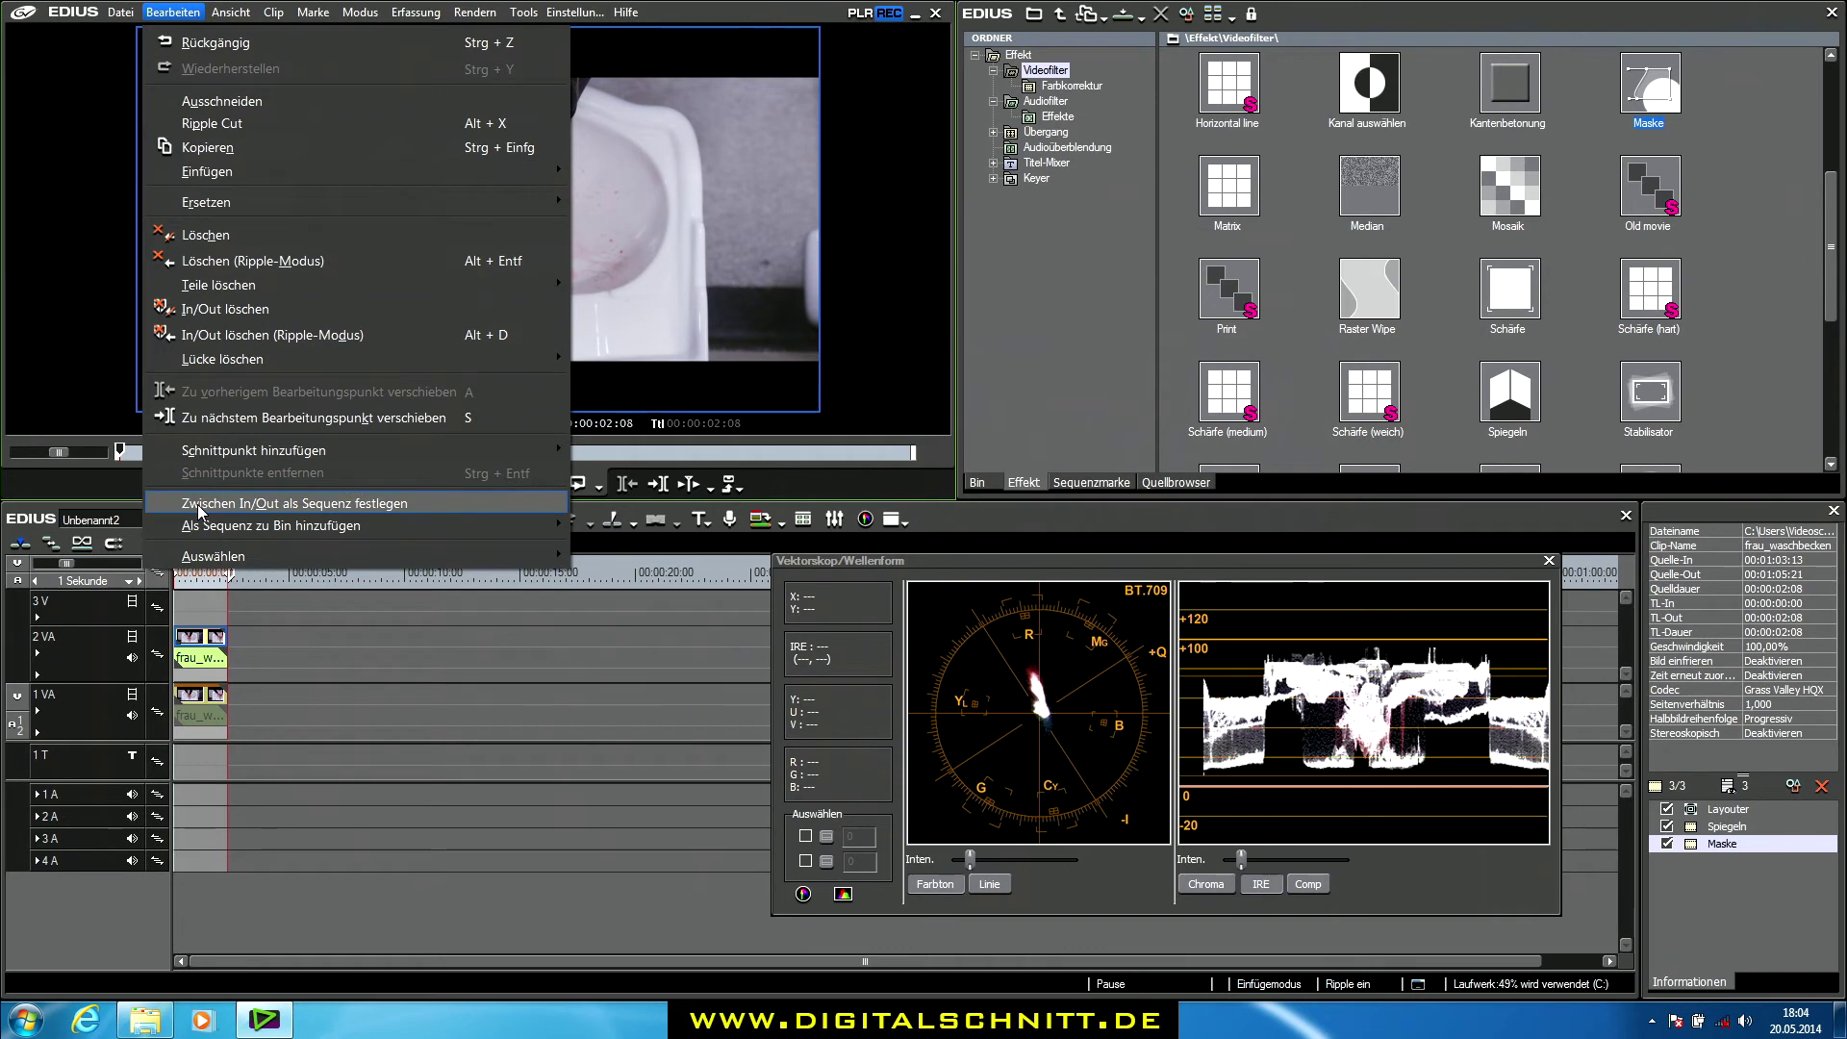
{"action": "left_click", "coordinate": [202, 504]}
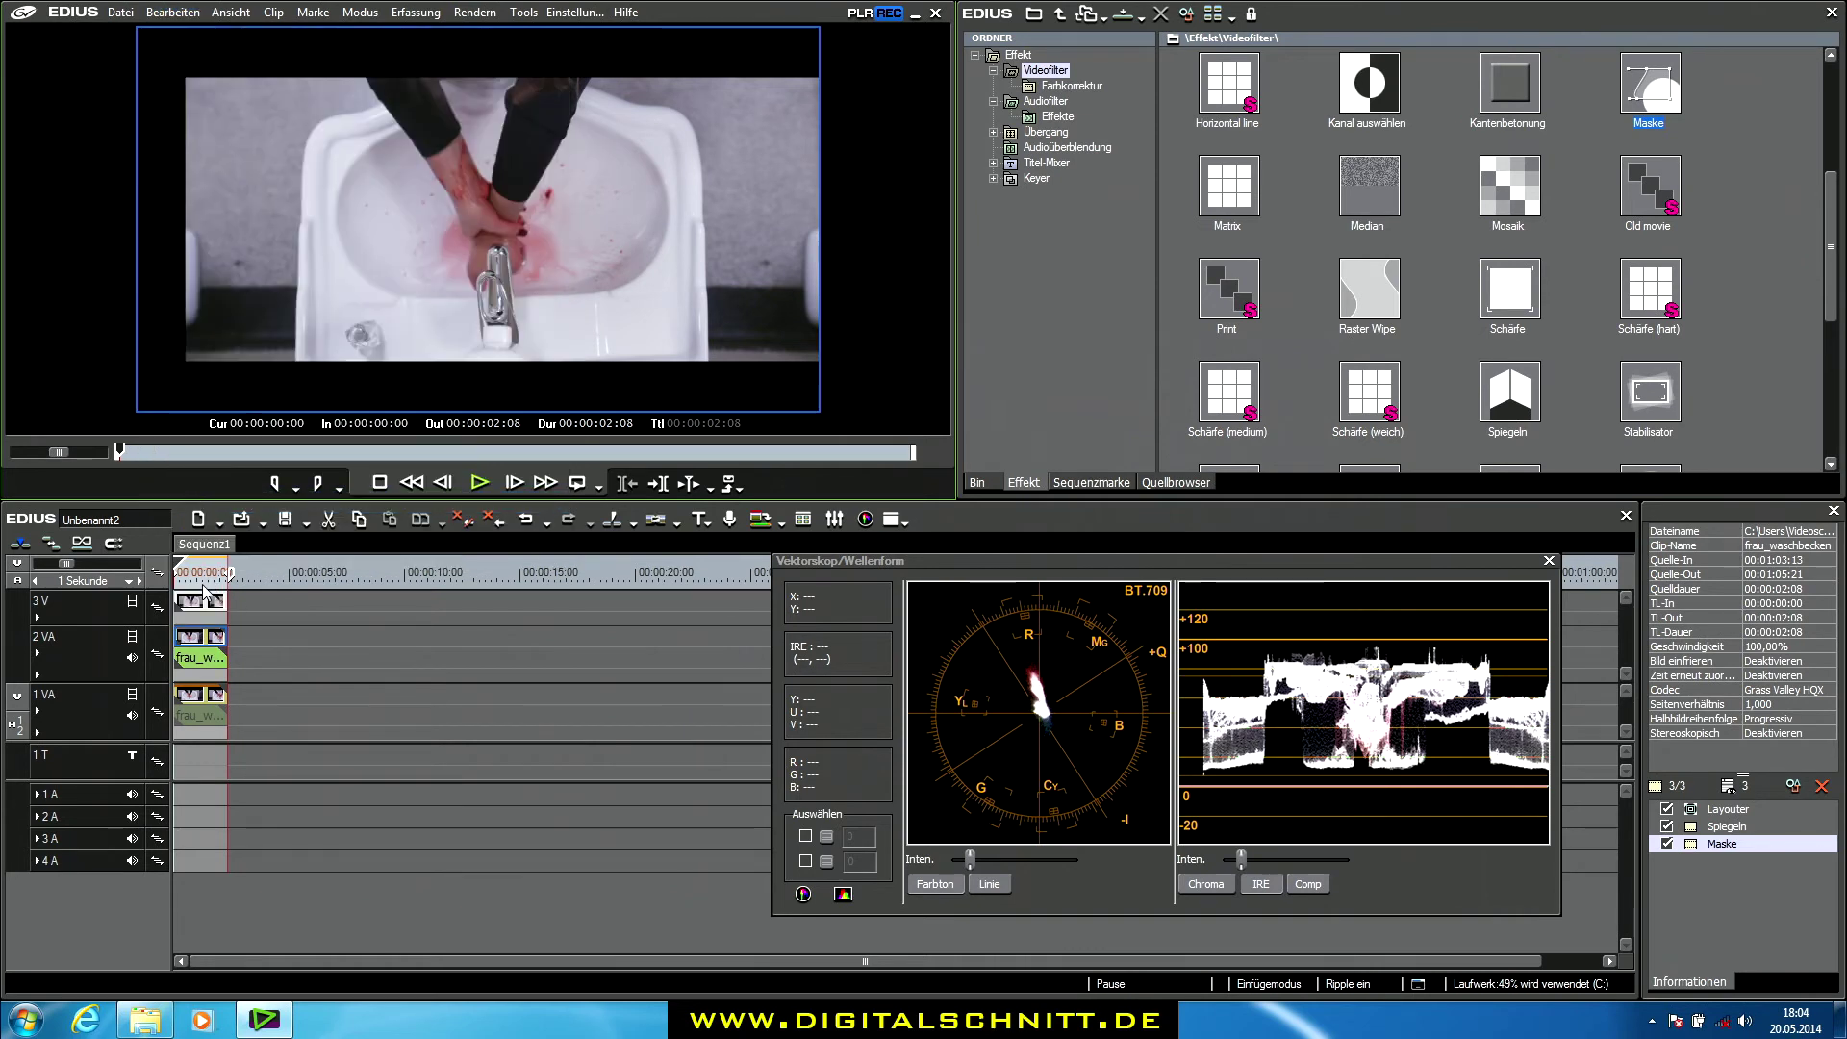
Delete the two original frau_waschbecken clips from tracks 2 VA and 1 VA, keeping the nested sequence on 3 V
{"action": "left_click", "coordinate": [202, 603]}
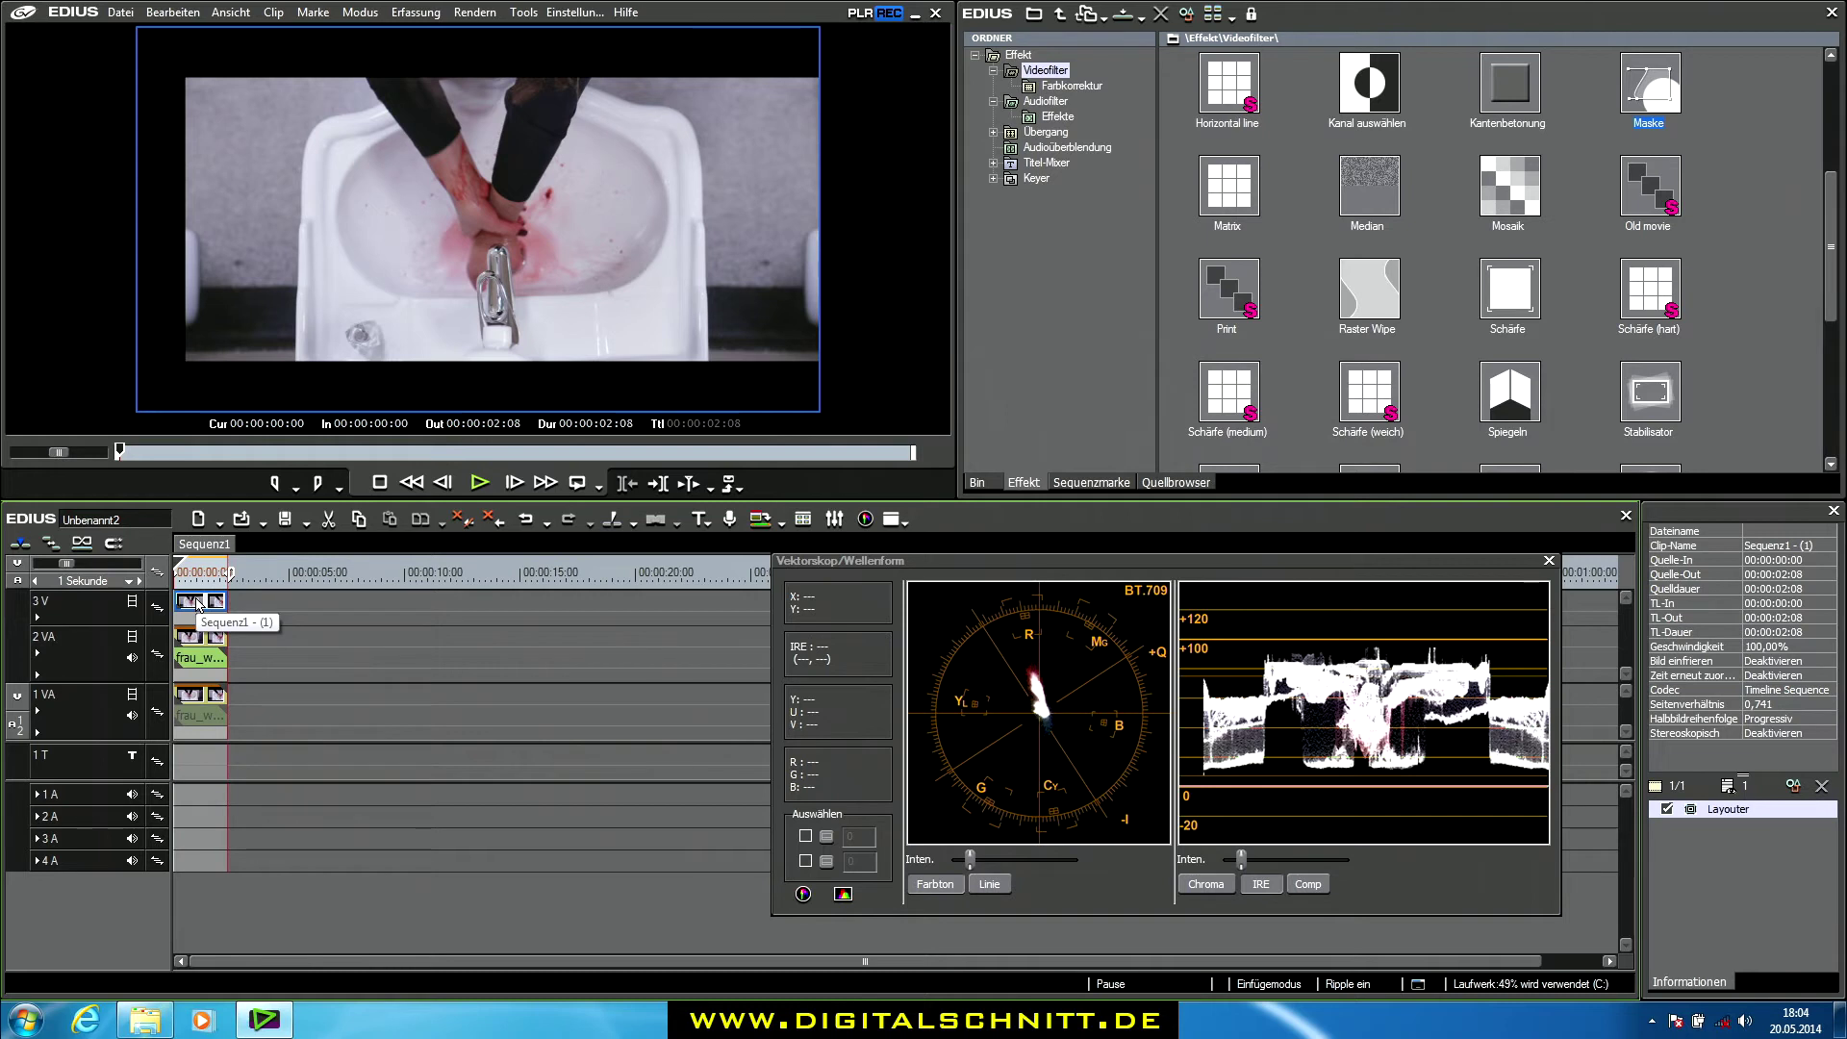
{"action": "left_click", "coordinate": [215, 639]}
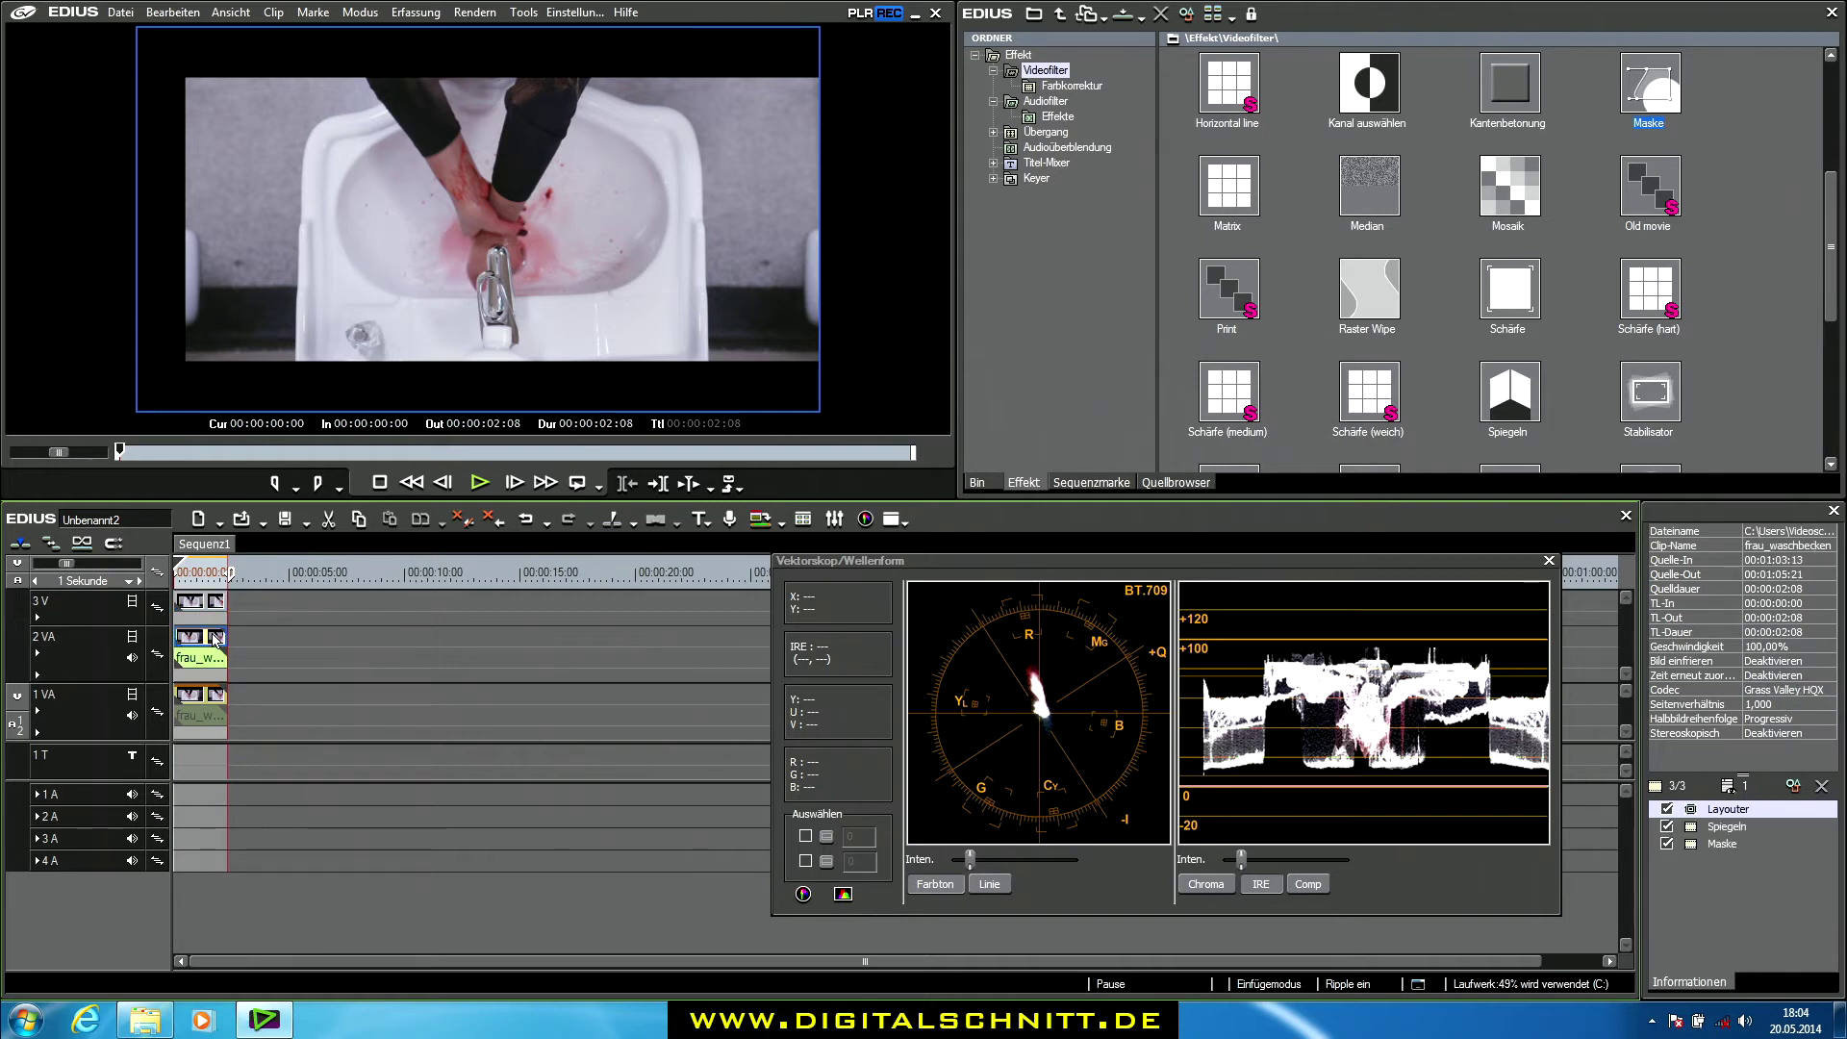
{"action": "left_click", "coordinate": [214, 685]}
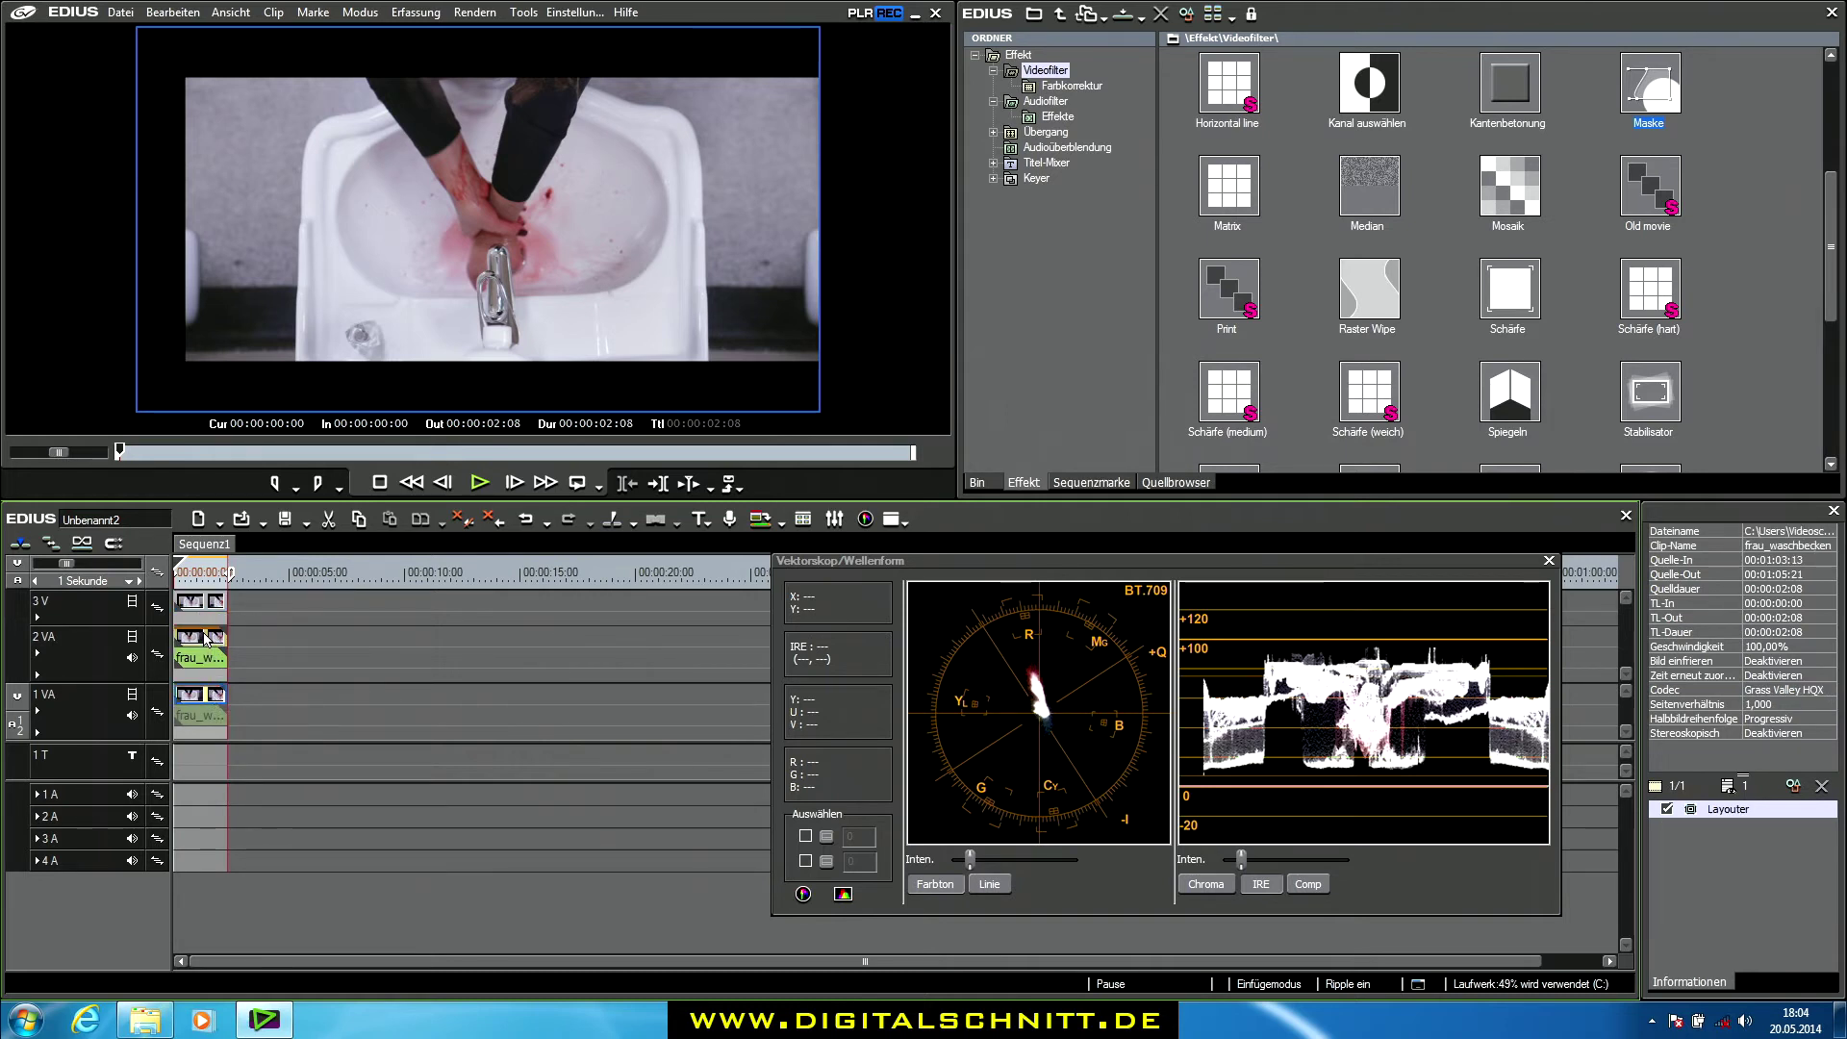
{"action": "left_click", "coordinate": [206, 638]}
{"action": "left_click", "coordinate": [209, 696]}
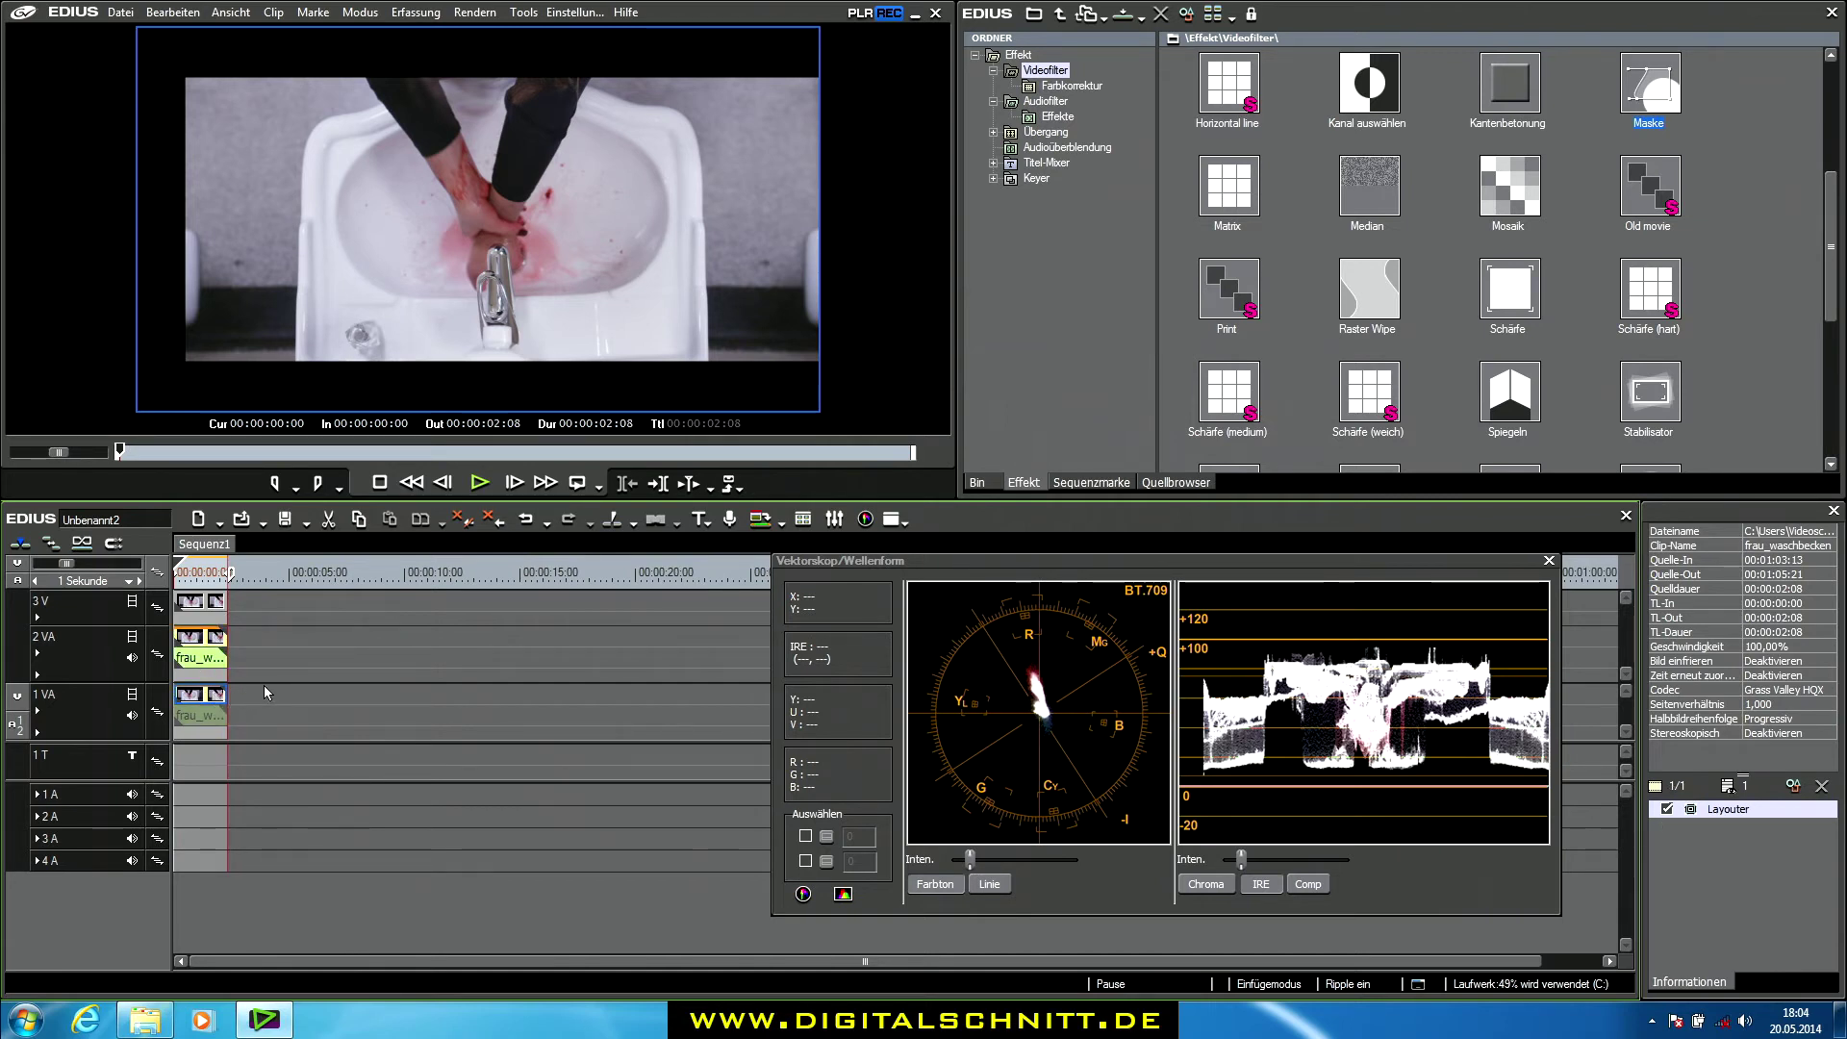
{"action": "key", "text": "Delete"}
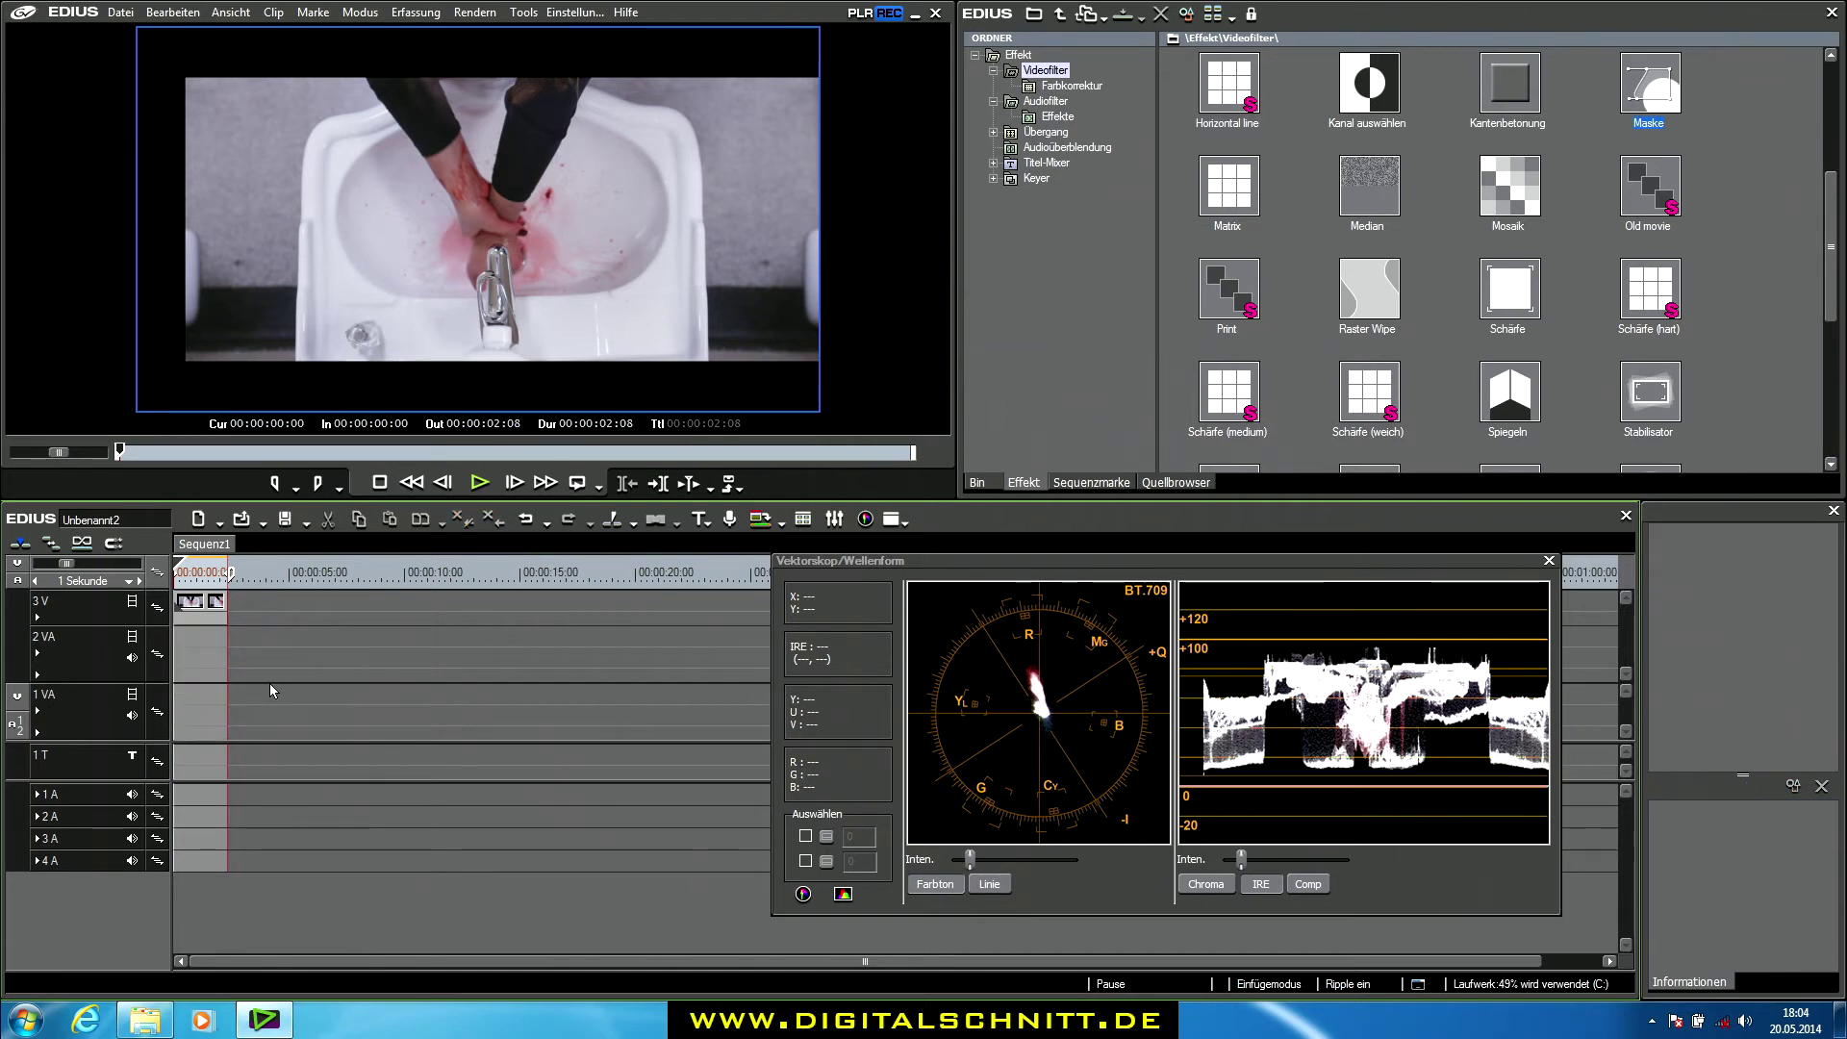
Open the nested sequence to view the clips inside it and return to Sequenz1
{"action": "left_click", "coordinate": [216, 601]}
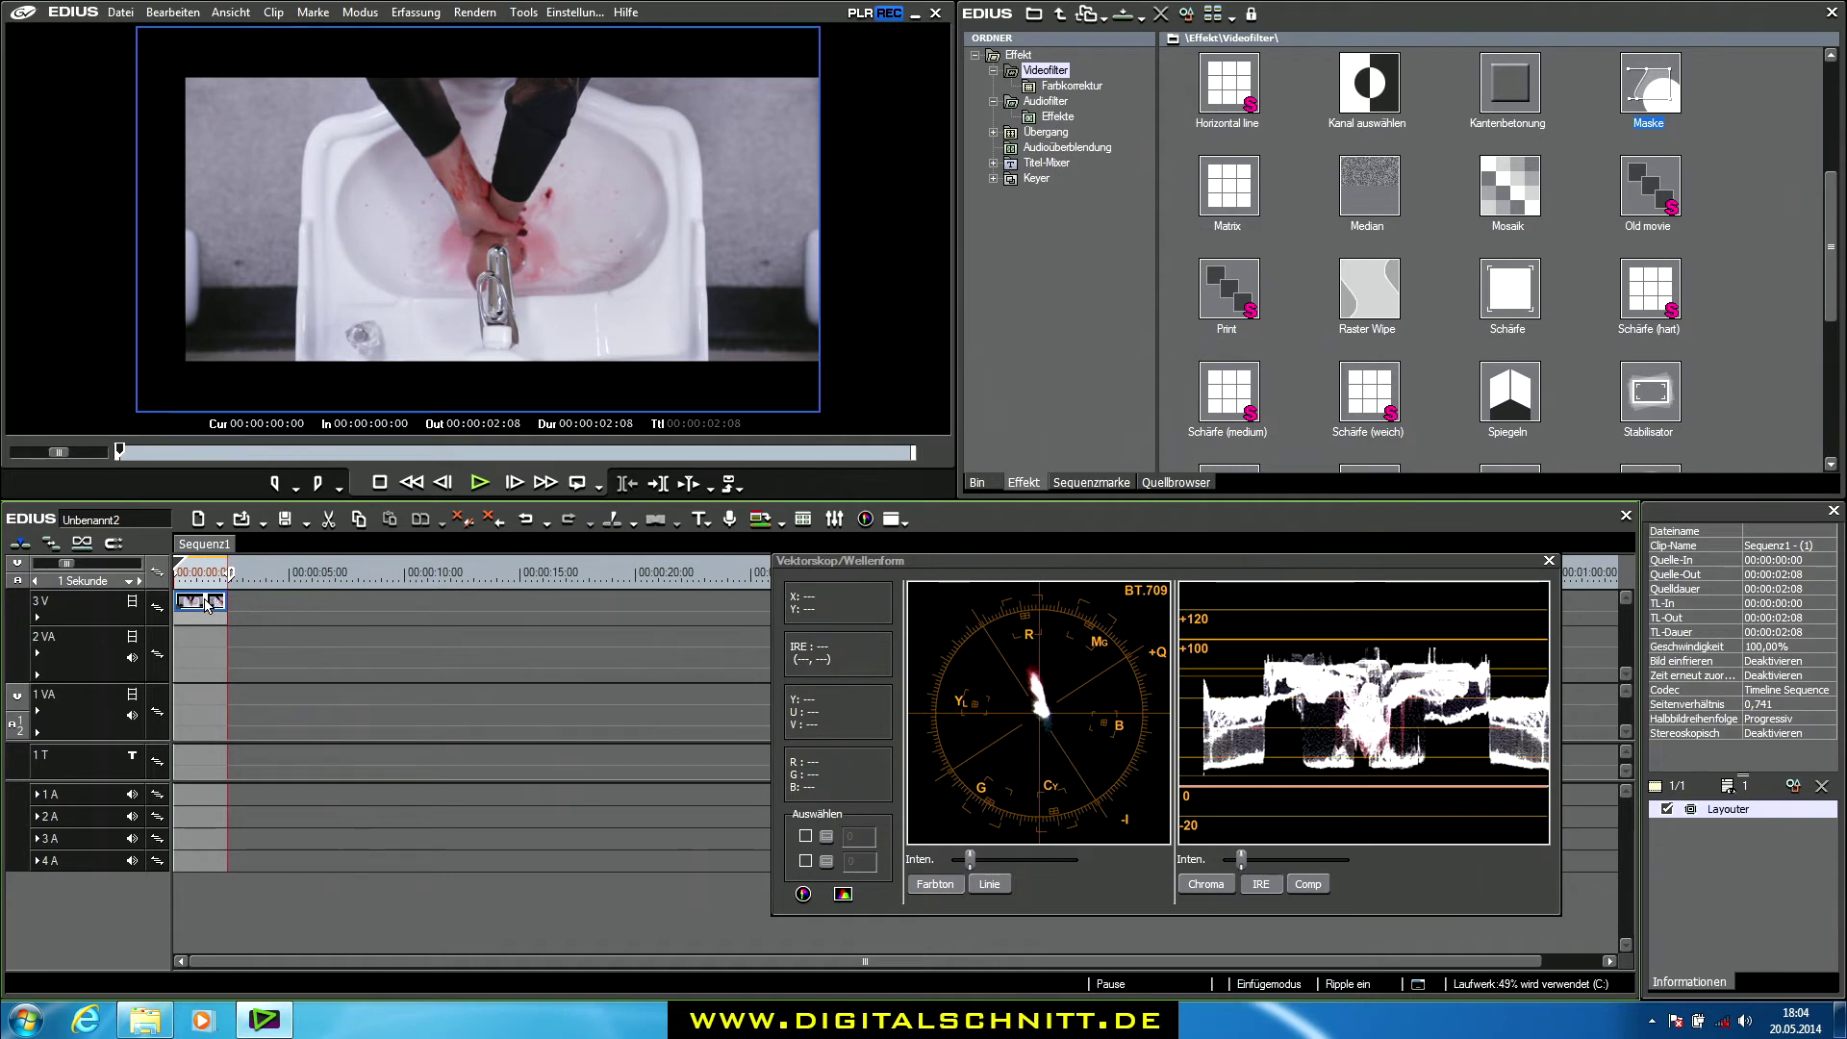
{"action": "double_click", "coordinate": [205, 601]}
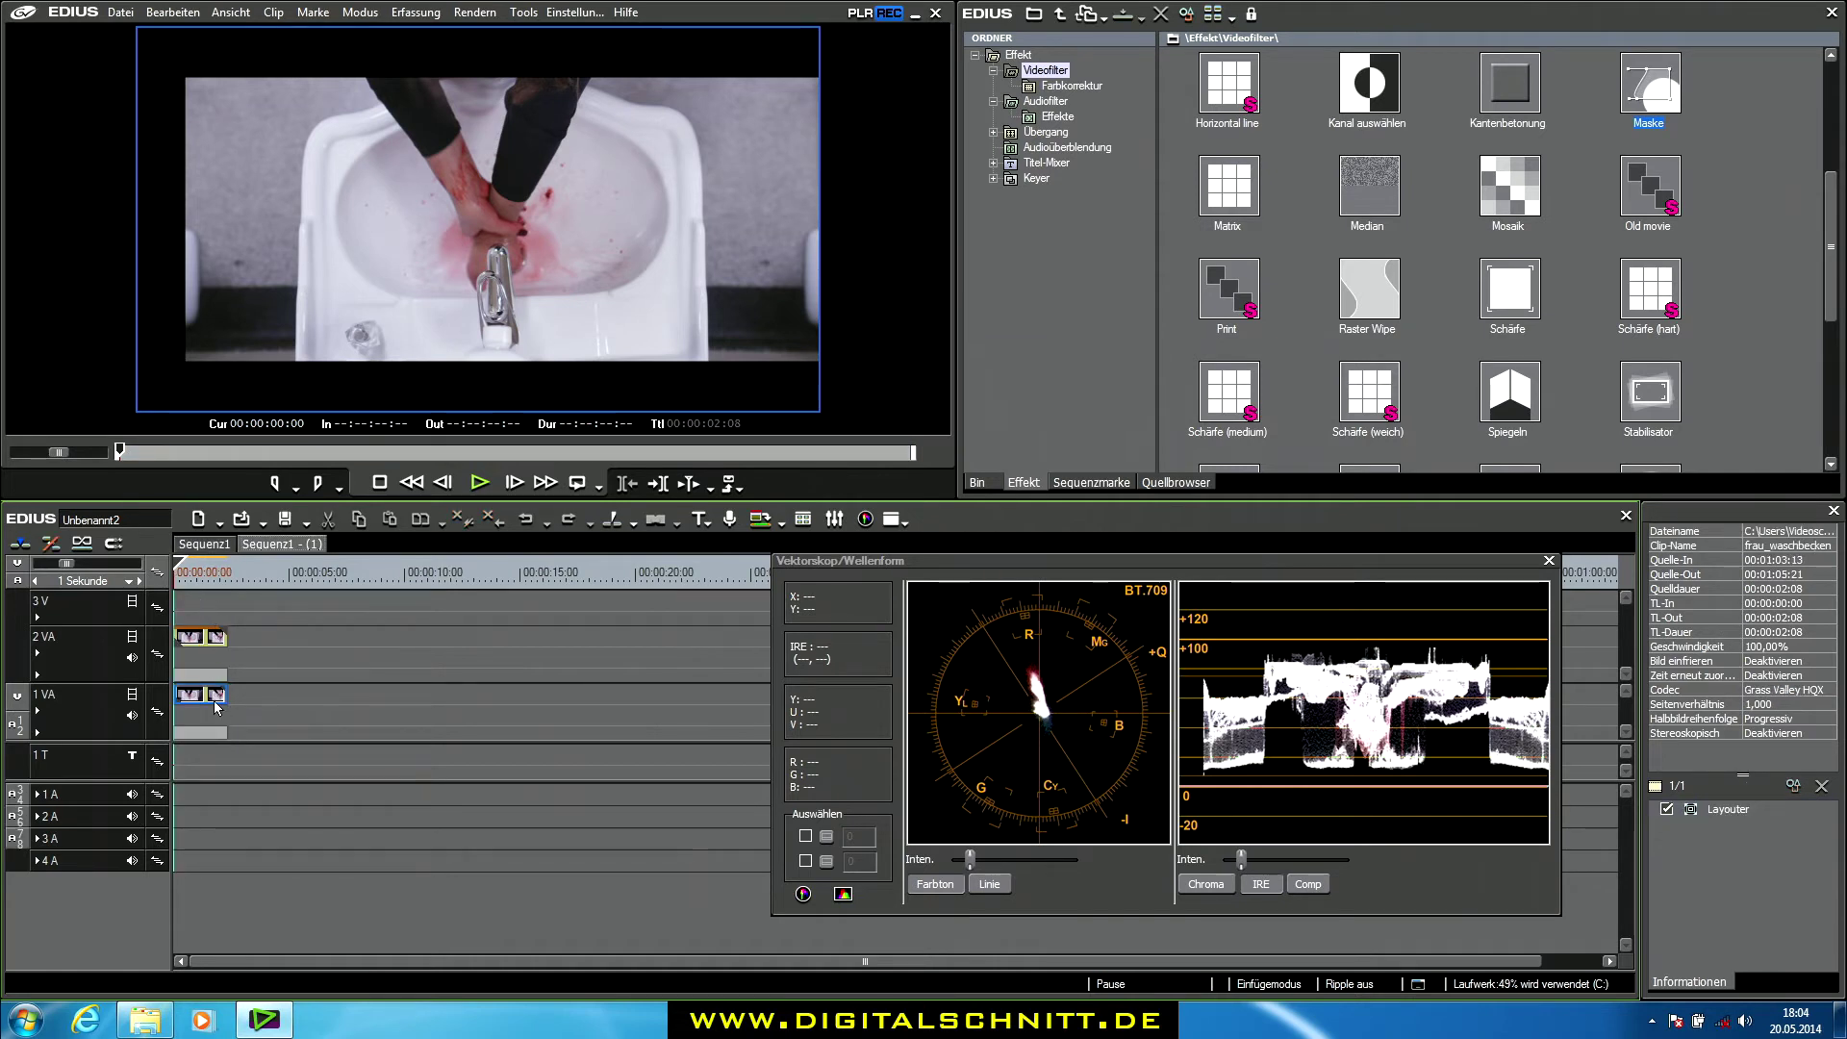
{"action": "left_click", "coordinate": [204, 544]}
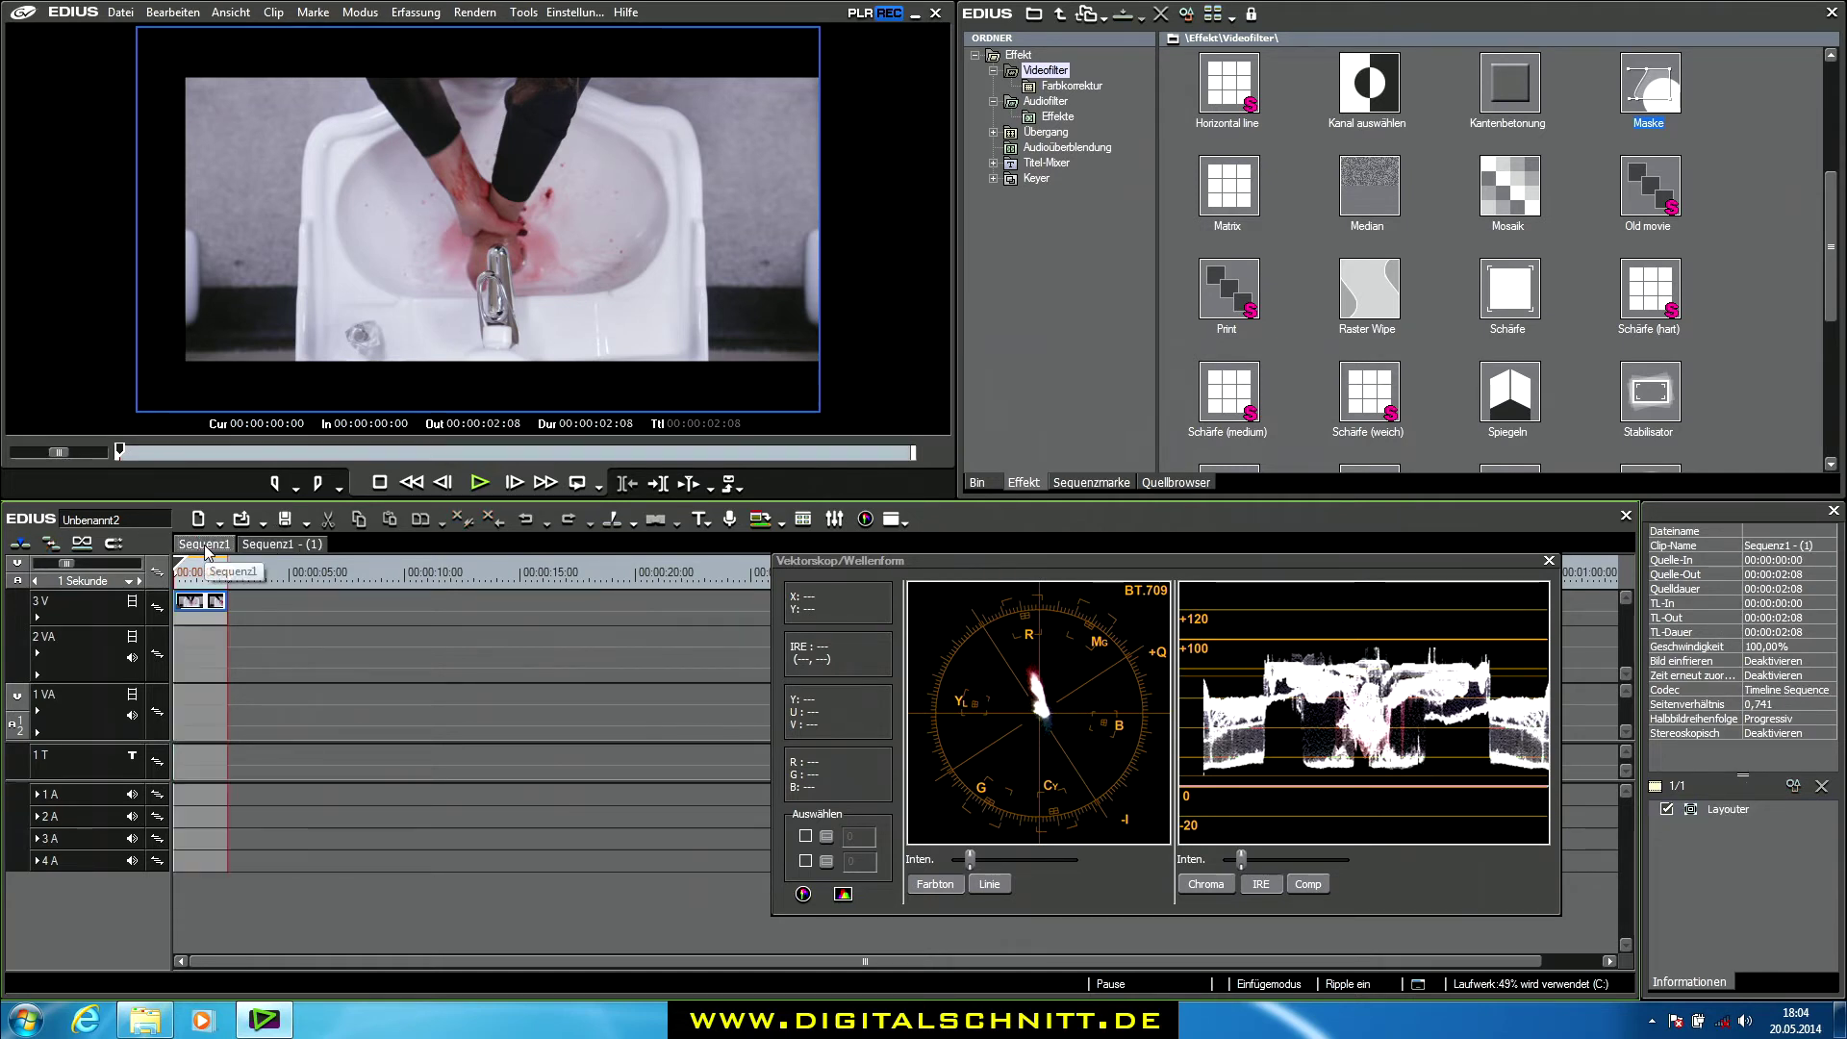
Move the nested sequence from track 3 V to 1 VA and apply the YUV-Kurve filter to it
{"action": "left_click_drag", "start_coordinate": [204, 601], "coordinate": [204, 695]}
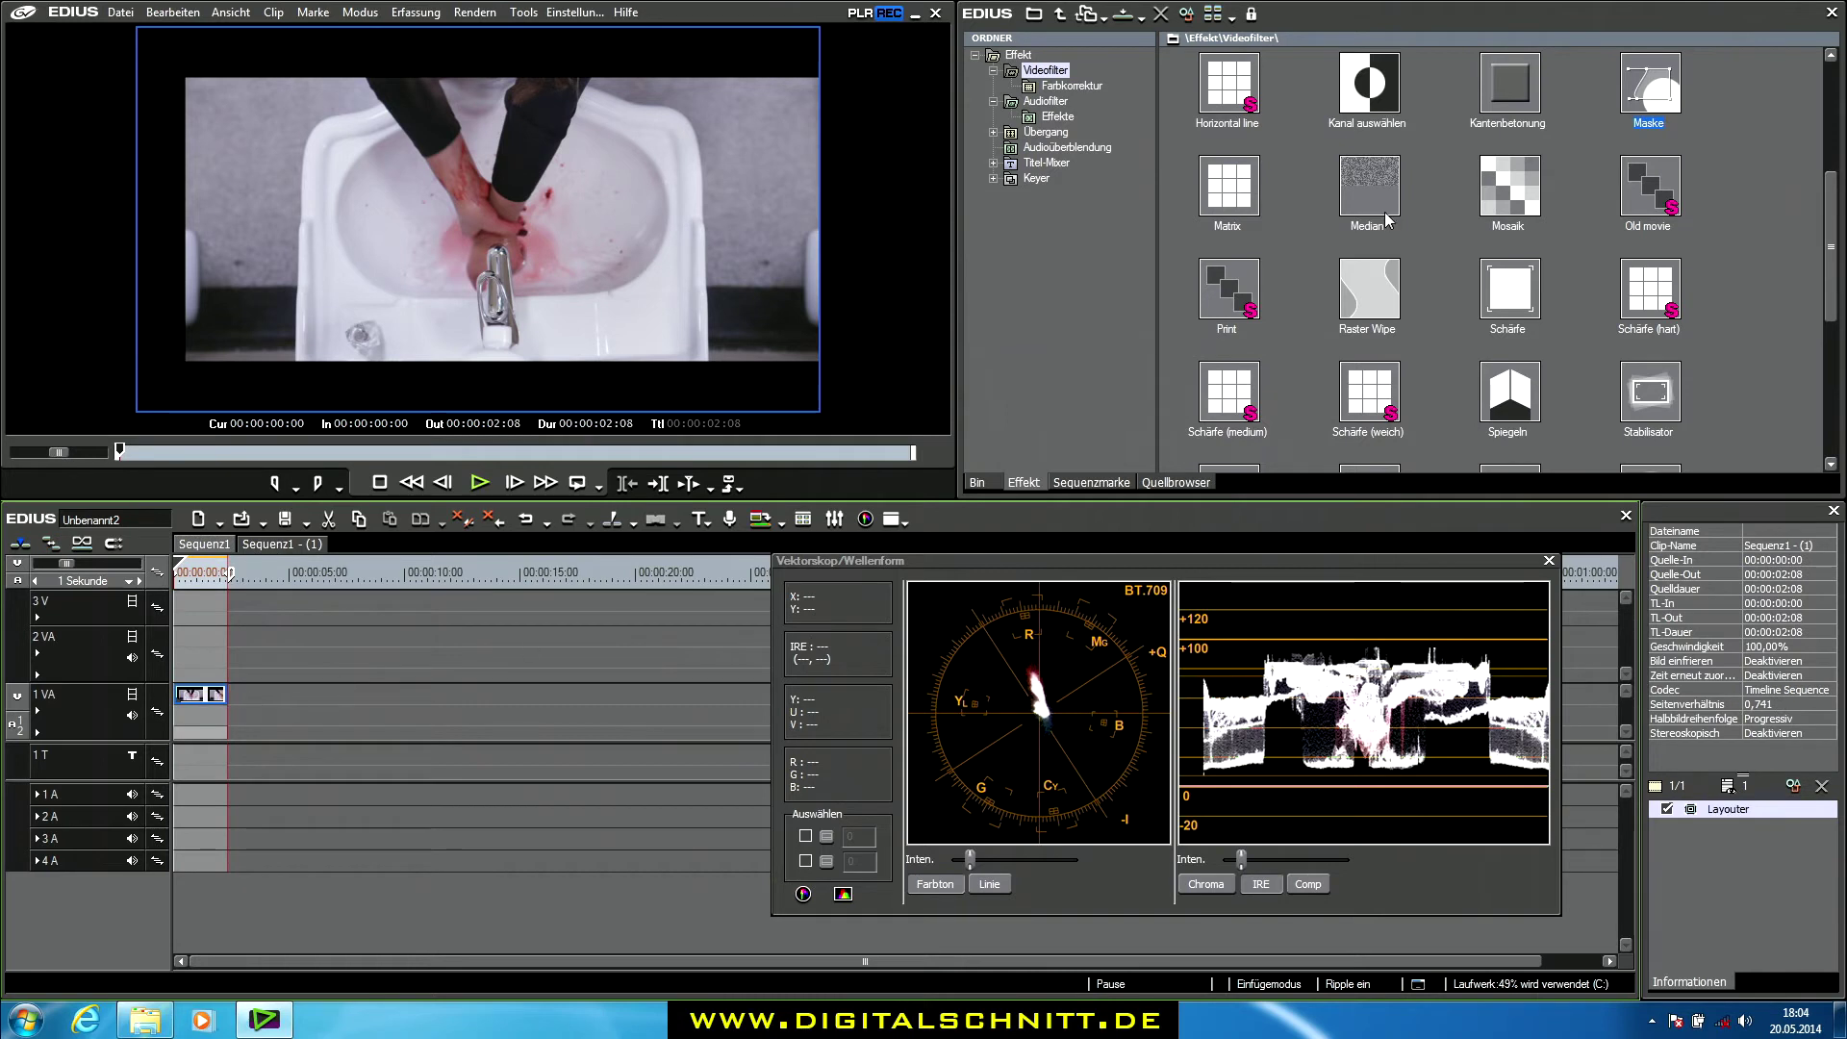
{"action": "left_click", "coordinate": [1071, 86]}
{"action": "left_click_drag", "start_coordinate": [1363, 390], "coordinate": [207, 695]}
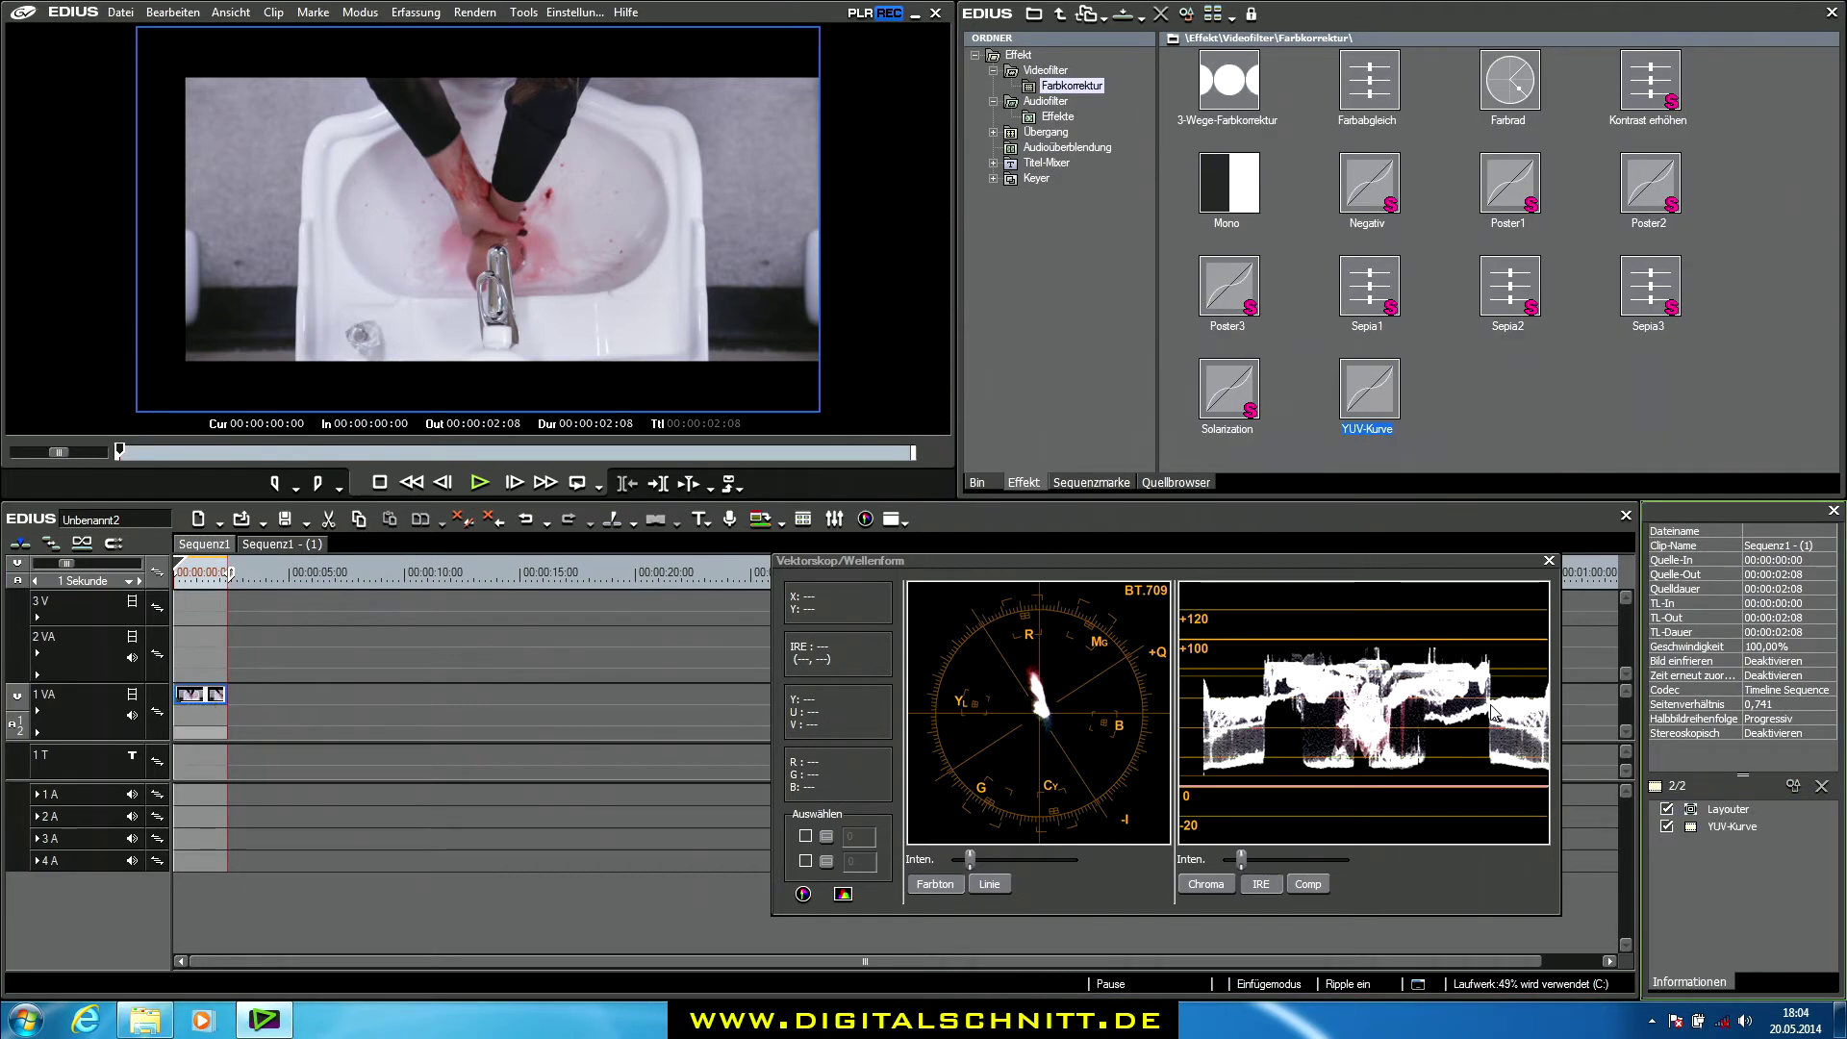
Shape the nested sequence's Y curve into an S with lowered shadows and raised highlights, and compare the filter on and off
{"action": "left_click", "coordinate": [1720, 829]}
{"action": "double_click", "coordinate": [1720, 830]}
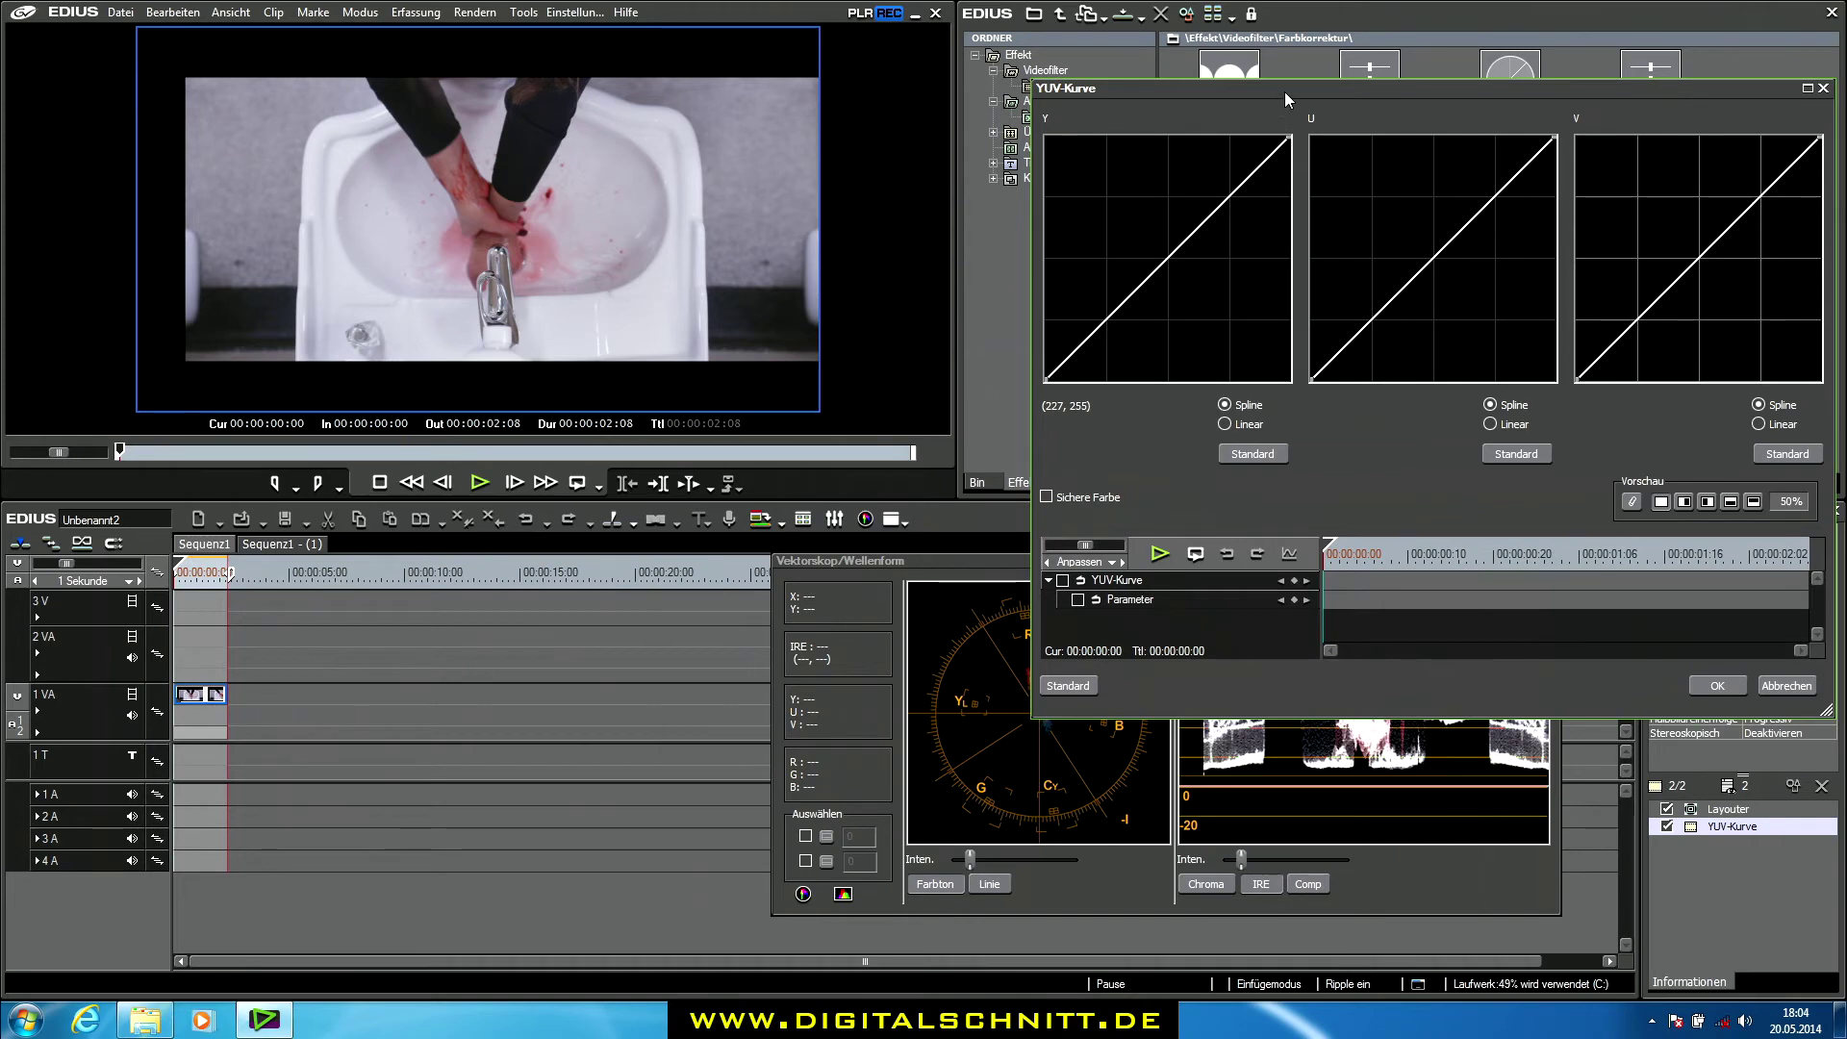
{"action": "left_click_drag", "start_coordinate": [1285, 94], "coordinate": [1360, 74]}
{"action": "left_click_drag", "start_coordinate": [1059, 564], "coordinate": [532, 554]}
{"action": "left_click_drag", "start_coordinate": [1185, 296], "coordinate": [1186, 316]}
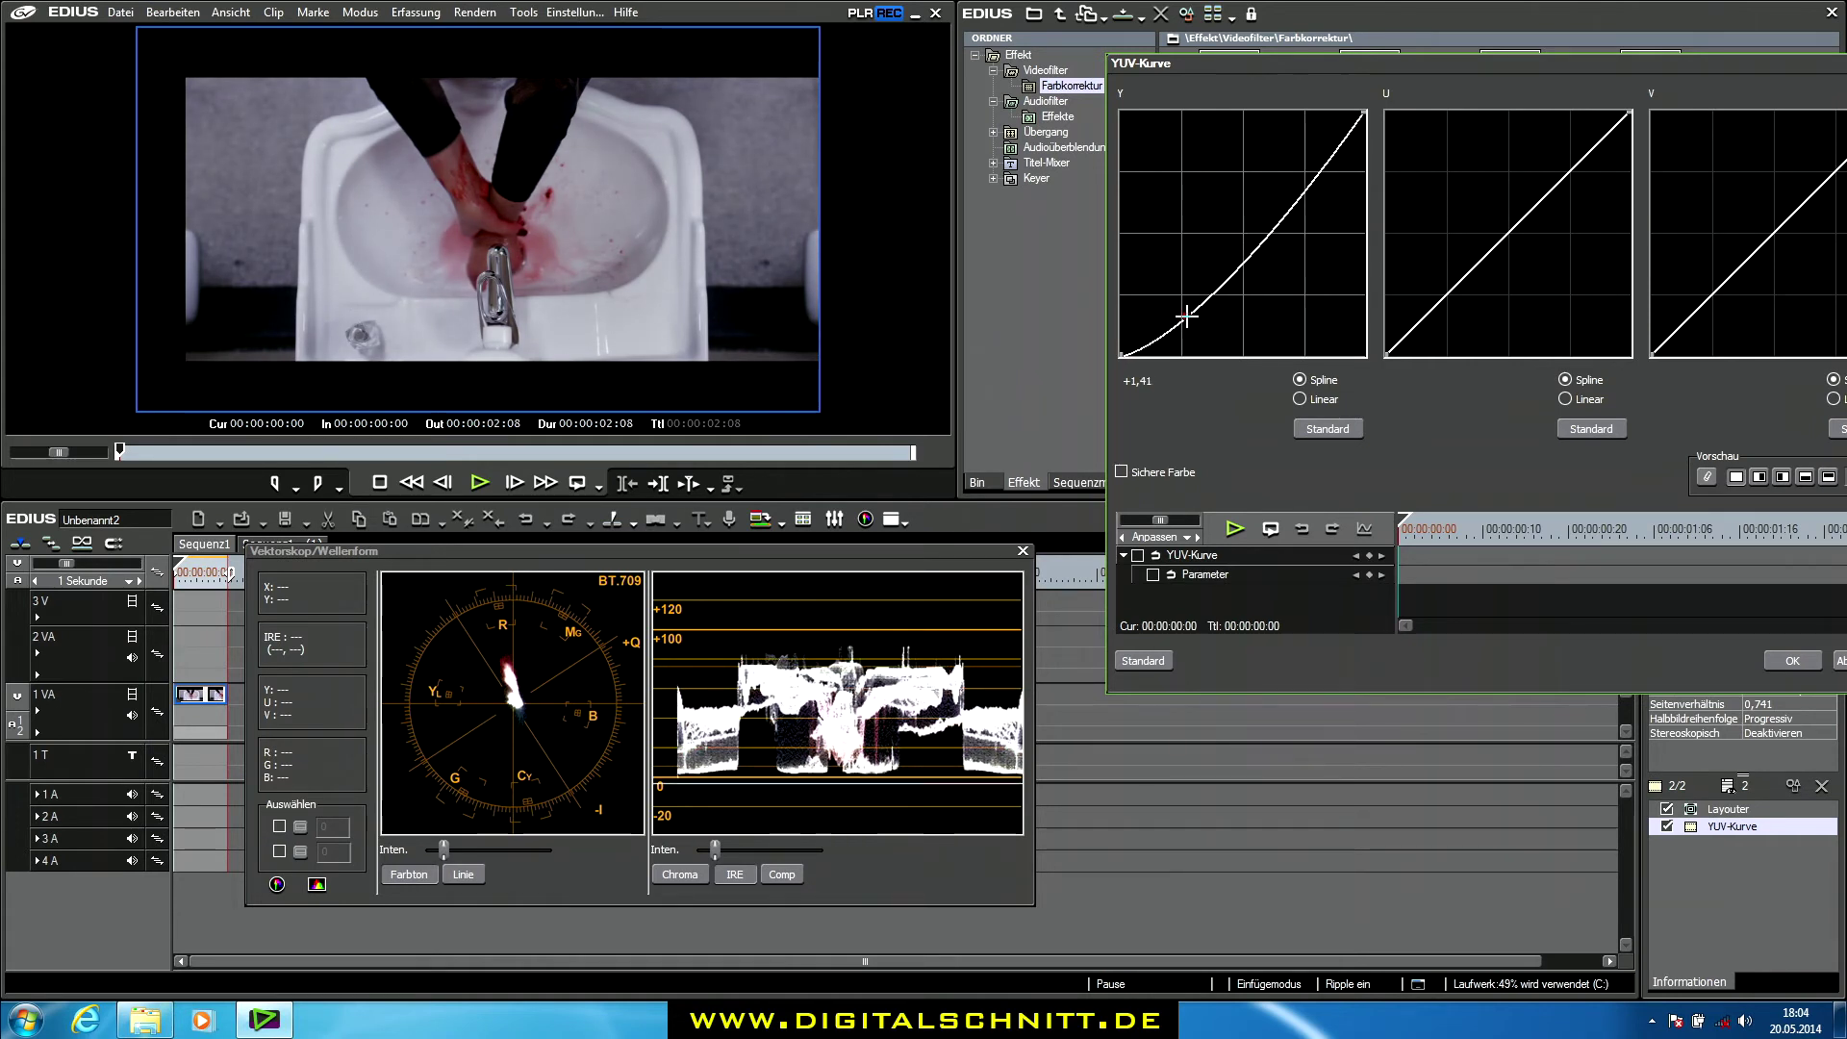
{"action": "left_click_drag", "start_coordinate": [1319, 165], "coordinate": [1308, 151]}
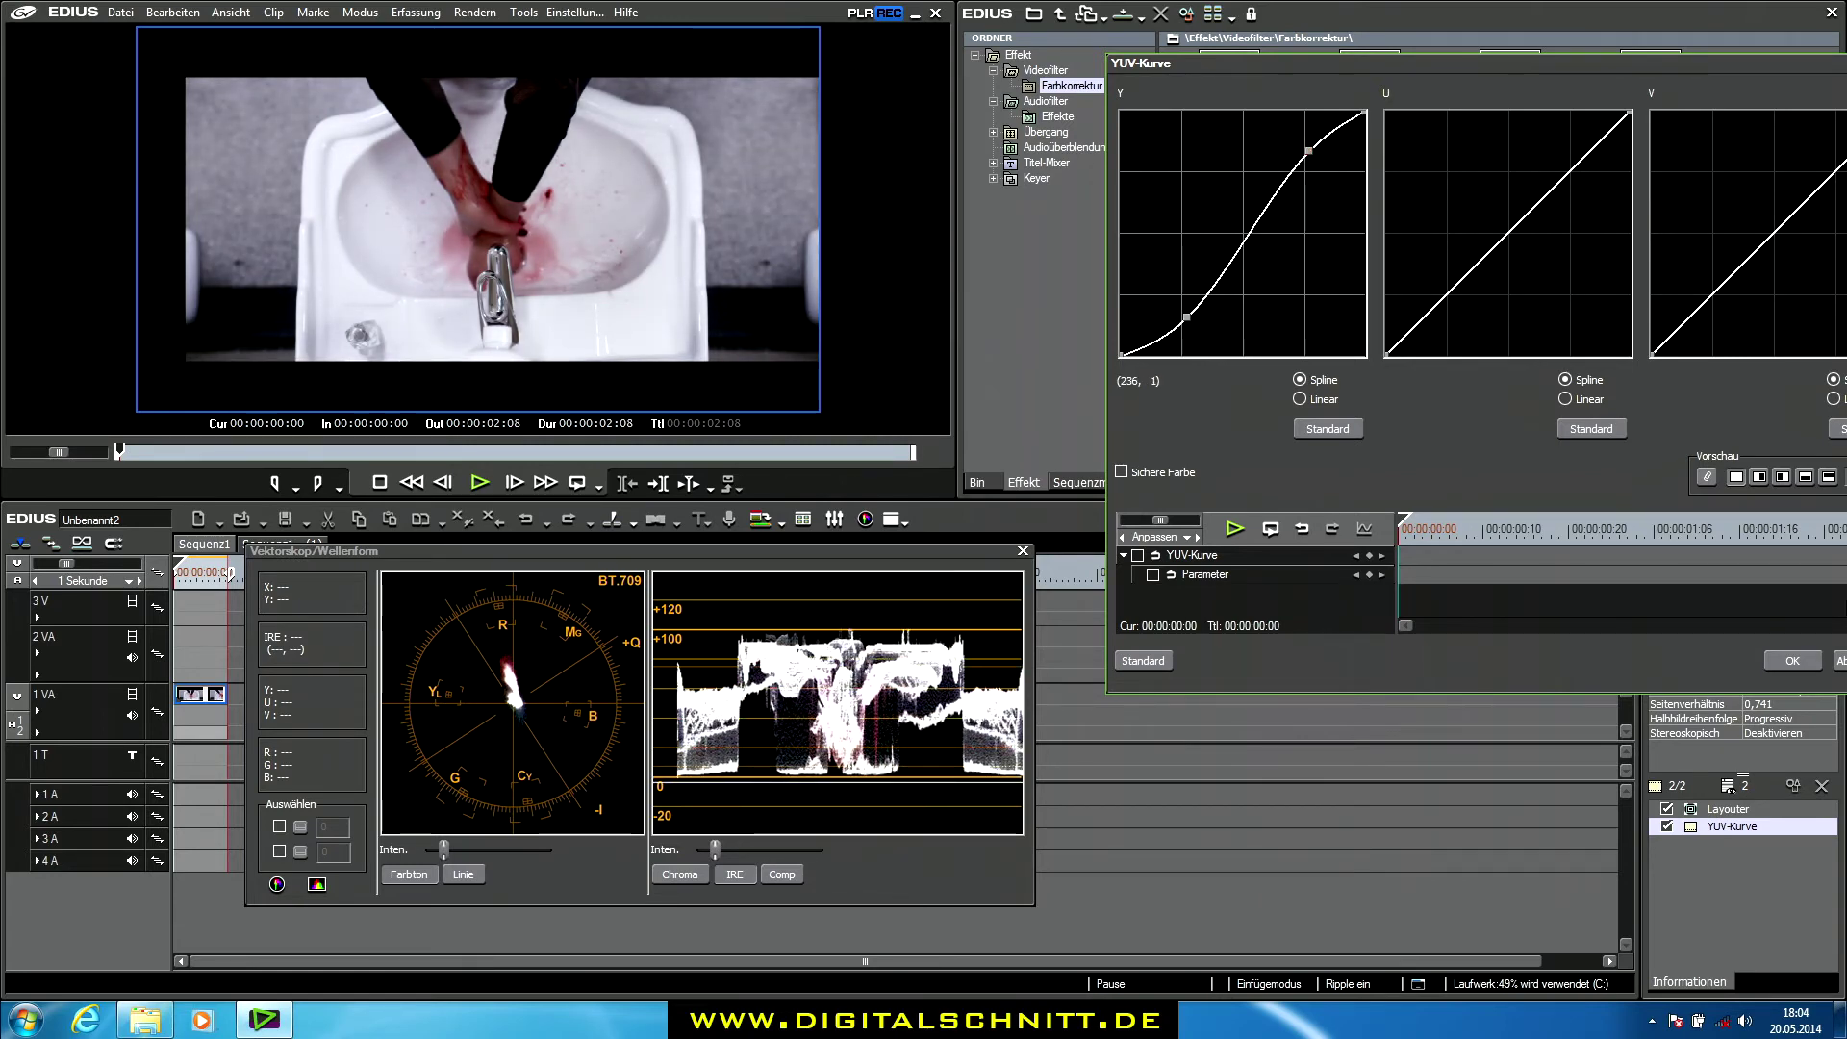
{"action": "left_click", "coordinate": [1793, 660]}
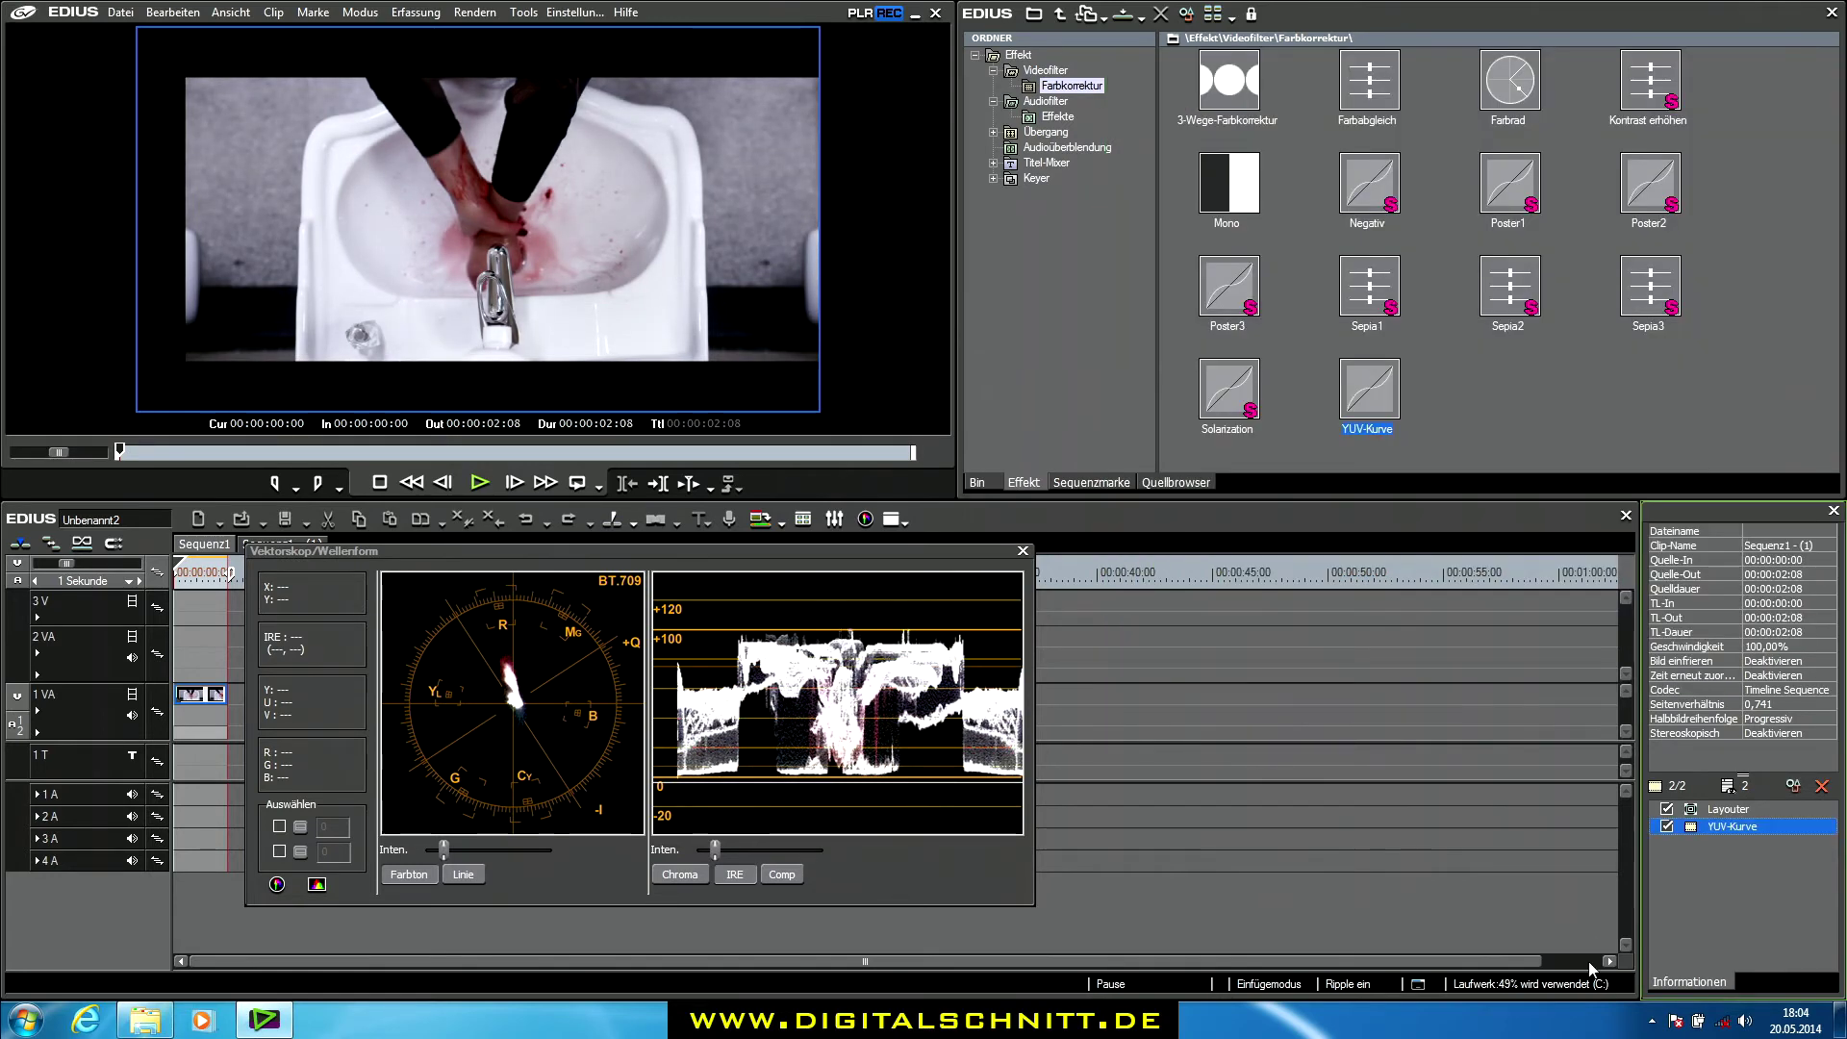
{"action": "left_click", "coordinate": [1667, 826]}
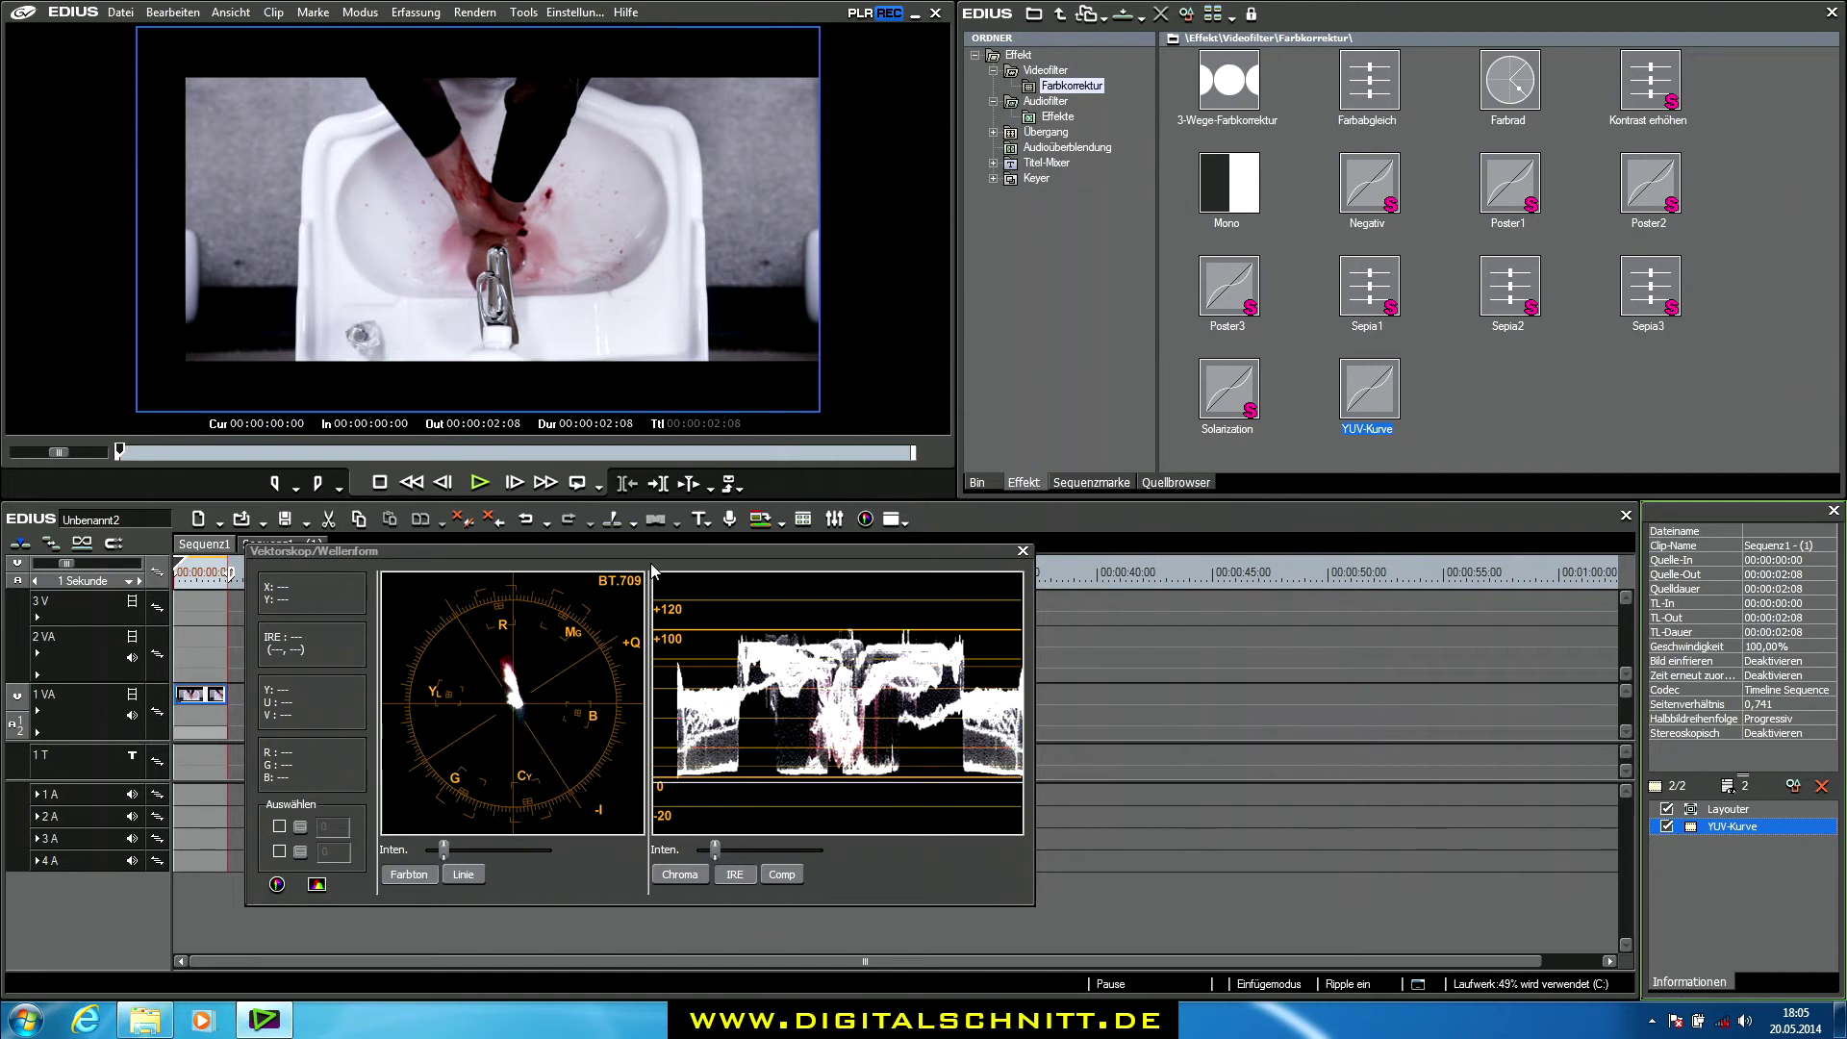
Replace the nested sequence on track 1 VA with the im_Auto clip from the DEMOCLIPS folder, keeping the scope window clear of it
{"action": "left_click_drag", "start_coordinate": [656, 556], "coordinate": [880, 595]}
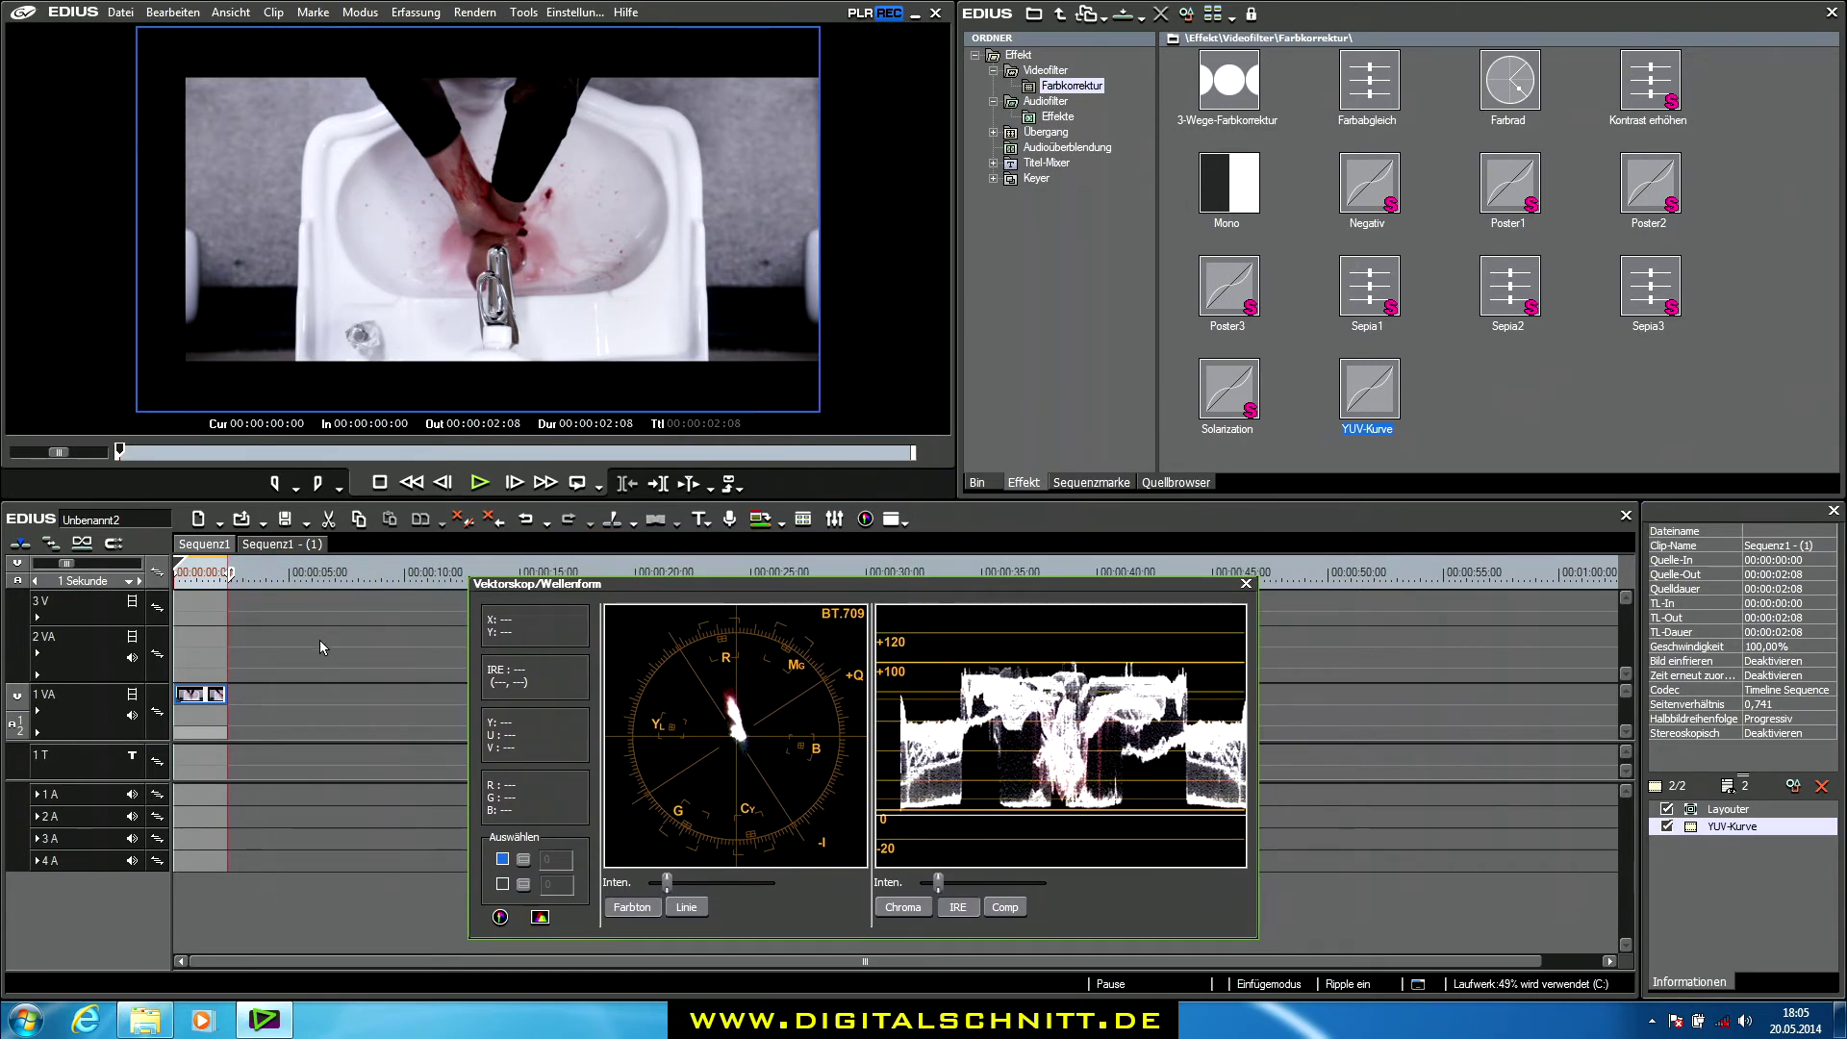
{"action": "left_click", "coordinate": [239, 676]}
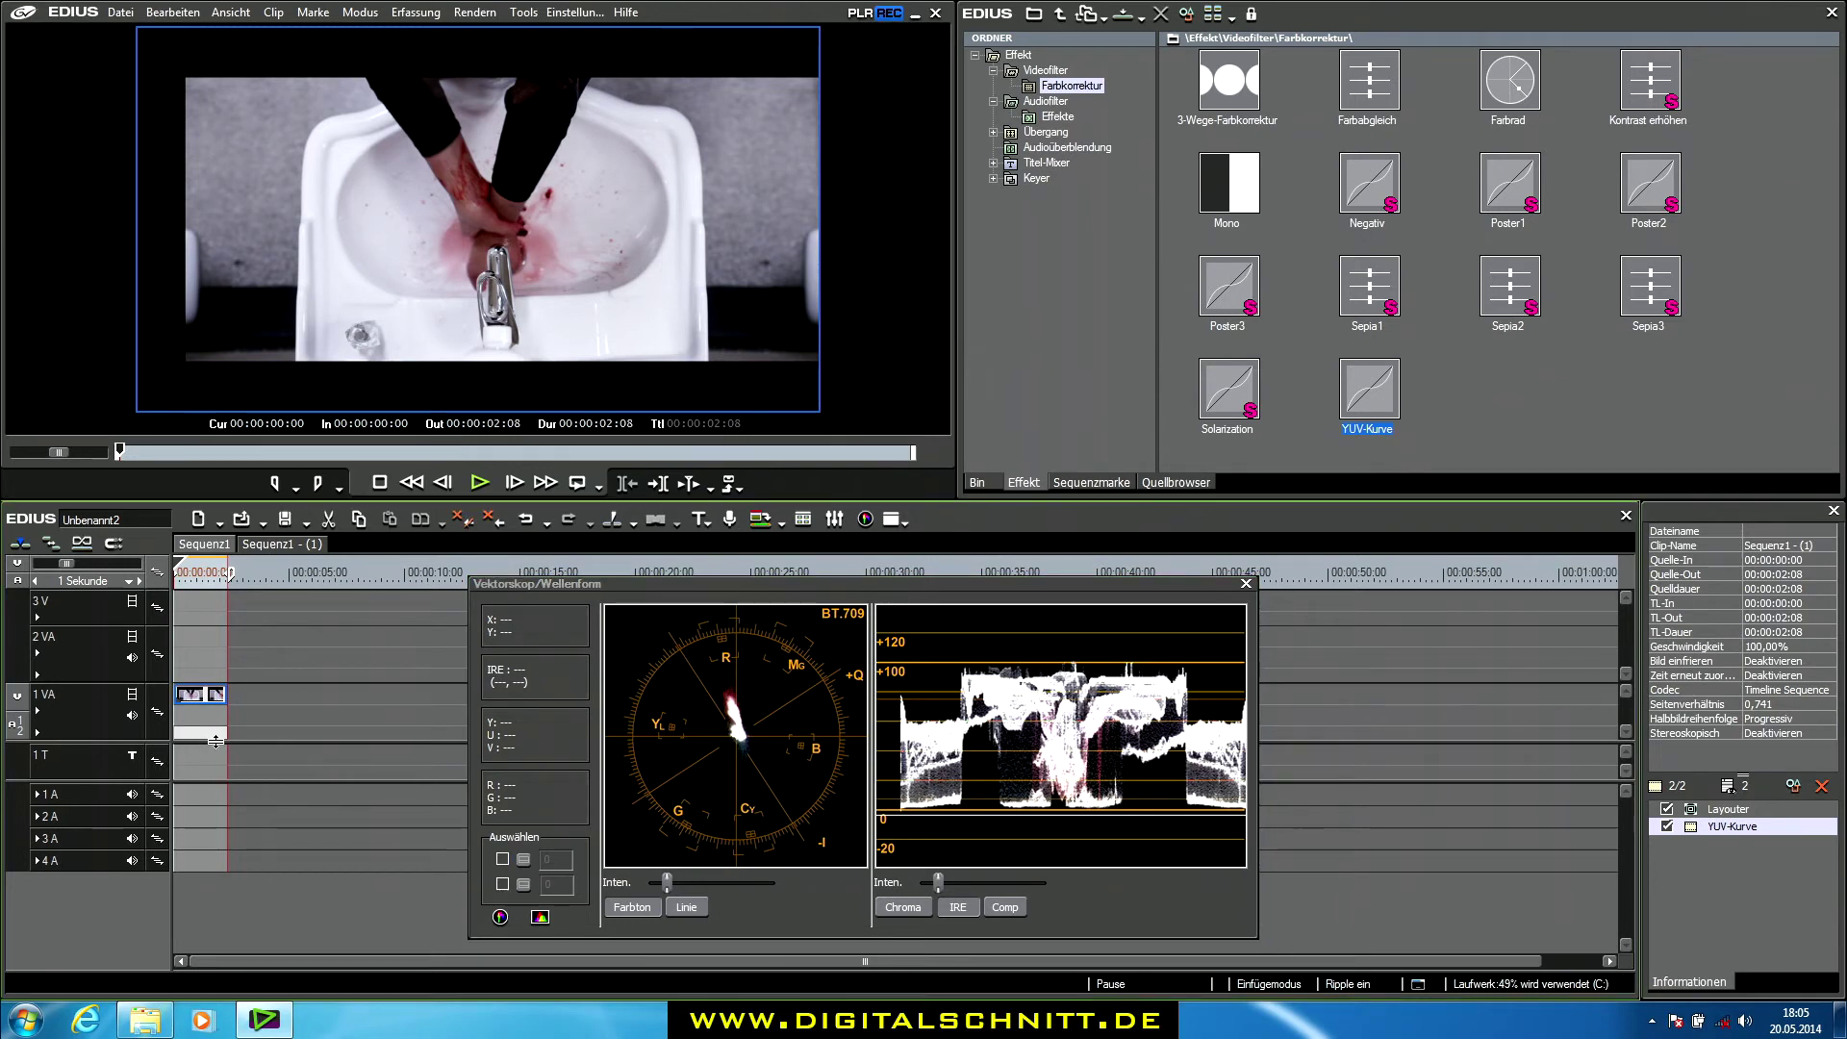
{"action": "key", "text": "Delete"}
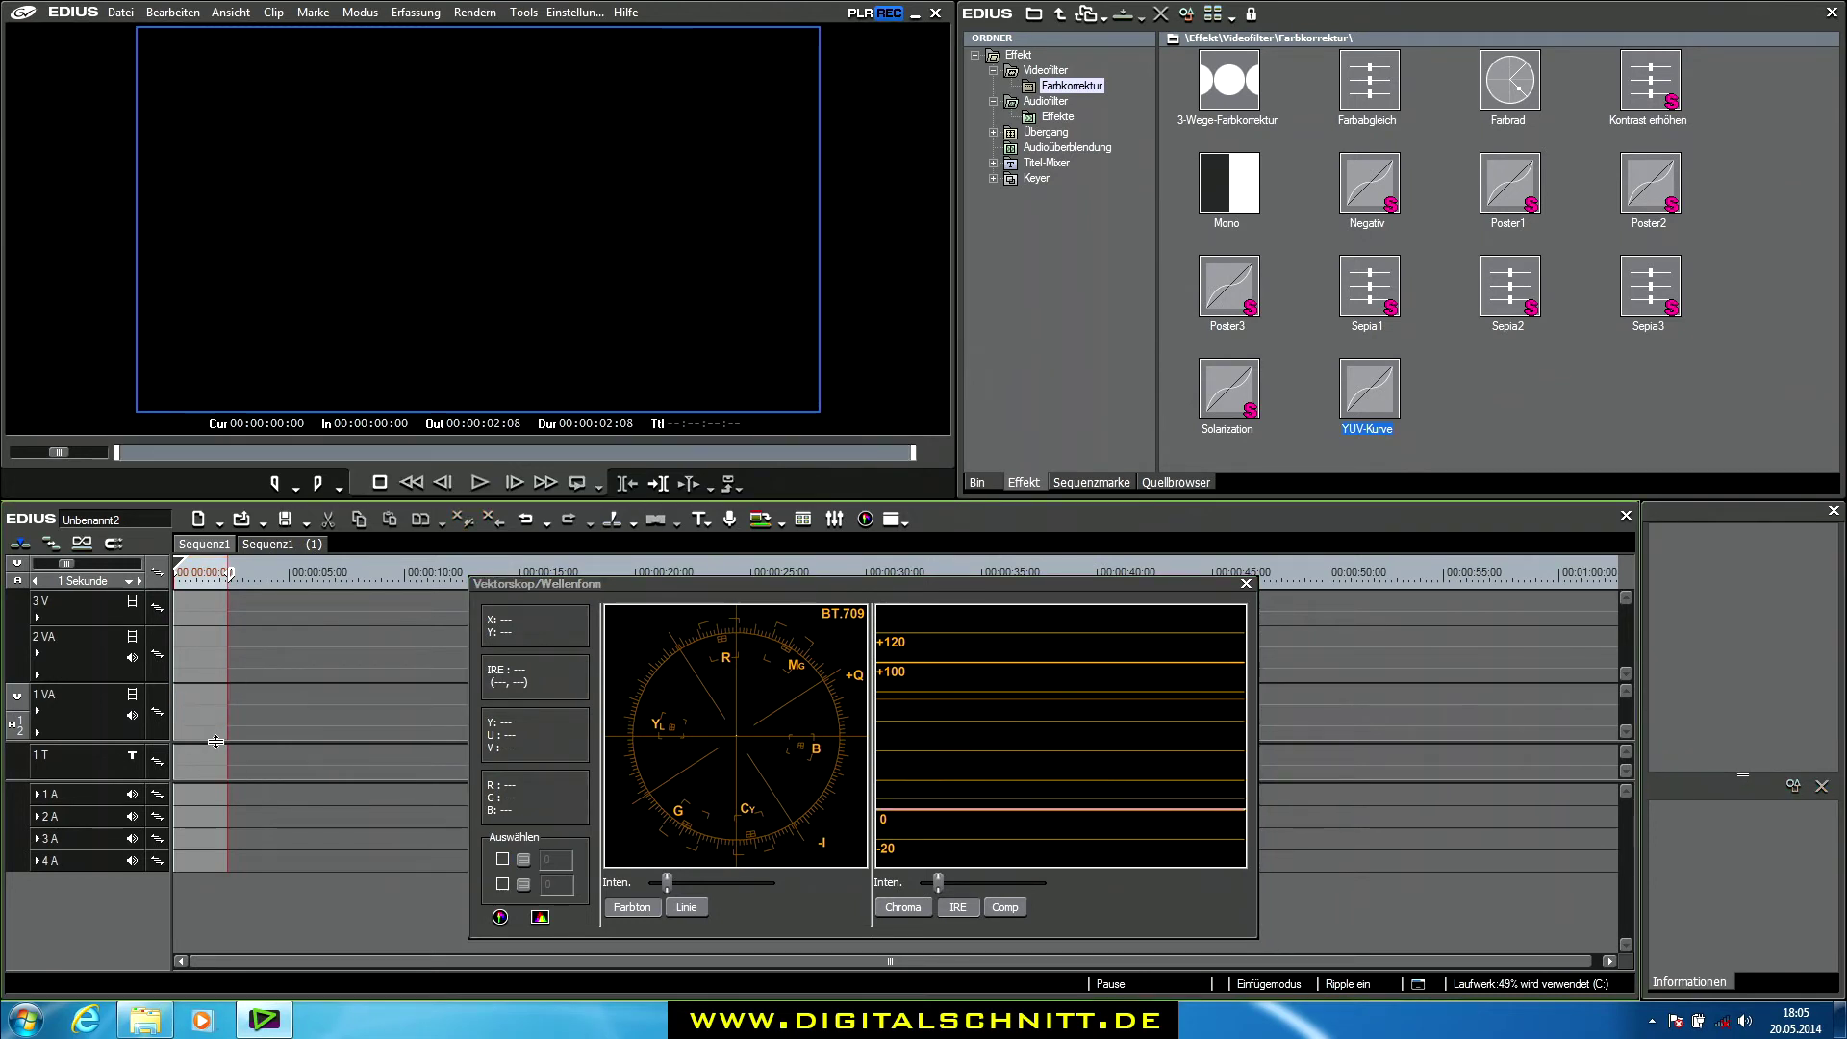
{"action": "left_click", "coordinate": [975, 483]}
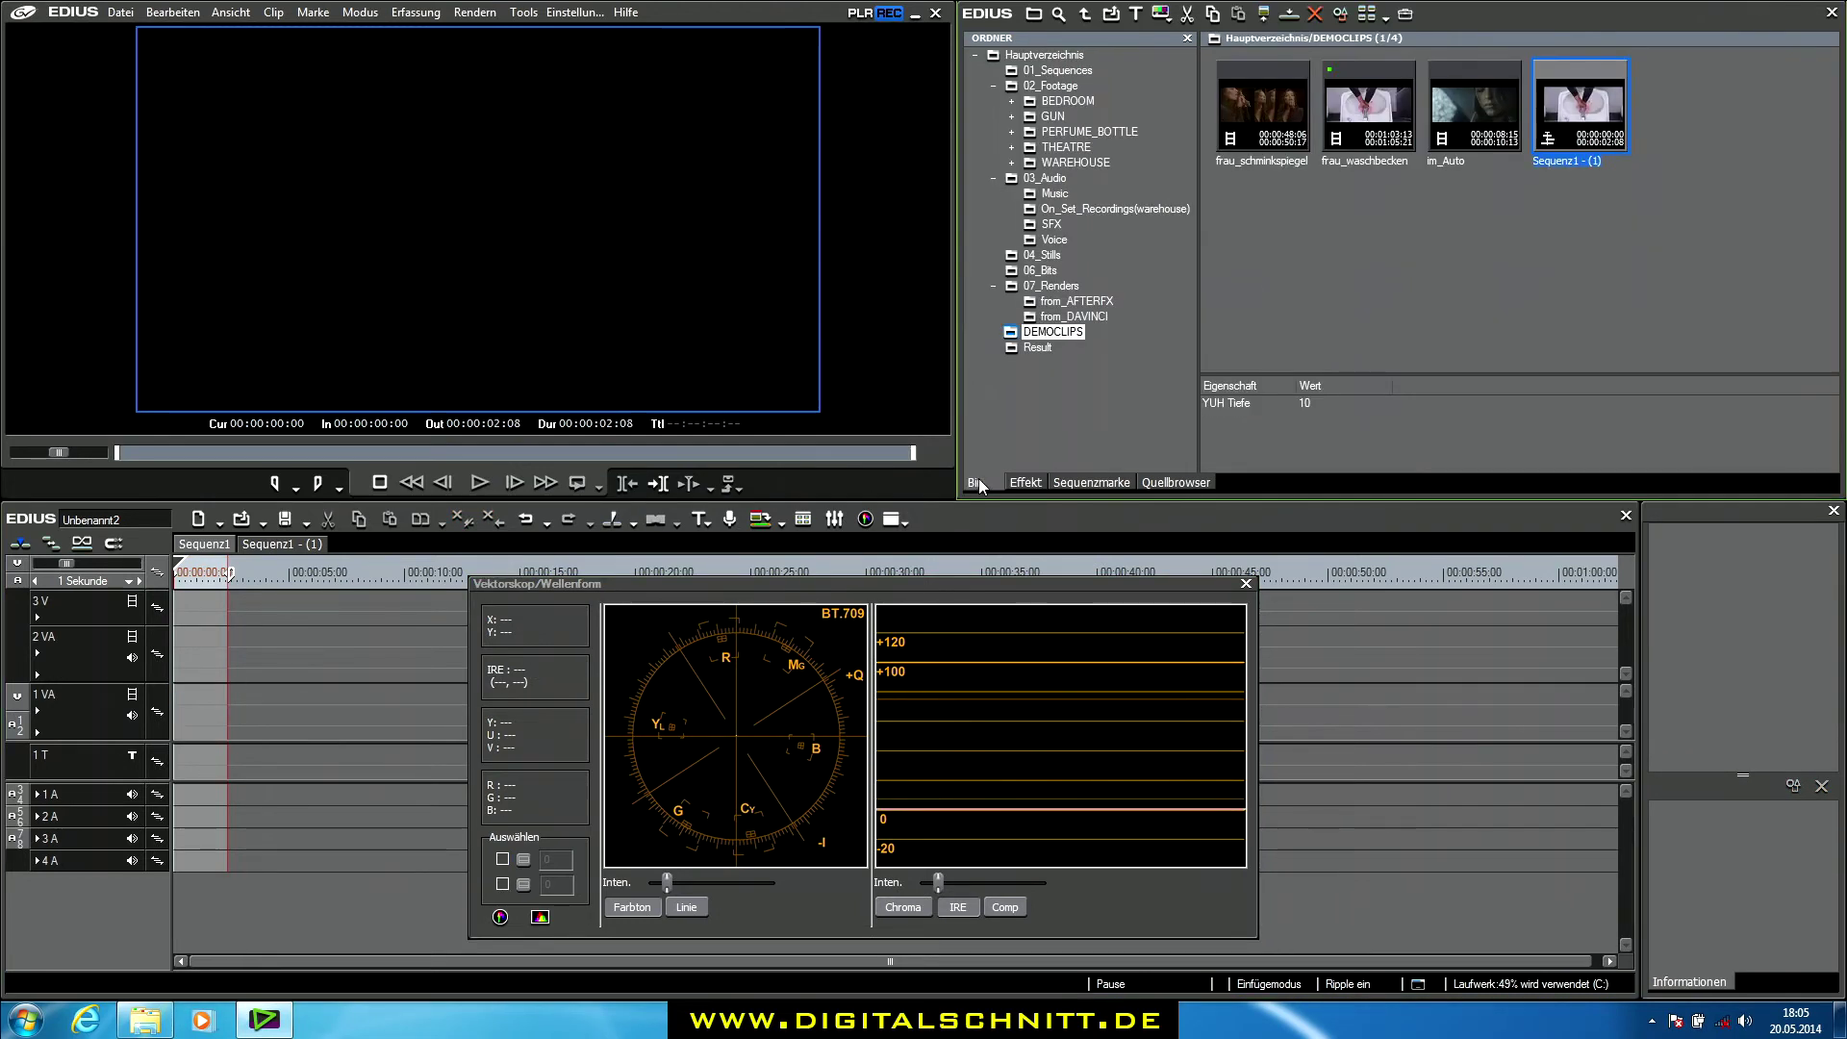
{"action": "left_click", "coordinate": [1466, 133]}
{"action": "left_click_drag", "start_coordinate": [1472, 125], "coordinate": [162, 728]}
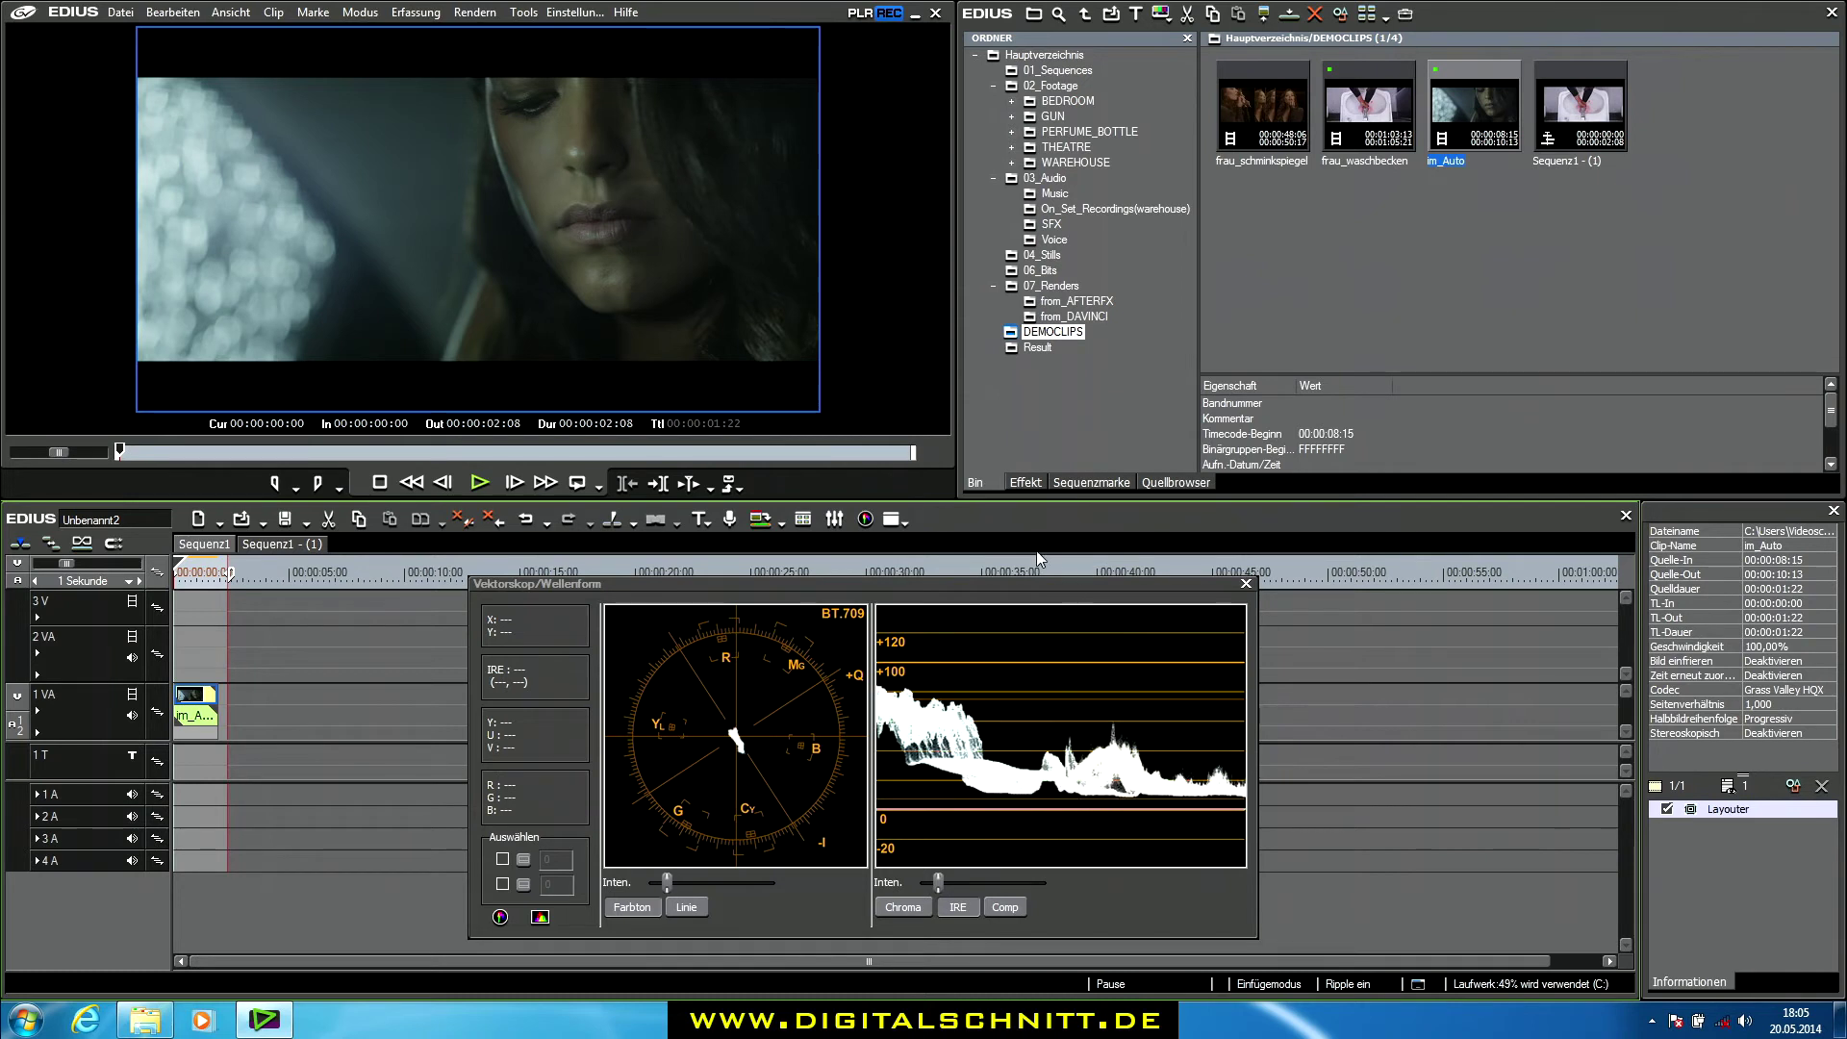
Apply YUV-Kurve to im_Auto and bend its Y curve into an S, with the upper point at about (191, 220)
{"action": "left_click", "coordinate": [1026, 482]}
{"action": "left_click_drag", "start_coordinate": [1403, 390], "coordinate": [197, 707]}
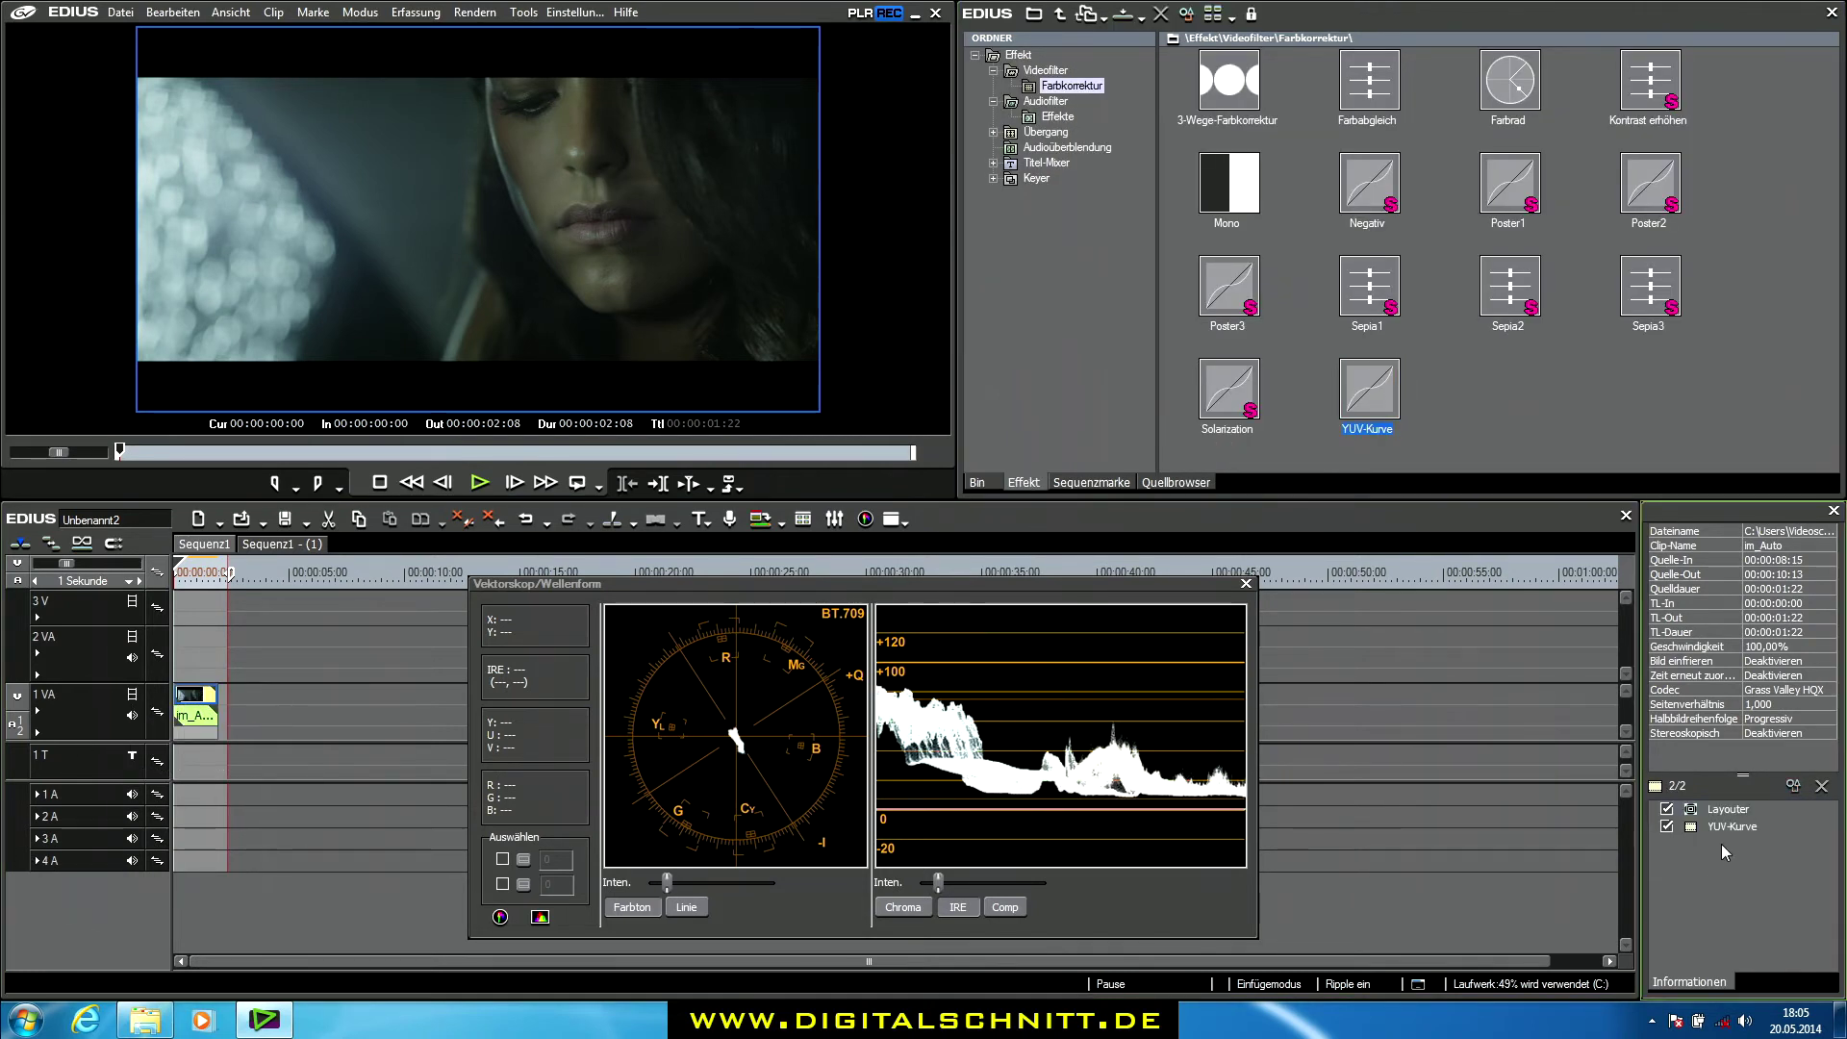
{"action": "double_click", "coordinate": [1728, 826]}
{"action": "left_click_drag", "start_coordinate": [1178, 306], "coordinate": [1179, 318]}
{"action": "left_click_drag", "start_coordinate": [1309, 186], "coordinate": [1303, 142]}
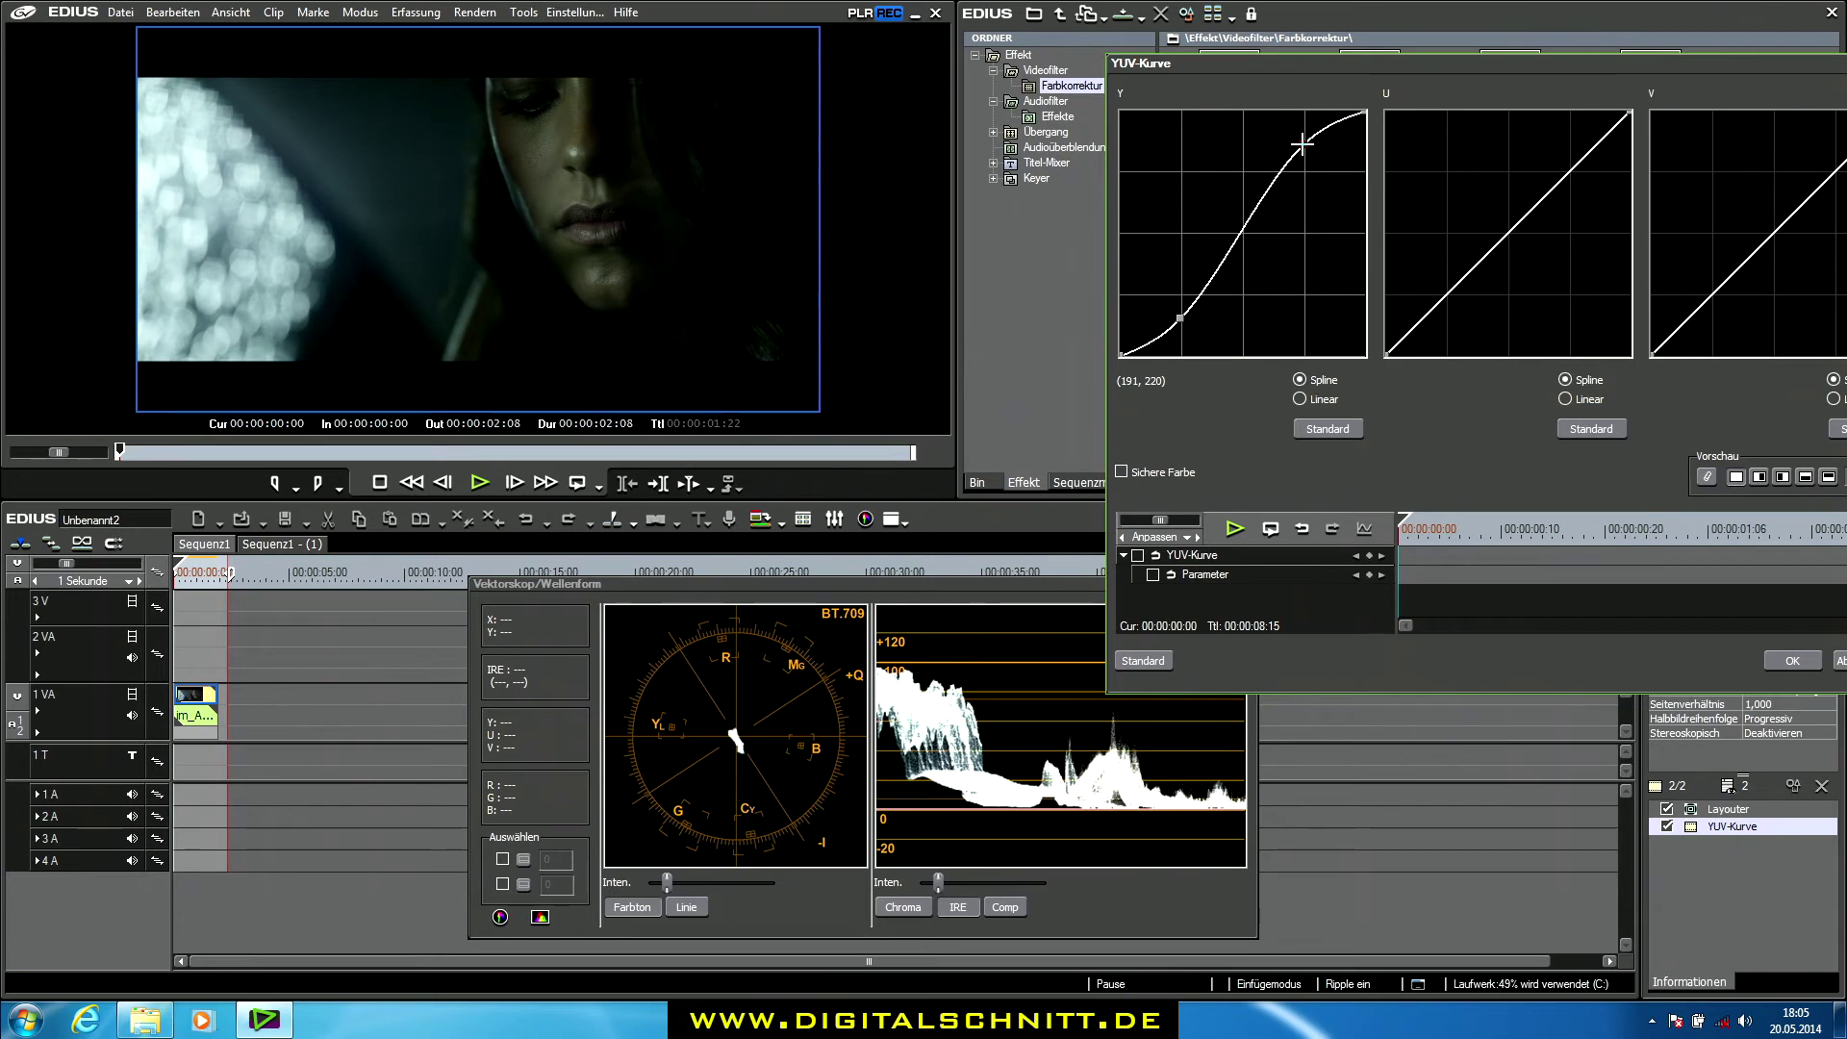
Toggle the YUV-Kurve filter off and on to compare the im_Auto picture, and accept the curve
{"action": "left_click", "coordinate": [1666, 829]}
{"action": "left_click", "coordinate": [1666, 829]}
{"action": "left_click", "coordinate": [1667, 830]}
{"action": "left_click", "coordinate": [1668, 831]}
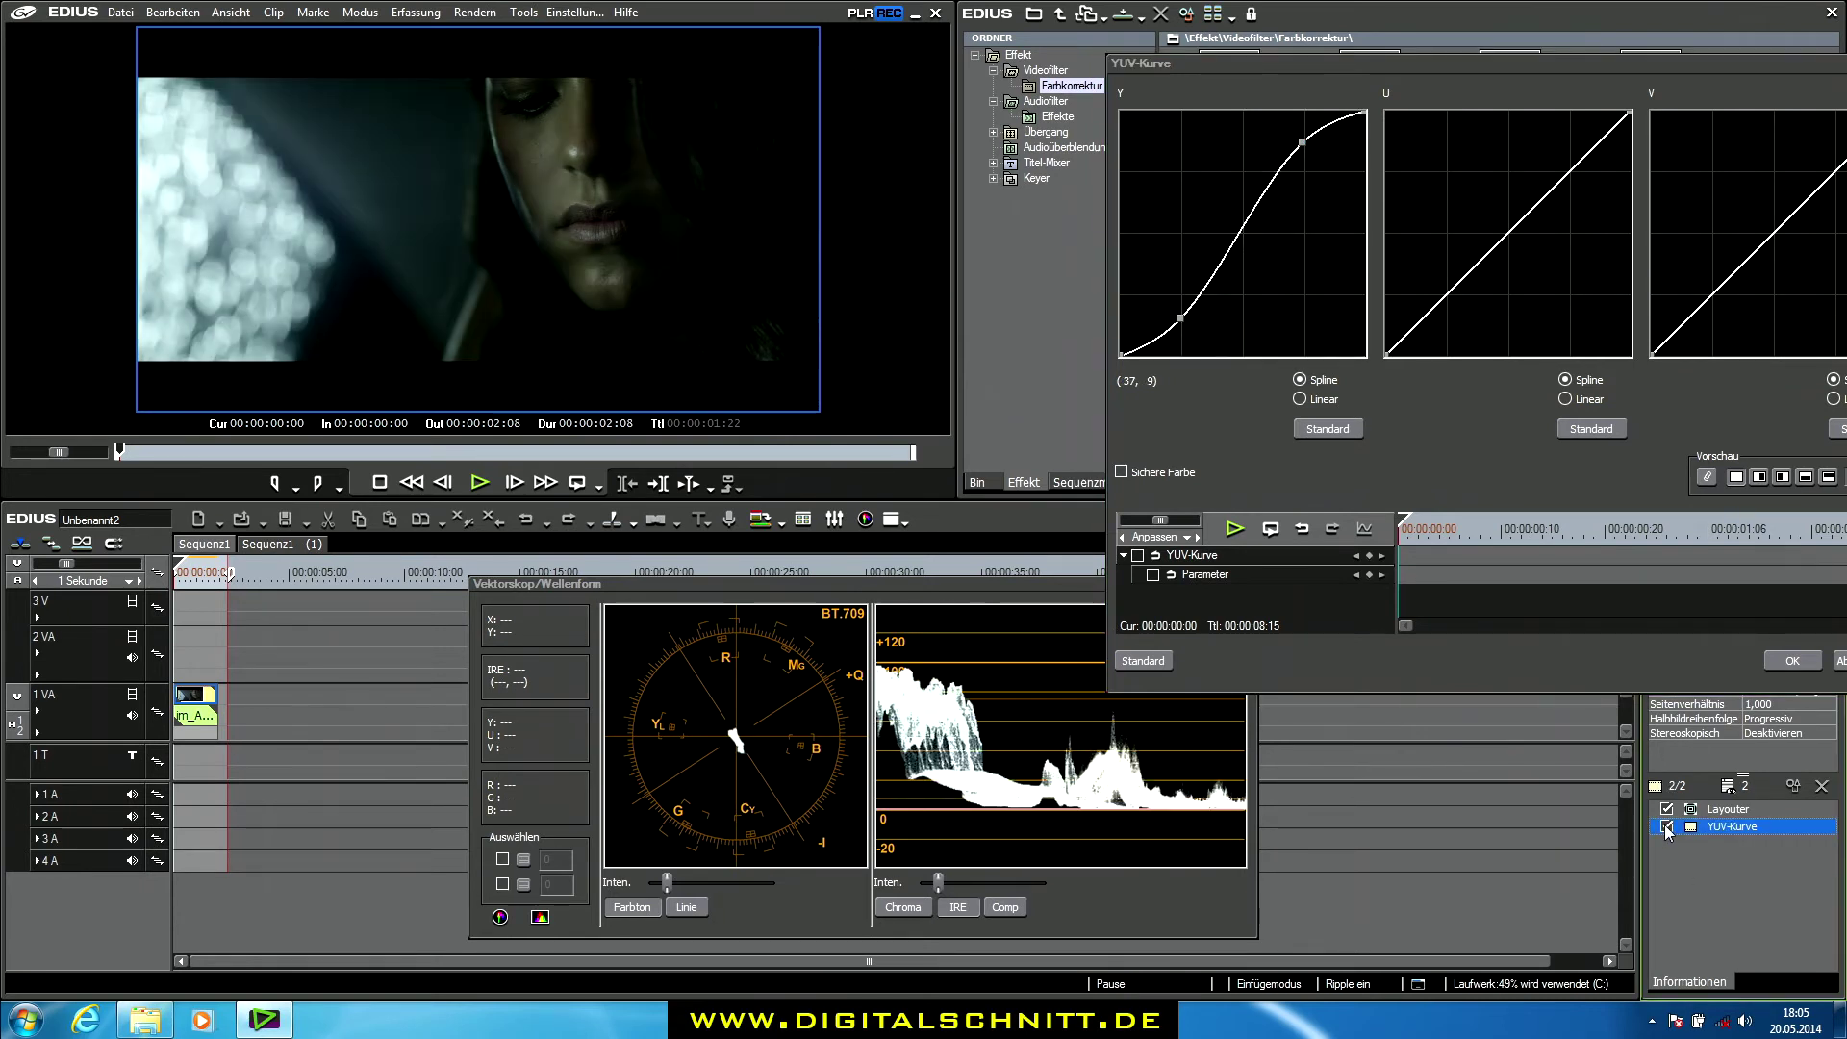
{"action": "left_click", "coordinate": [1793, 661]}
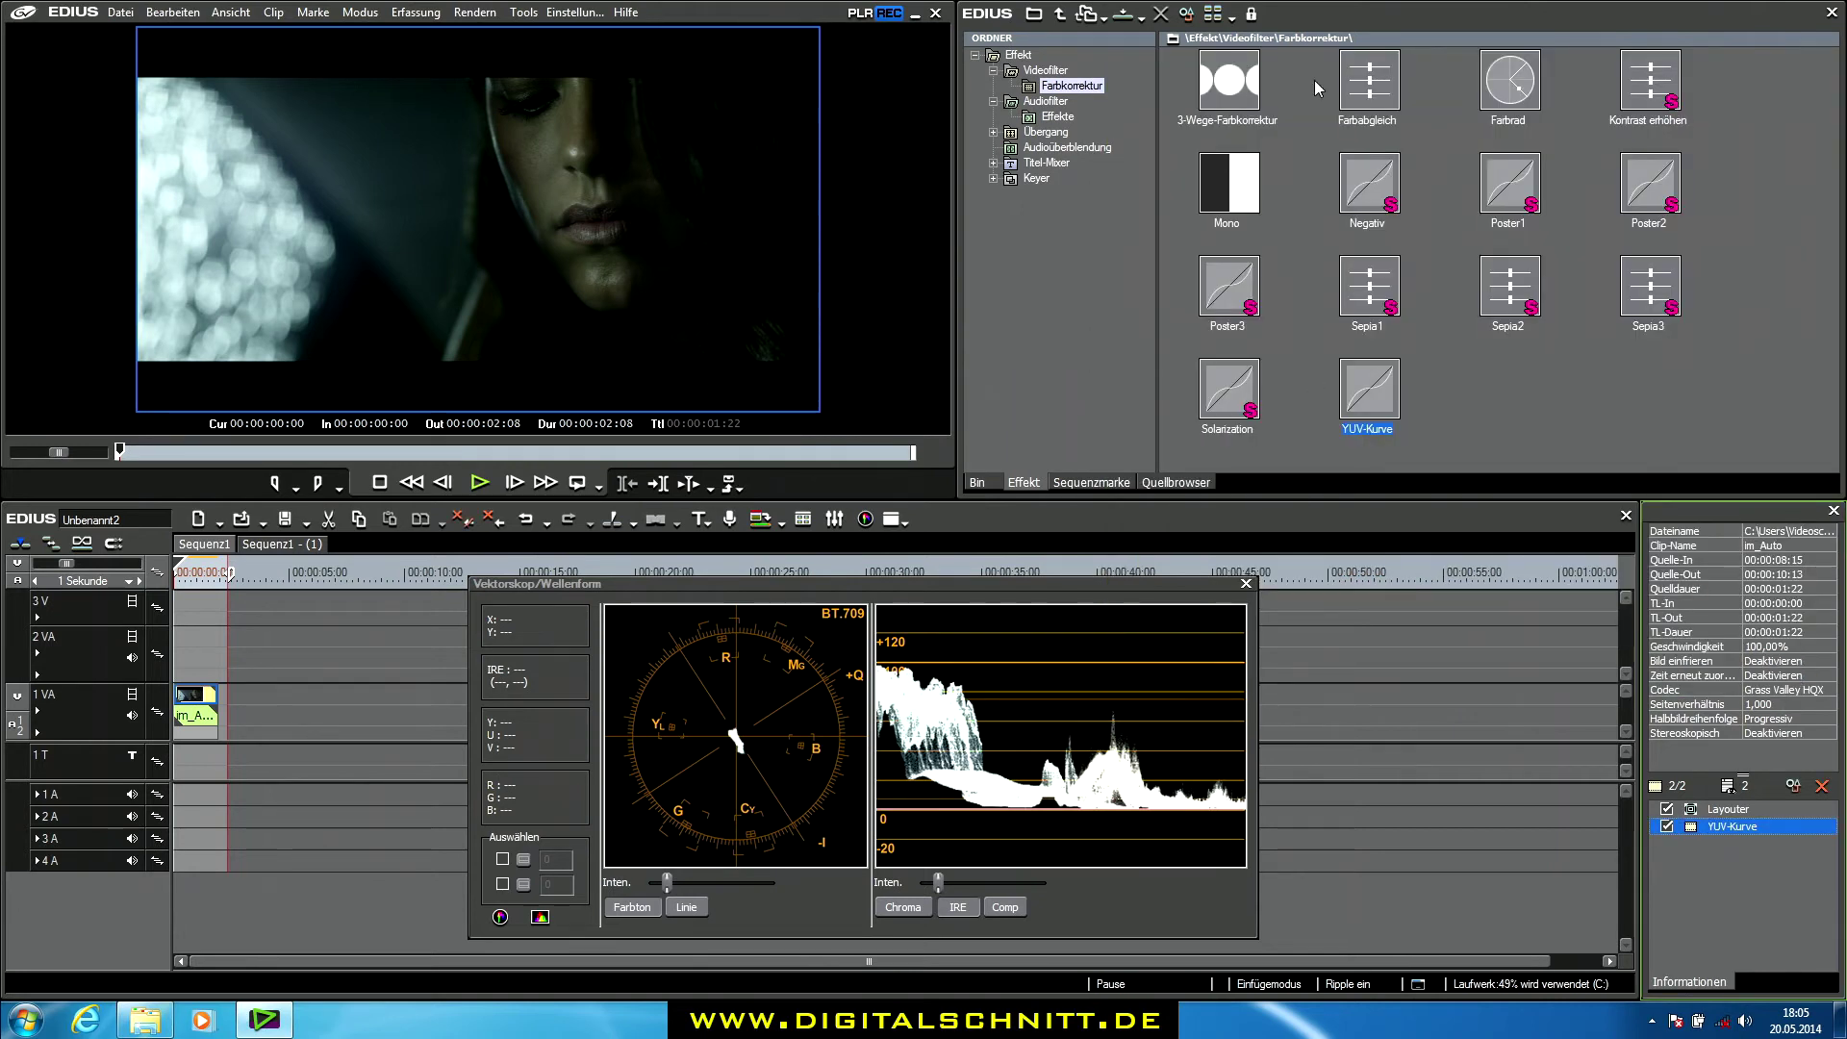
Apply the Farbabgleich filter to im_Auto and set its Chroma to 61
{"action": "left_click_drag", "start_coordinate": [1366, 82], "coordinate": [210, 703]}
{"action": "double_click", "coordinate": [1735, 844]}
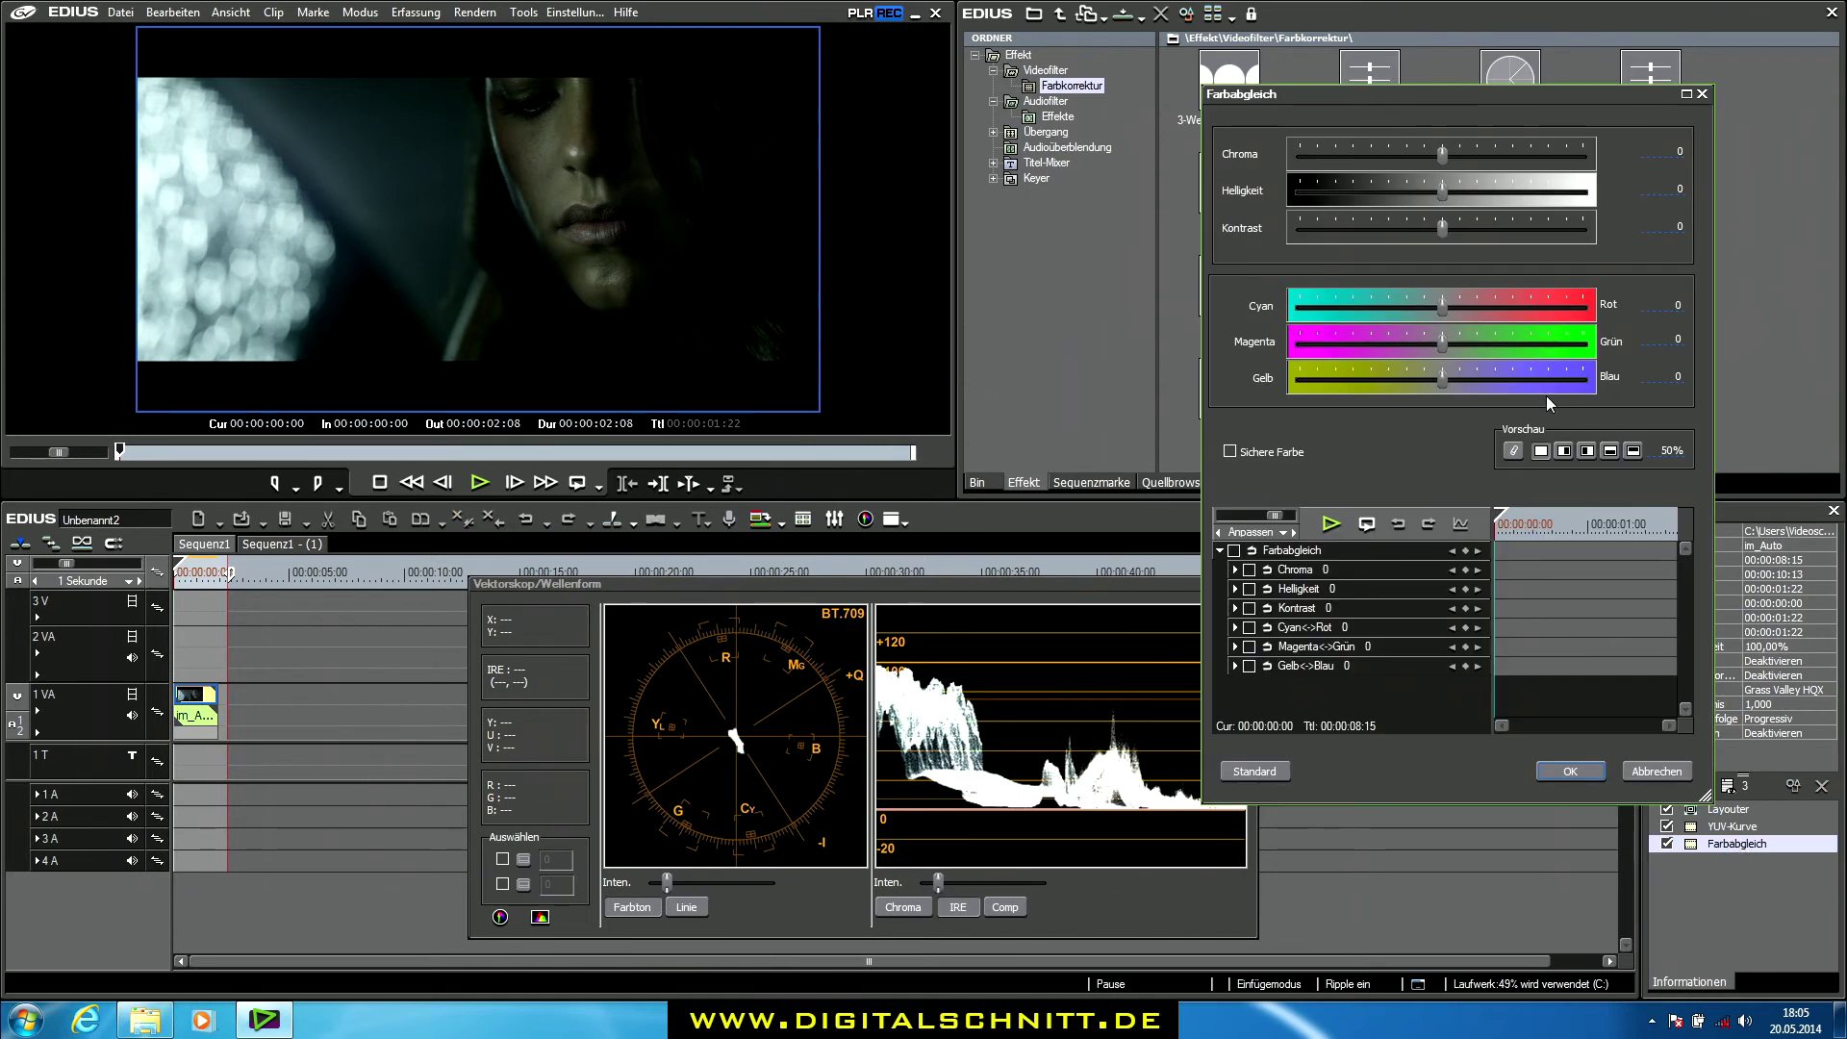
{"action": "mouse_move", "coordinate": [1450, 151]}
{"action": "left_mouse_down"}
{"action": "mouse_move", "coordinate": [1535, 148]}
{"action": "mouse_move", "coordinate": [1512, 148]}
{"action": "left_mouse_up"}
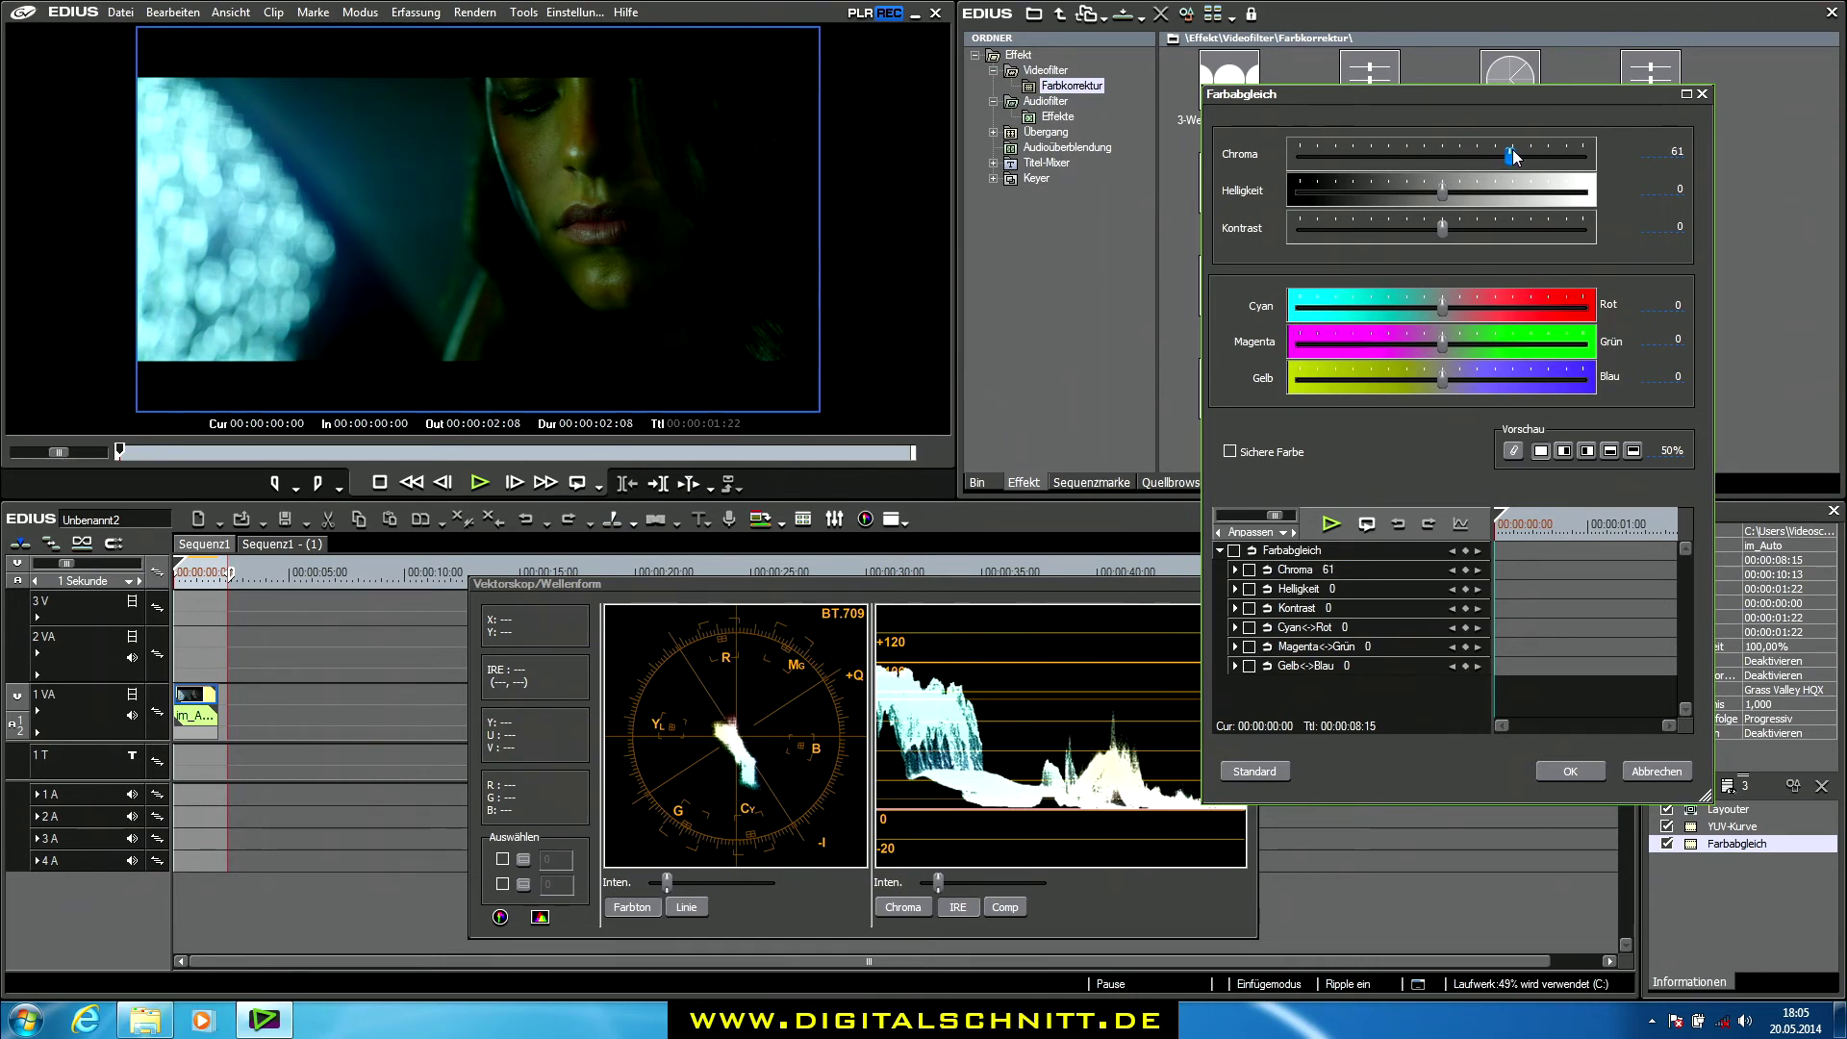
{"action": "left_click", "coordinate": [1556, 769]}
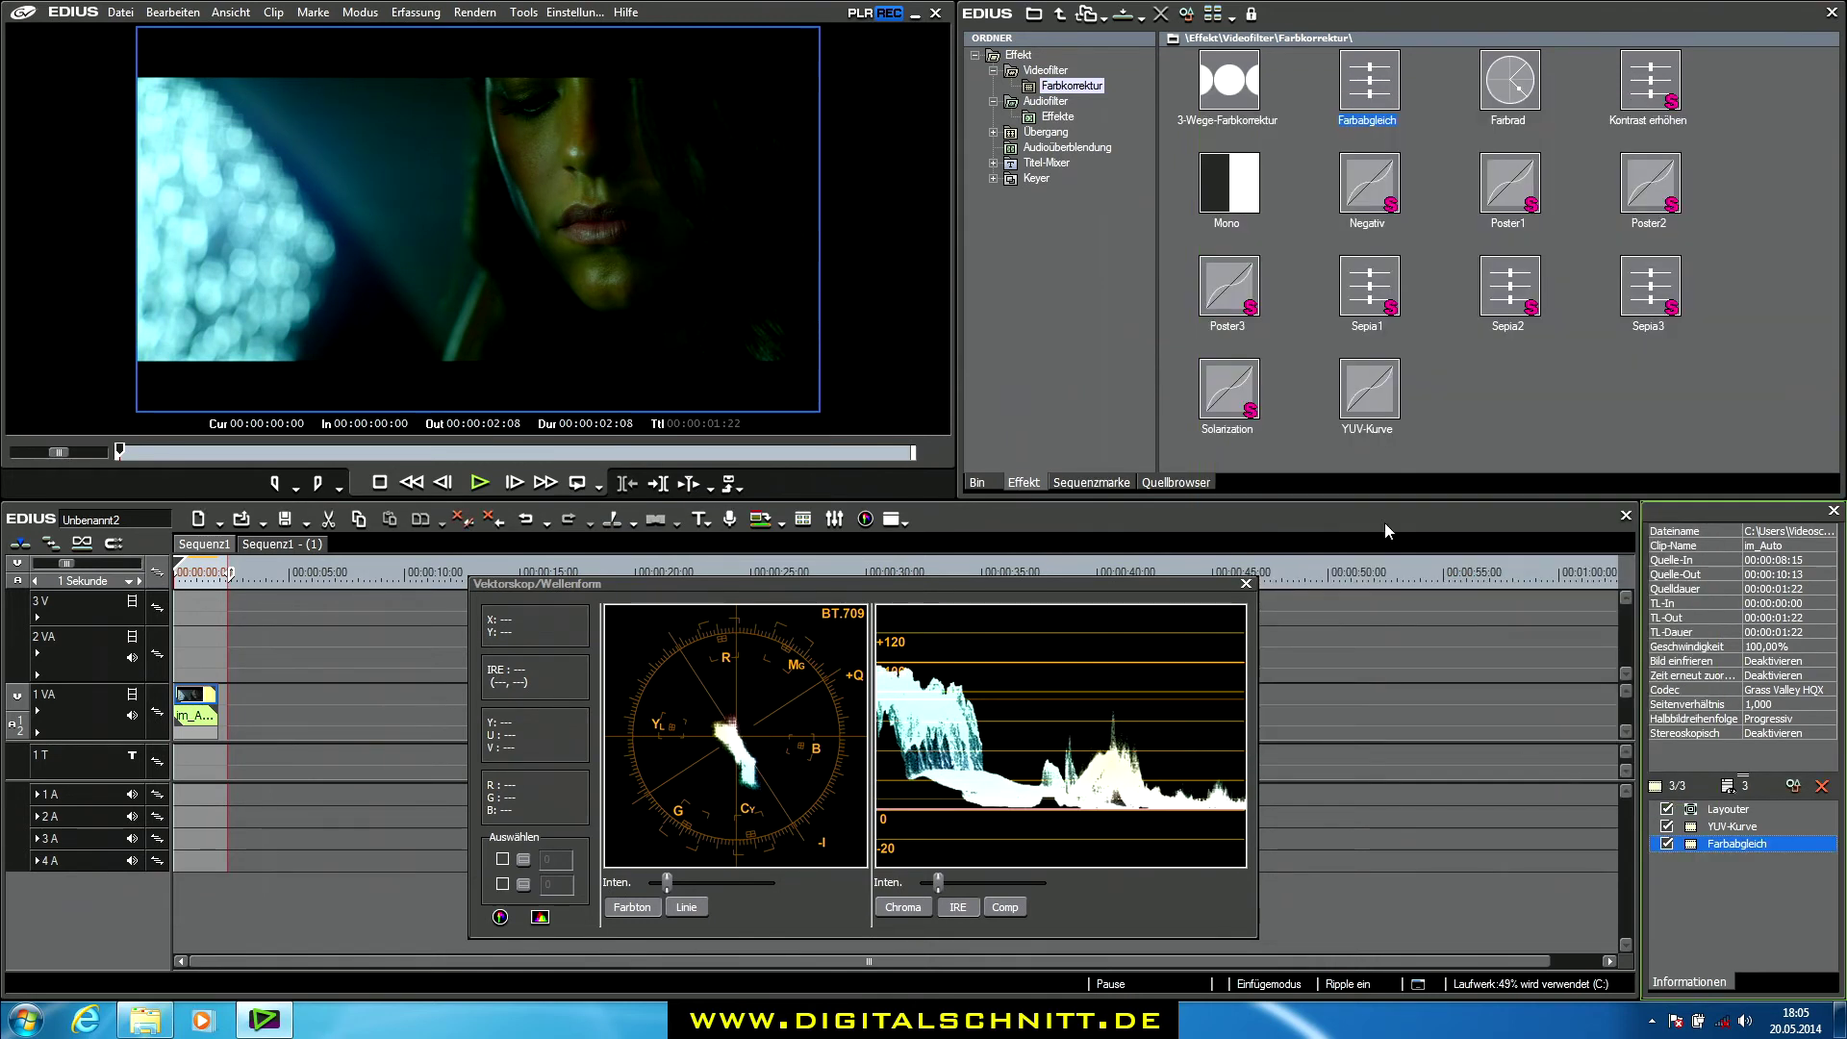
Apply 3-Wege-Farbkorrektur to im_Auto and shift the Grauabgleich towards blue, to about Cb 27,8 and Cr -7,3
{"action": "left_click", "coordinate": [1476, 383]}
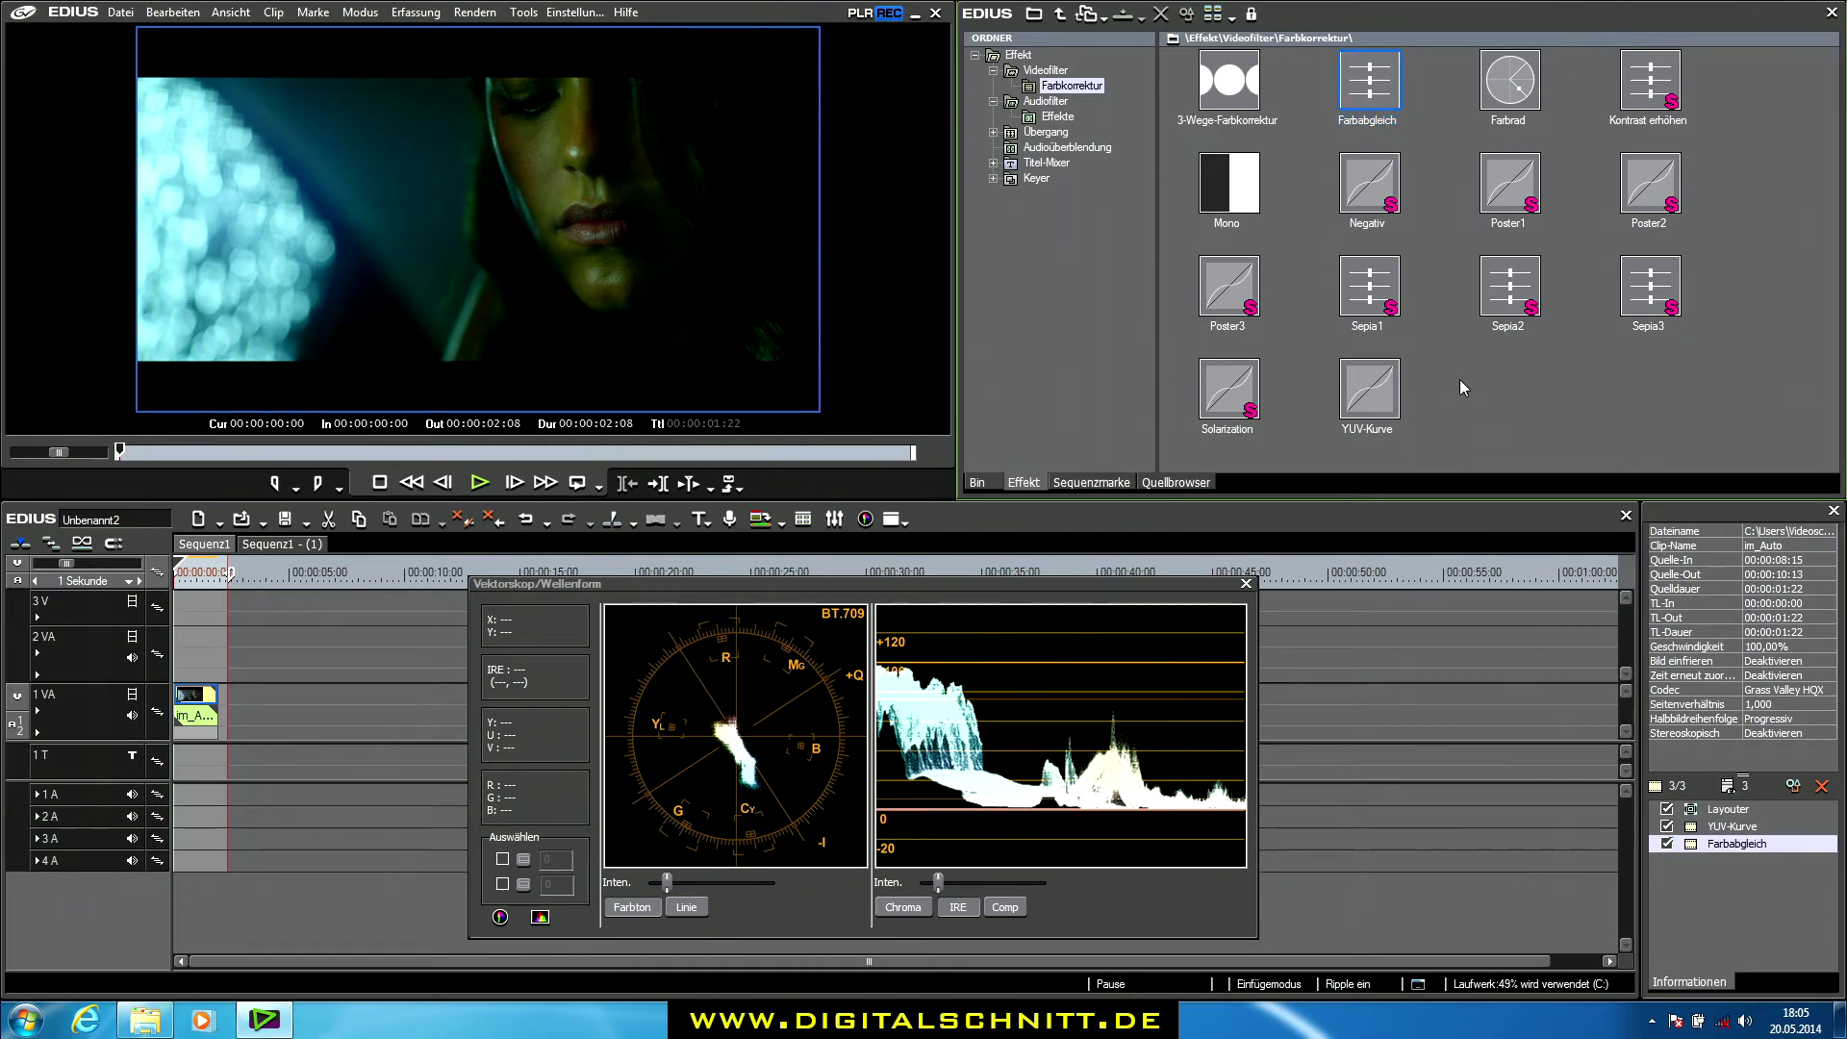
{"action": "left_click_drag", "start_coordinate": [1229, 82], "coordinate": [204, 713]}
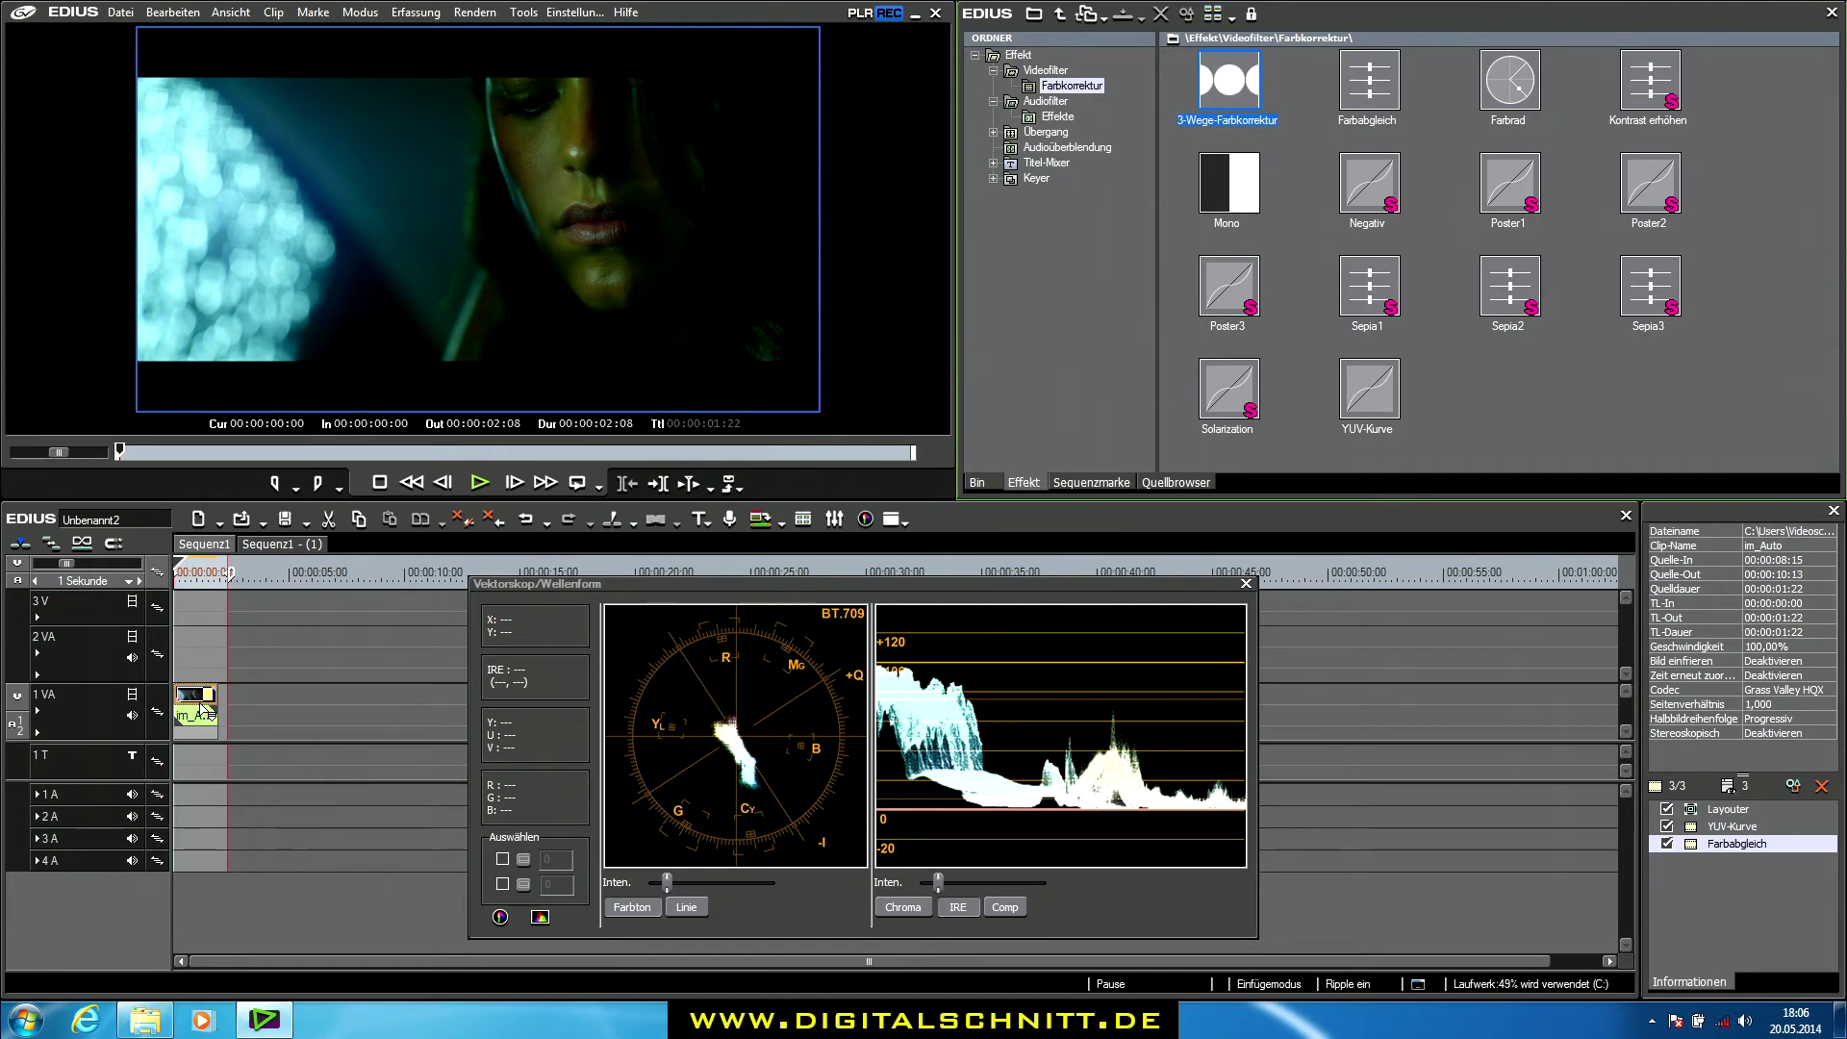
{"action": "double_click", "coordinate": [1745, 860]}
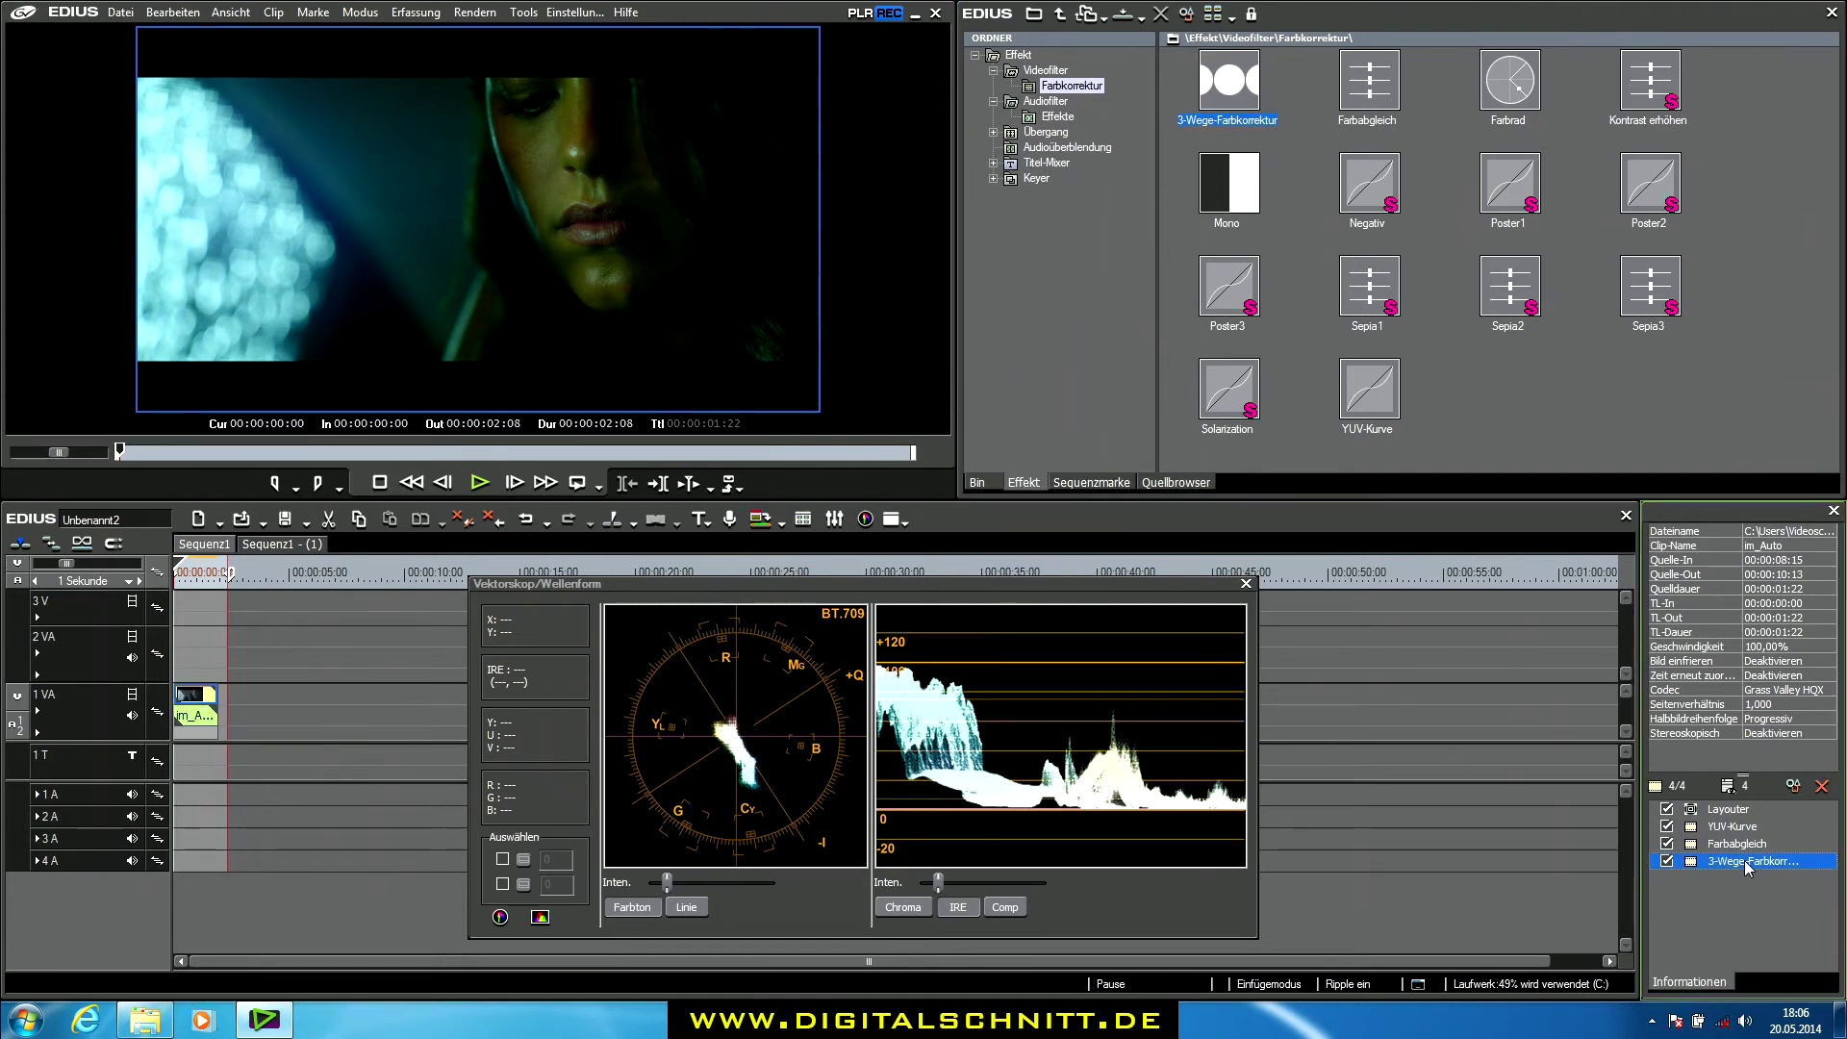
{"action": "left_click_drag", "start_coordinate": [1229, 278], "coordinate": [1246, 283]}
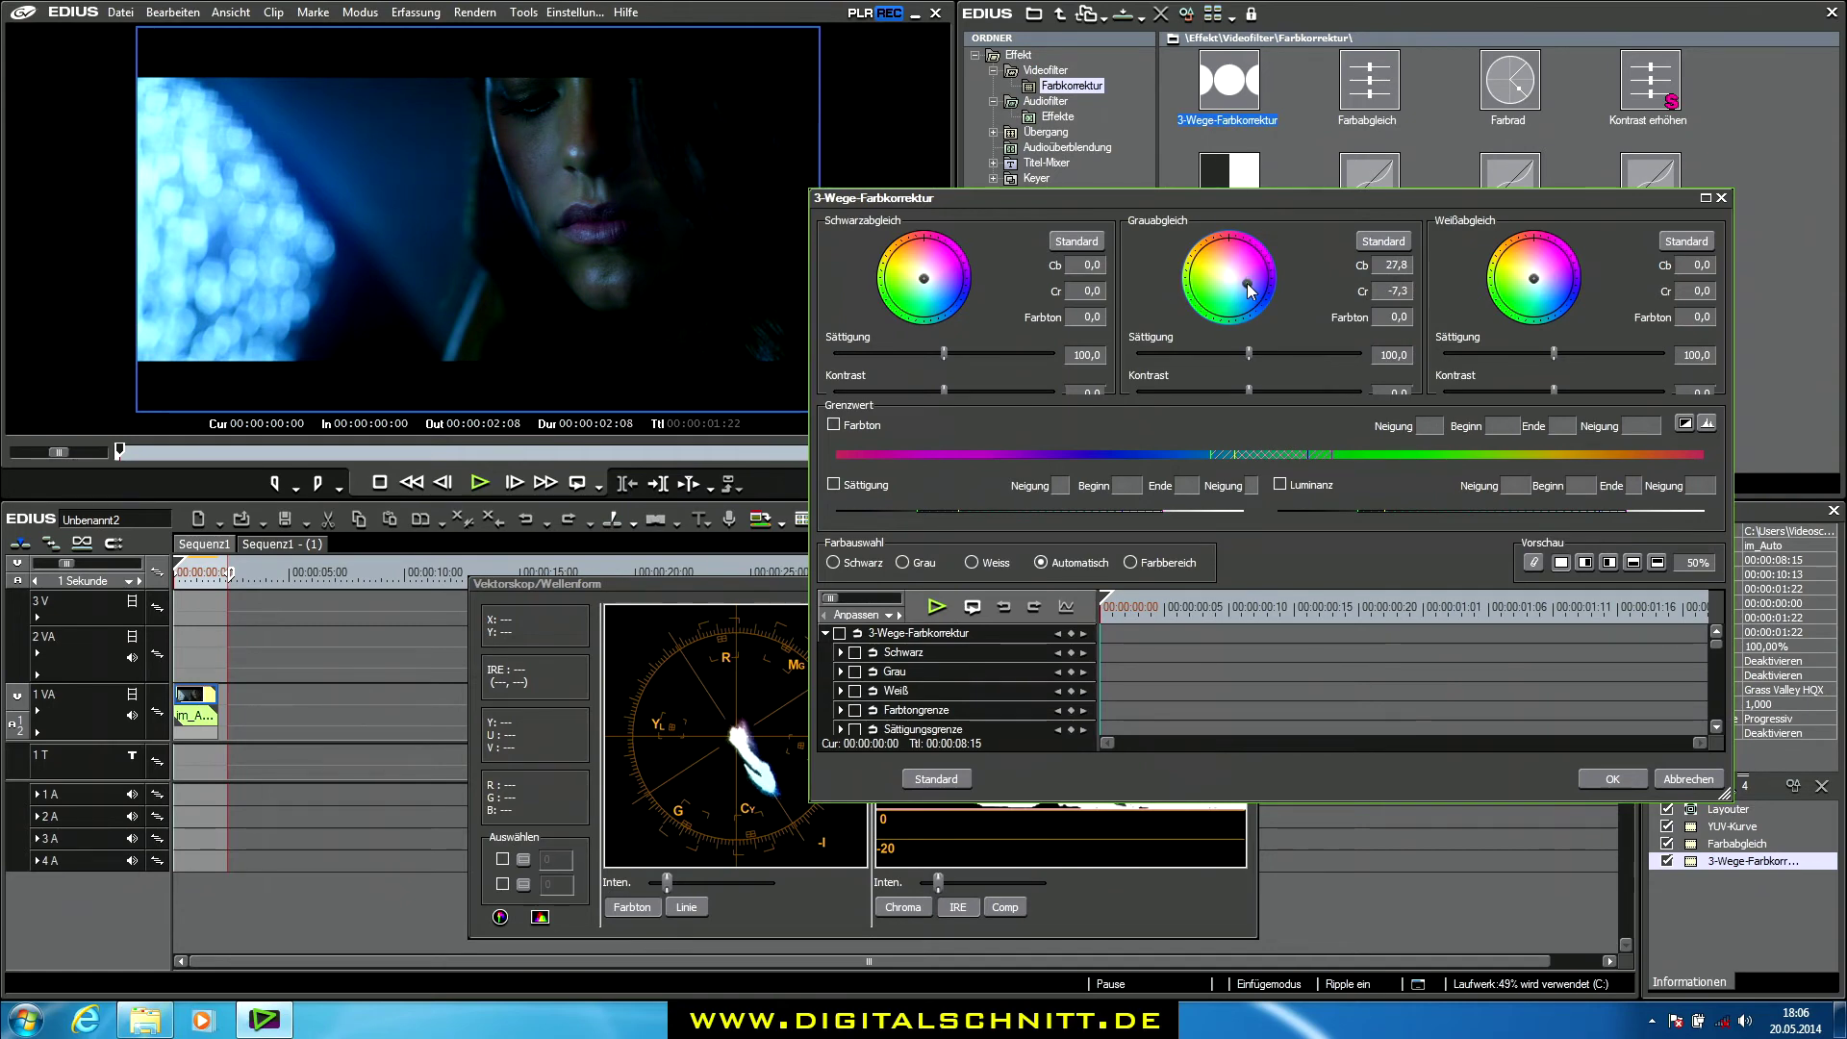
{"action": "left_click", "coordinate": [1613, 779]}
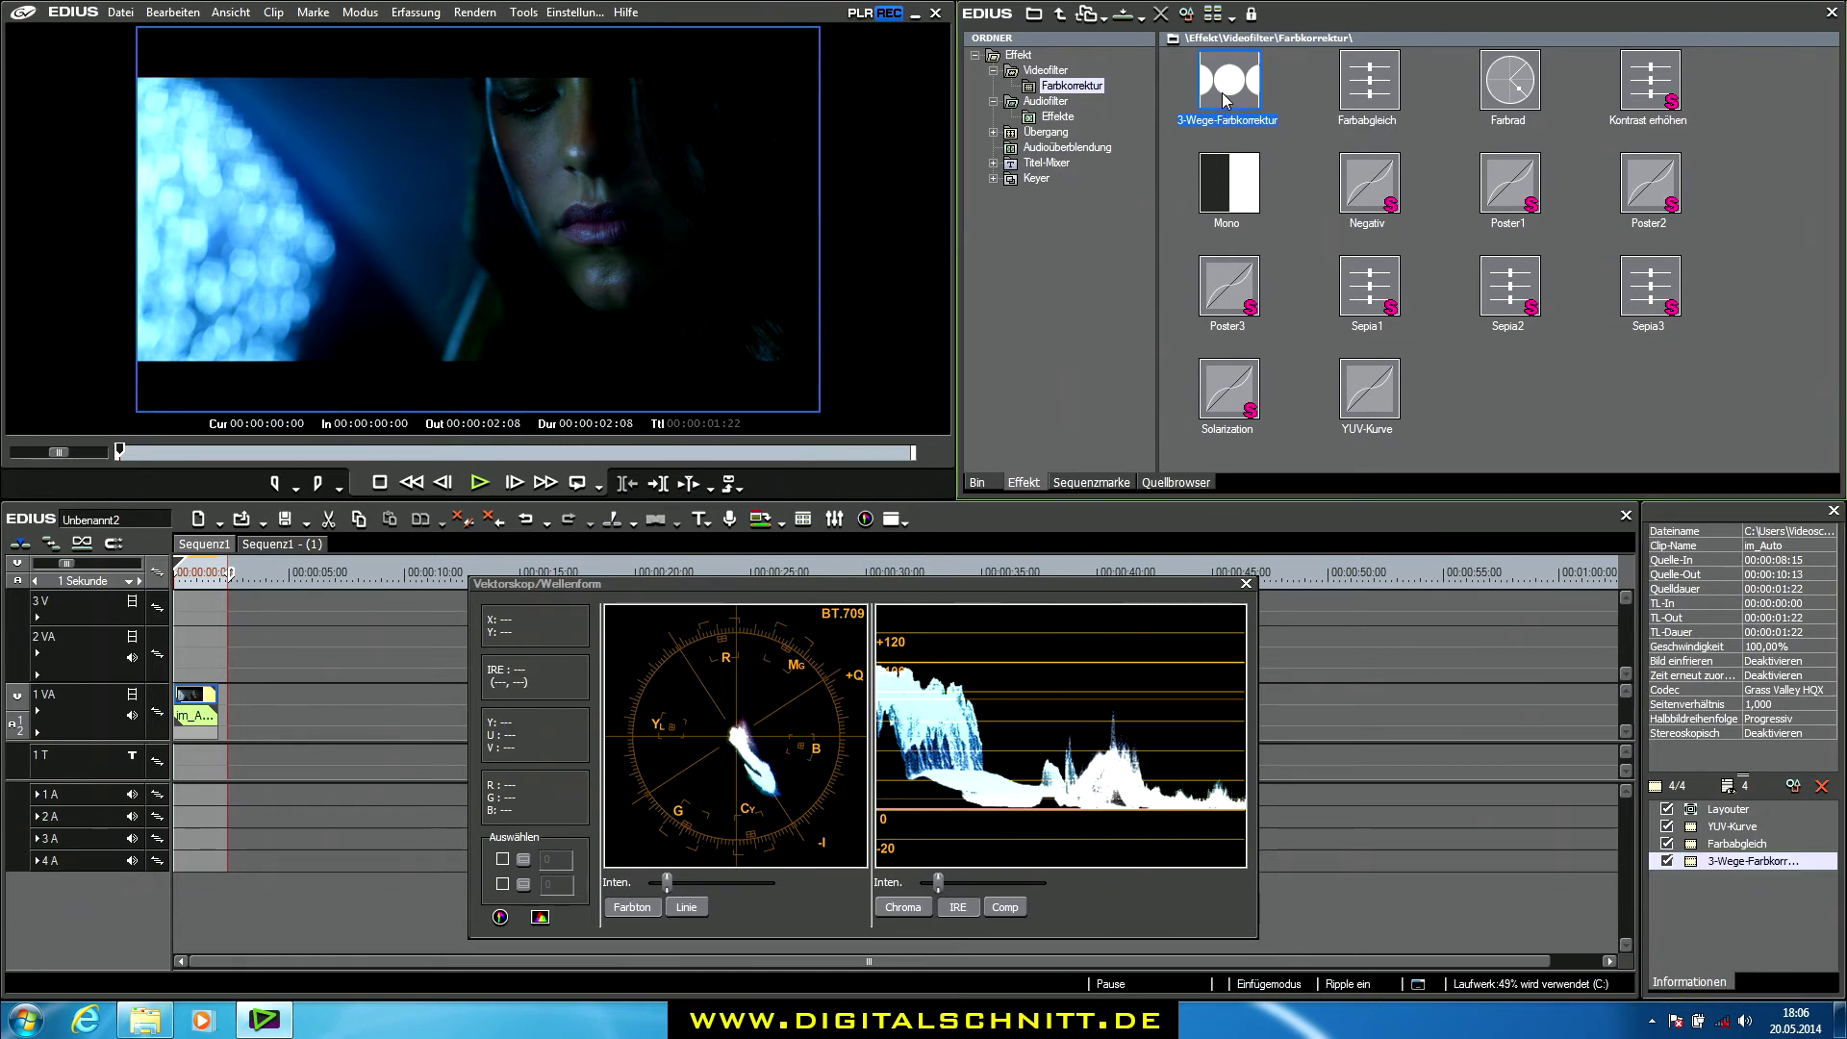
Add a second 3-Wege-Farbkorrektur to im_Auto and enlarge its settings window beside the preview
{"action": "left_click_drag", "start_coordinate": [596, 592], "coordinate": [204, 707]}
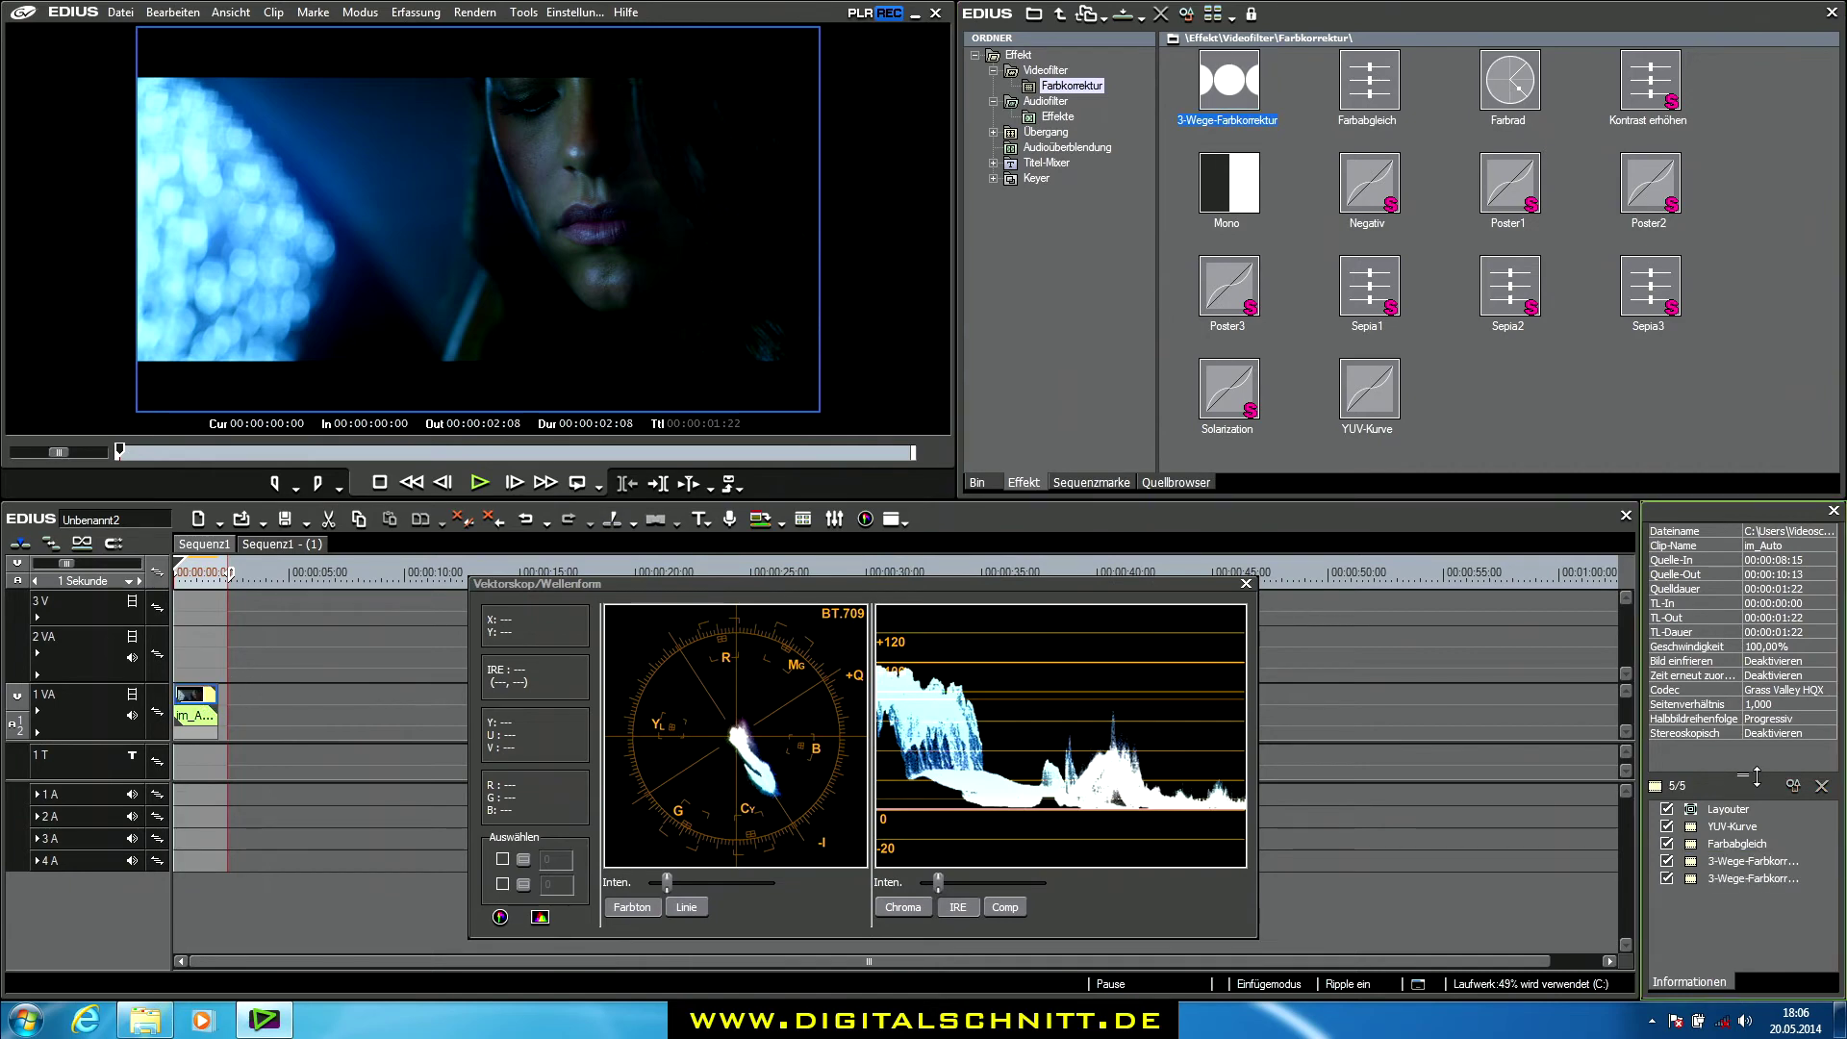
{"action": "double_click", "coordinate": [1741, 879]}
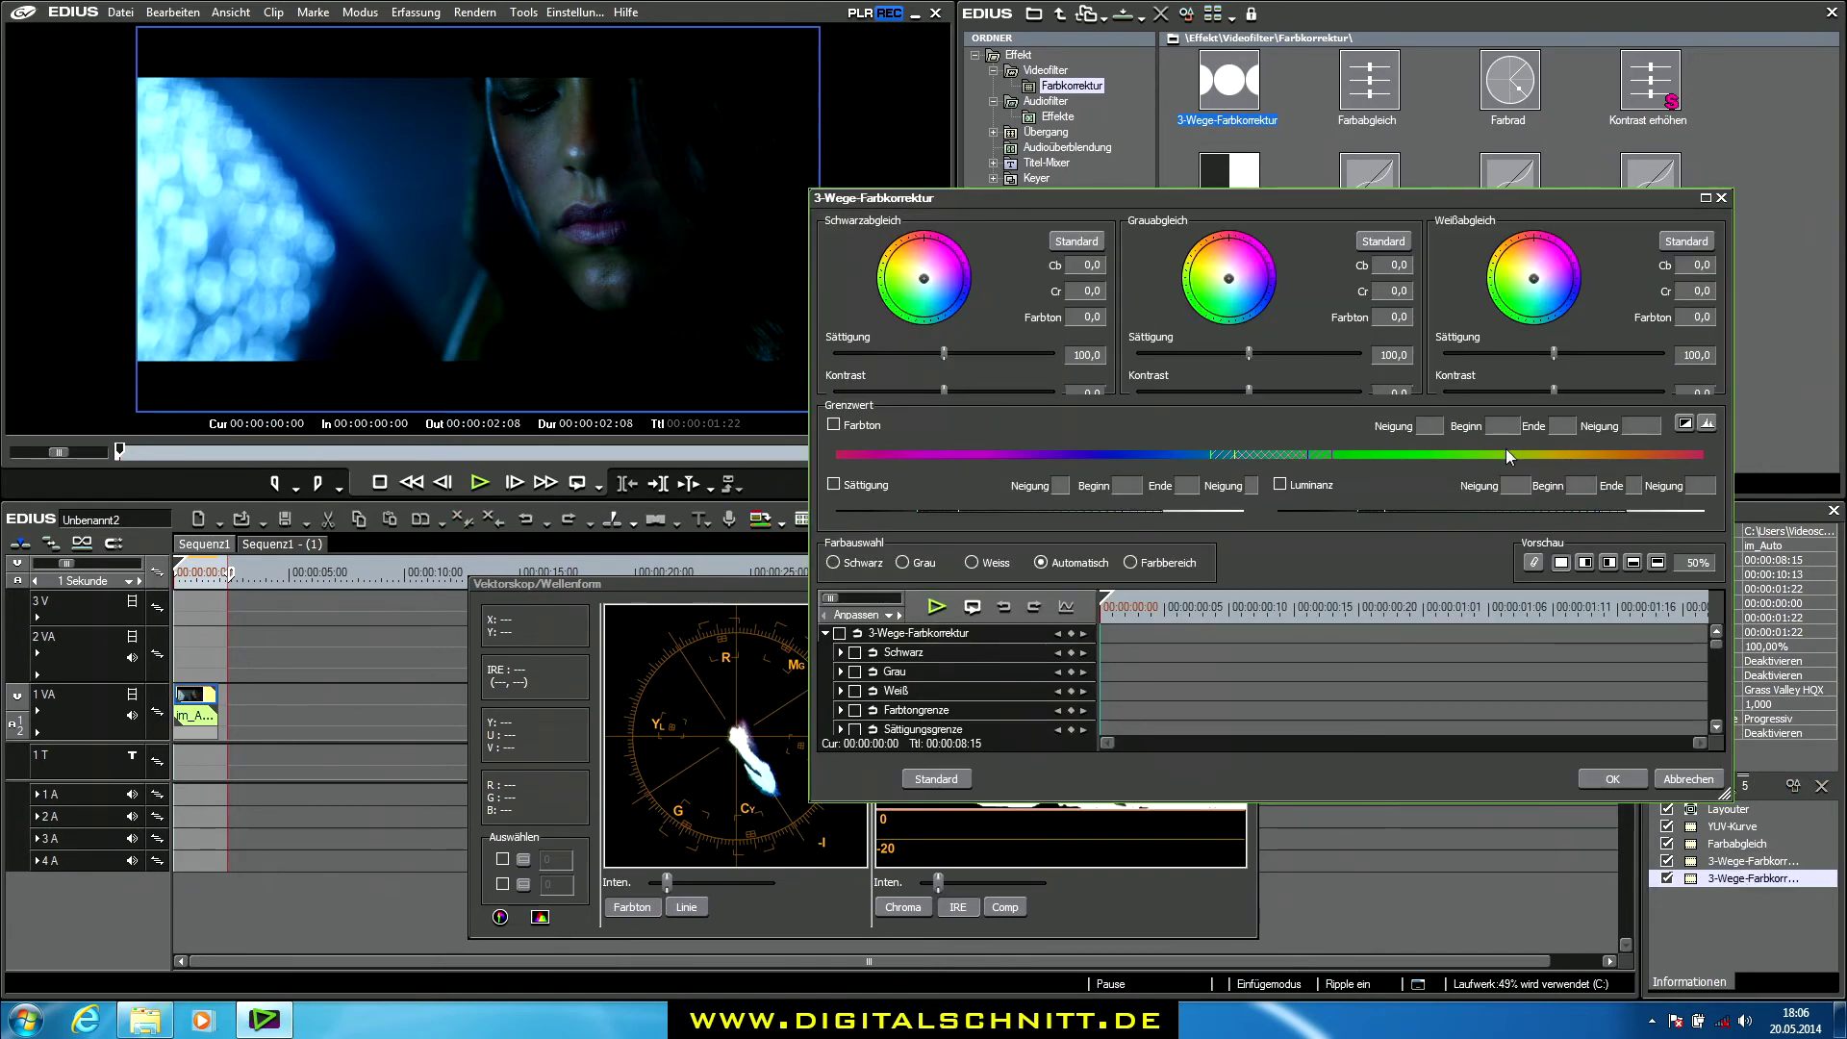
{"action": "left_click_drag", "start_coordinate": [1376, 193], "coordinate": [1842, 221]}
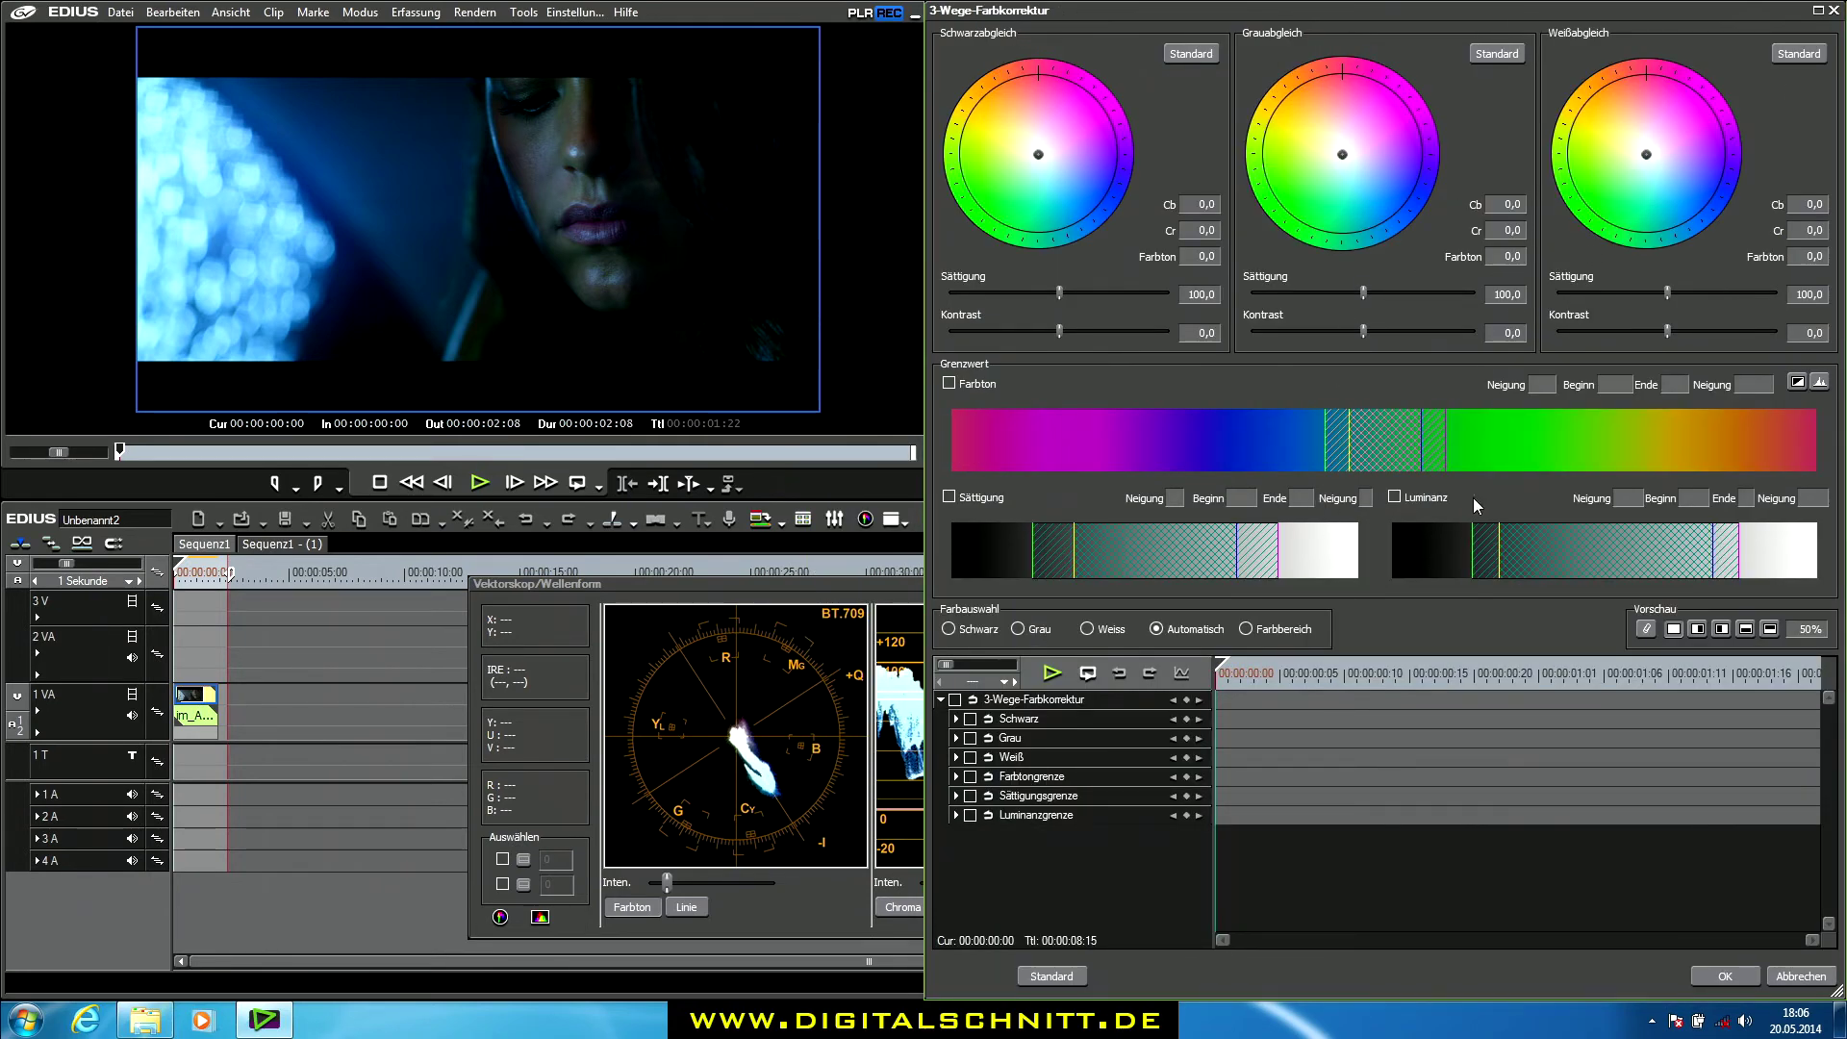
Enable the Sättigung, Luminanz and Farbton limits in the second colour correction and show their histograms
{"action": "left_click", "coordinate": [968, 500]}
{"action": "left_click", "coordinate": [1396, 498]}
{"action": "left_click", "coordinate": [988, 386]}
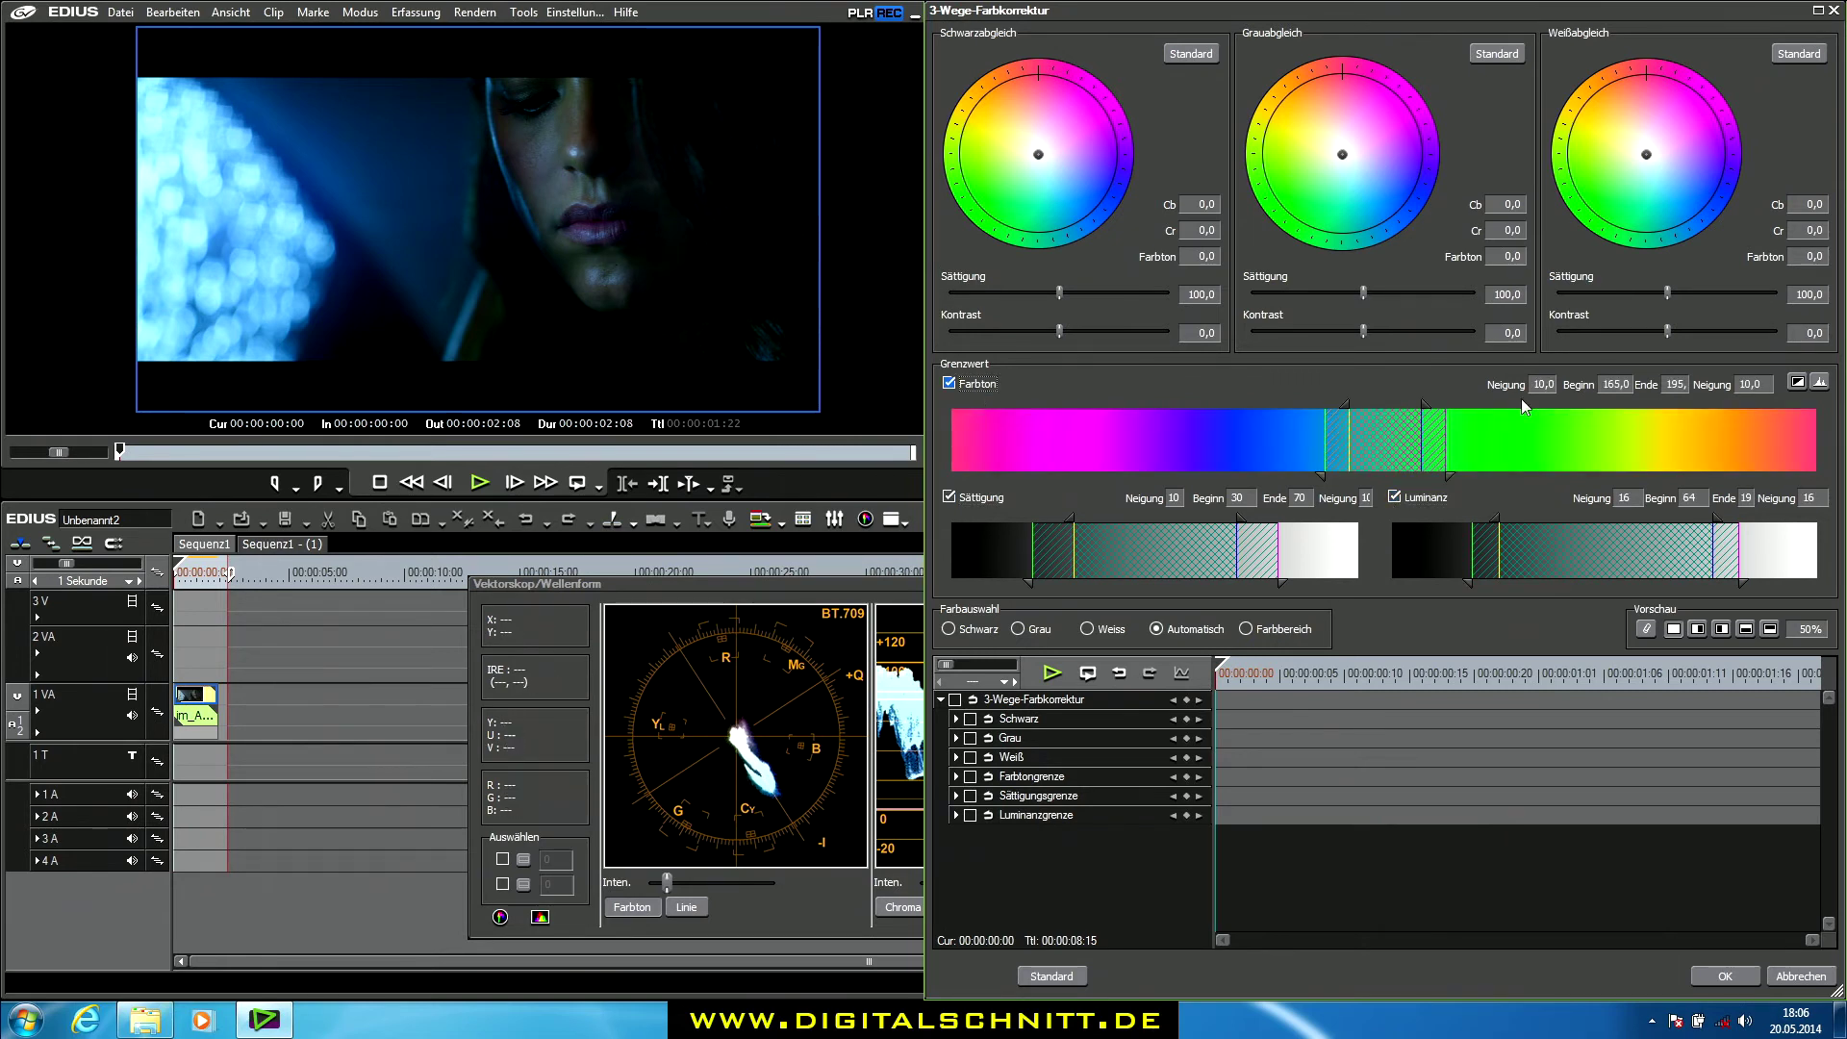
{"action": "left_click", "coordinate": [1819, 383]}
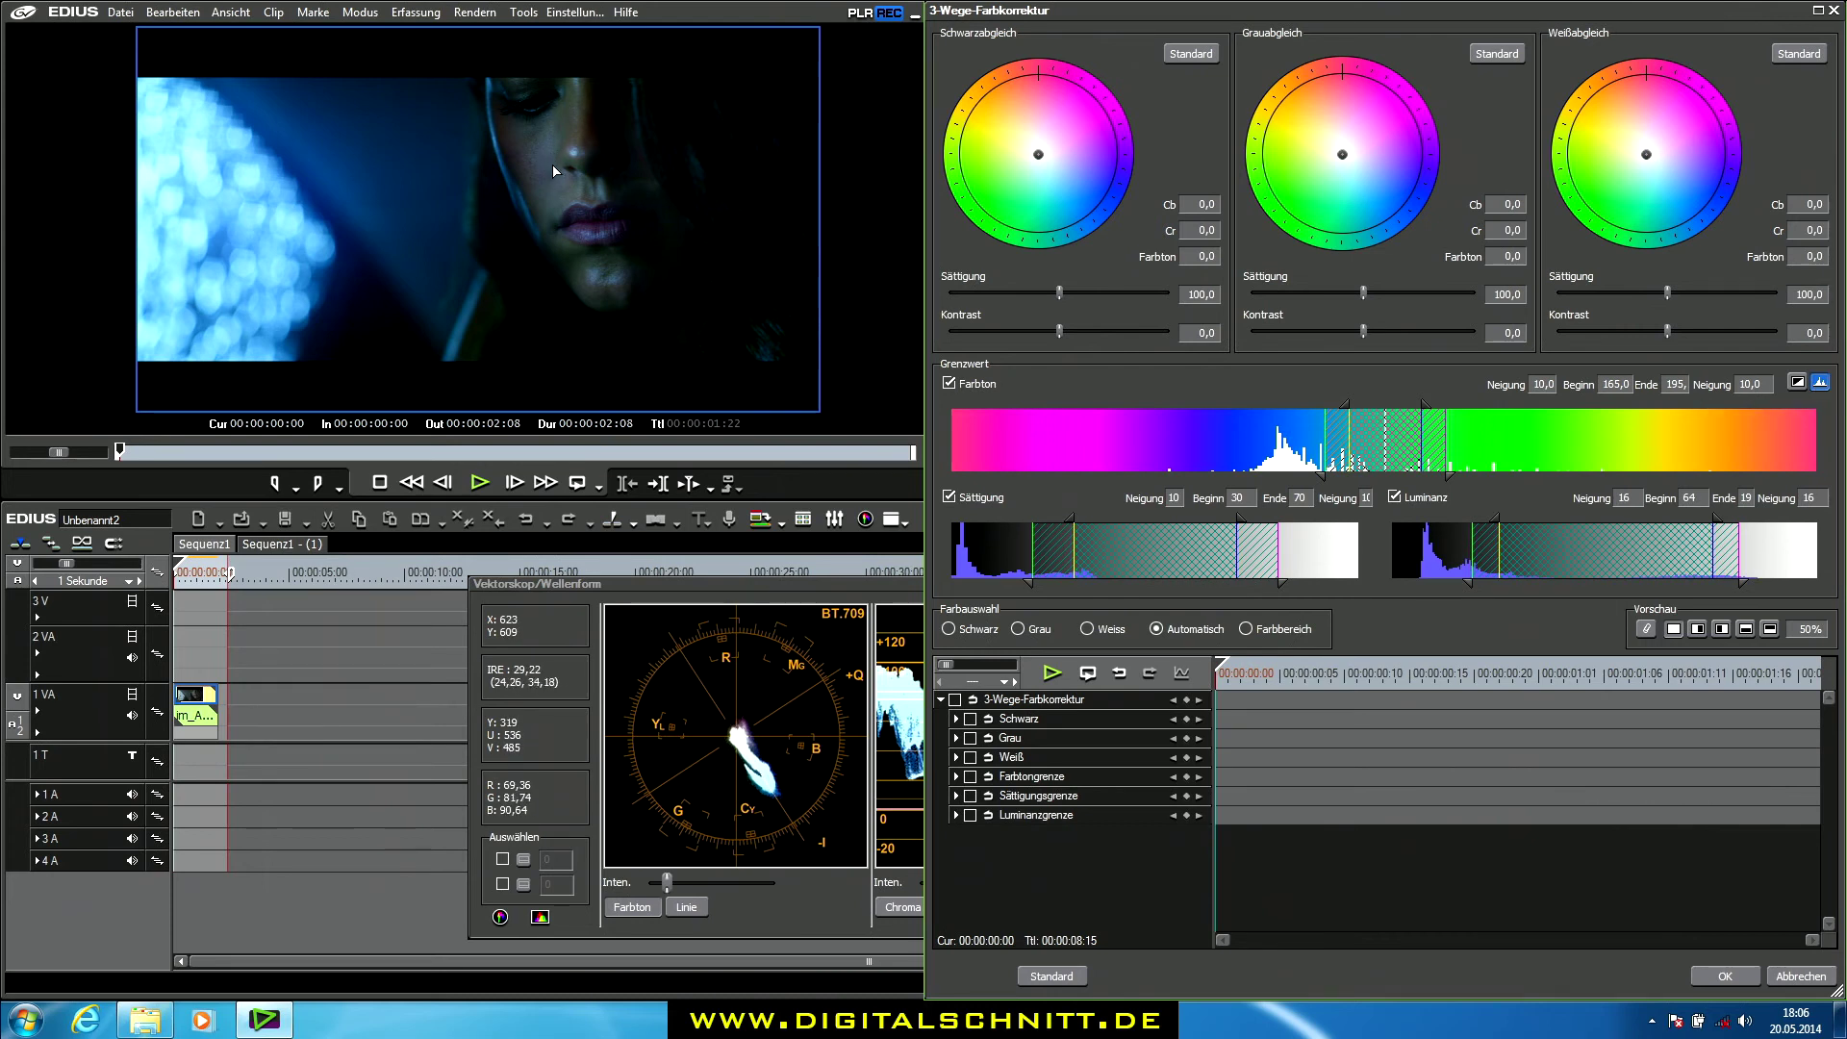
Shift the Farbton range to 310–340, Sättigung to 10–50 and the Luminanz start to 16, with the key mask shown in the preview
{"action": "left_click_drag", "start_coordinate": [1364, 441], "coordinate": [1775, 452]}
{"action": "left_click", "coordinate": [1797, 382]}
{"action": "left_click_drag", "start_coordinate": [1635, 575], "coordinate": [1549, 572]}
{"action": "left_click_drag", "start_coordinate": [1145, 546], "coordinate": [1056, 546]}
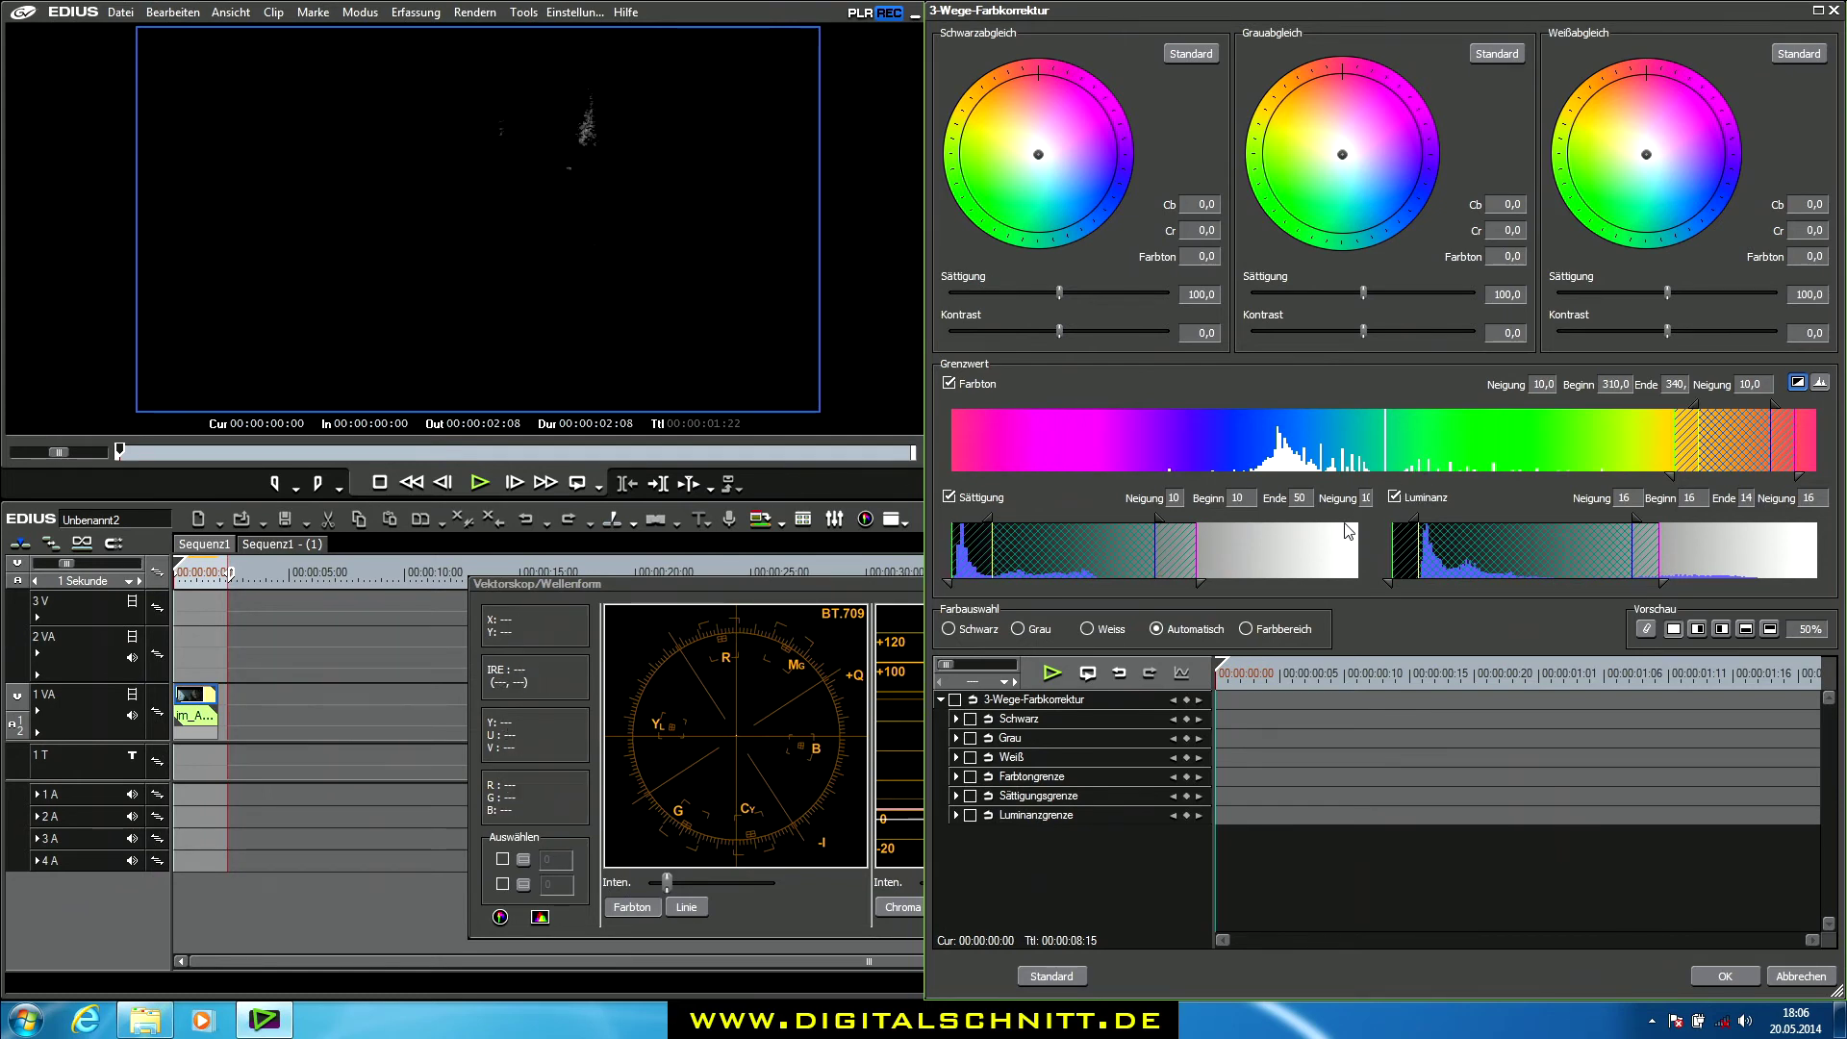
Set the Farbauswahl to Farbbereich, try sampling different areas of the picture, and extend the face sample to the lips
{"action": "left_click", "coordinate": [1249, 630]}
{"action": "left_click", "coordinate": [637, 273]}
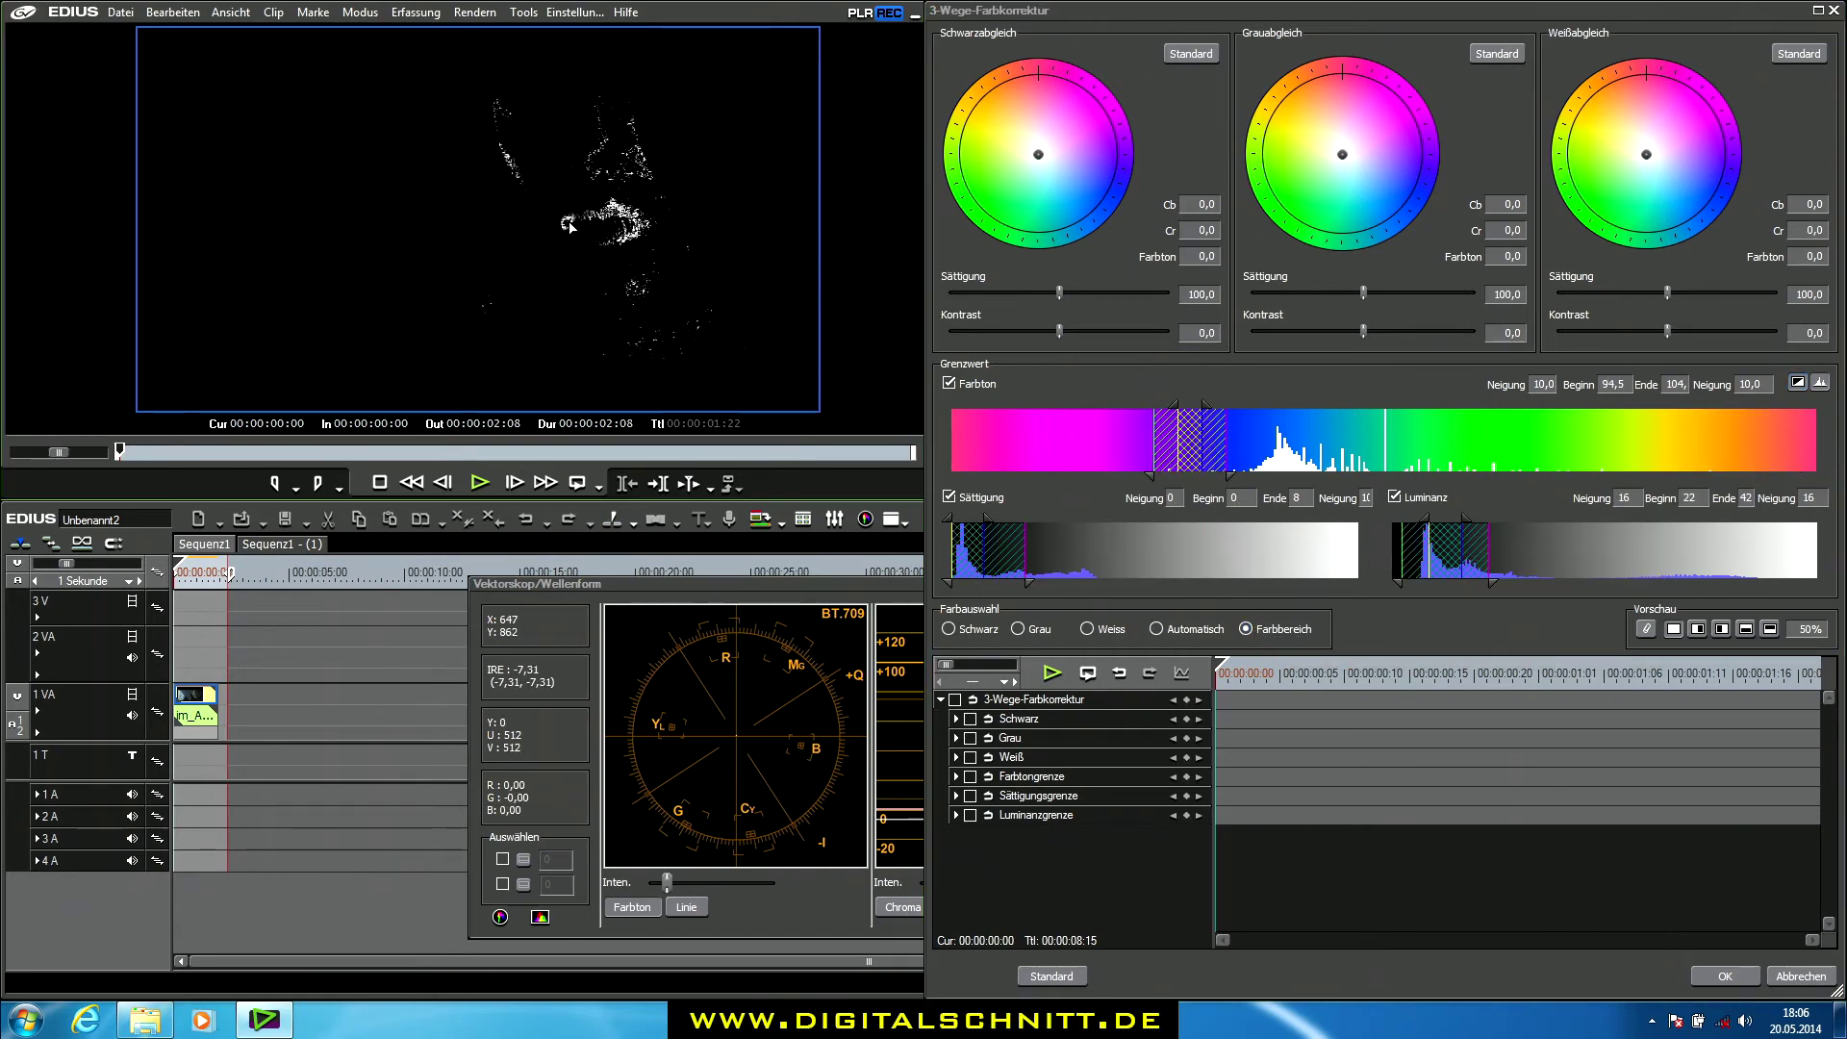
{"action": "left_click", "coordinate": [400, 182]}
{"action": "left_click", "coordinate": [620, 225]}
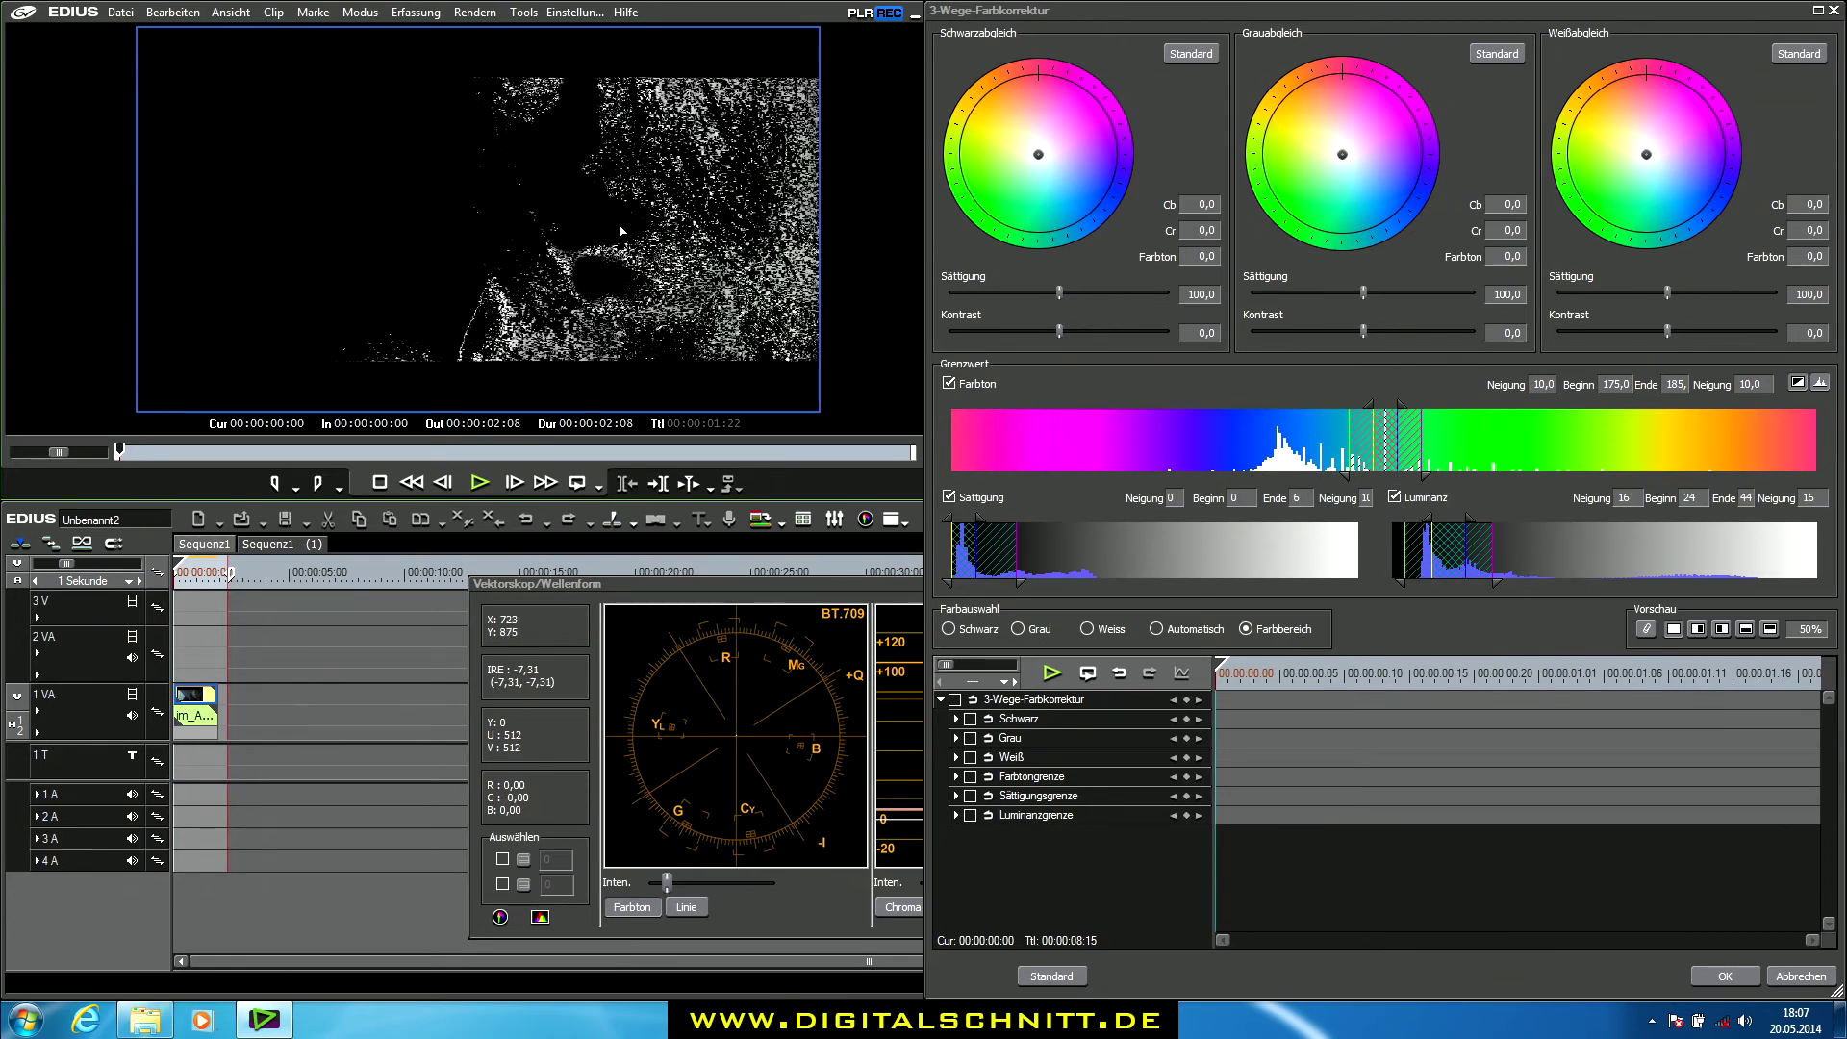
{"action": "left_click", "coordinate": [562, 261]}
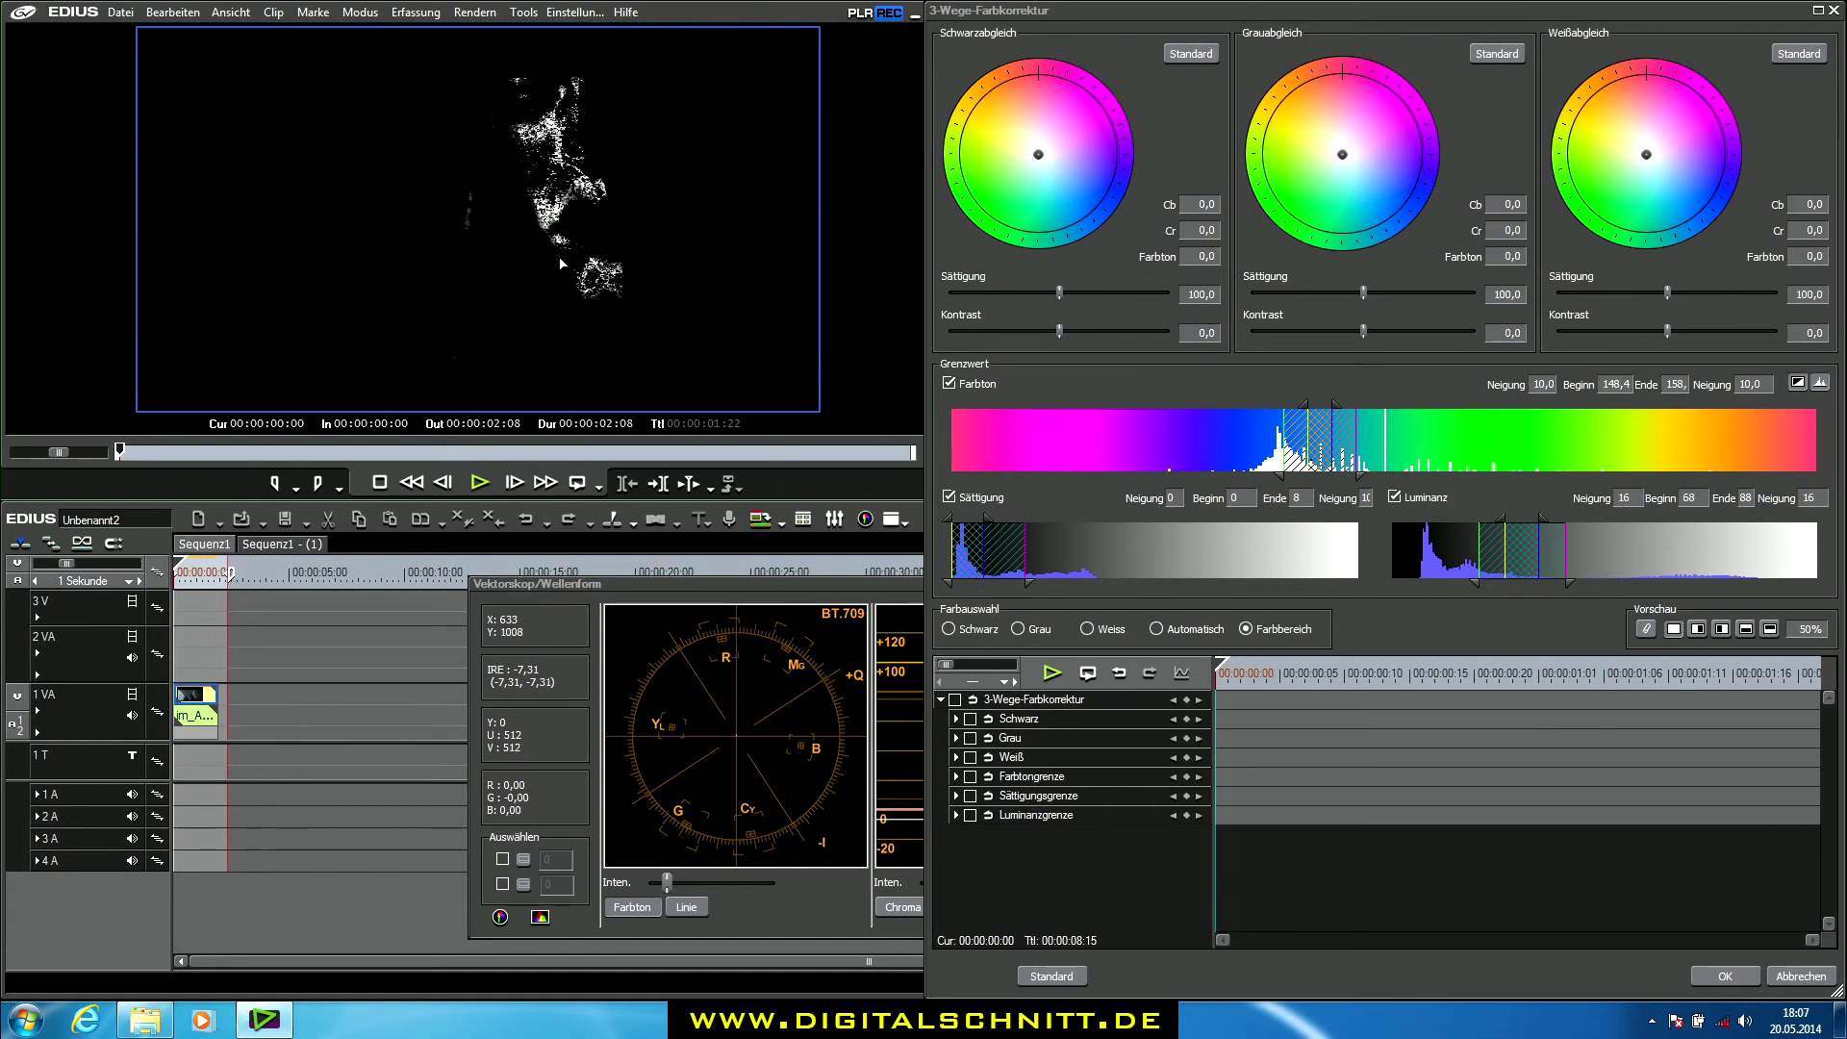
{"action": "left_click", "coordinate": [595, 229], "text": "shift"}
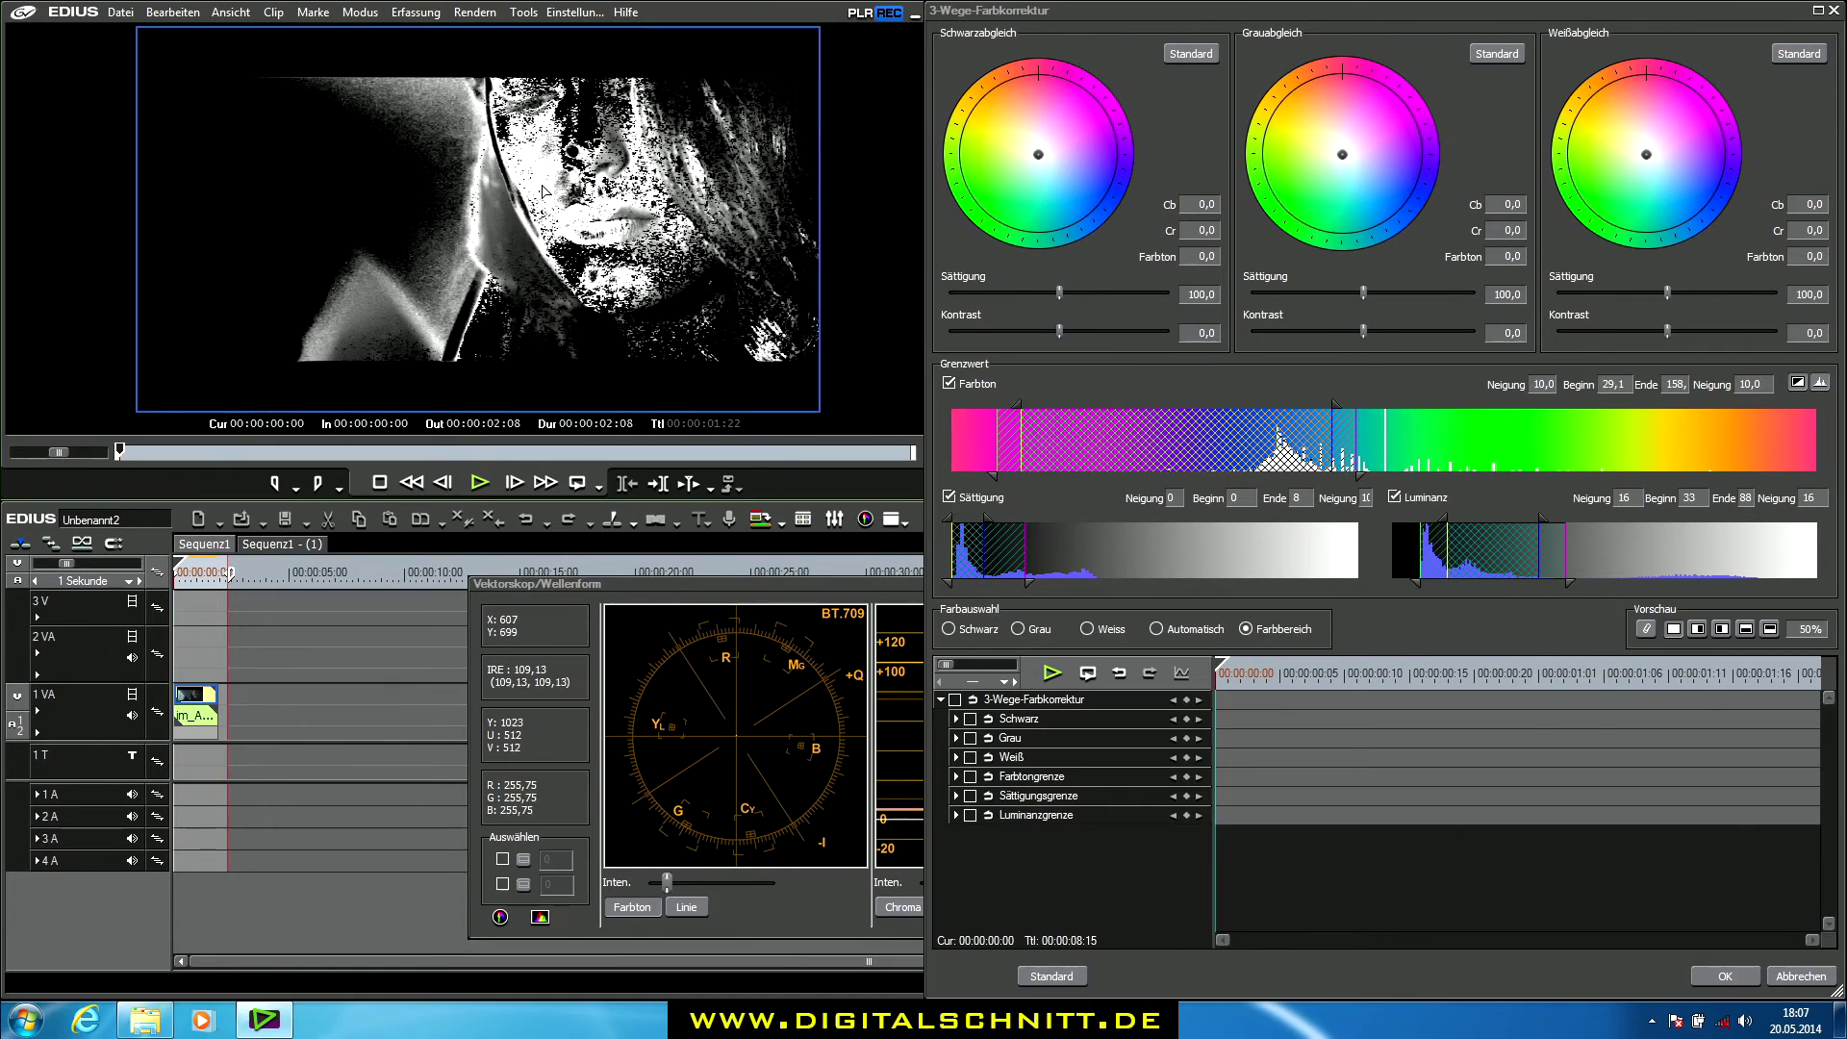
Resample the skin around the woman's mouth and extend the colour range with further samples on the chin
{"action": "left_click", "coordinate": [604, 252]}
{"action": "left_click", "coordinate": [615, 274], "text": "shift"}
{"action": "left_click", "coordinate": [622, 275], "text": "shift"}
{"action": "left_click", "coordinate": [622, 274], "text": "shift"}
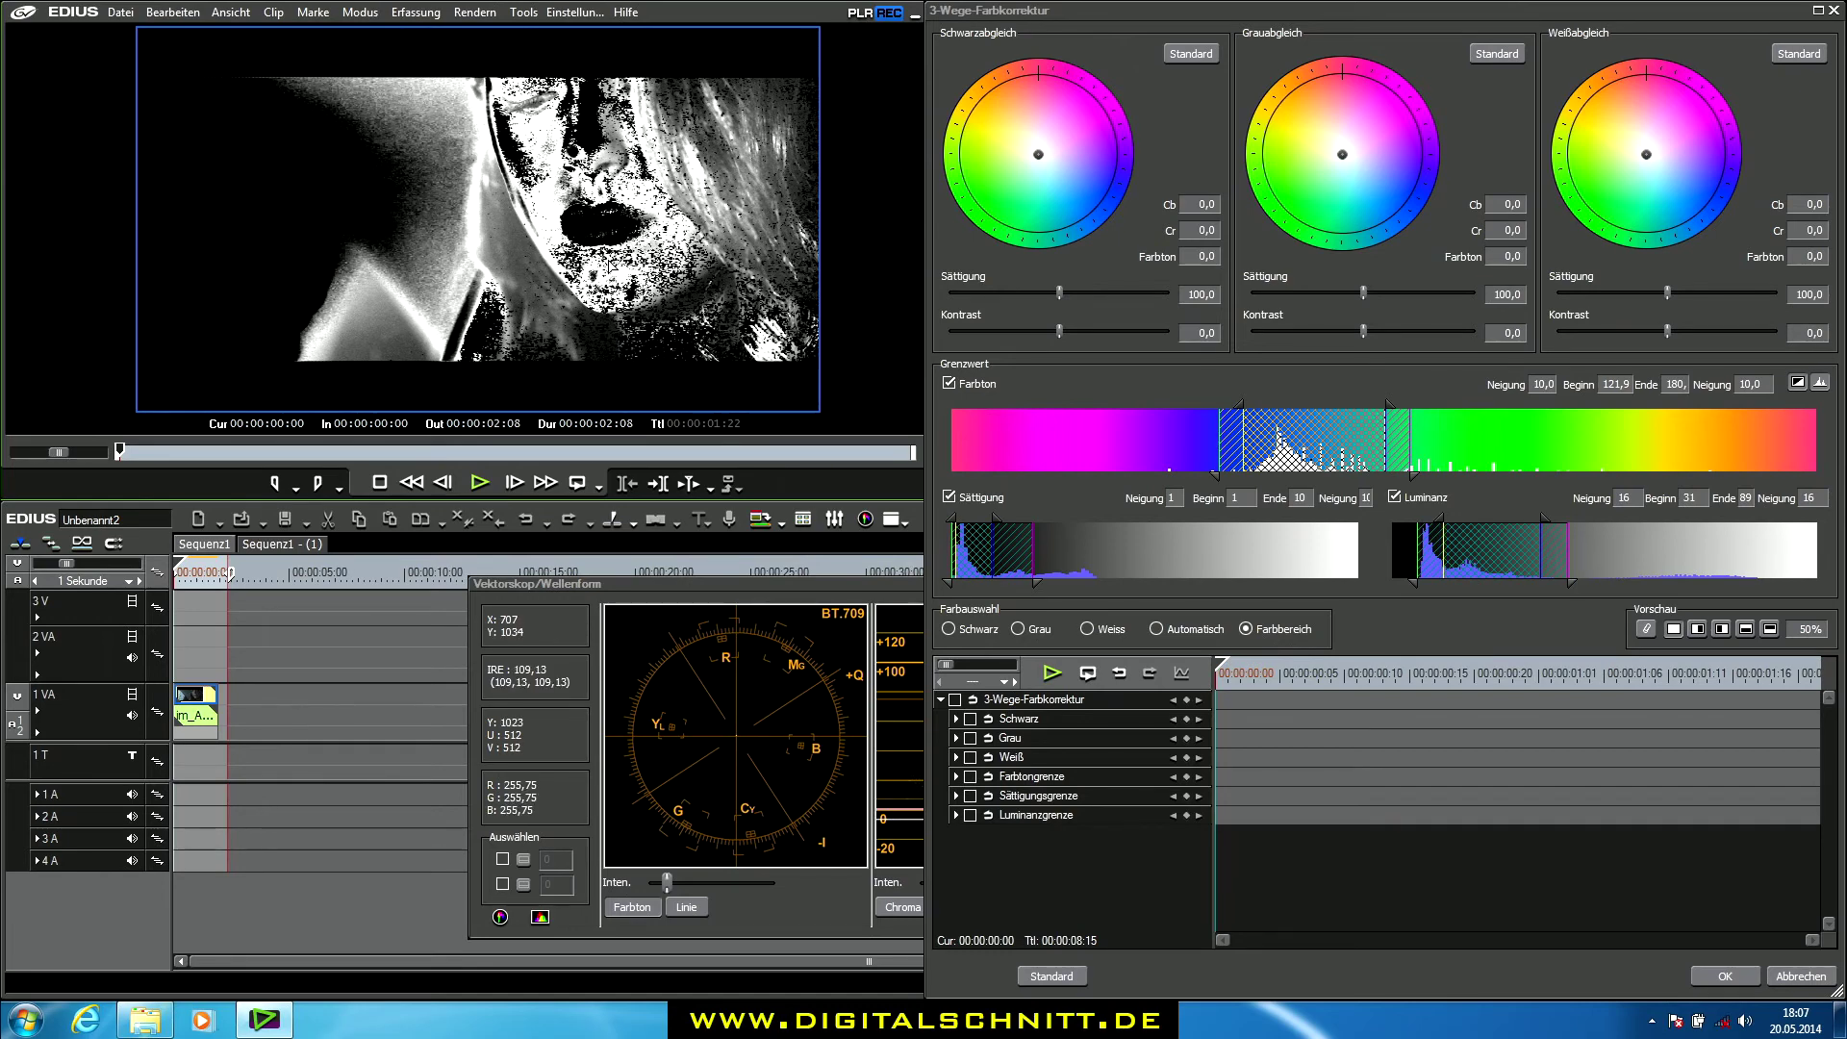
Play the key mask preview, discard the second 3-Wege-Farbkorrektur's settings and delete that filter from im_Auto
{"action": "left_click", "coordinate": [478, 484]}
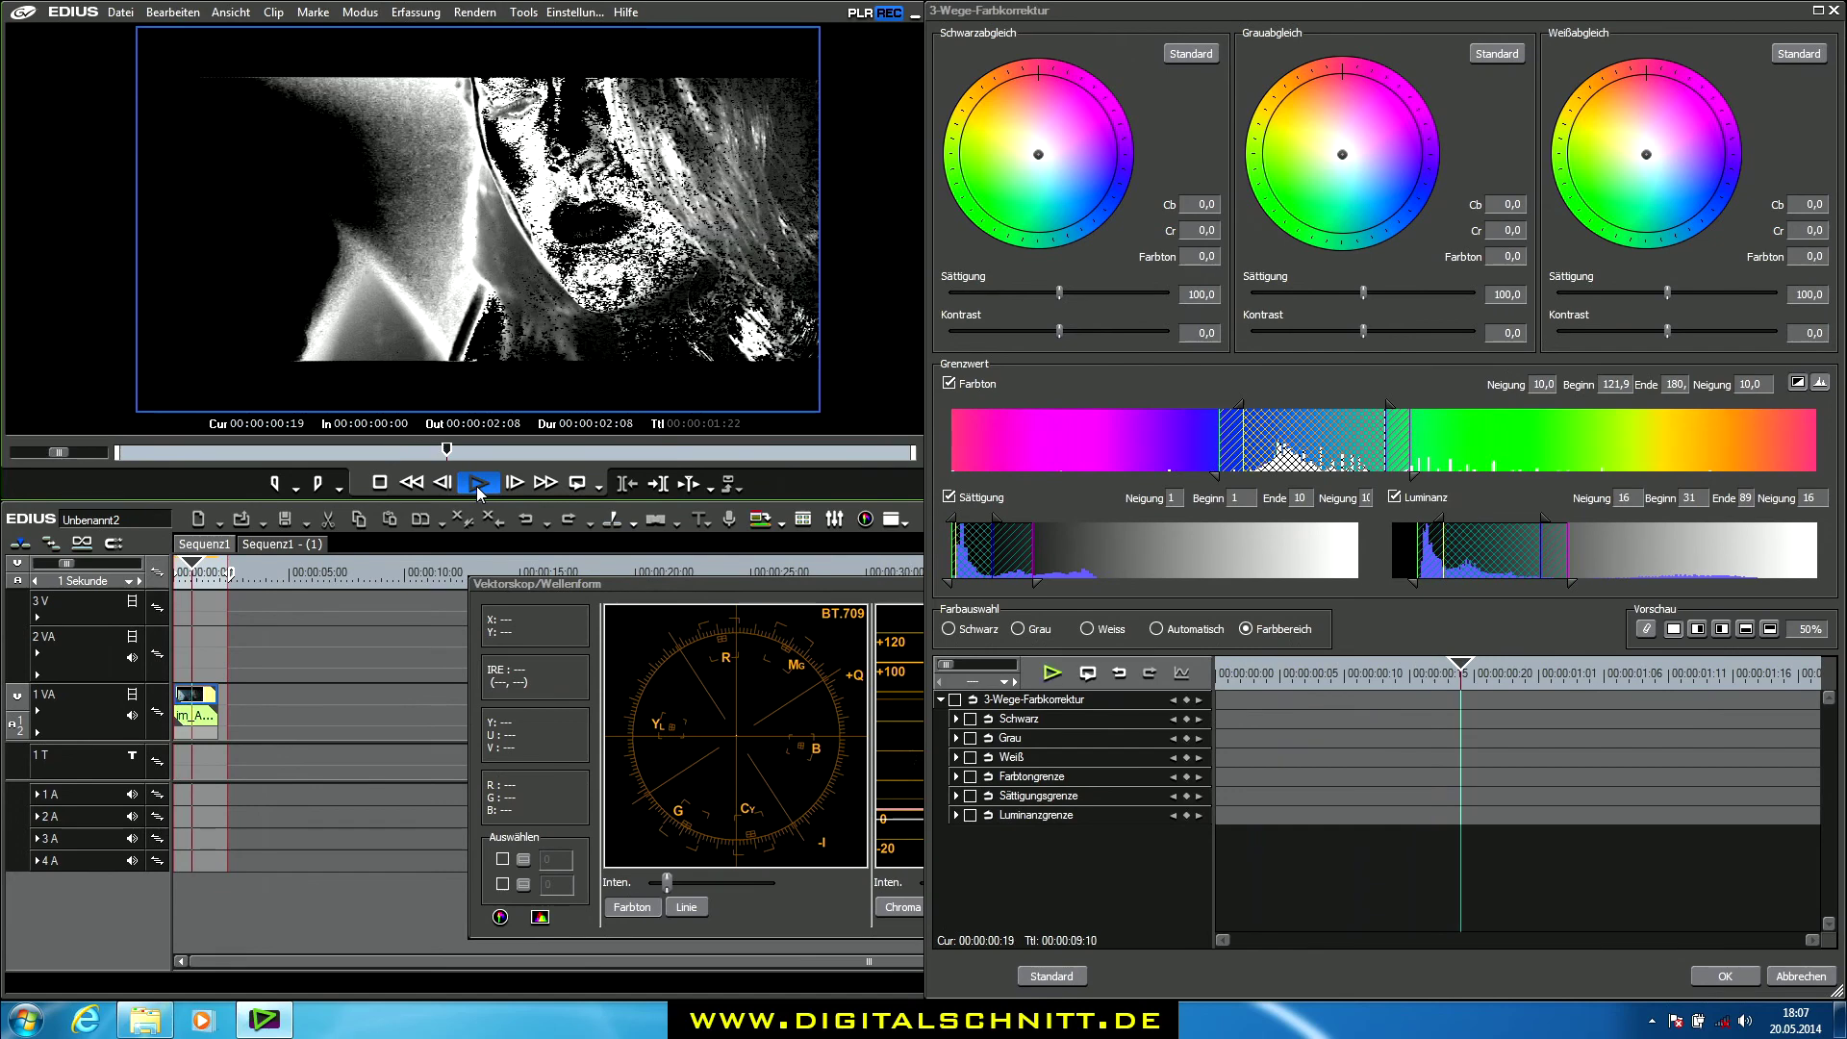
{"action": "left_click", "coordinate": [1806, 978]}
{"action": "left_click", "coordinate": [1821, 785]}
Apply the Chrominanz video filter to im_Auto and open its settings
{"action": "left_click", "coordinate": [1042, 72]}
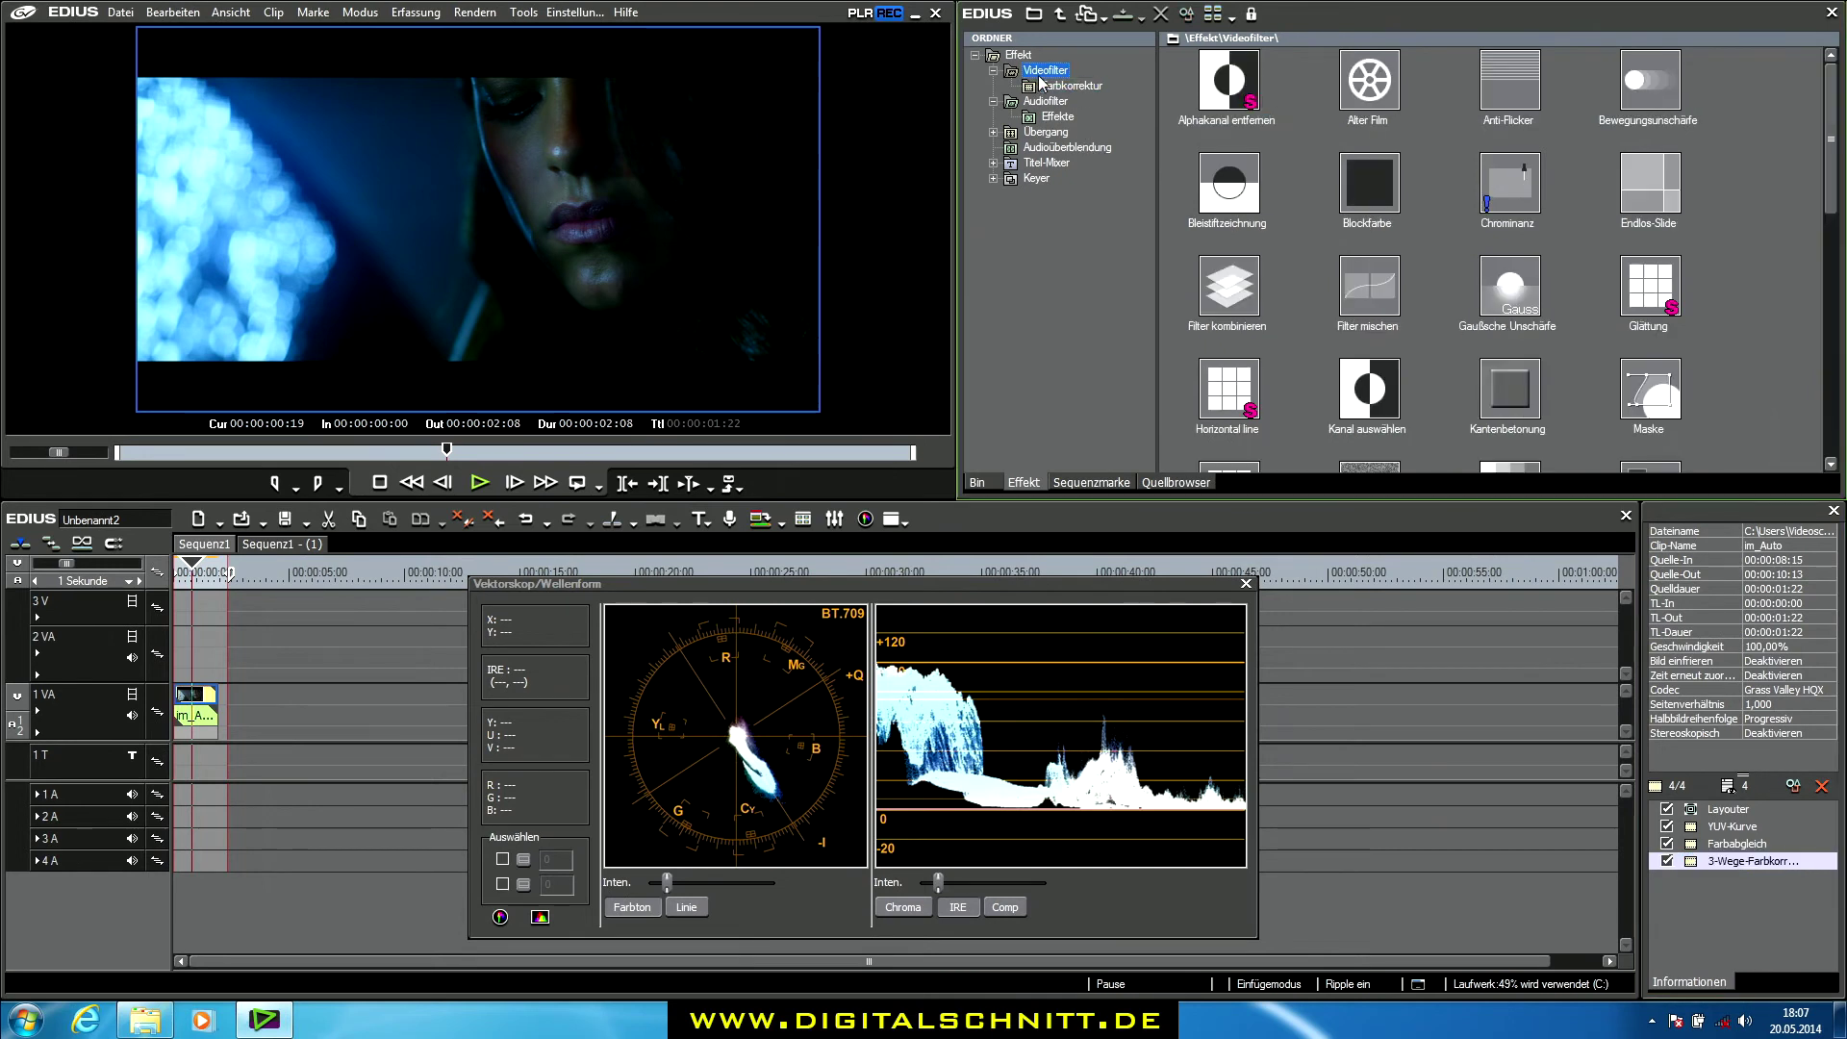
{"action": "left_click", "coordinate": [1500, 200]}
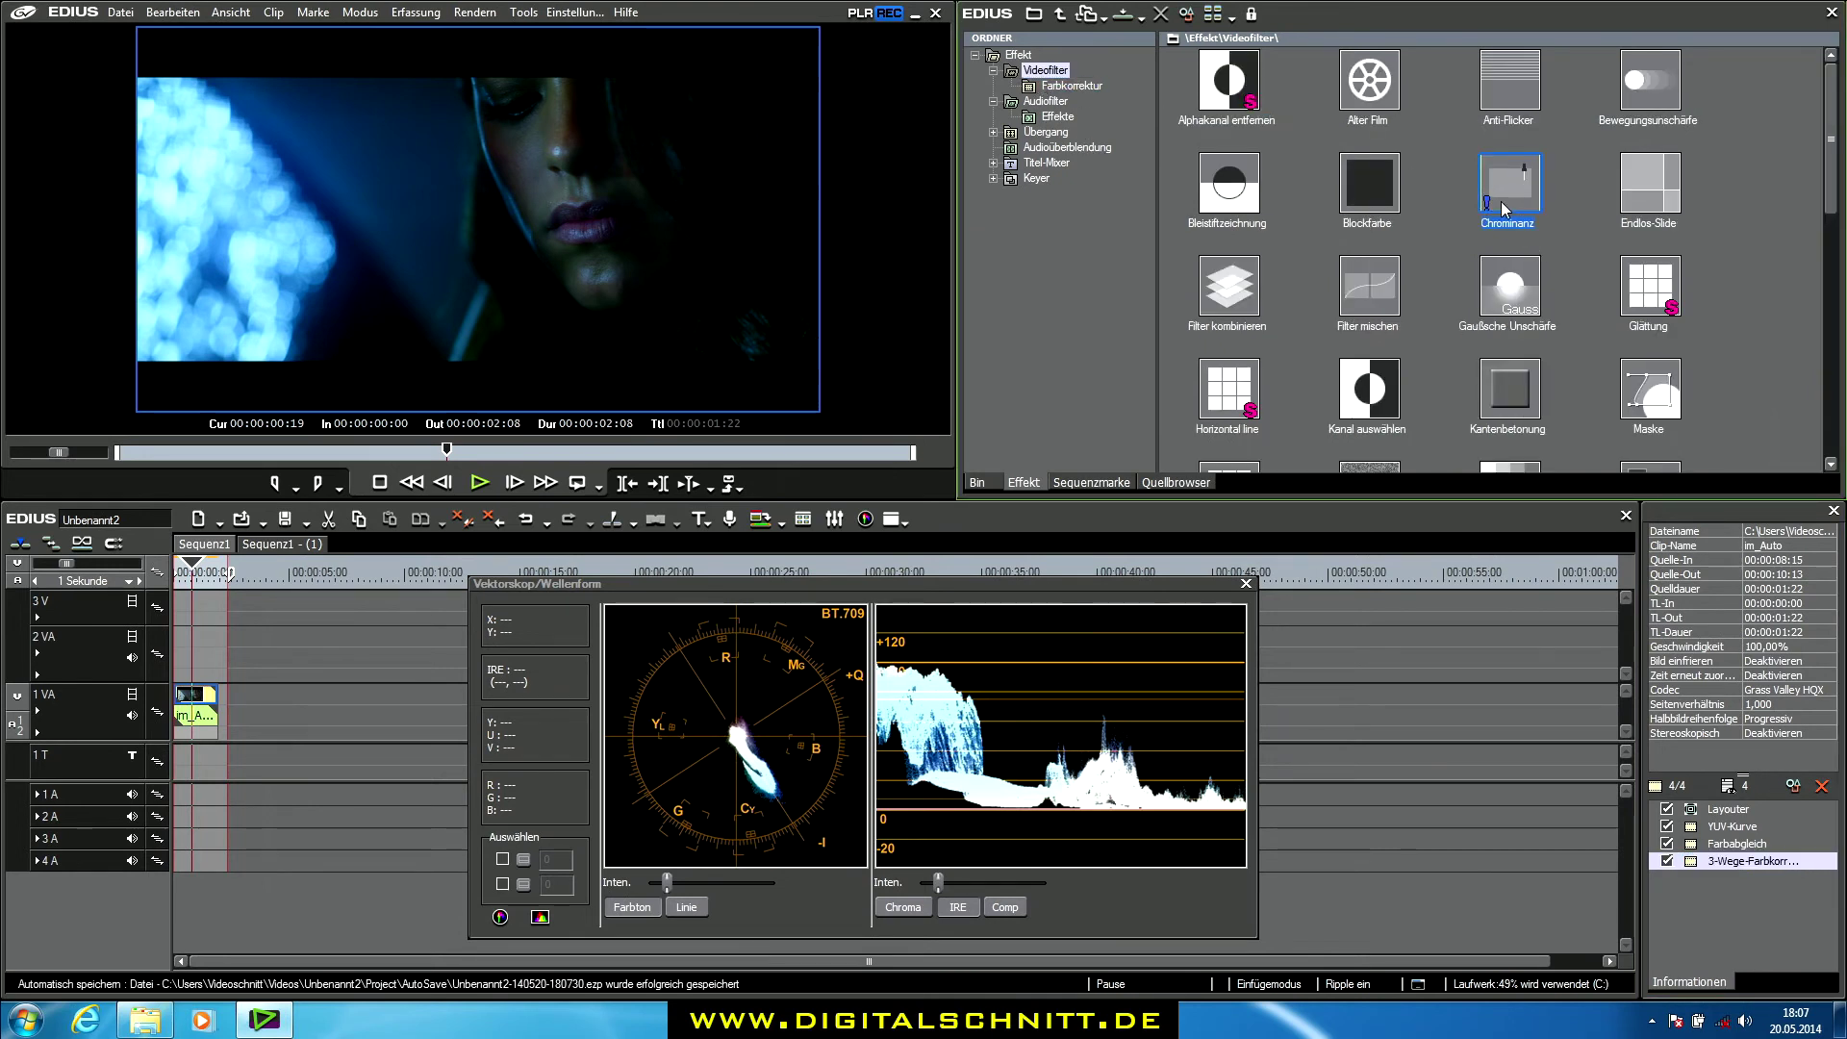
{"action": "left_click_drag", "start_coordinate": [1501, 206], "coordinate": [204, 699]}
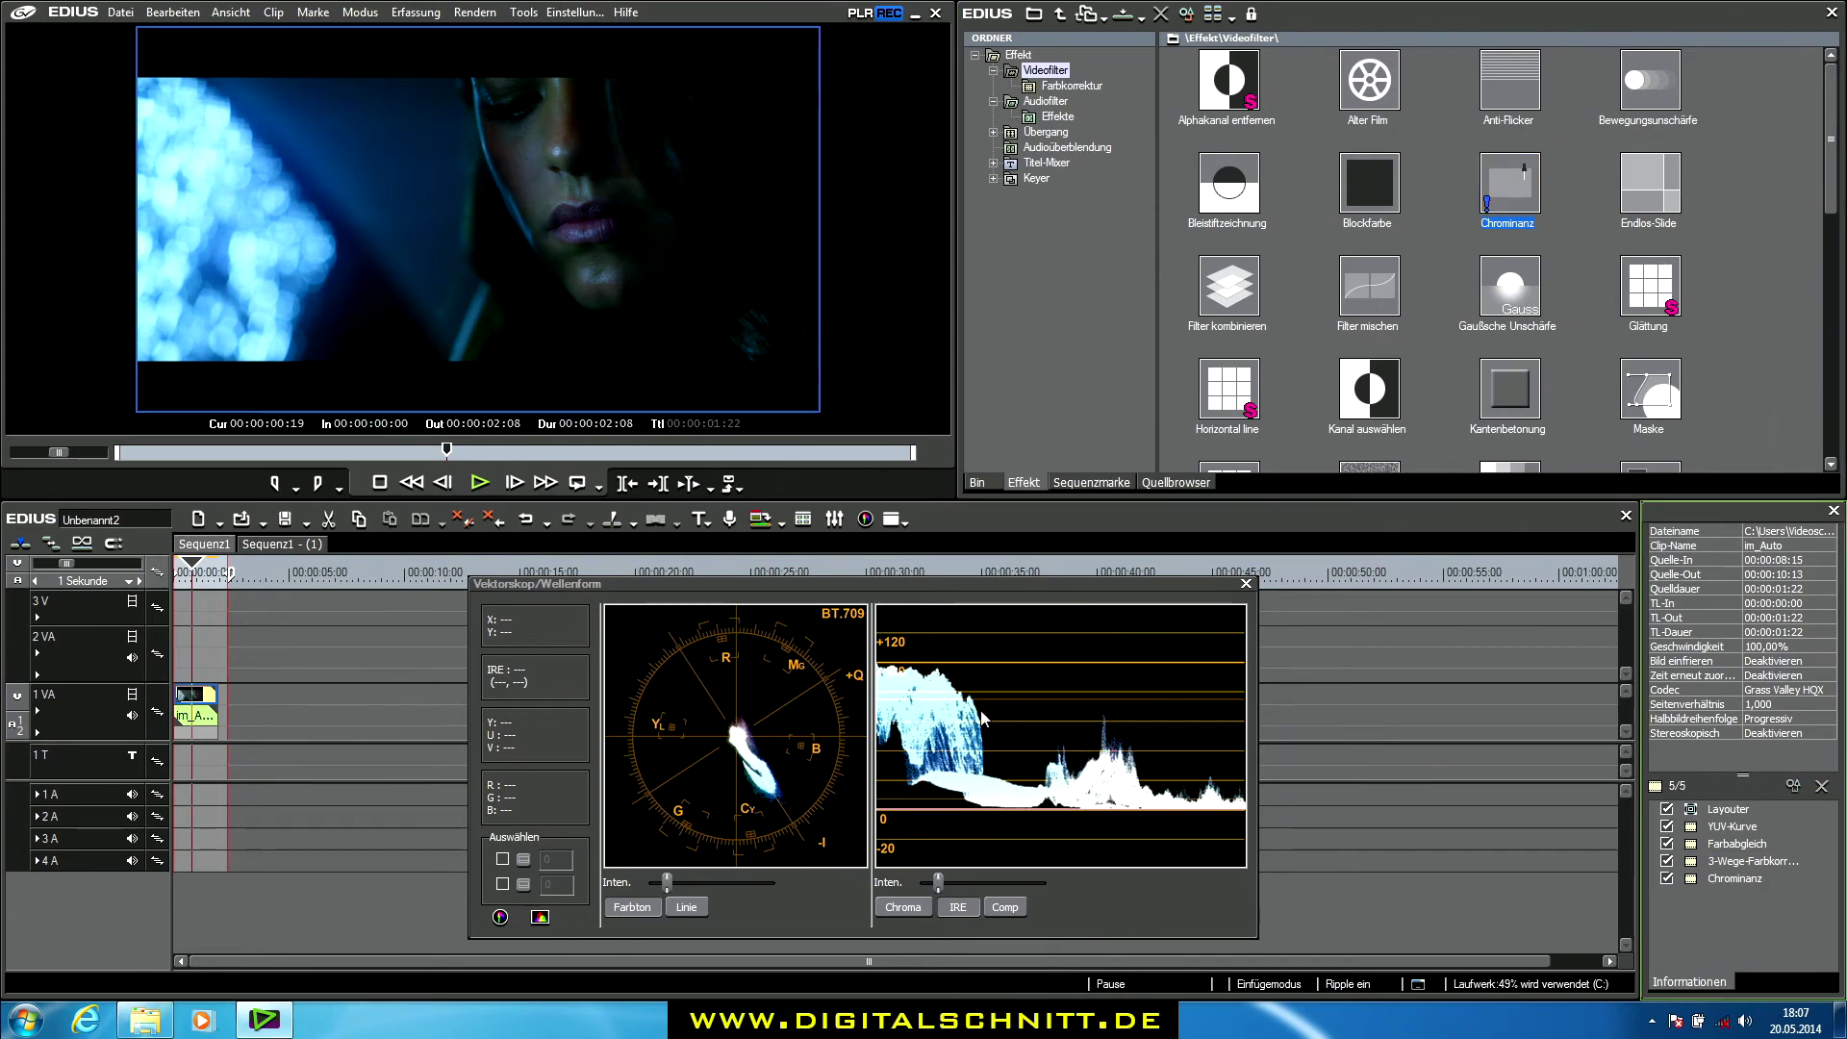
{"action": "double_click", "coordinate": [1732, 878]}
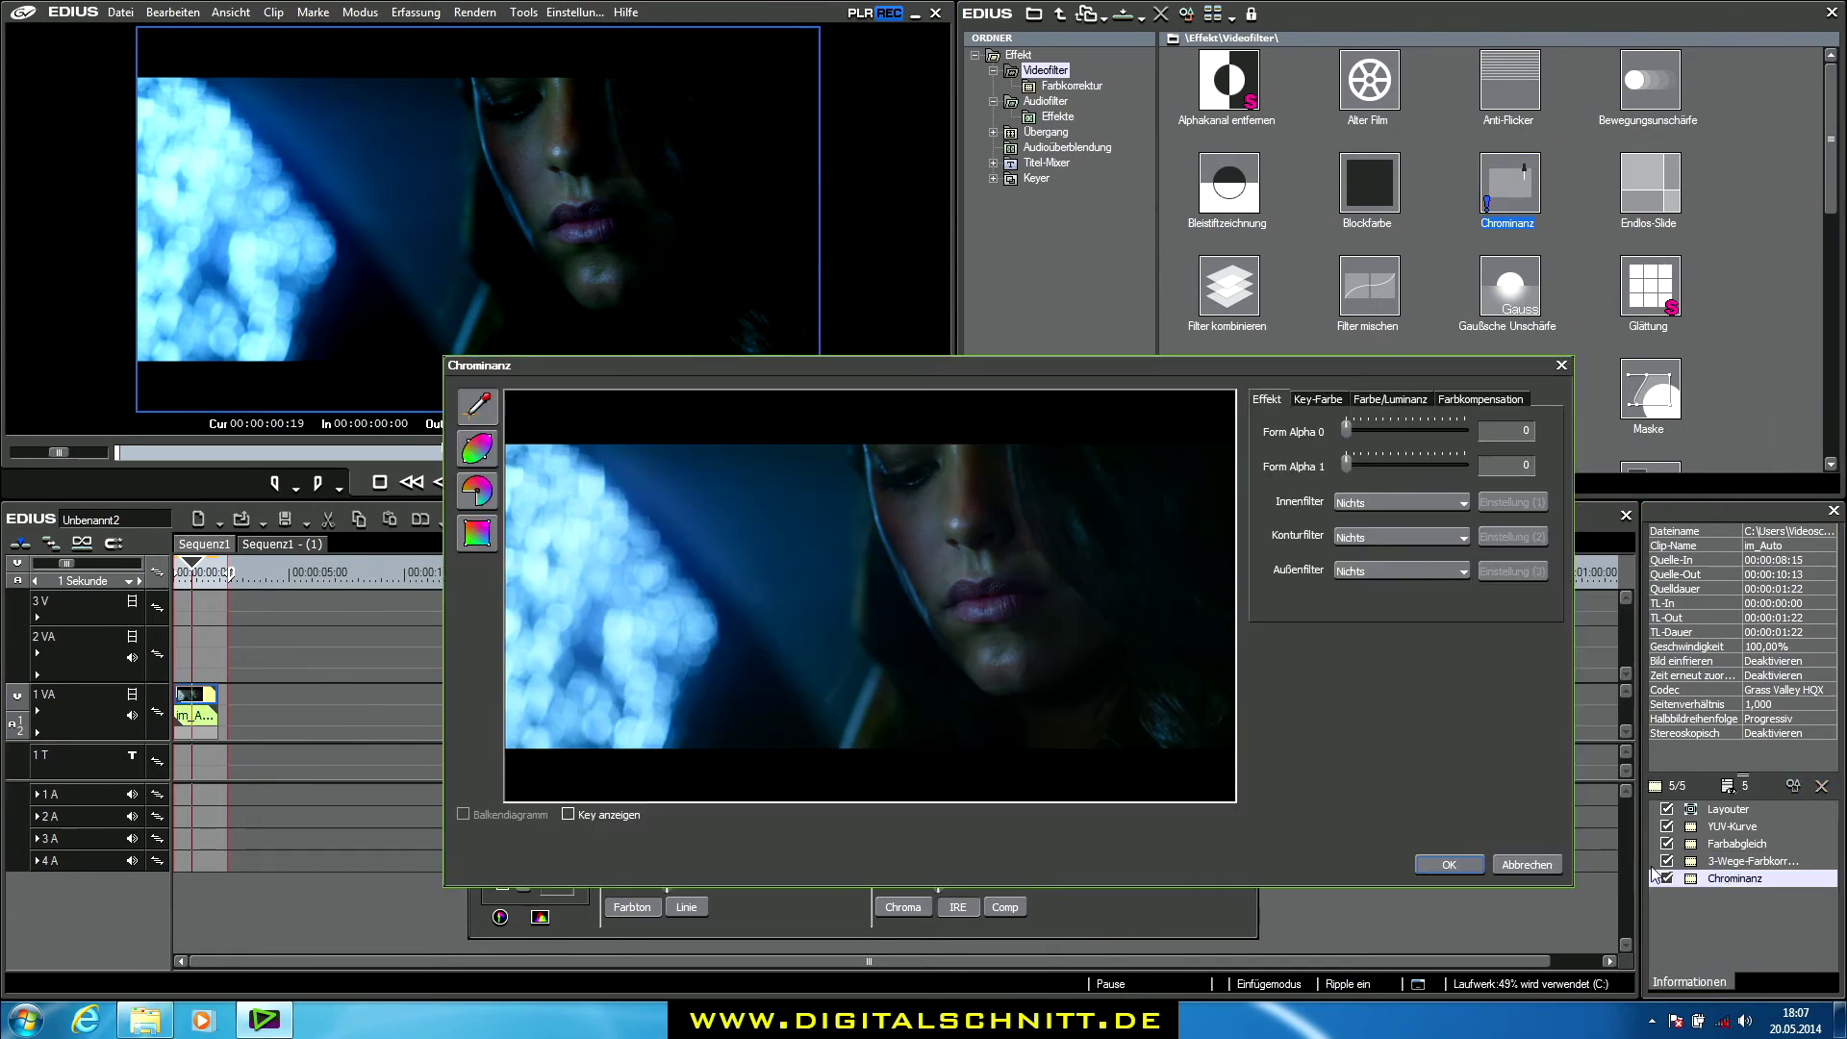
Sample the skin on the woman's face as the Chrominanz key colour, with the key displayed in the preview
{"action": "left_click", "coordinate": [478, 410]}
{"action": "left_click", "coordinate": [931, 562]}
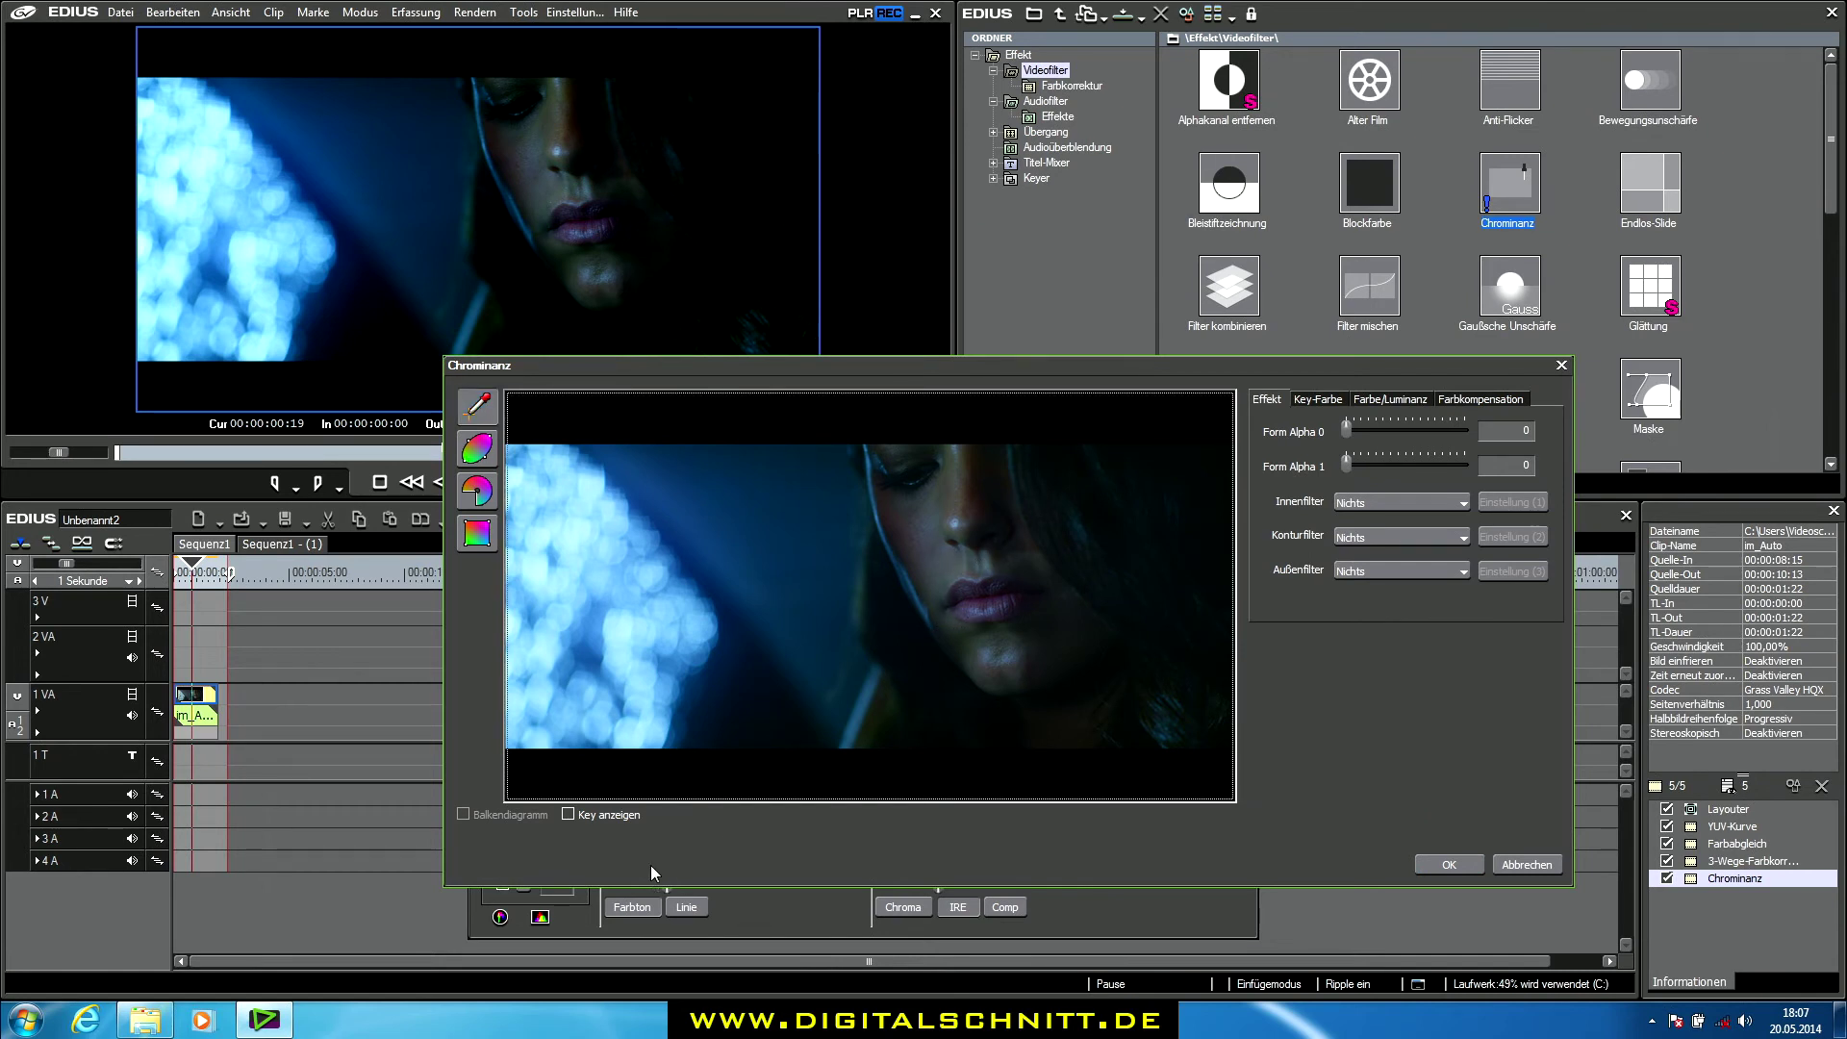
{"action": "left_click", "coordinate": [609, 818]}
{"action": "mouse_move", "coordinate": [931, 552]}
{"action": "left_mouse_down"}
{"action": "mouse_move", "coordinate": [926, 533]}
{"action": "mouse_move", "coordinate": [947, 583]}
{"action": "mouse_move", "coordinate": [987, 579]}
{"action": "mouse_move", "coordinate": [1000, 550]}
{"action": "mouse_move", "coordinate": [1006, 570]}
{"action": "left_mouse_up"}
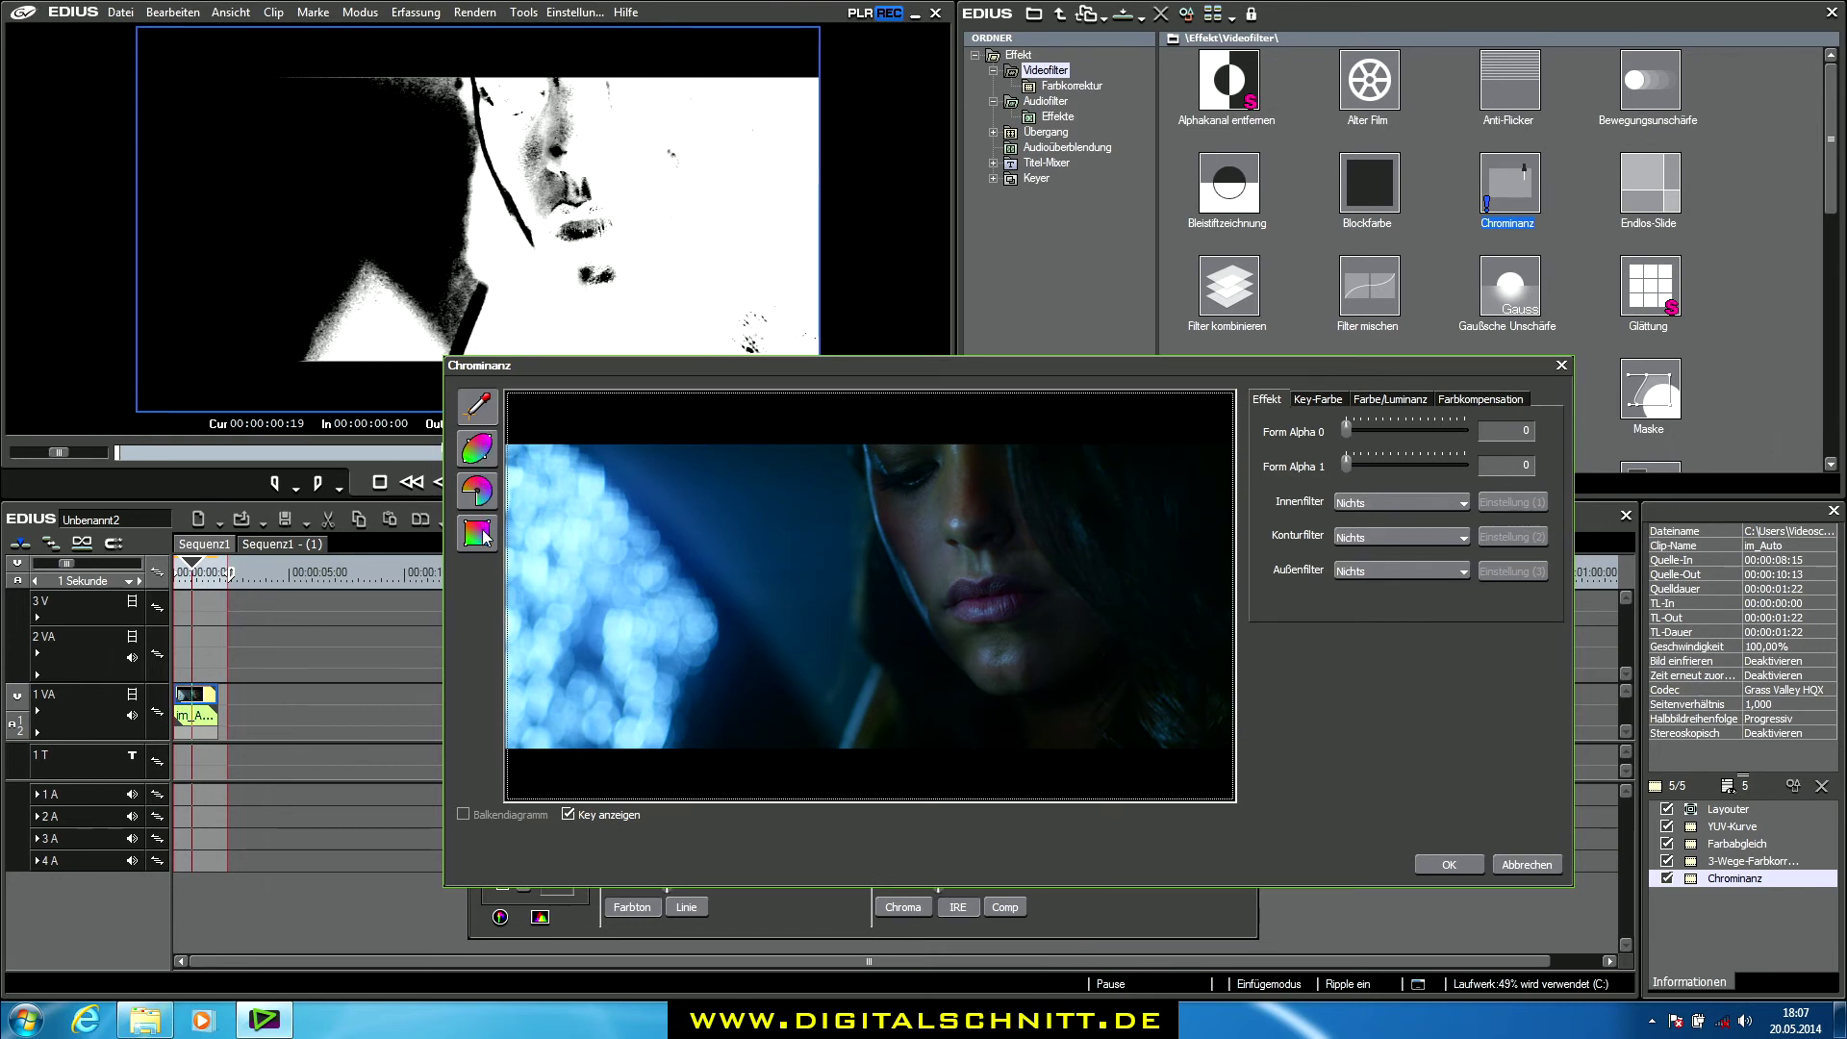
Switch to the elliptical colour selection, show the Balkendiagramm and move the selection onto the reddish skin tones near the centre
{"action": "left_click", "coordinate": [478, 450]}
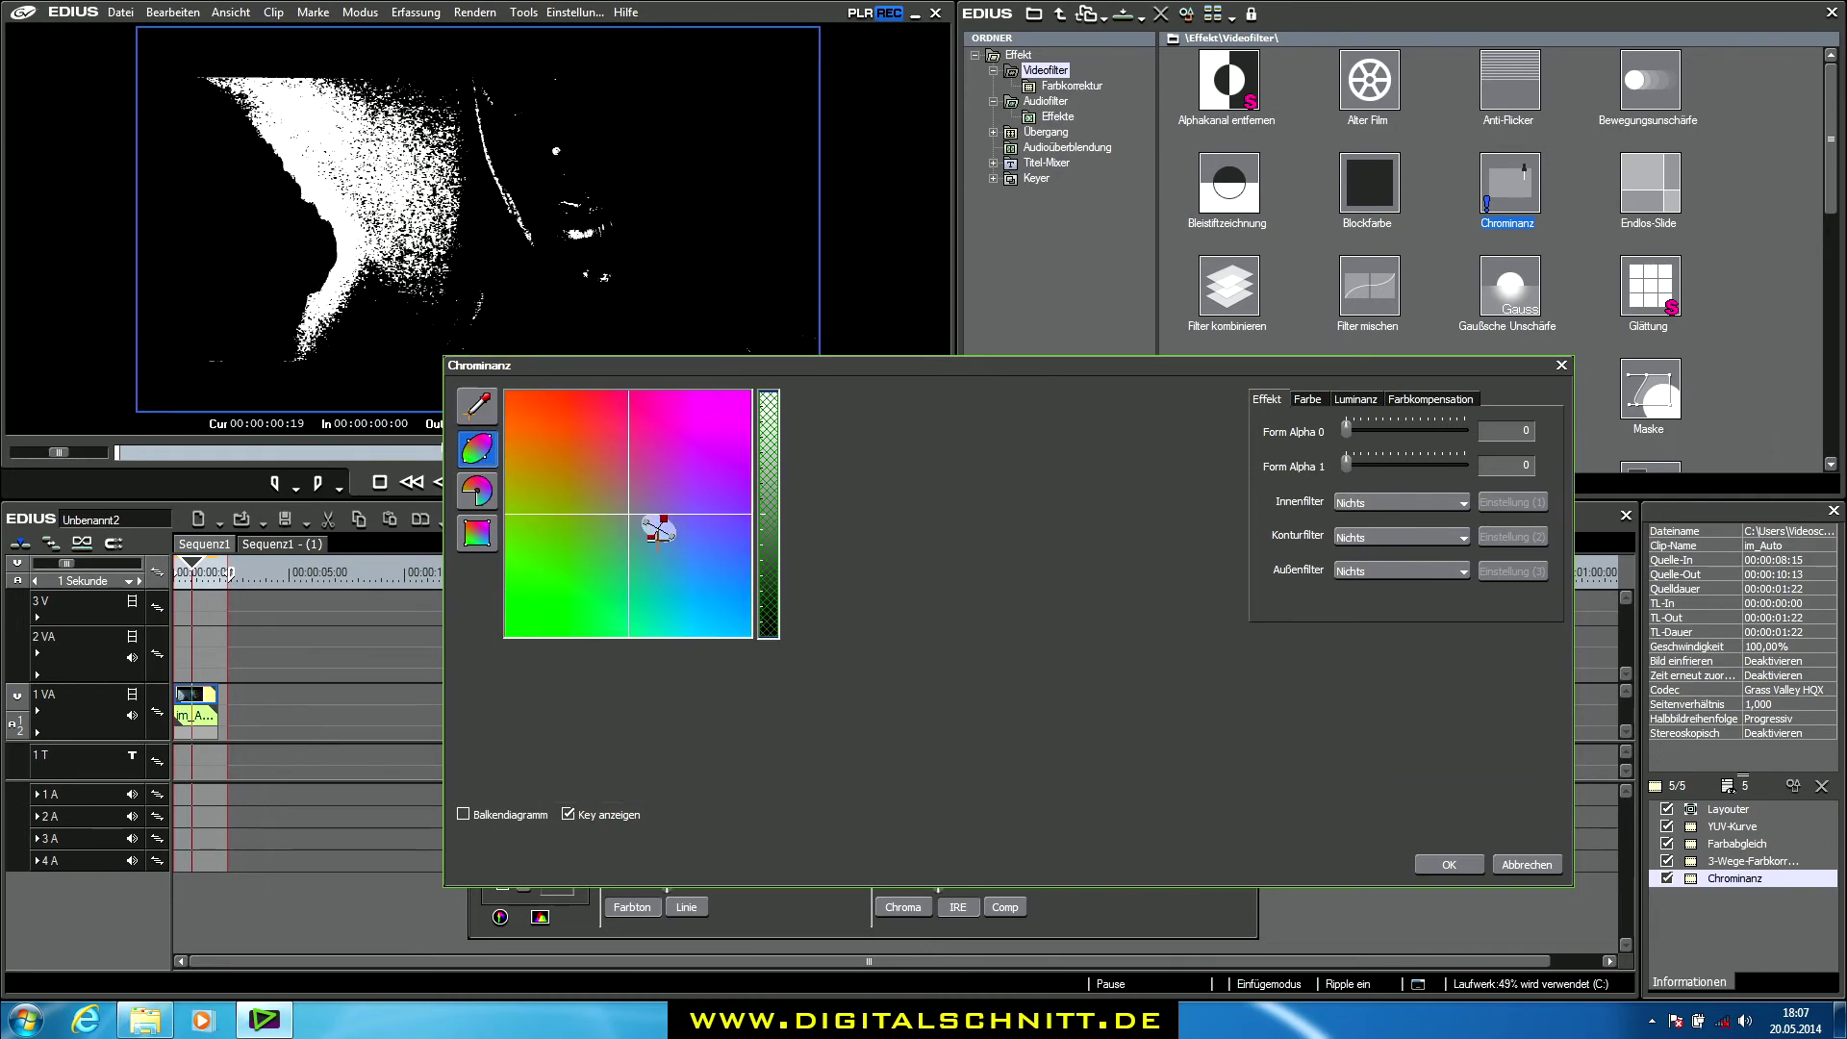
{"action": "left_click_drag", "start_coordinate": [650, 537], "coordinate": [625, 492]}
{"action": "left_click", "coordinate": [489, 818]}
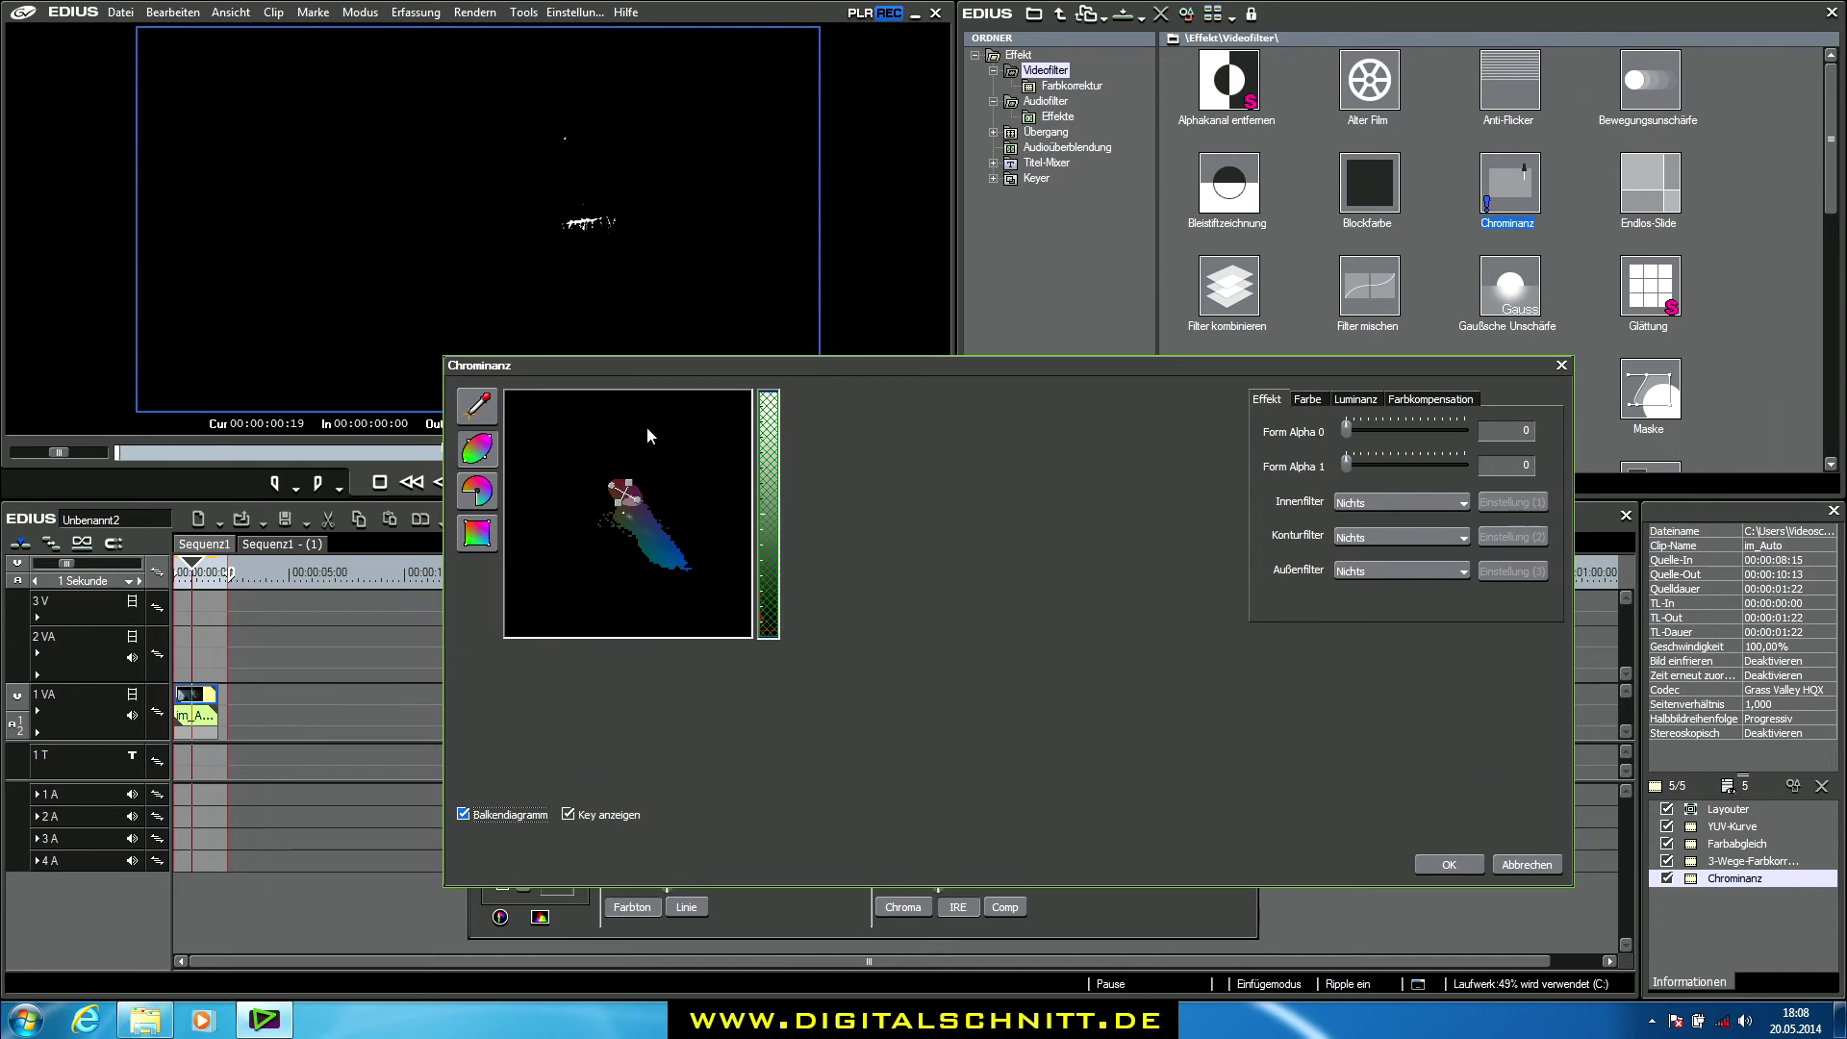
{"action": "left_click_drag", "start_coordinate": [624, 493], "coordinate": [577, 457]}
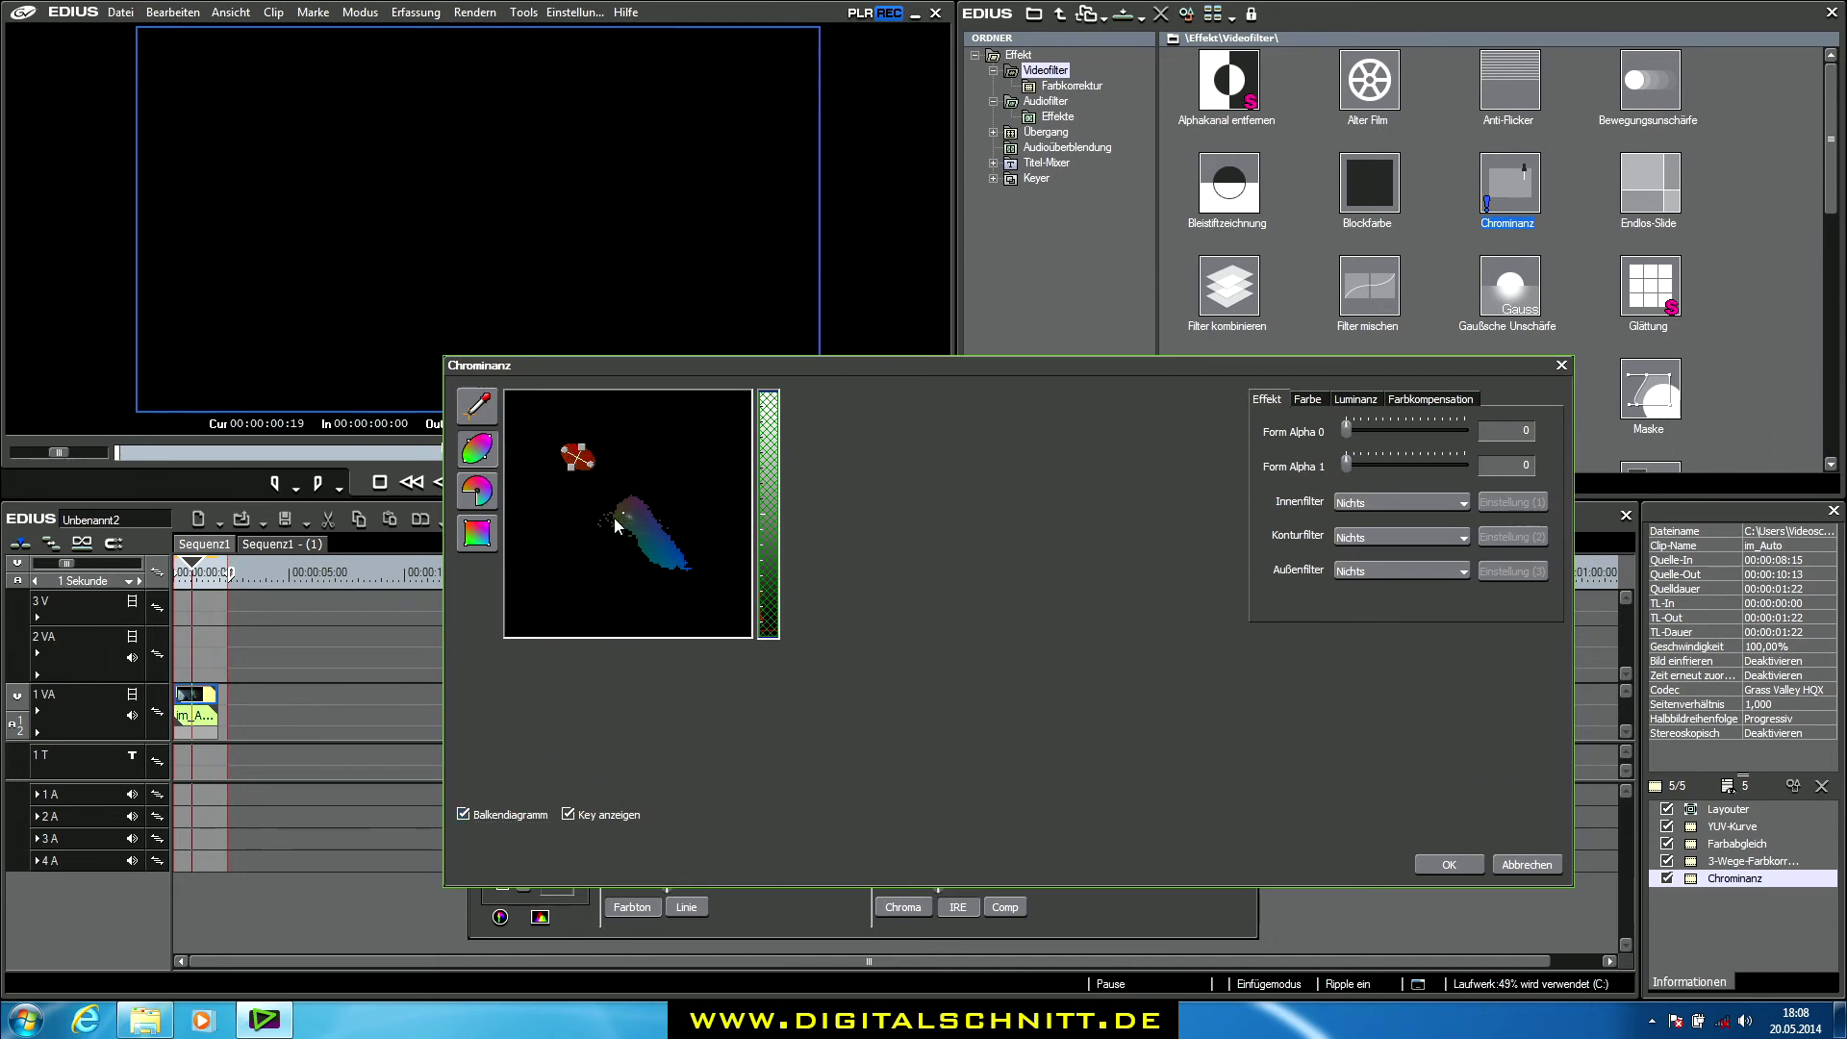
{"action": "left_click_drag", "start_coordinate": [577, 464], "coordinate": [623, 504]}
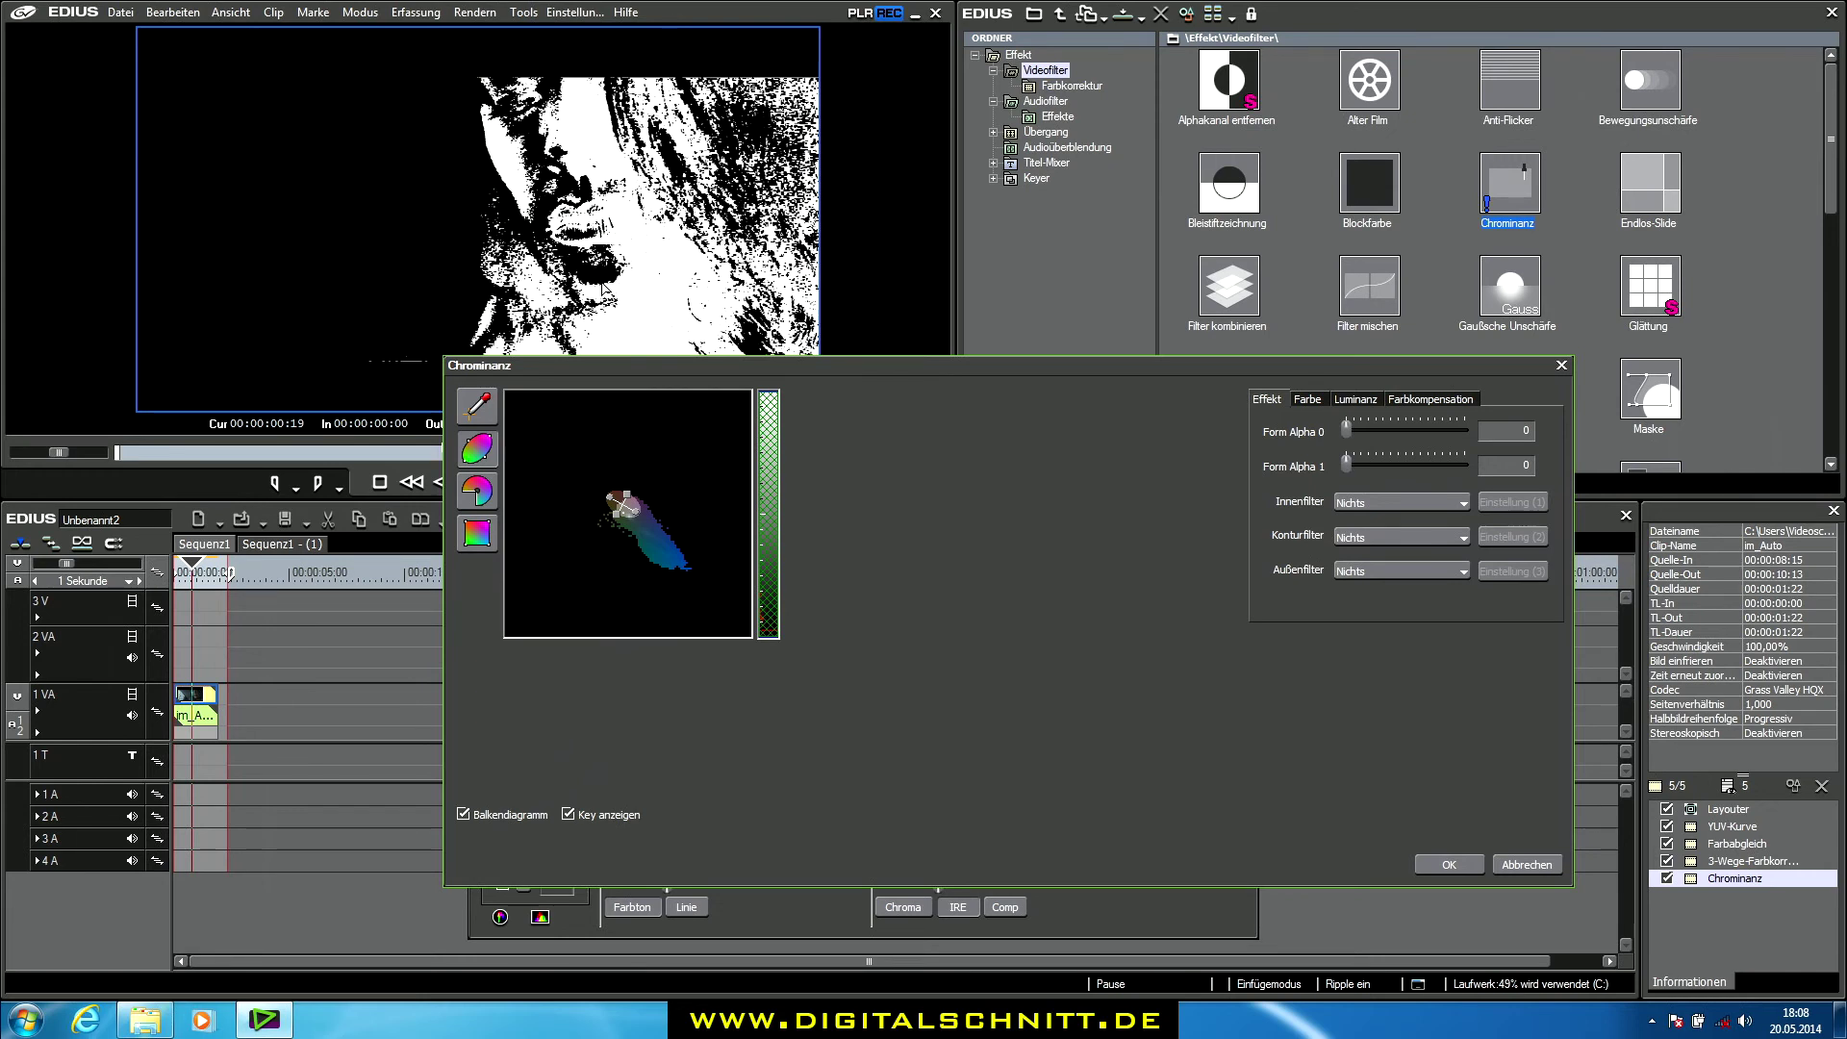
Raise the colour selection's Alpha slightly and soften the key by setting Form Alpha 0 to 25
{"action": "left_click", "coordinate": [1309, 400]}
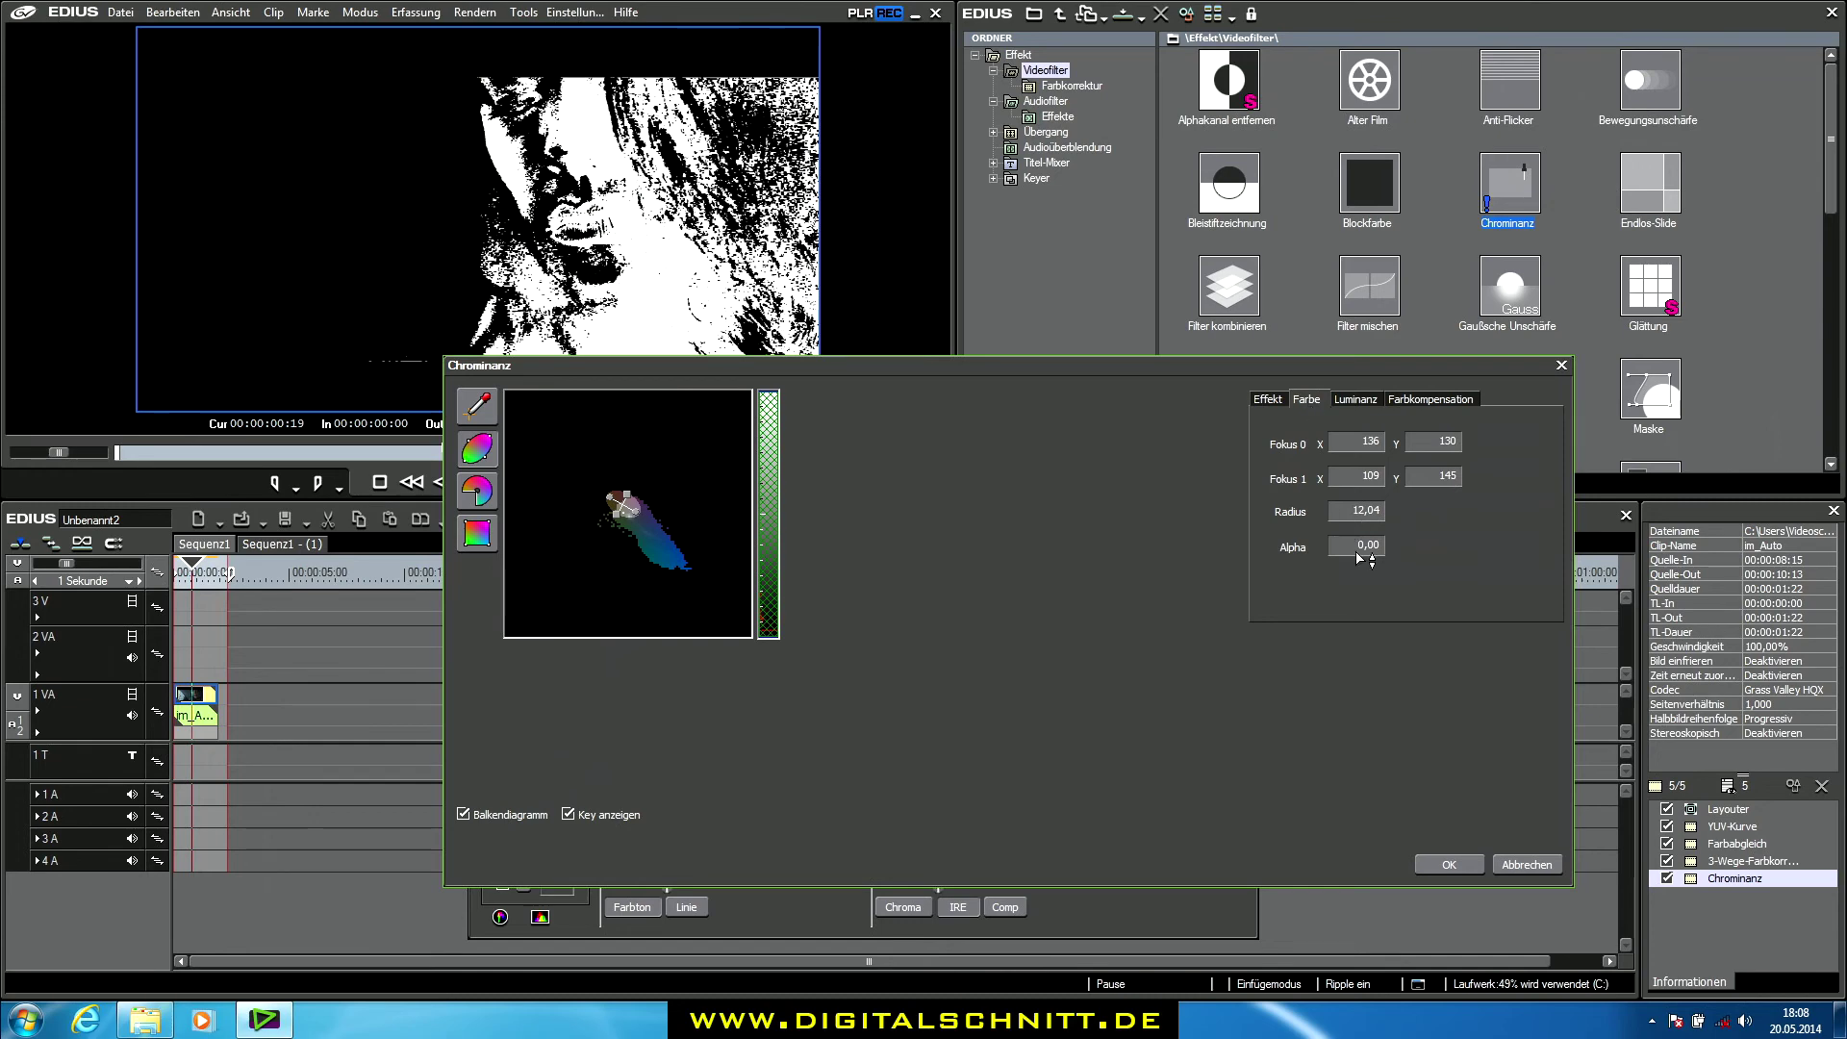
{"action": "mouse_move", "coordinate": [1368, 558]}
{"action": "left_mouse_down"}
{"action": "mouse_move", "coordinate": [1370, 515]}
{"action": "mouse_move", "coordinate": [1367, 539]}
{"action": "left_mouse_up"}
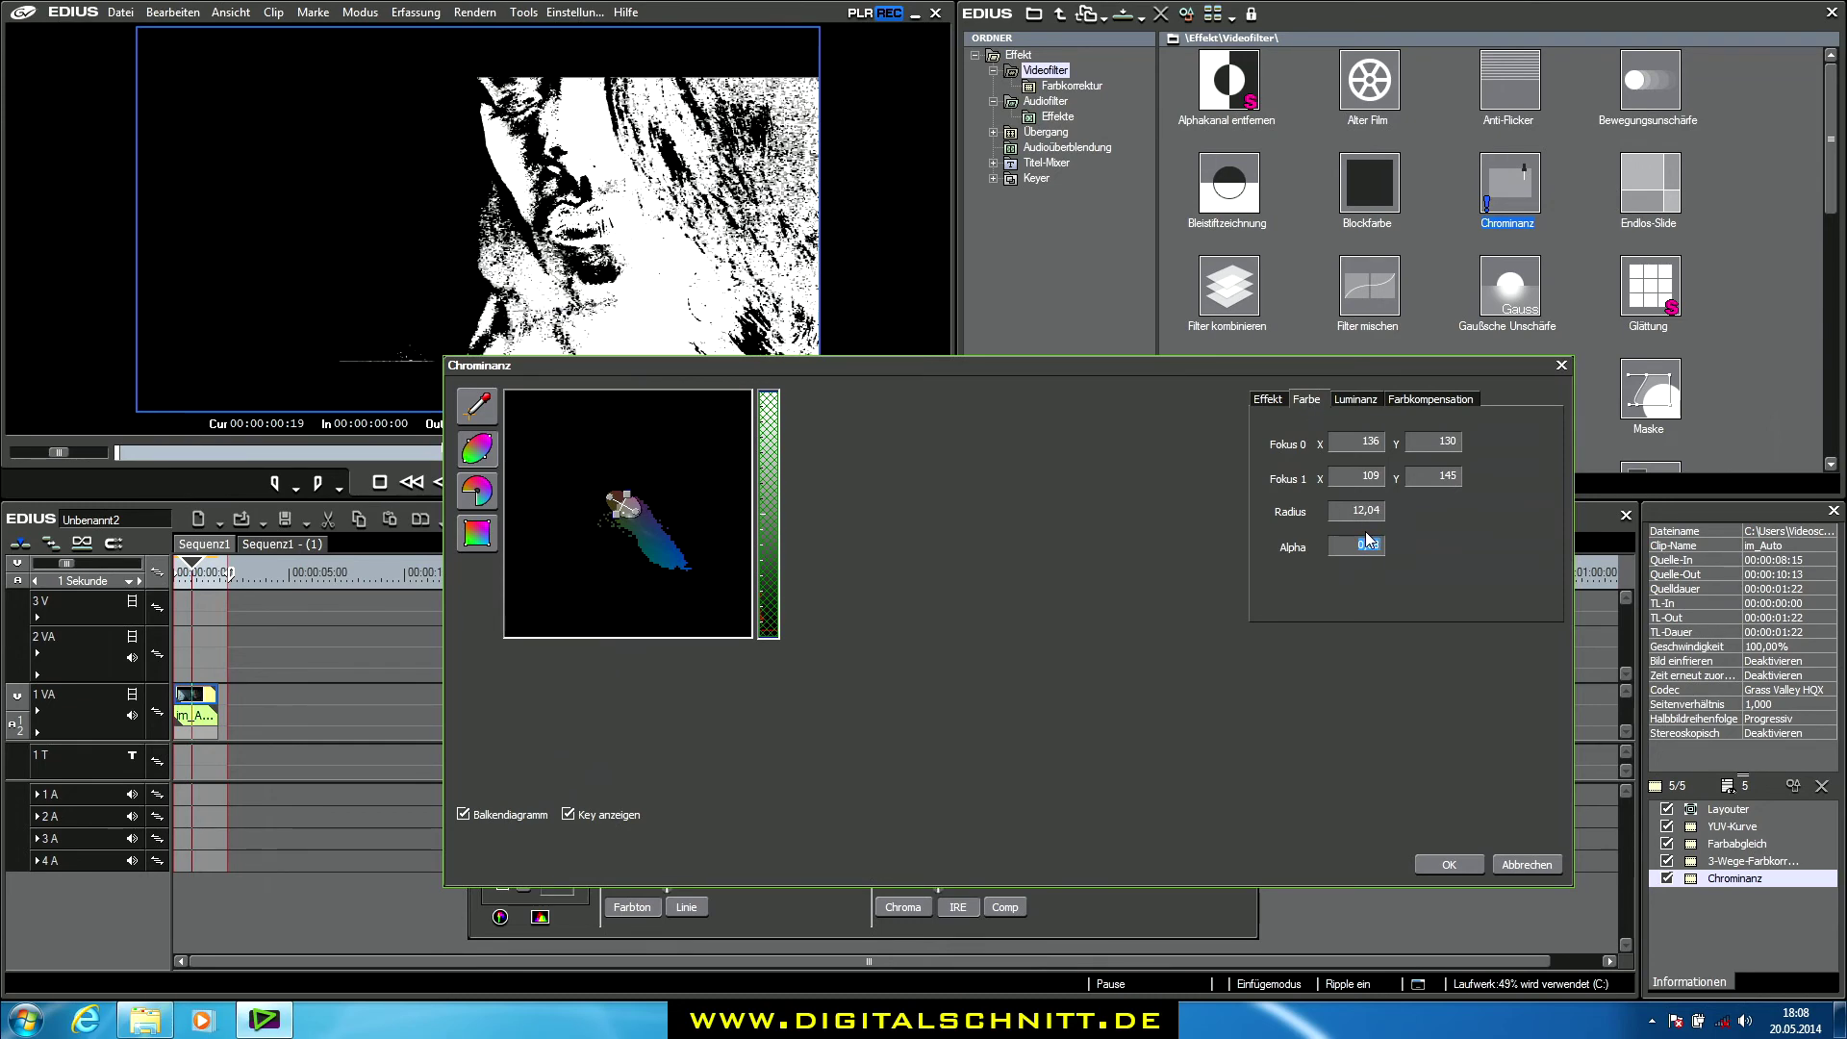
{"action": "left_click", "coordinate": [1269, 403]}
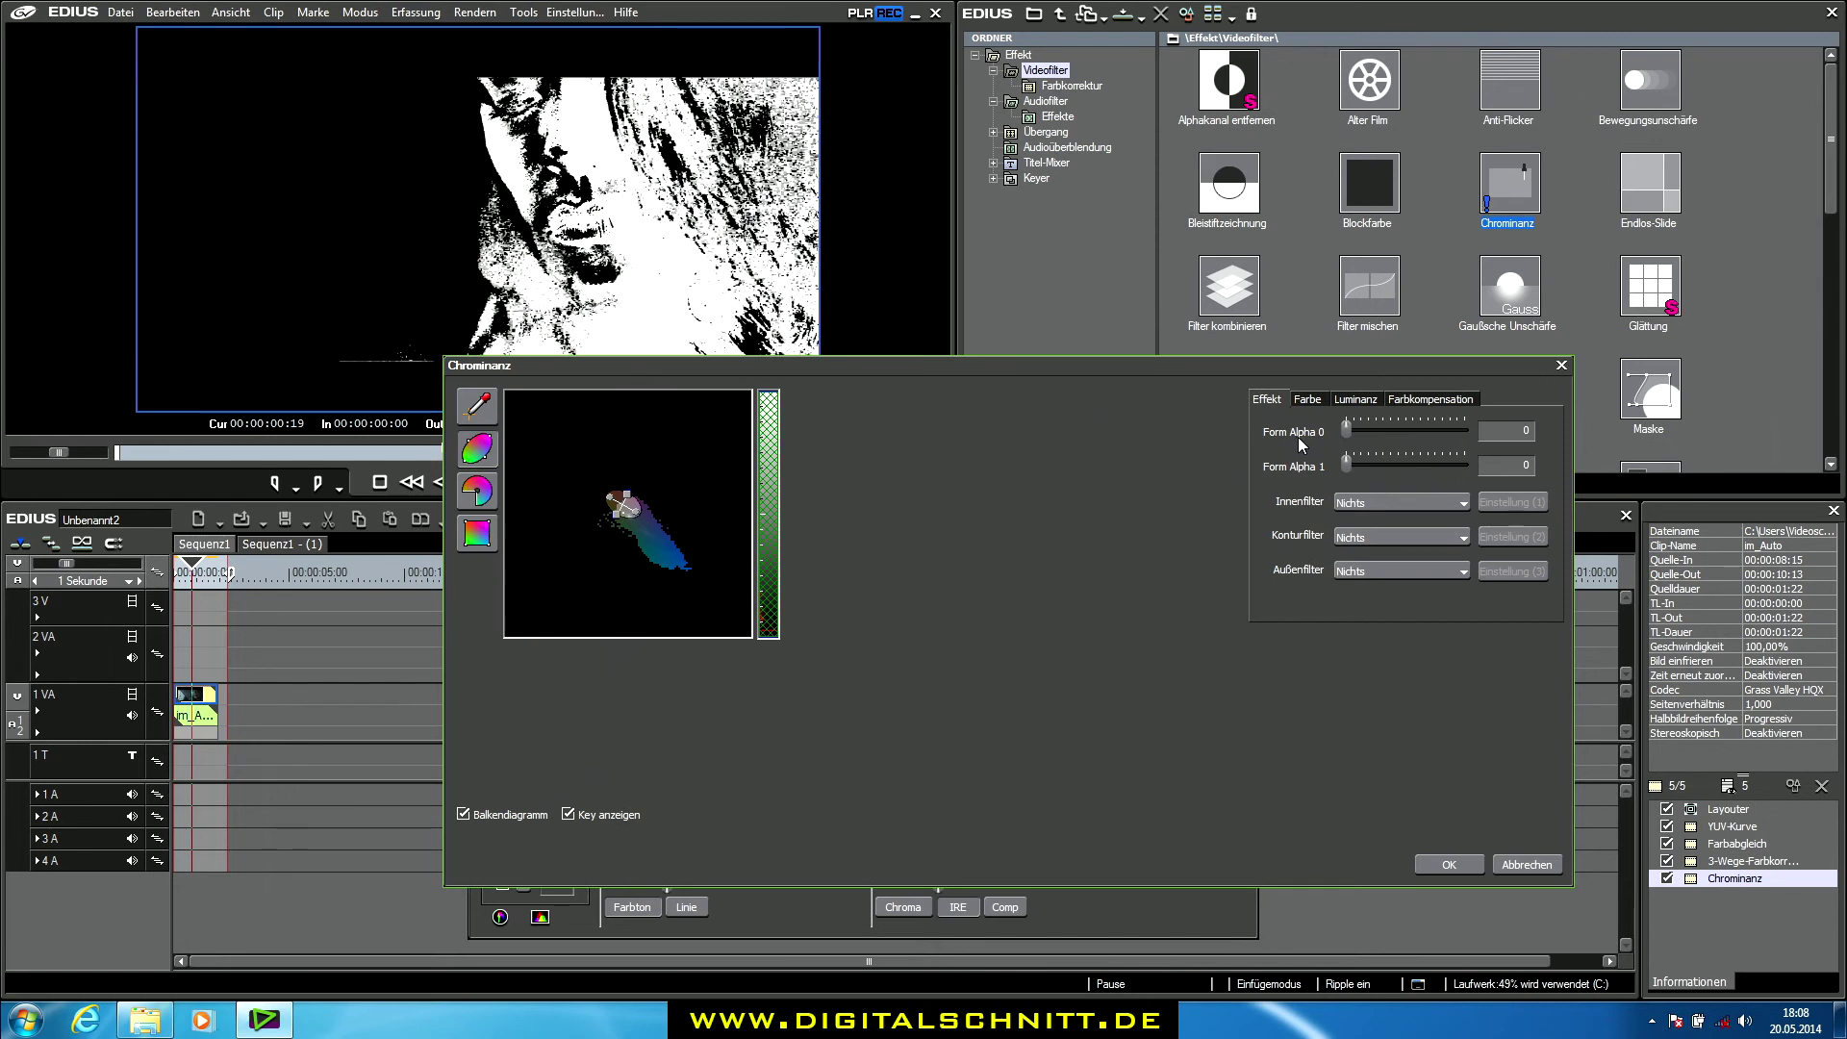
{"action": "left_click_drag", "start_coordinate": [1347, 431], "coordinate": [1370, 435]}
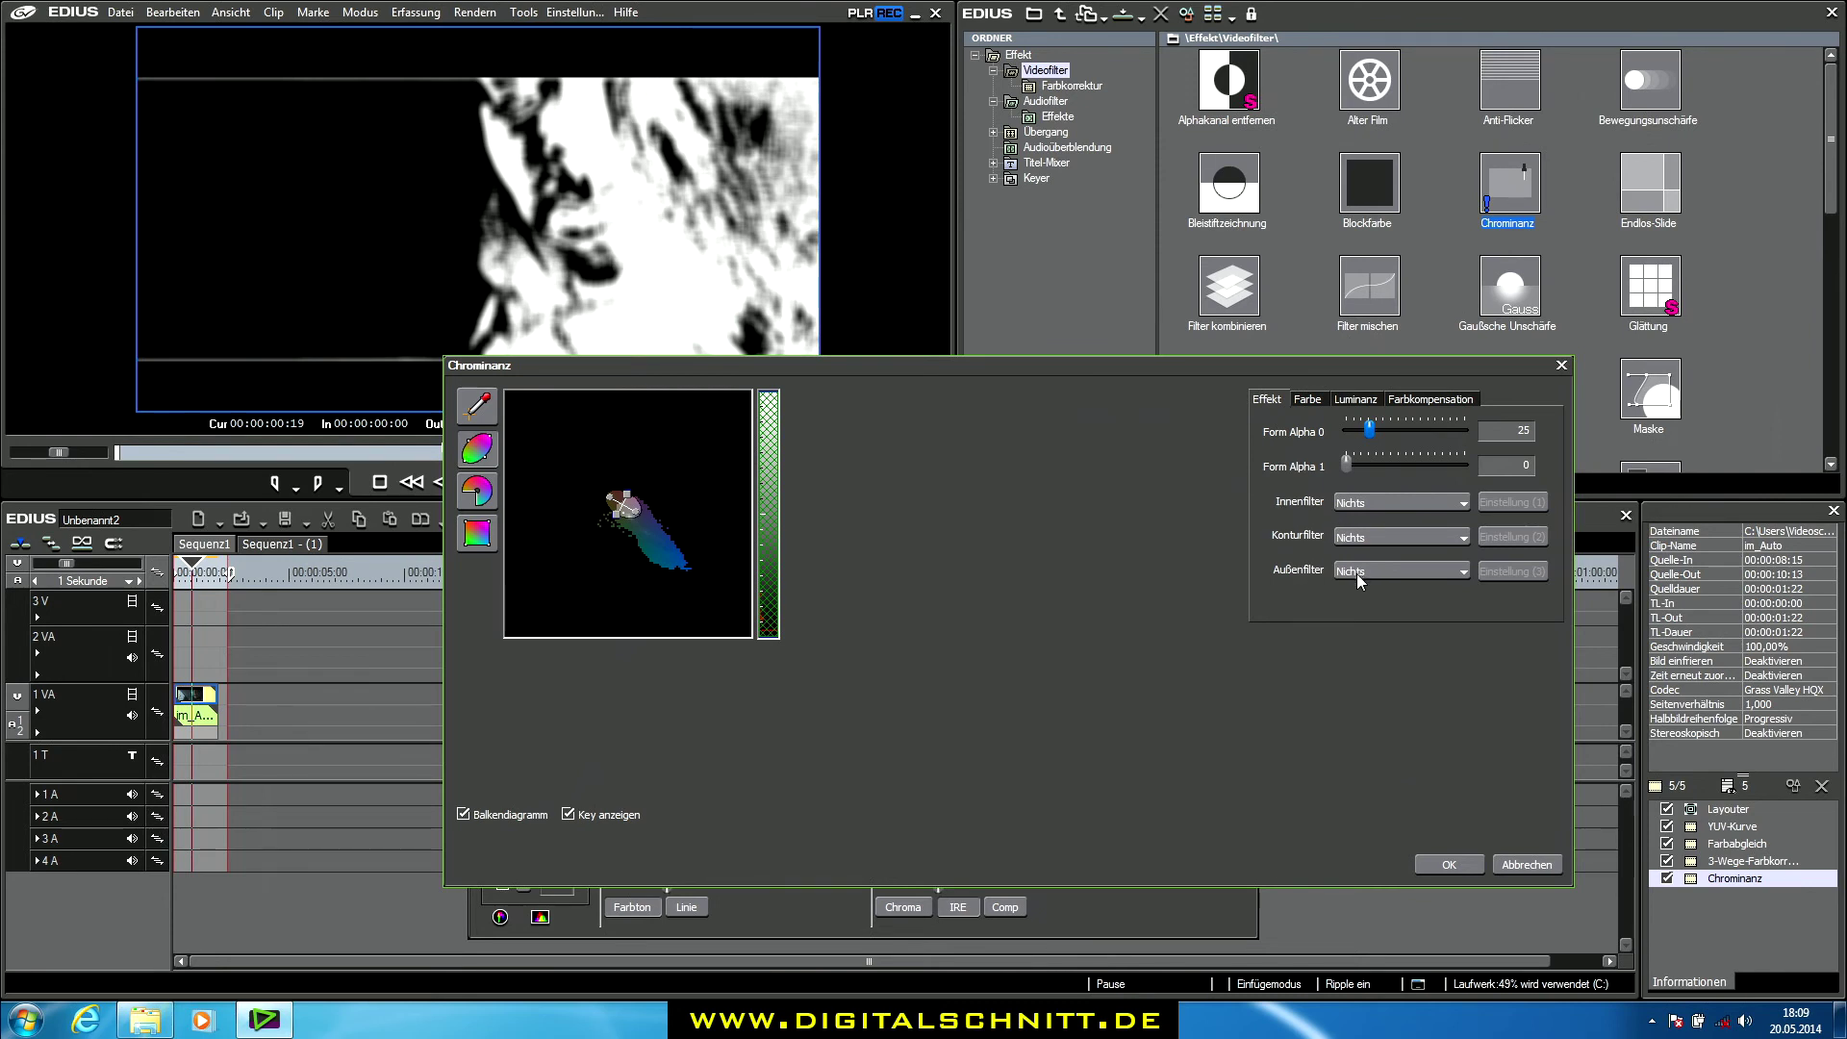
Set the Innenfilter to 3-Wege-Farbkorrektur and turn off the Balkendiagramm
{"action": "left_click", "coordinate": [1381, 506]}
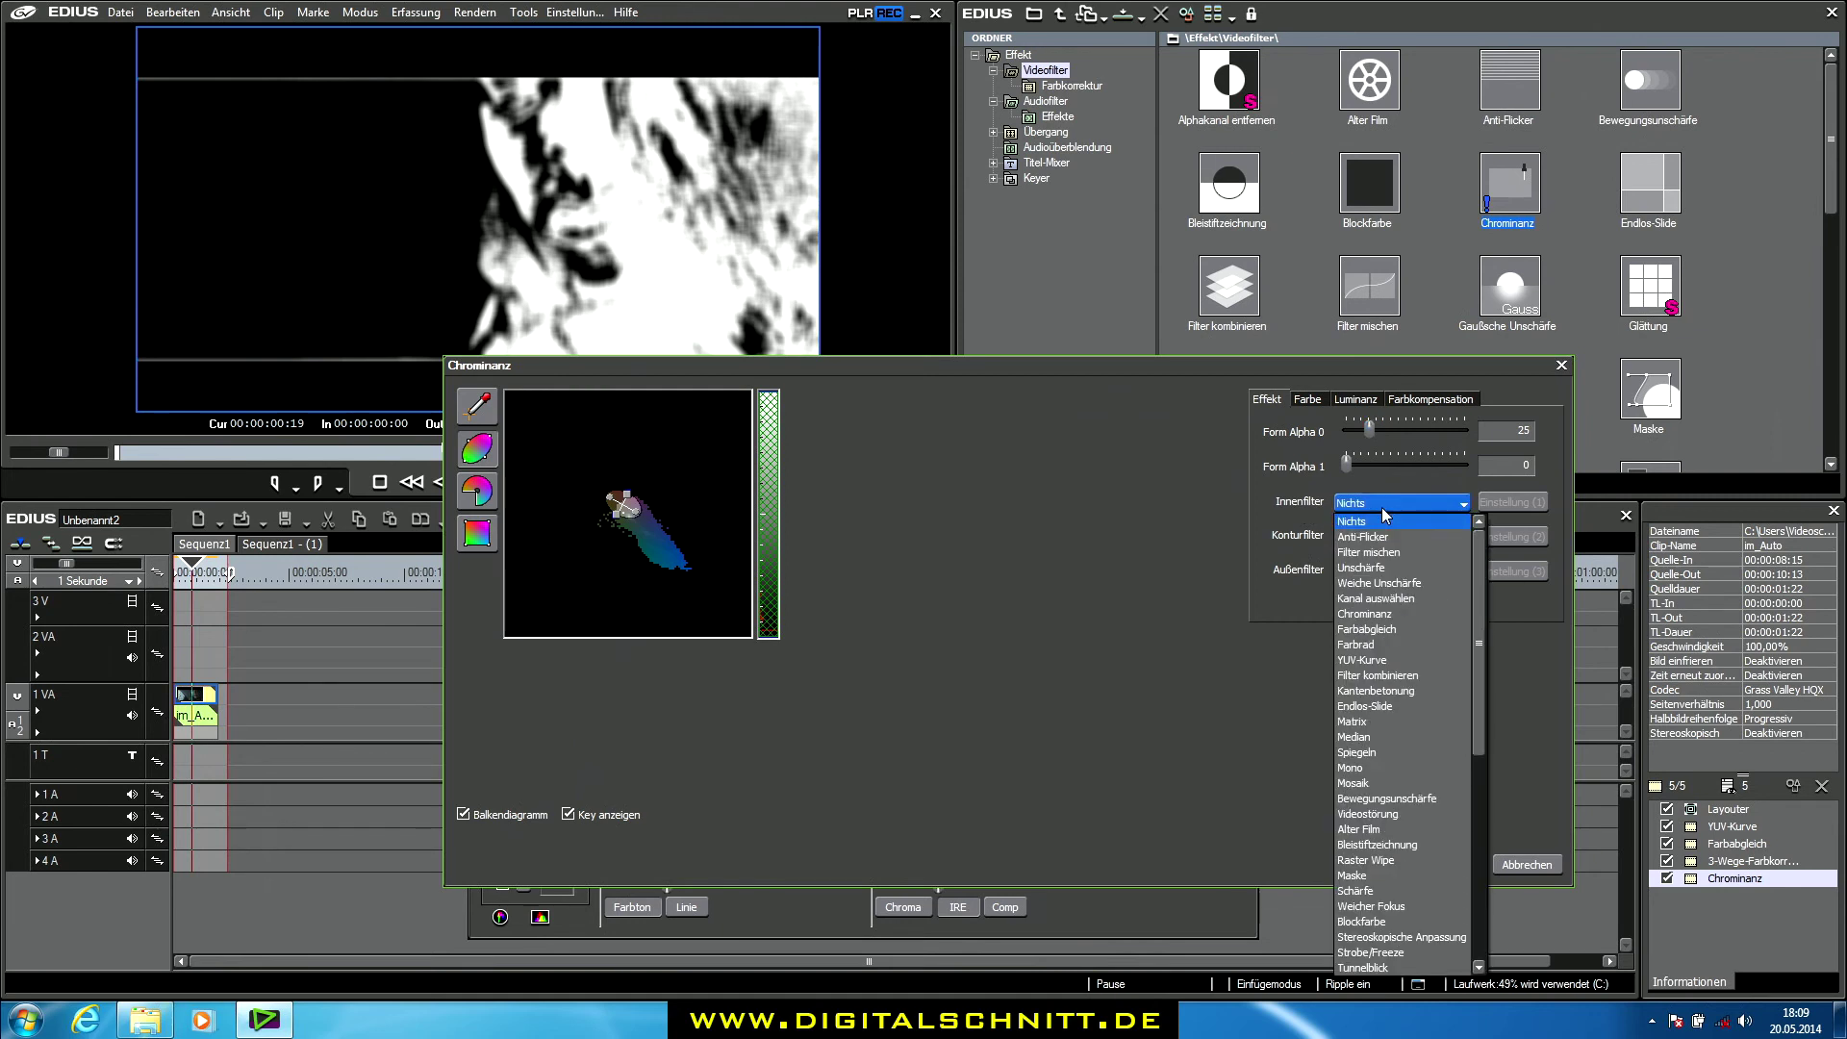
{"action": "key", "text": "3"}
{"action": "key", "text": "Return"}
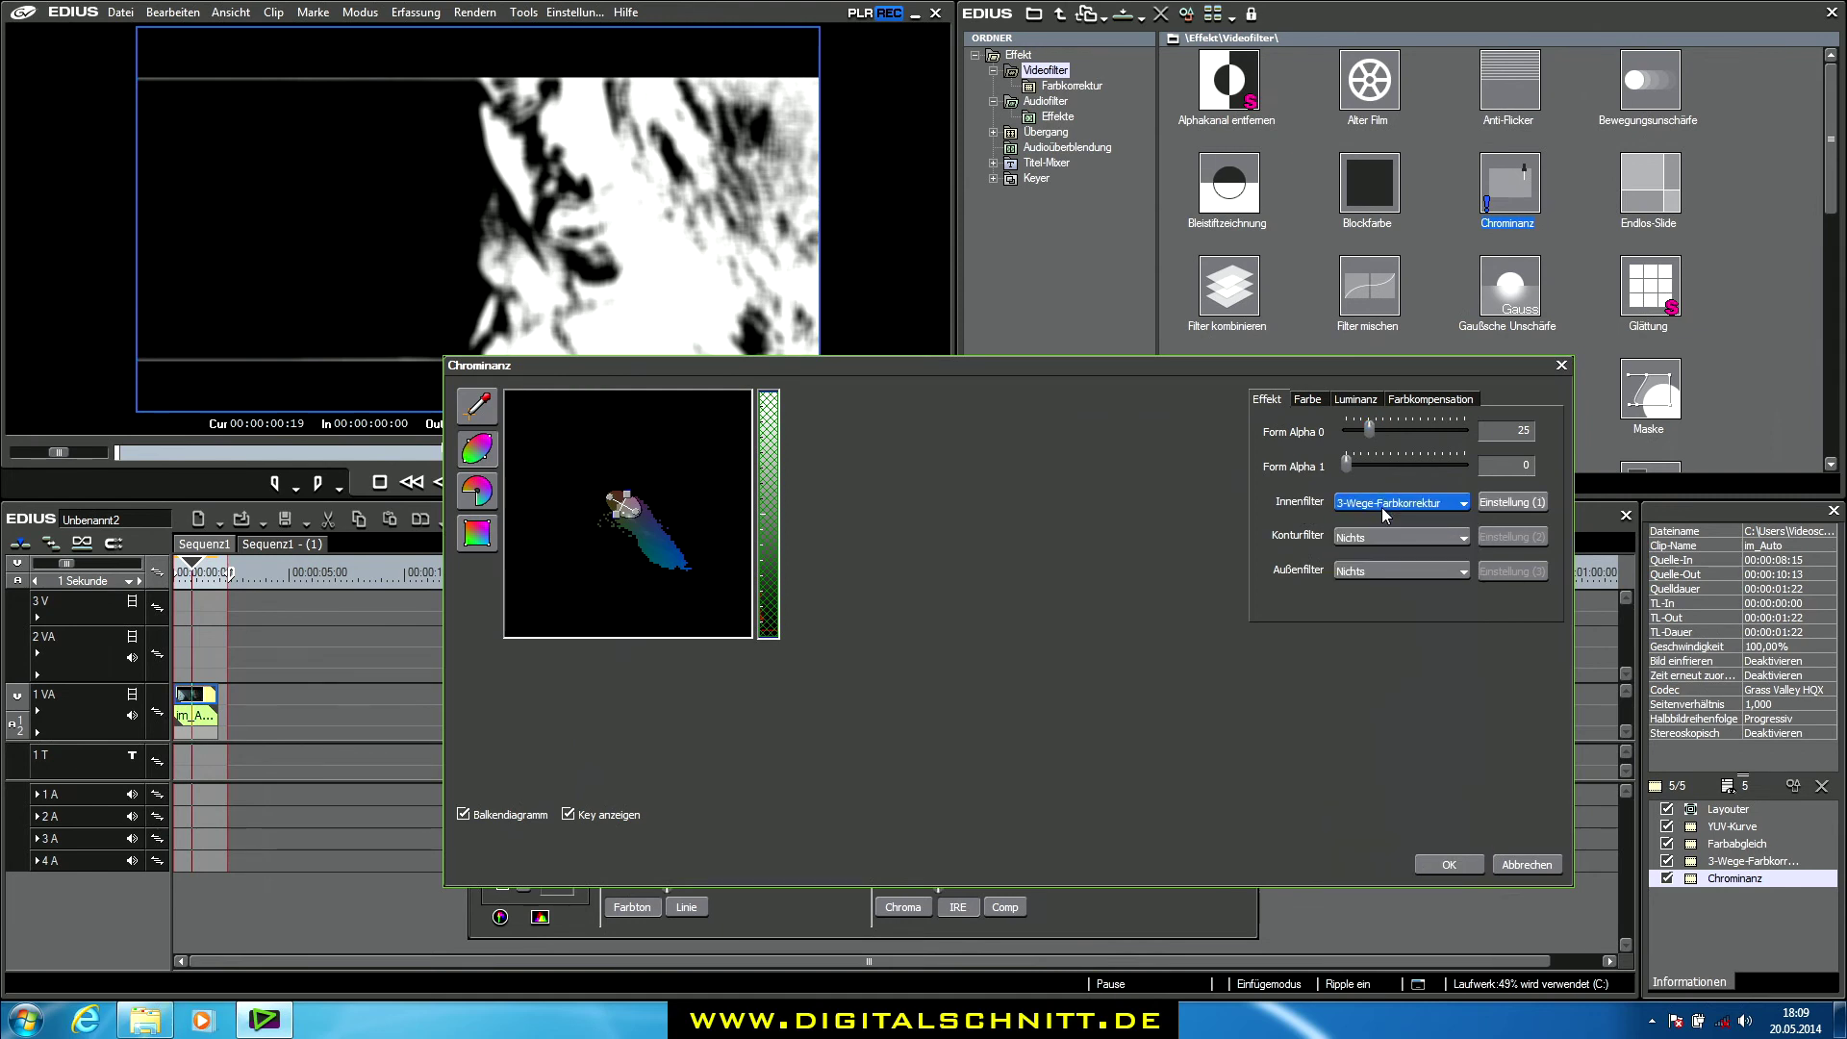
{"action": "left_click", "coordinate": [493, 817]}
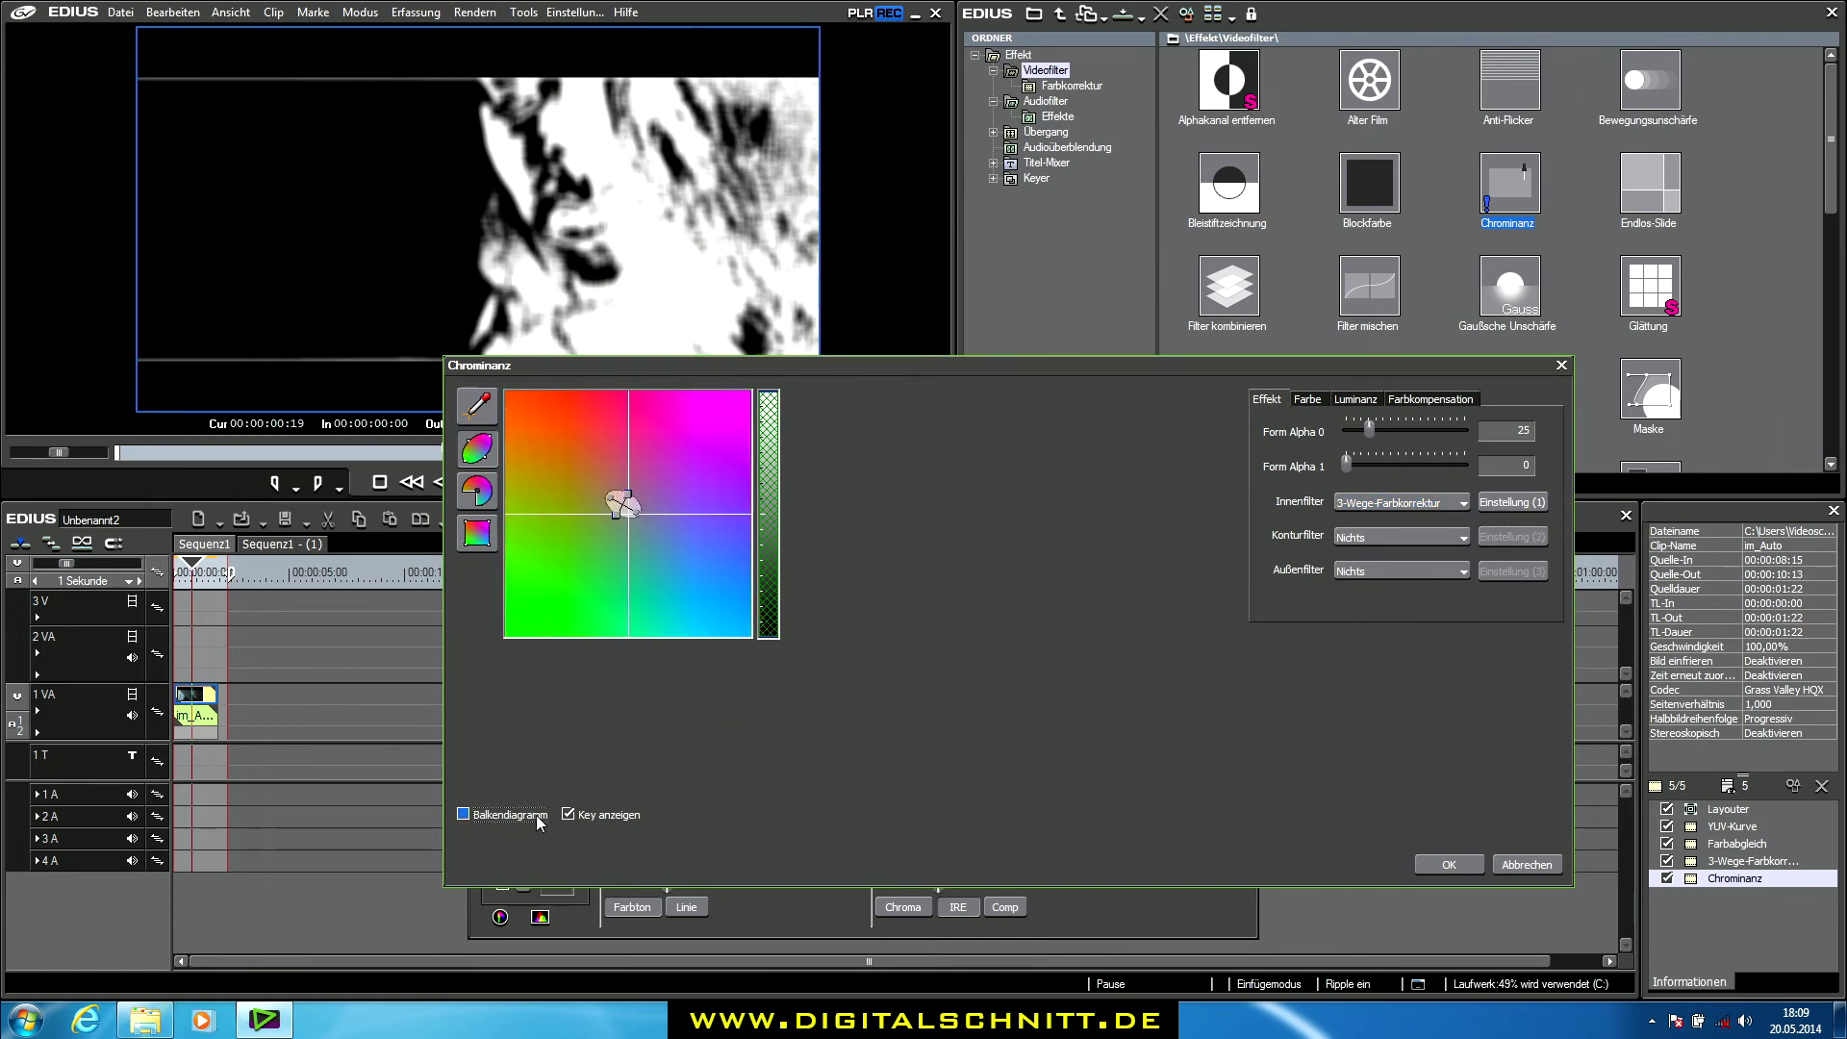
Set the Außenfilter to Filter mischen and choose Blockfarbe as its Filter2
{"action": "left_click", "coordinate": [1352, 573]}
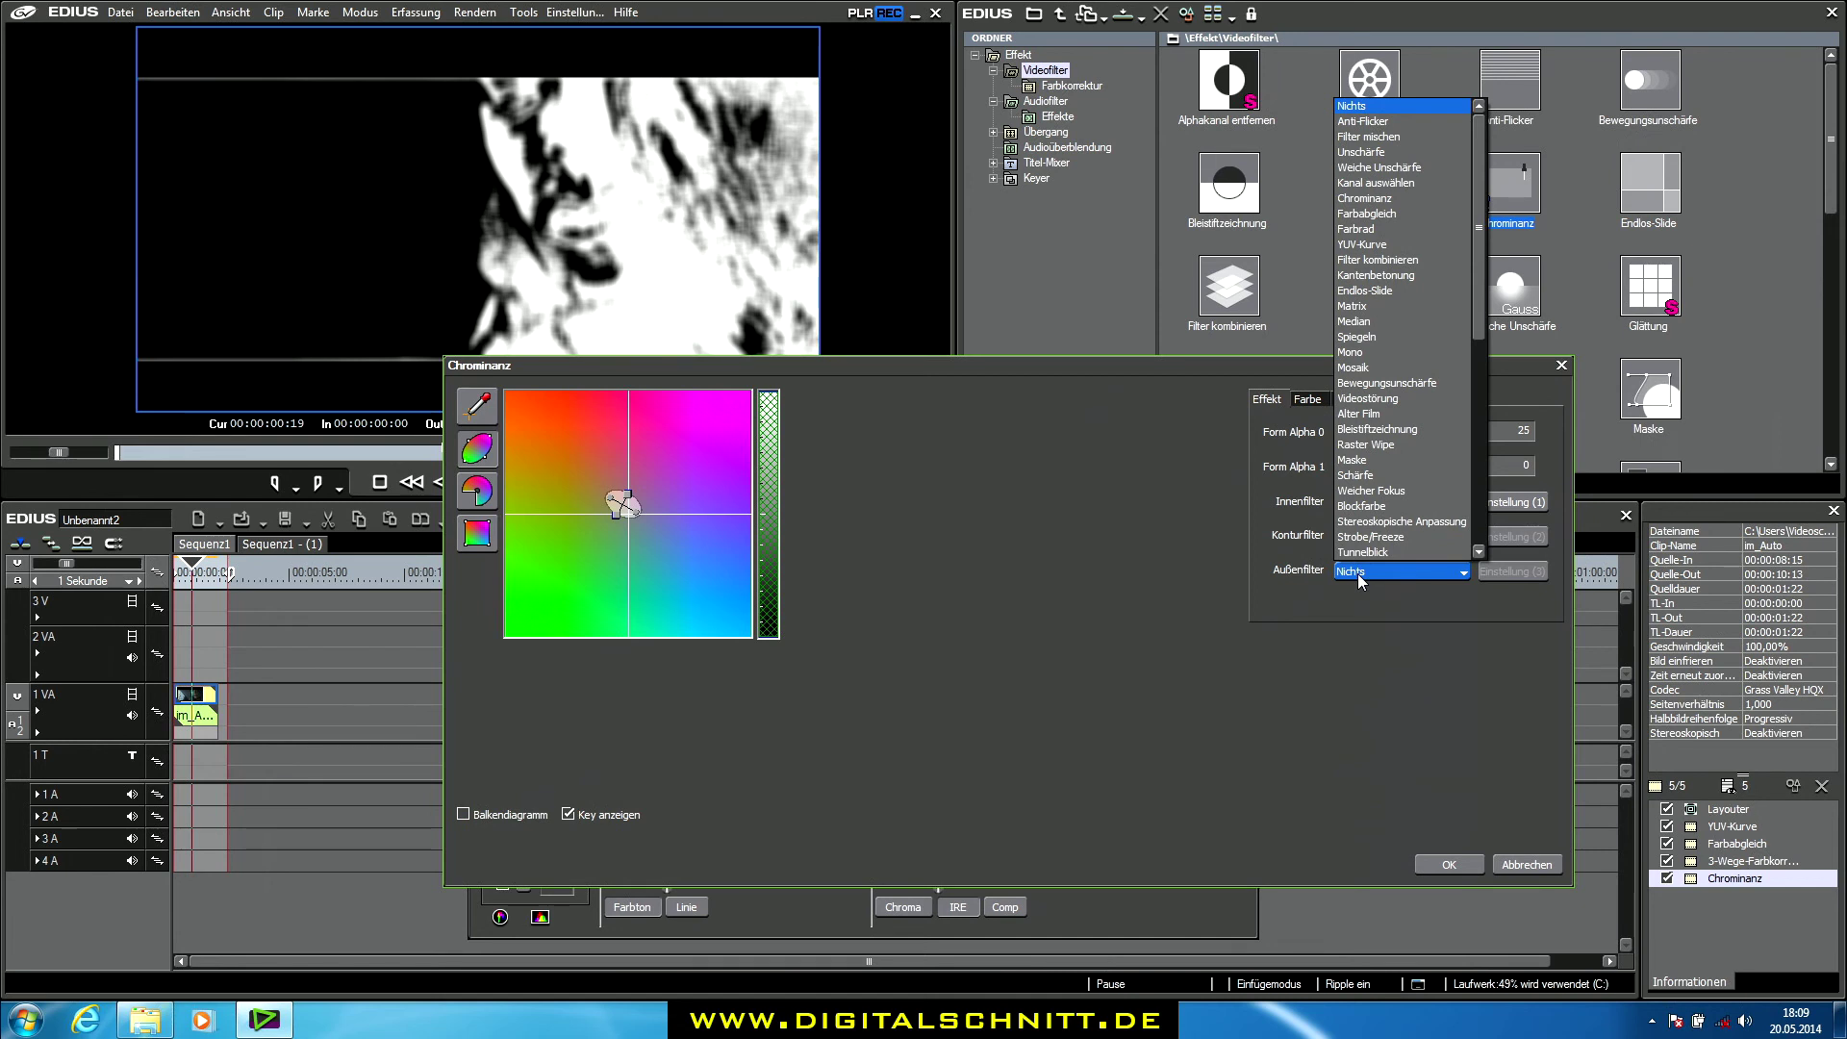
{"action": "key", "text": "f"}
{"action": "left_click", "coordinate": [1369, 139]}
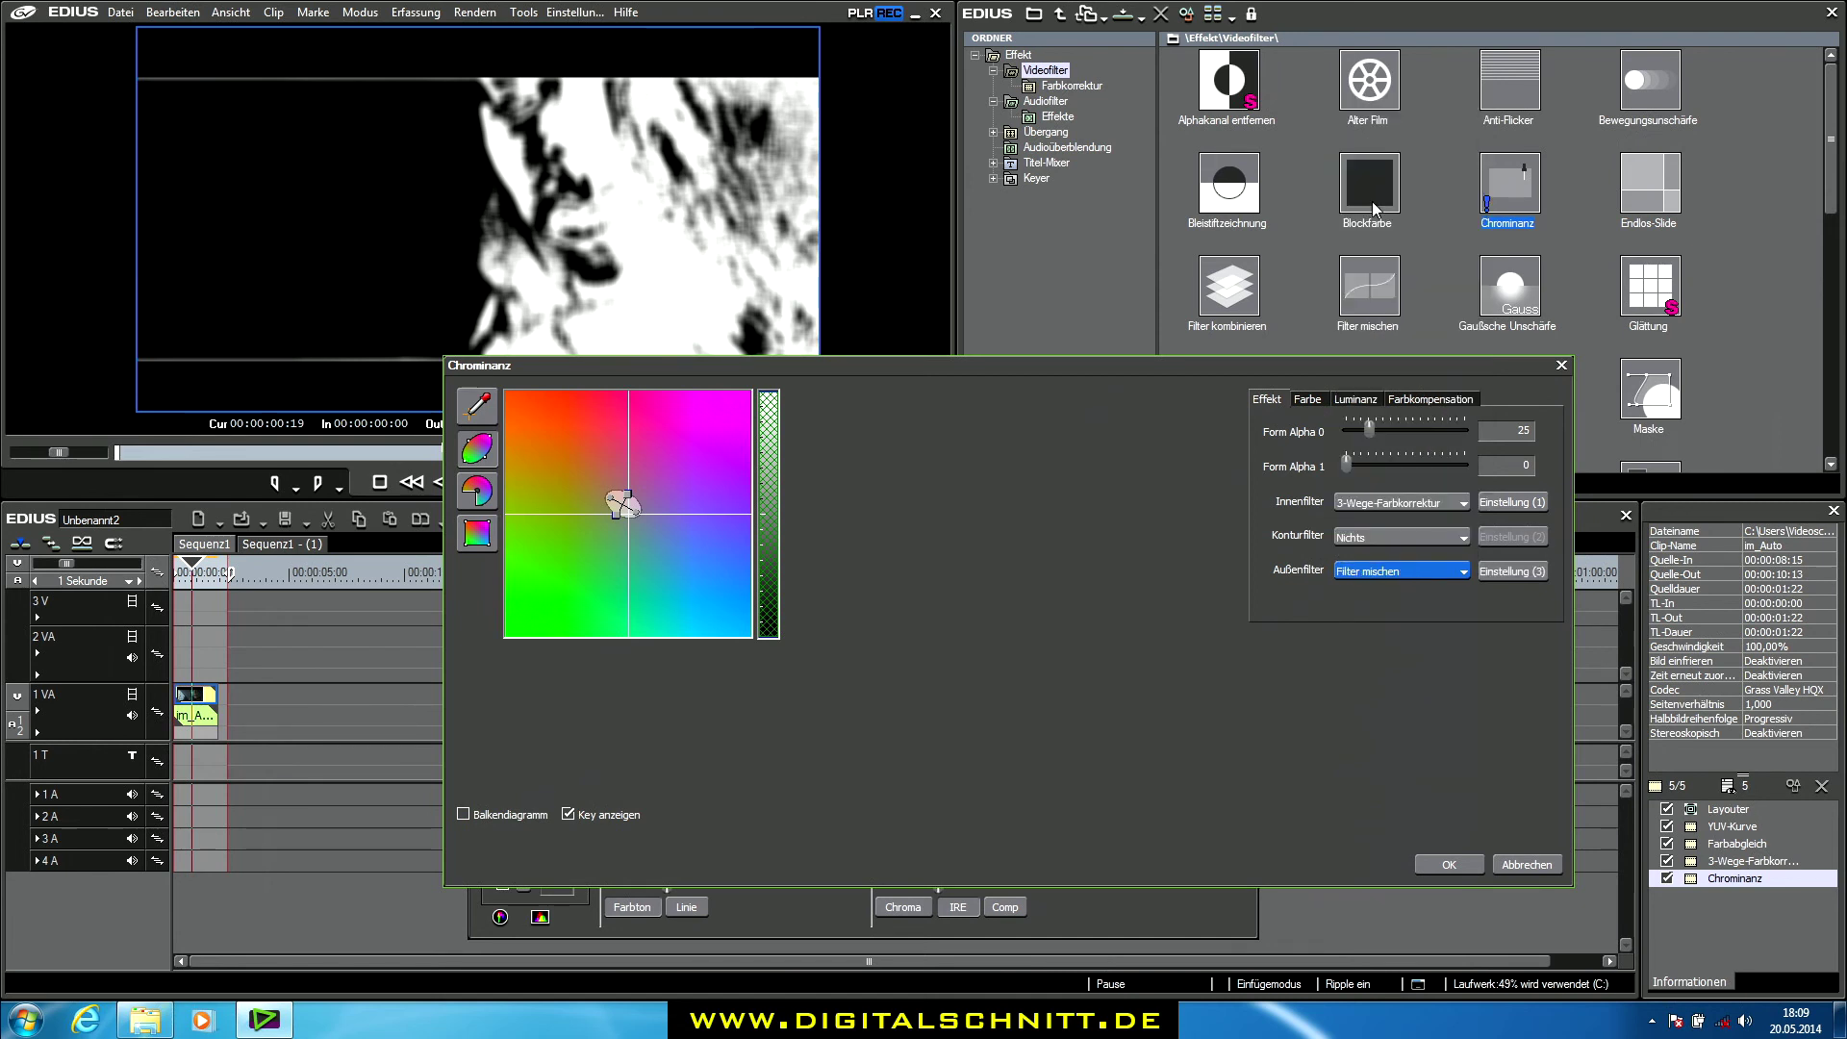
{"action": "left_click", "coordinate": [1506, 571]}
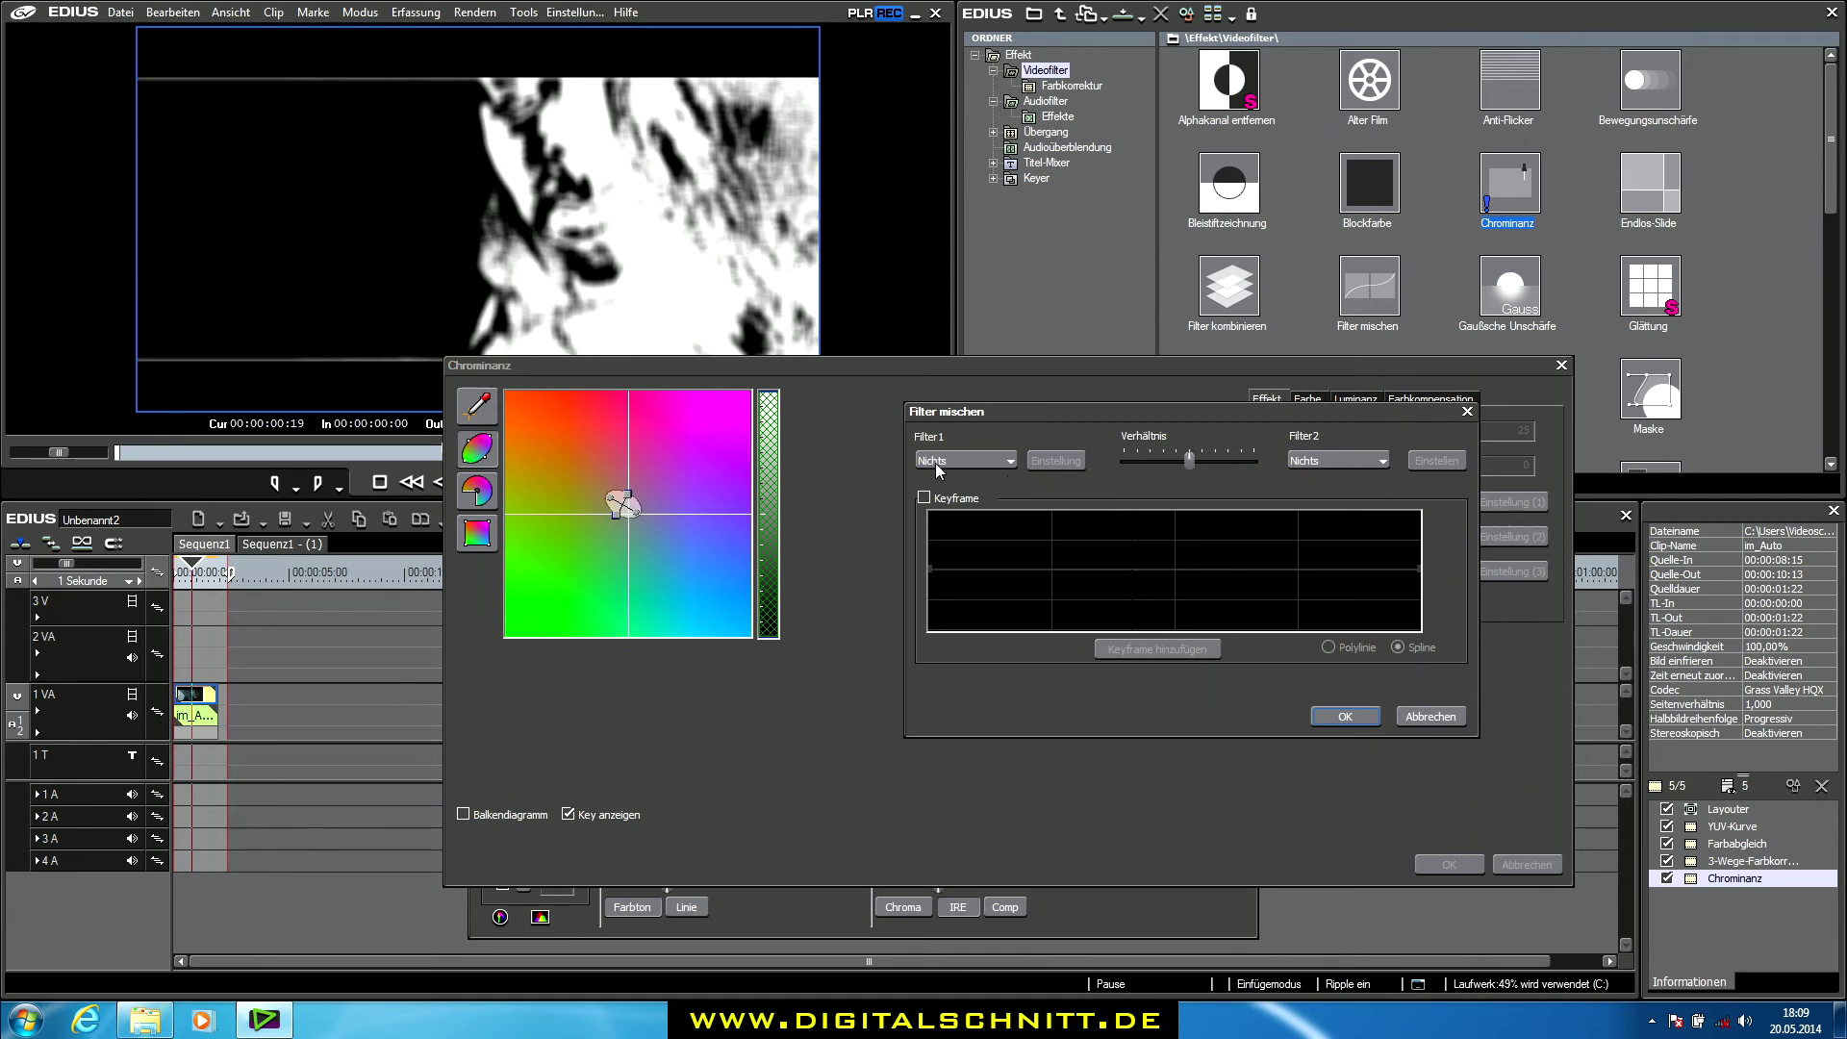
{"action": "left_click", "coordinate": [1337, 460]}
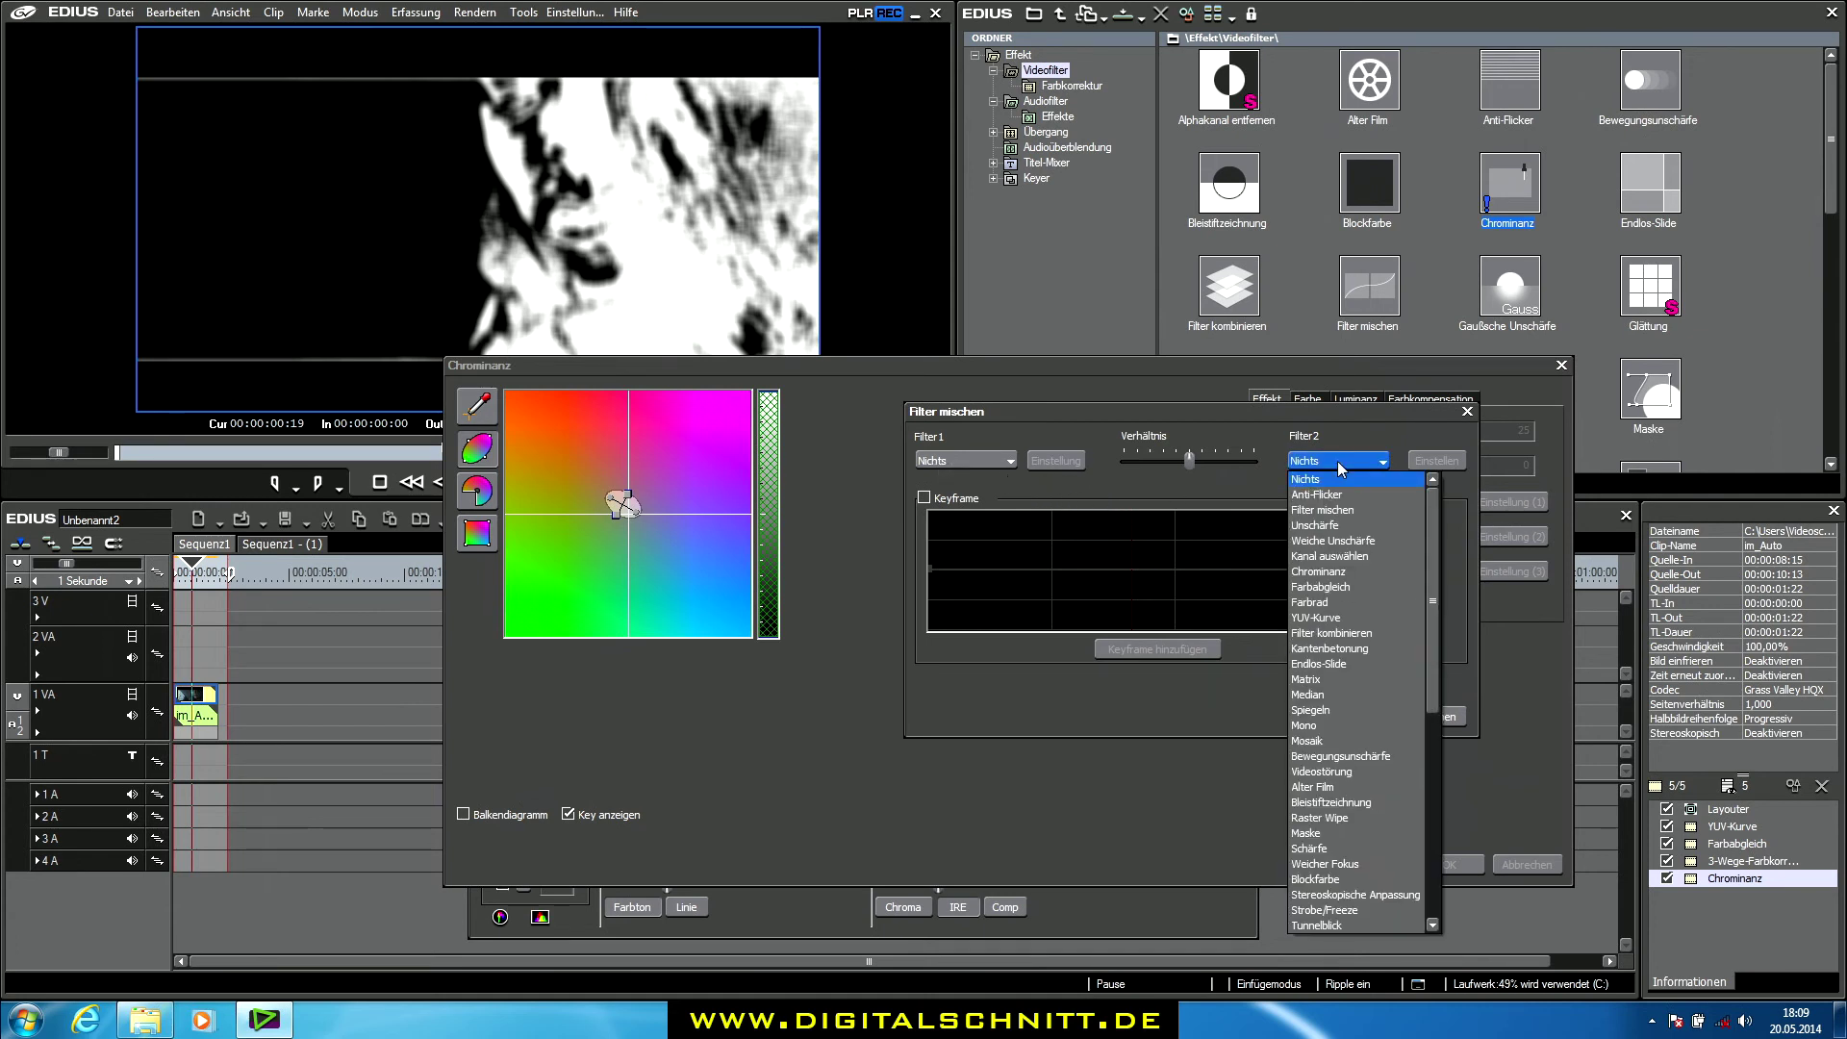
{"action": "key", "text": "b"}
{"action": "key", "text": "b"}
Lower the Blockfarbe's Y to its minimum for black and apply the Filter mischen settings
{"action": "left_click", "coordinate": [1337, 460]}
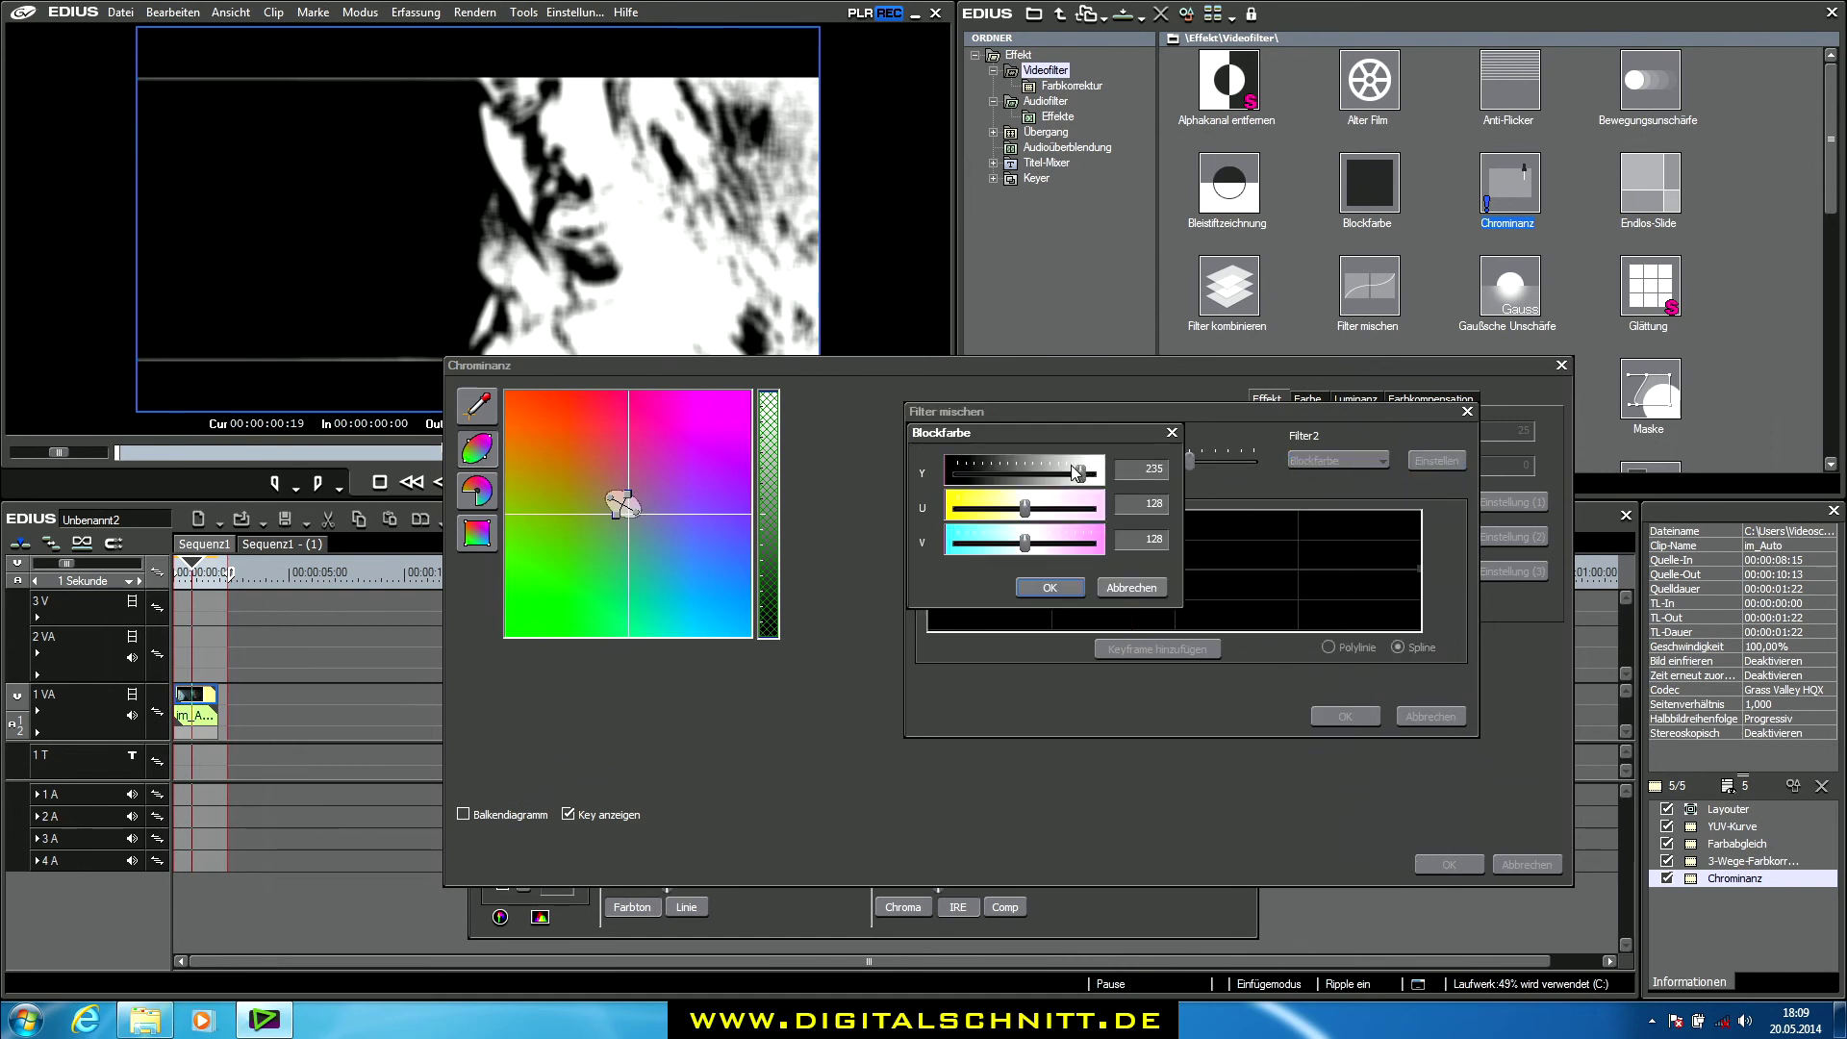
{"action": "left_click_drag", "start_coordinate": [1079, 473], "coordinate": [885, 471]}
{"action": "left_click", "coordinate": [1050, 587]}
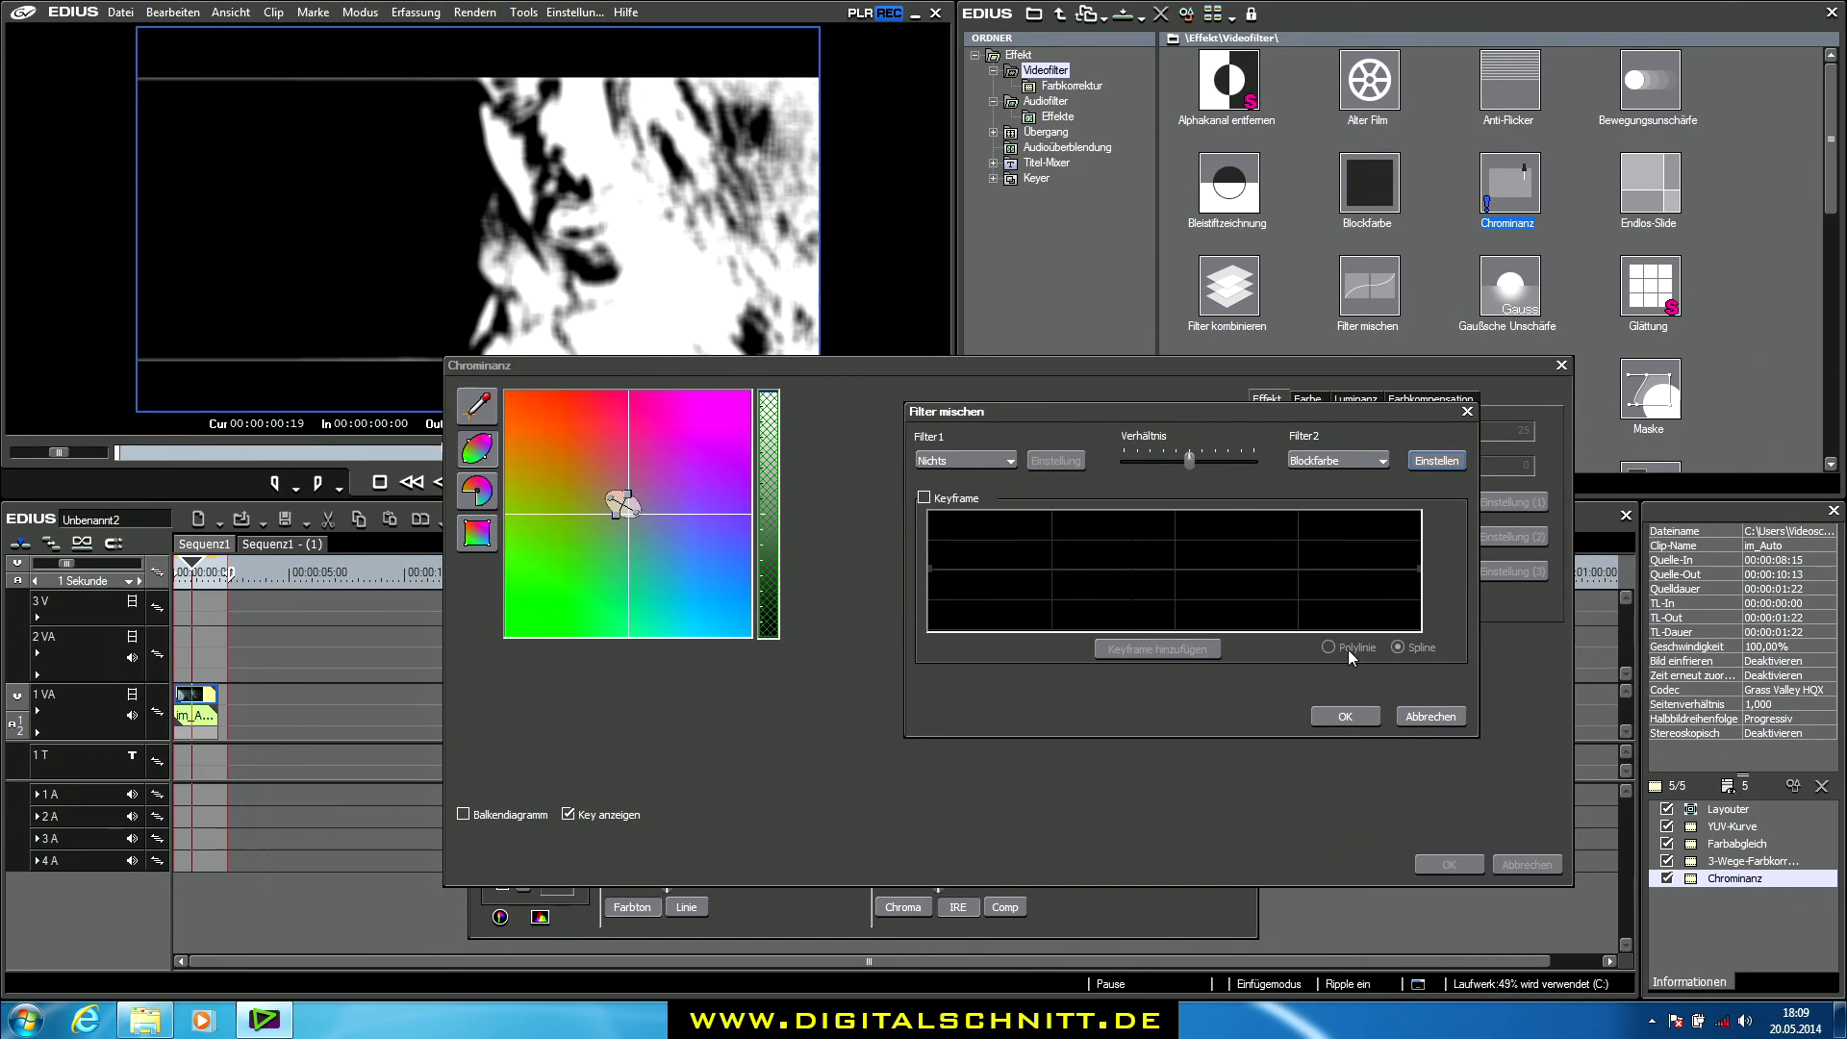
{"action": "left_click", "coordinate": [1345, 715]}
Turn off the key display, try shifting the Filter mischen Verhältnis slightly towards Filter1 and discard that change
{"action": "left_click", "coordinate": [577, 818]}
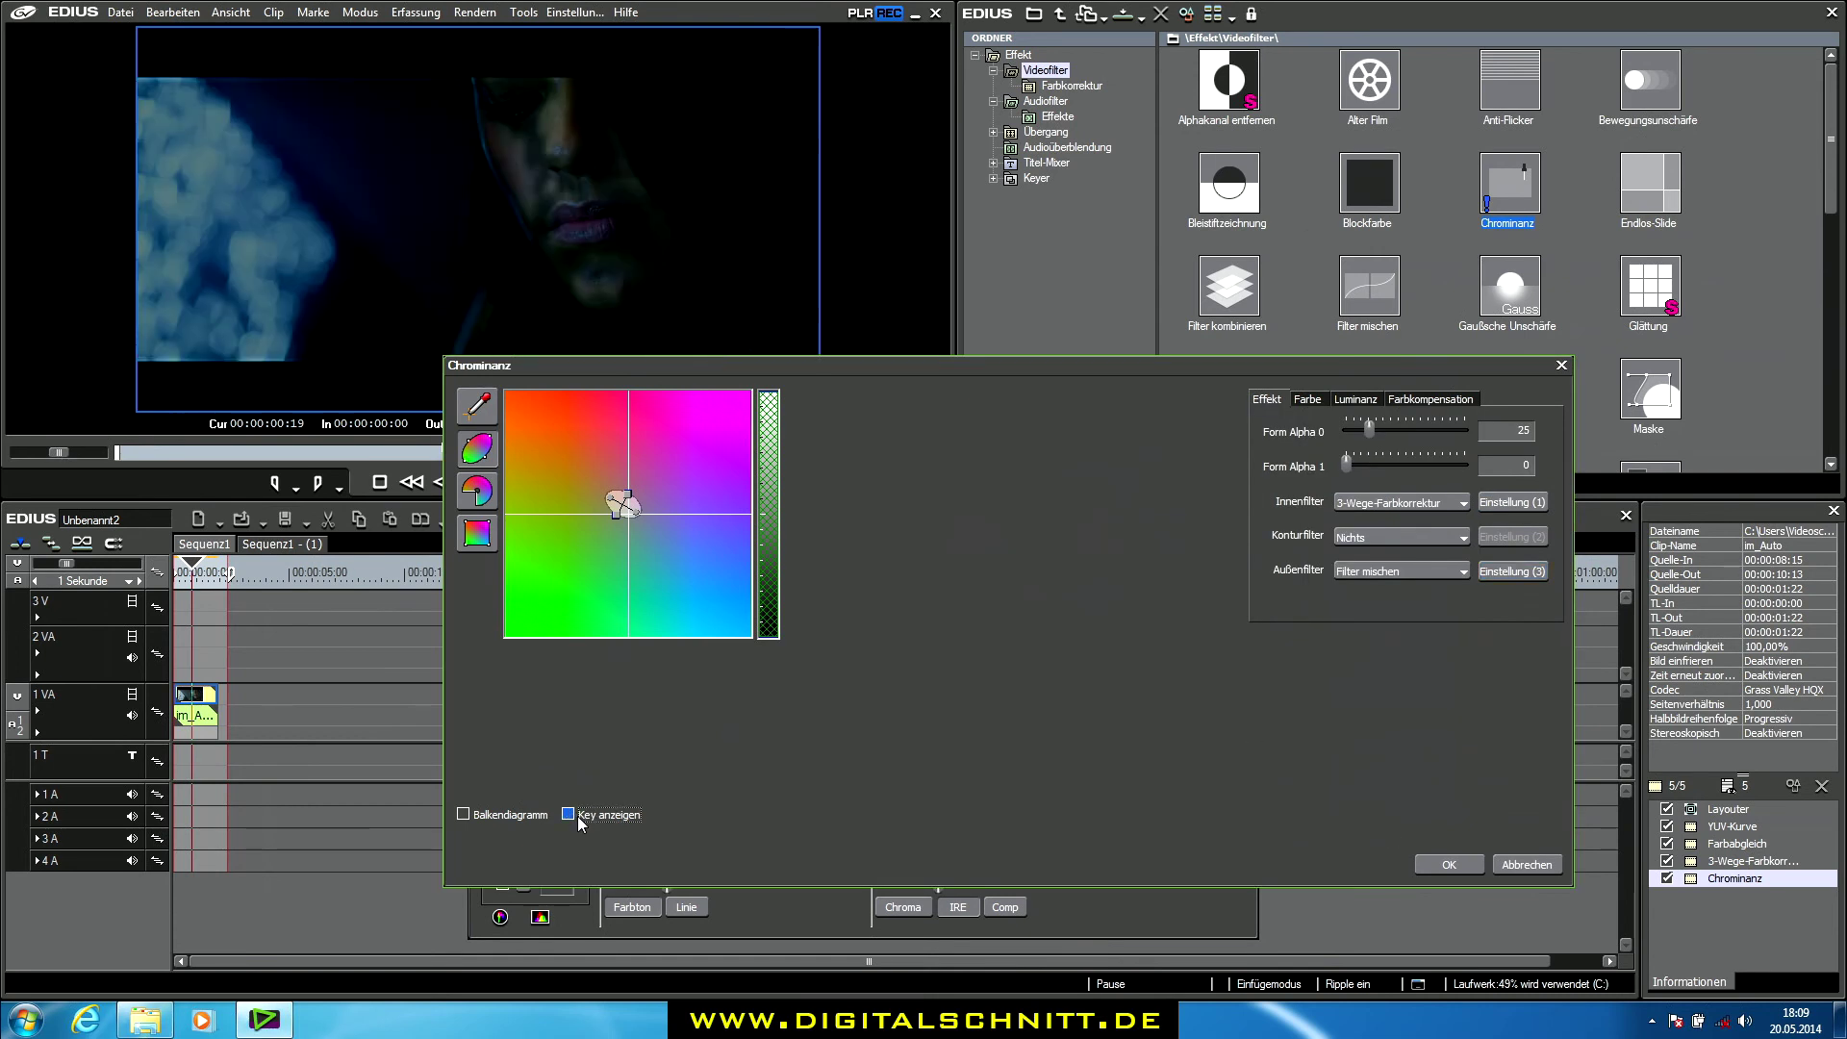
{"action": "left_click", "coordinate": [1504, 569]}
{"action": "mouse_move", "coordinate": [1189, 458]}
{"action": "left_mouse_down"}
{"action": "mouse_move", "coordinate": [1116, 459]}
{"action": "mouse_move", "coordinate": [1174, 462]}
{"action": "left_mouse_up"}
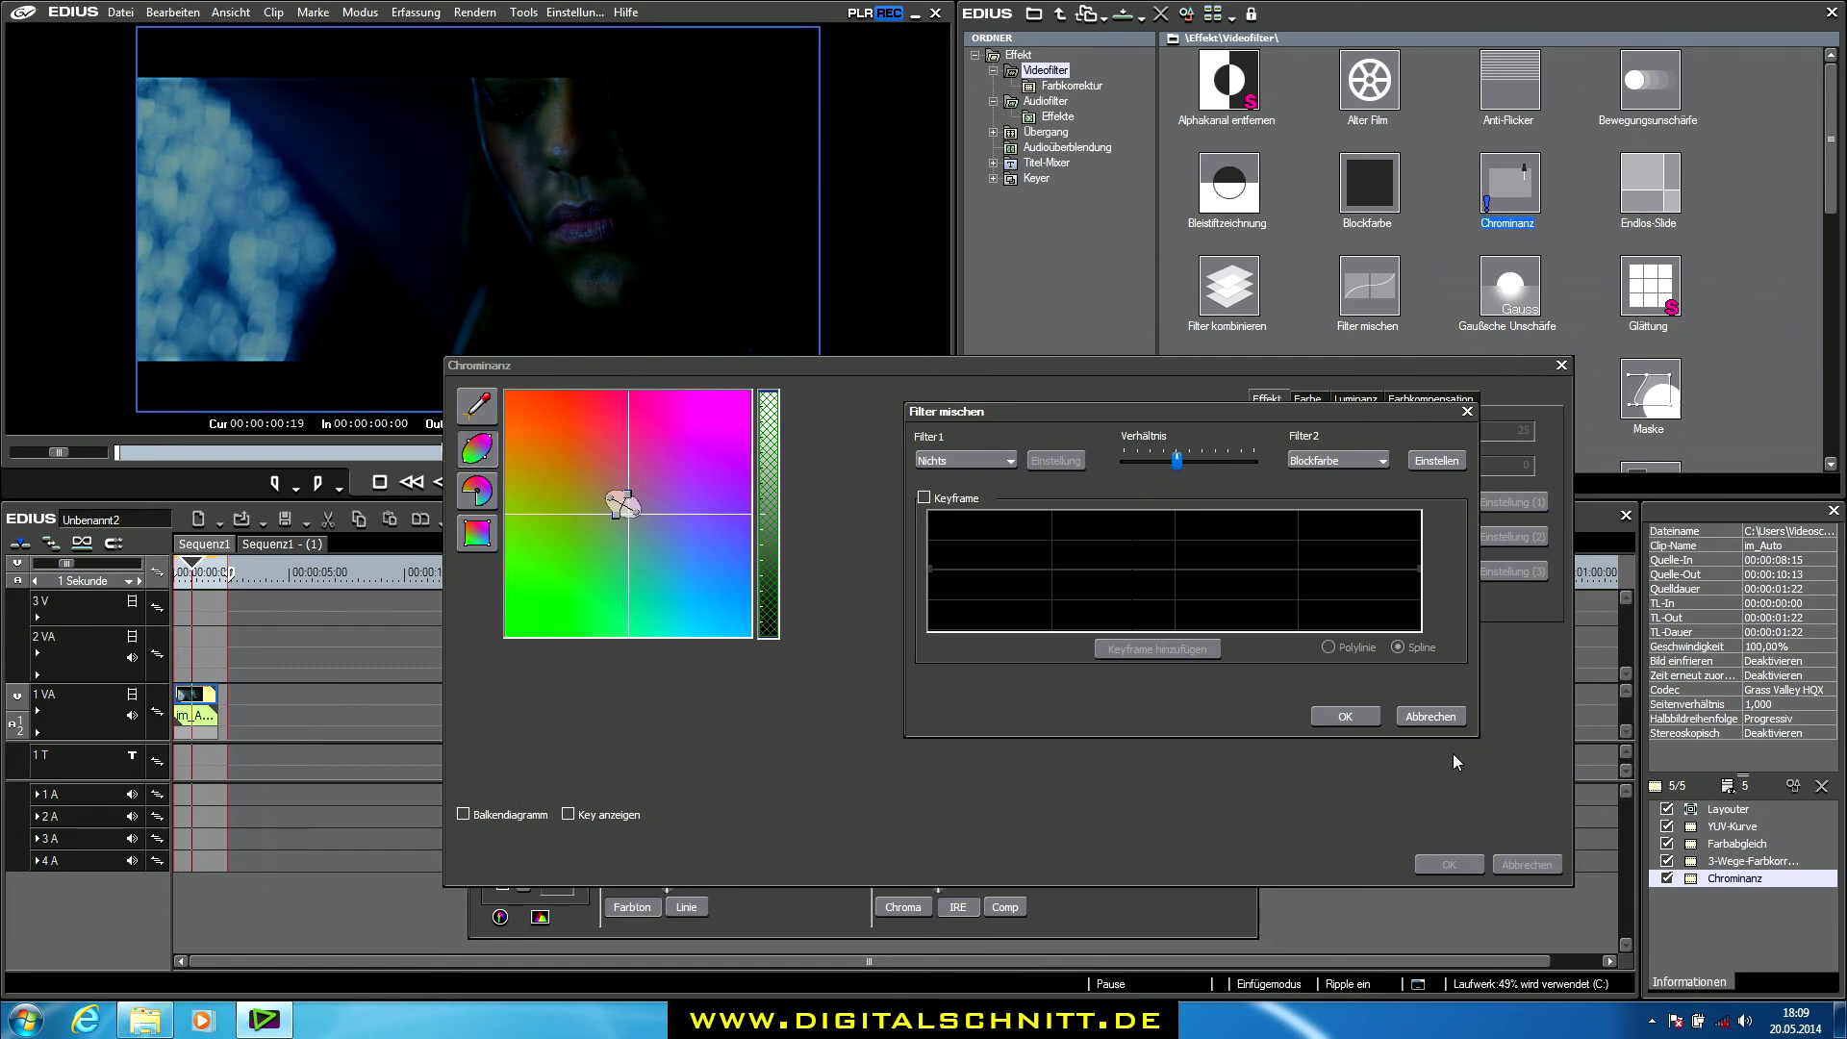
{"action": "left_click", "coordinate": [1445, 718]}
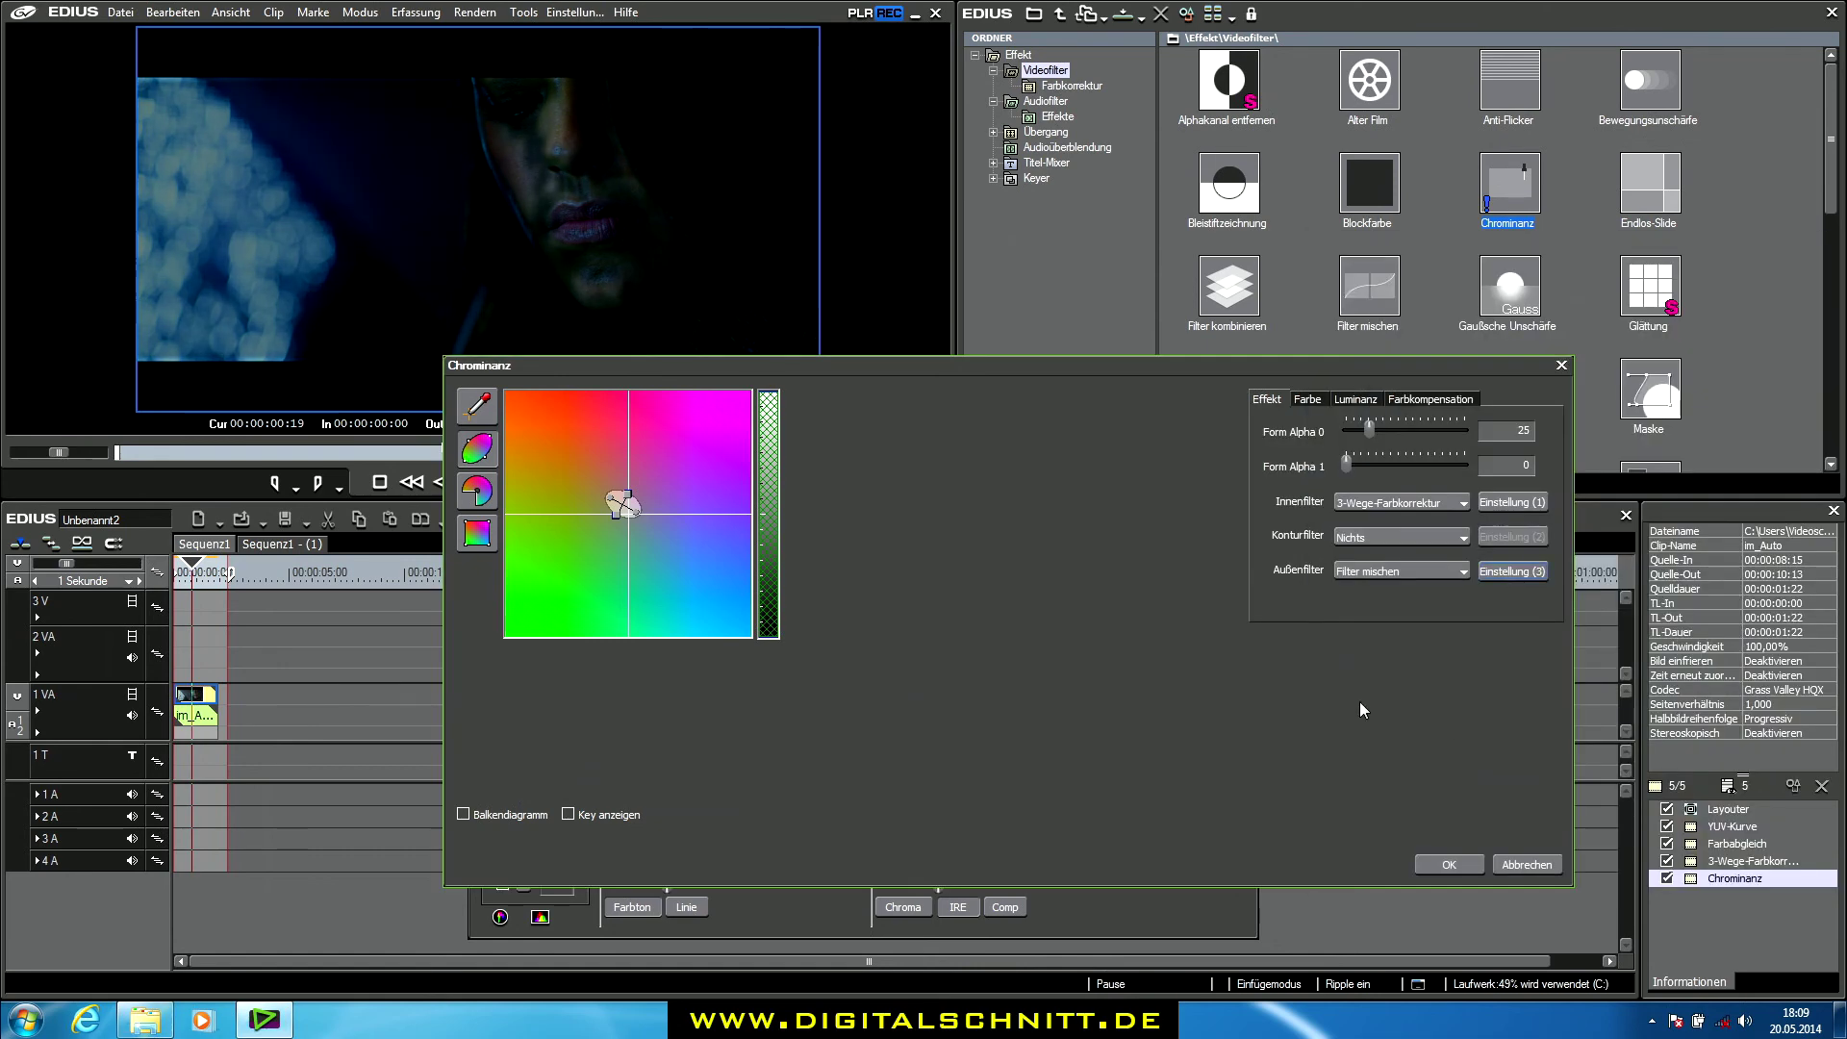
Set the Außenfilter to Filter kombinieren, look through its filter choices leaving every slot at Nichts, and apply the Chrominanz settings
{"action": "left_click", "coordinate": [1389, 574]}
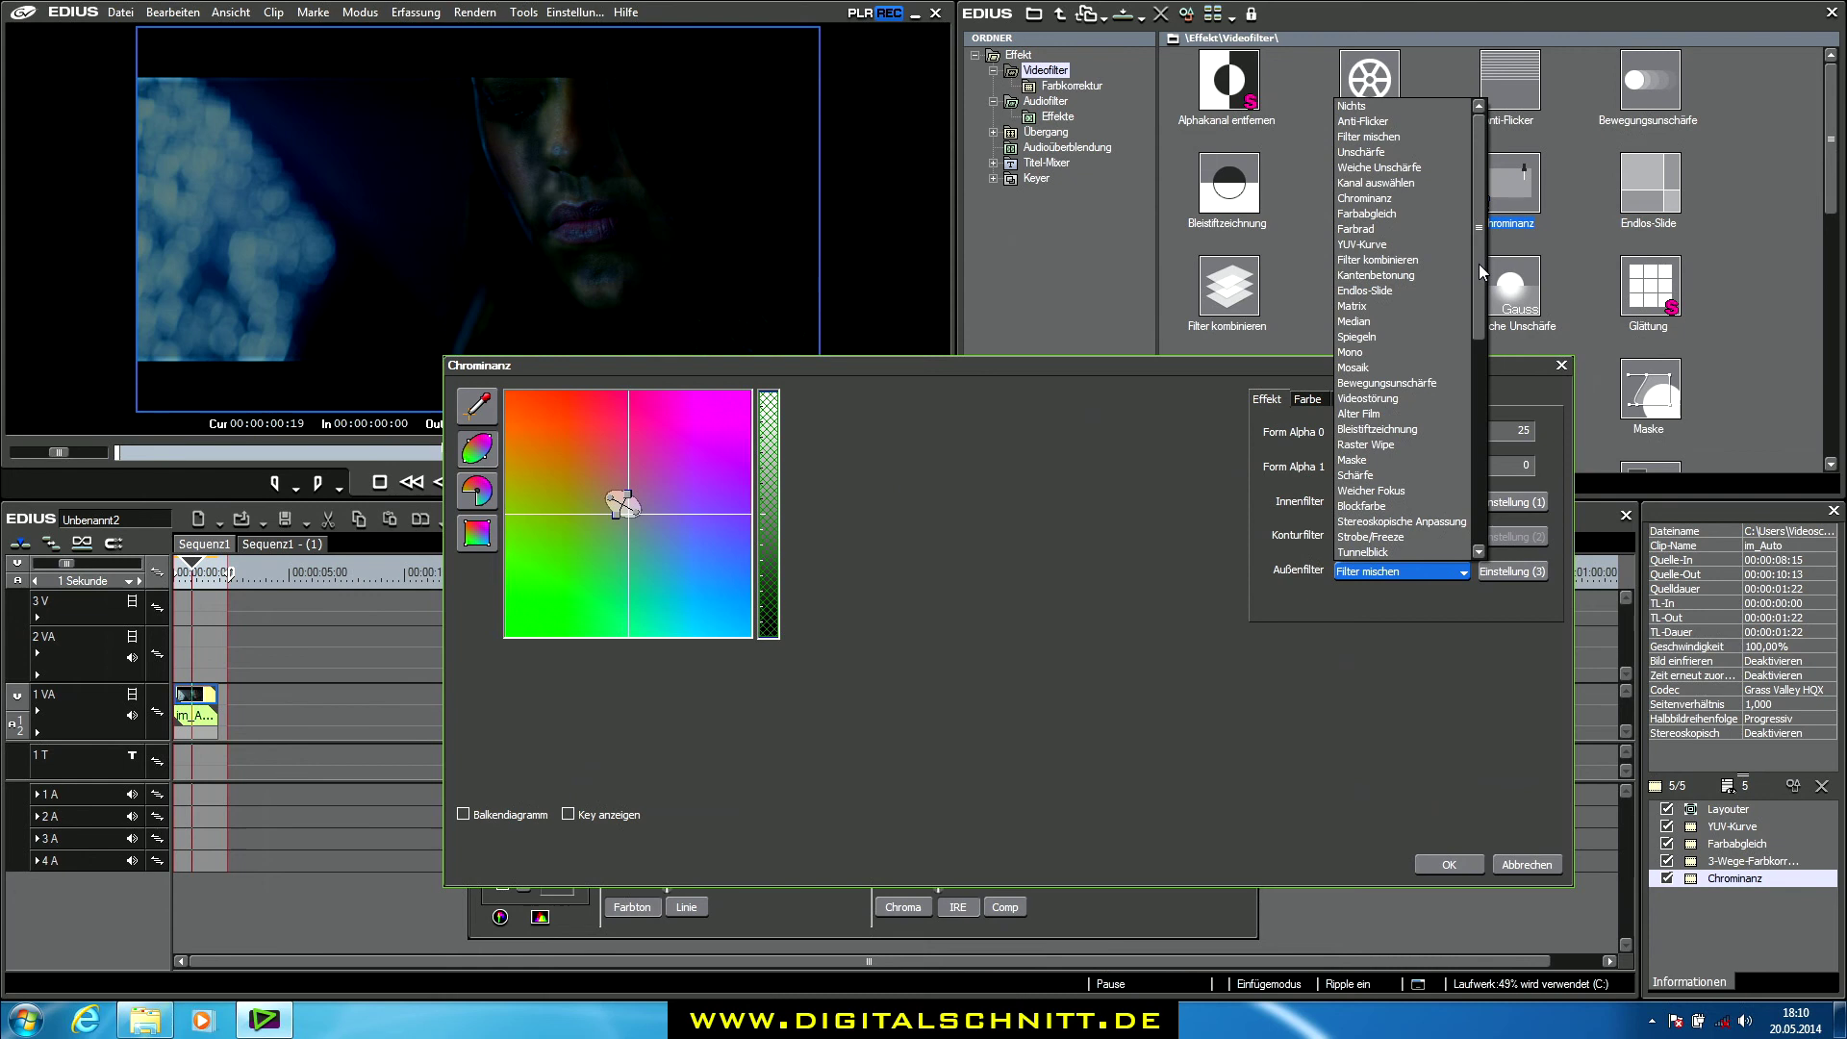
{"action": "left_click", "coordinate": [1420, 265]}
{"action": "left_click", "coordinate": [1518, 575]}
{"action": "left_click_drag", "start_coordinate": [608, 398], "coordinate": [910, 313]}
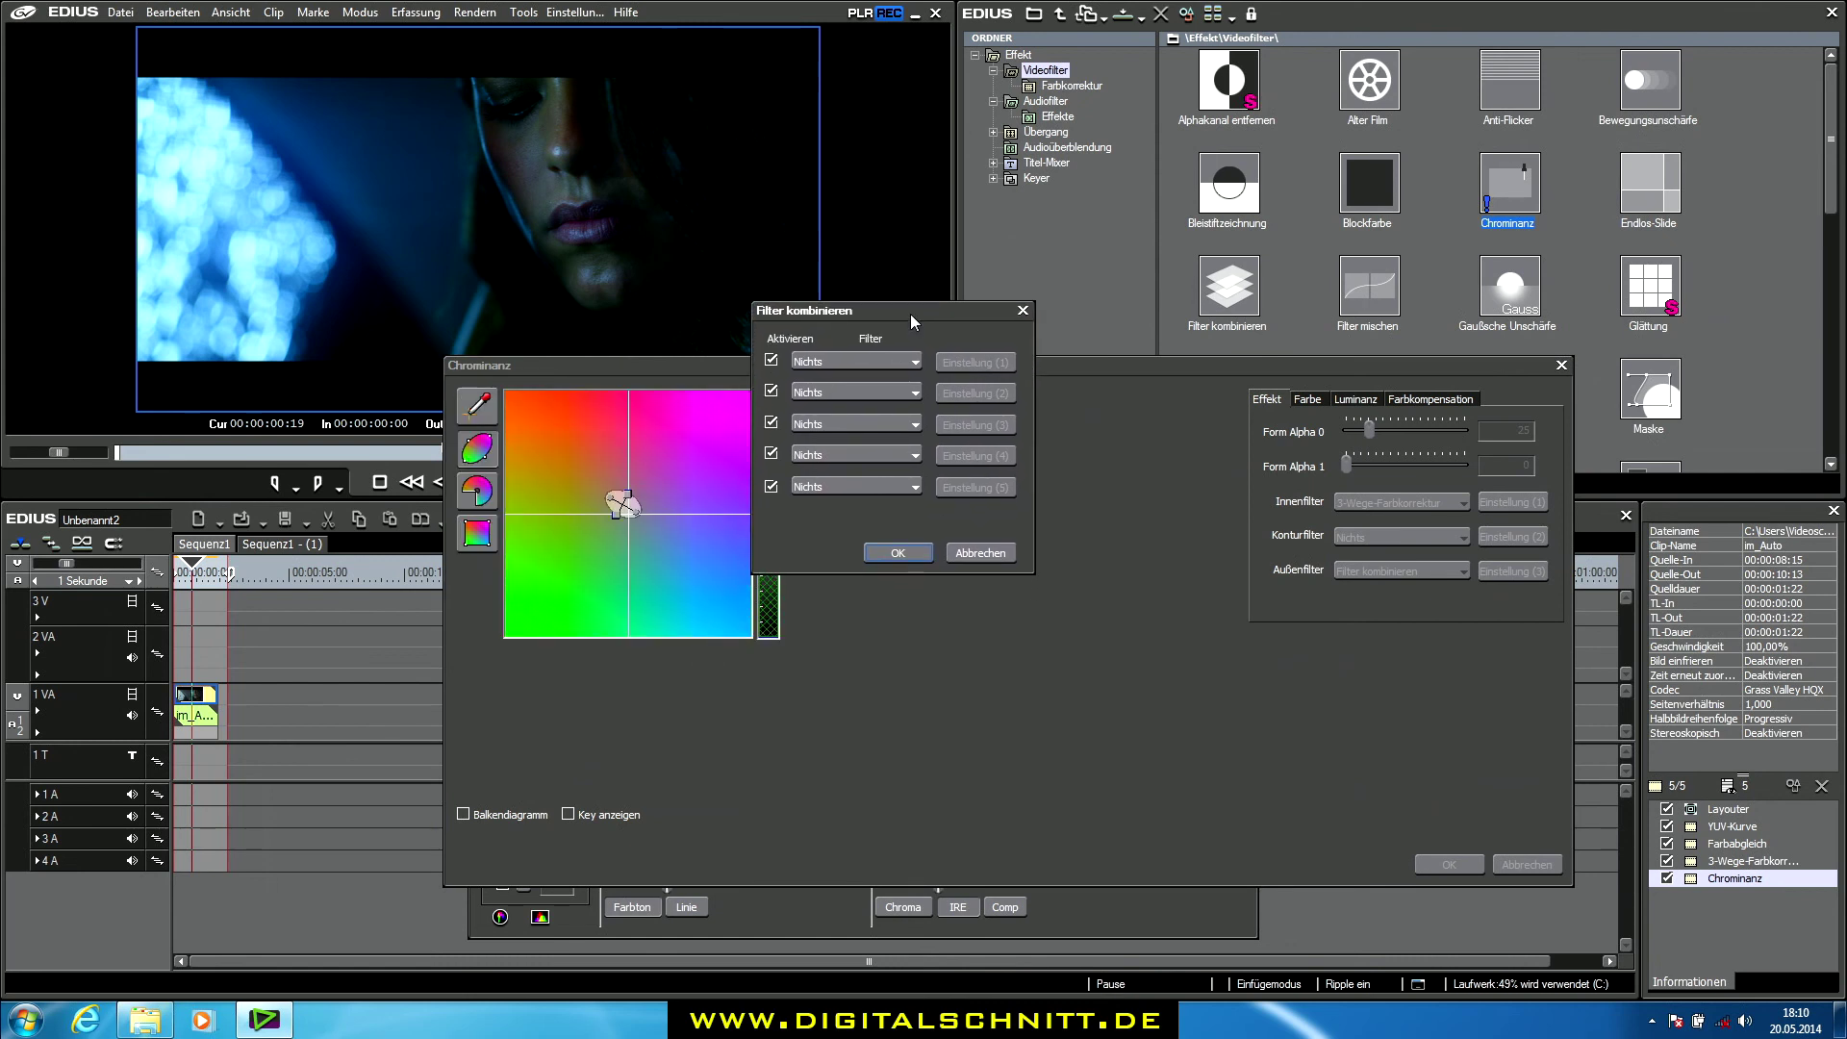
{"action": "left_click", "coordinate": [874, 362]}
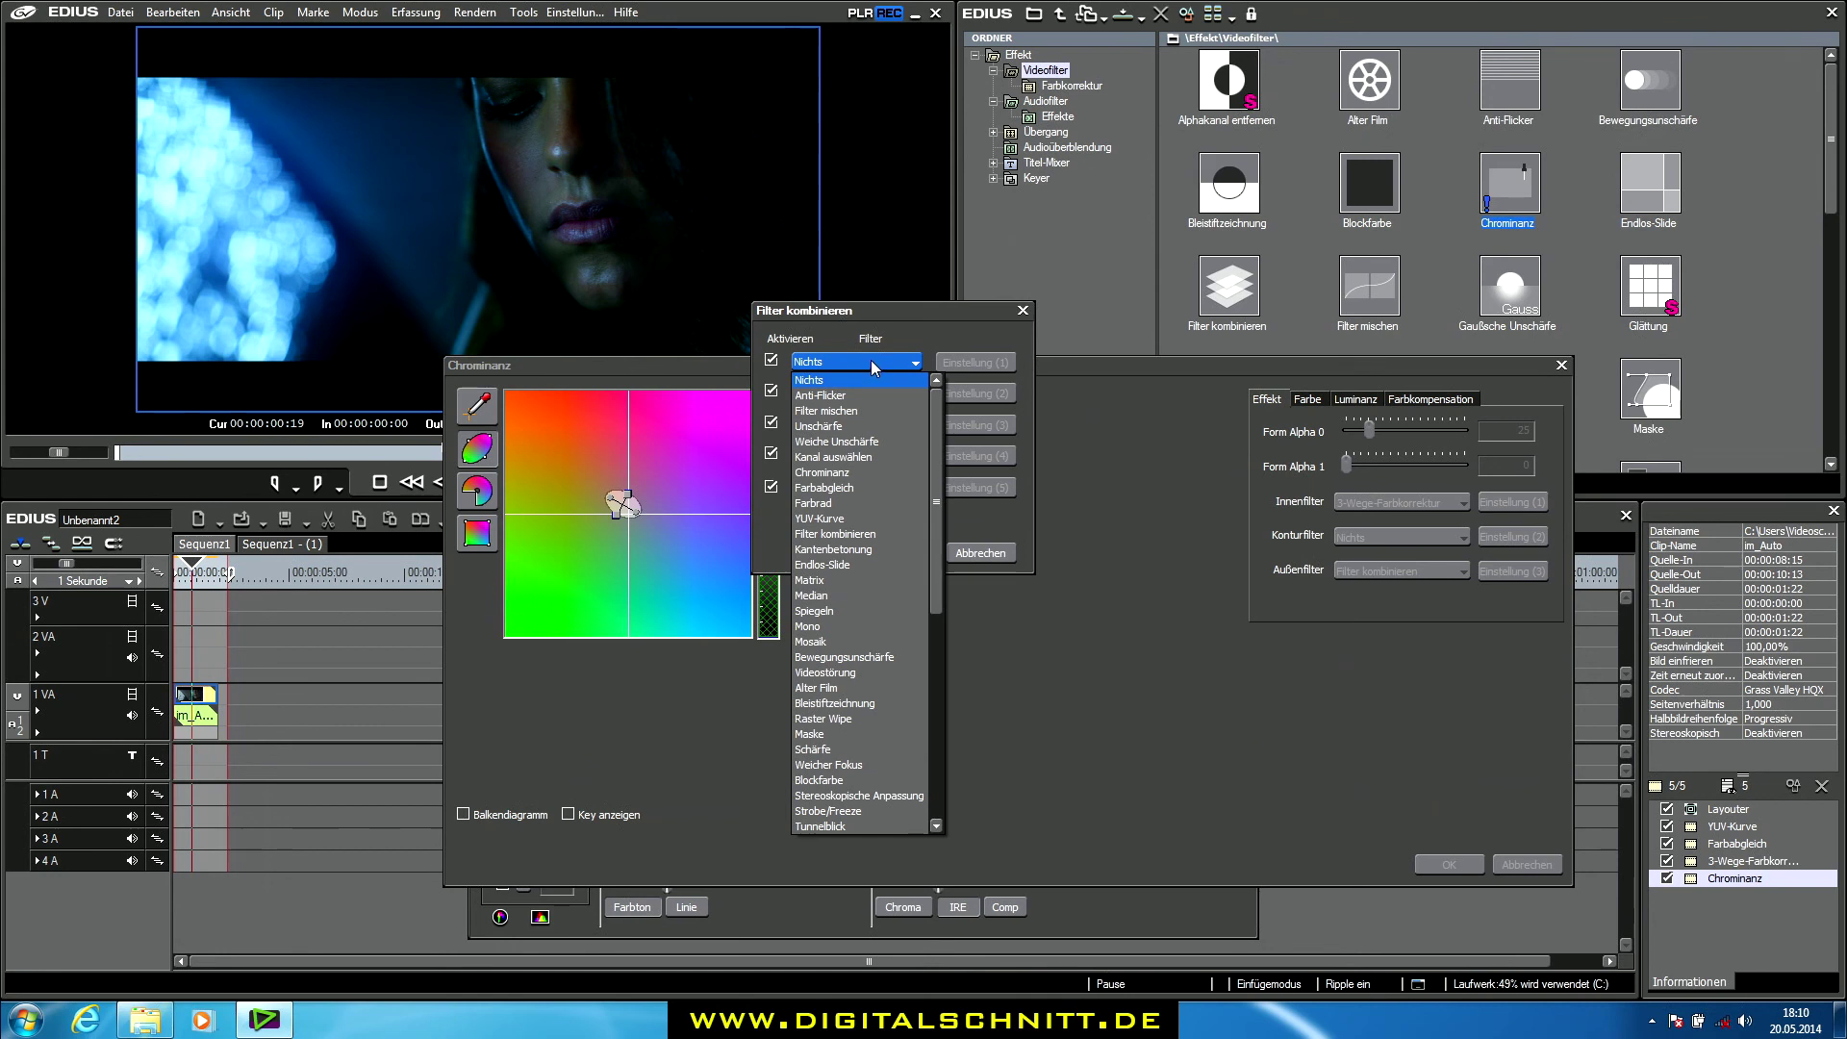
{"action": "left_click", "coordinate": [861, 331]}
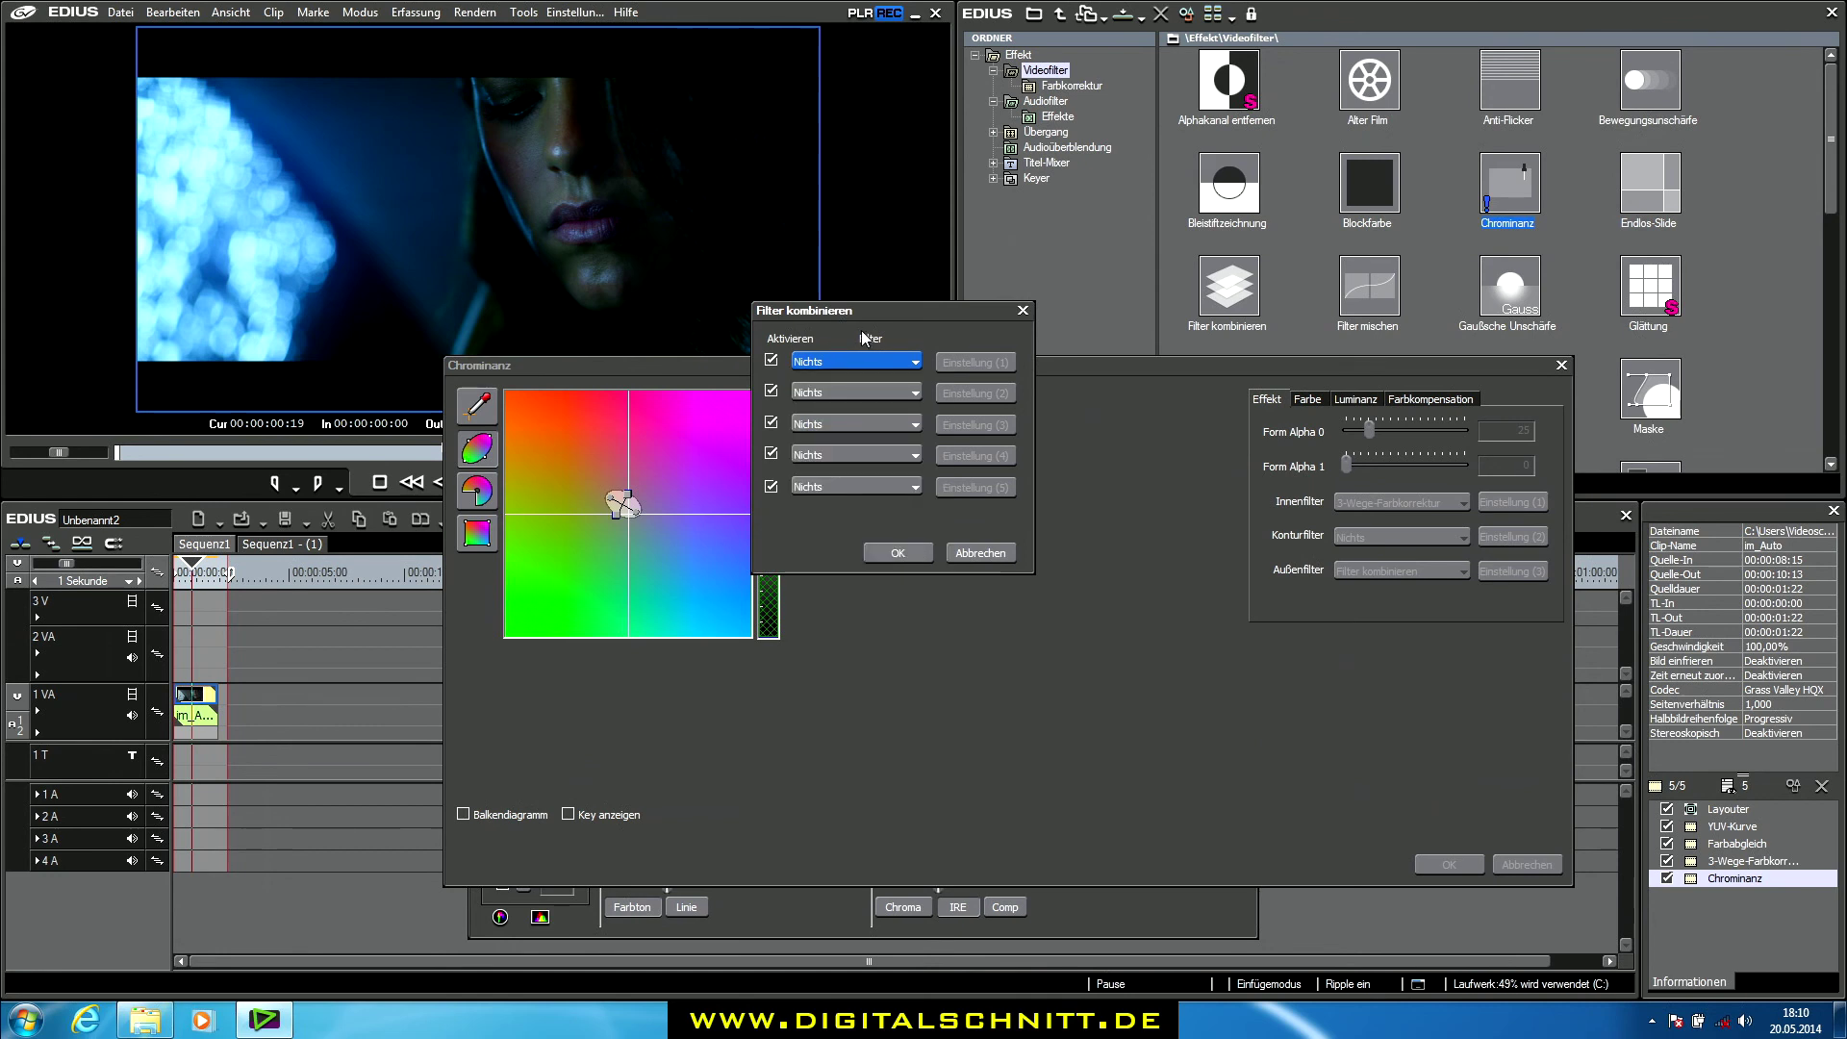
{"action": "left_click", "coordinate": [896, 551]}
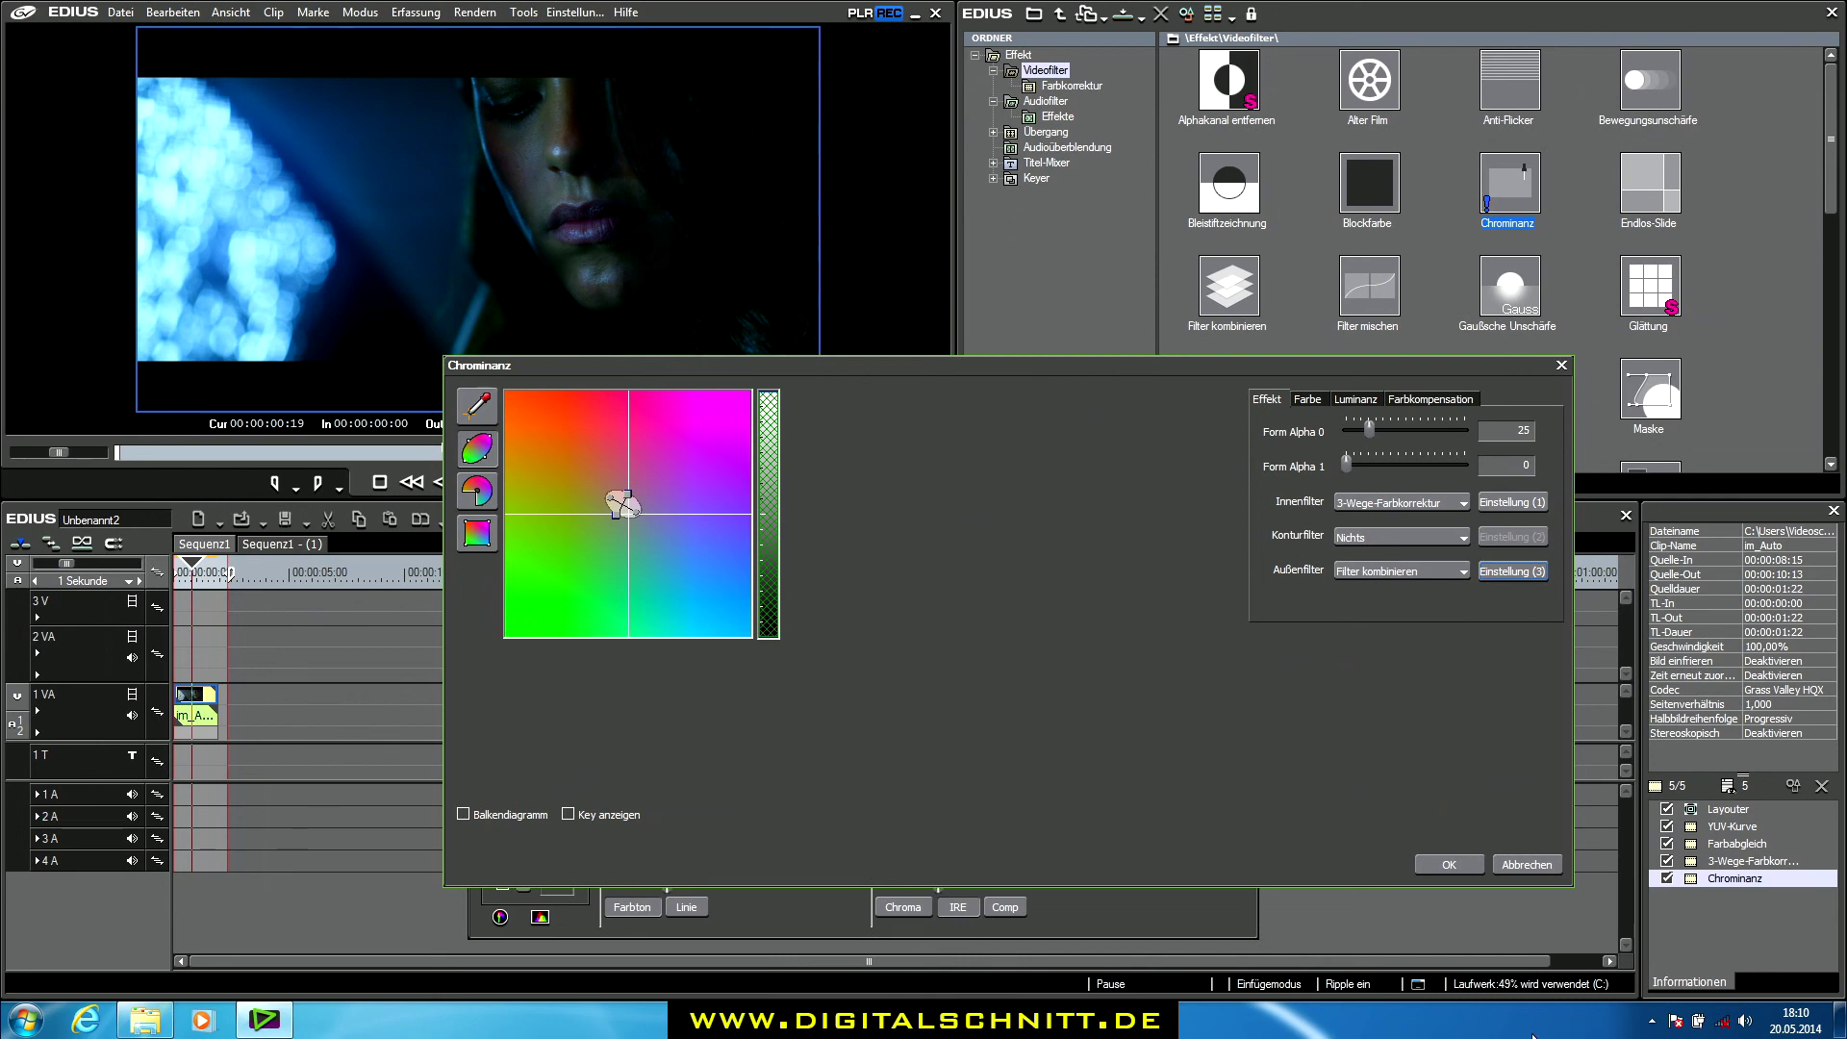
{"action": "left_click", "coordinate": [1458, 869]}
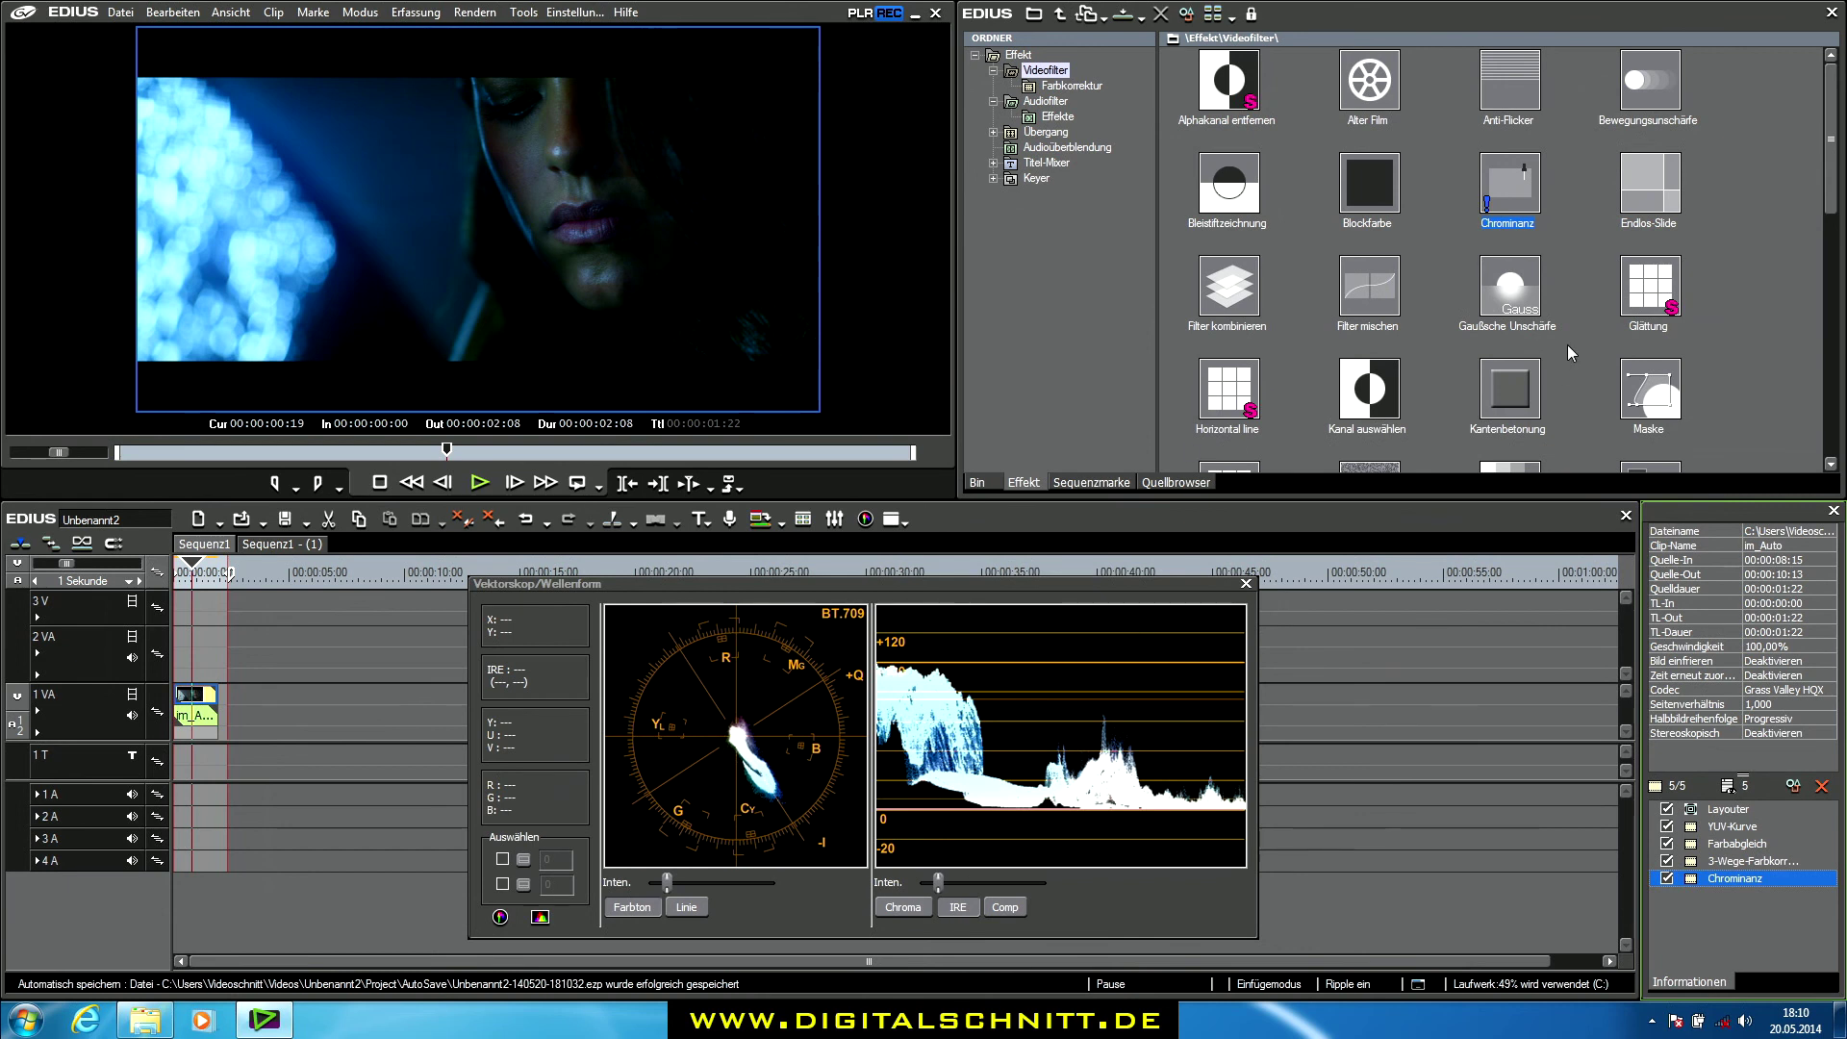
Add the Maske filter to im_Auto and draw a large elliptical mask around the woman's face
{"action": "left_click", "coordinate": [1649, 389]}
{"action": "left_click_drag", "start_coordinate": [1650, 399], "coordinate": [1693, 900]}
{"action": "double_click", "coordinate": [1705, 896]}
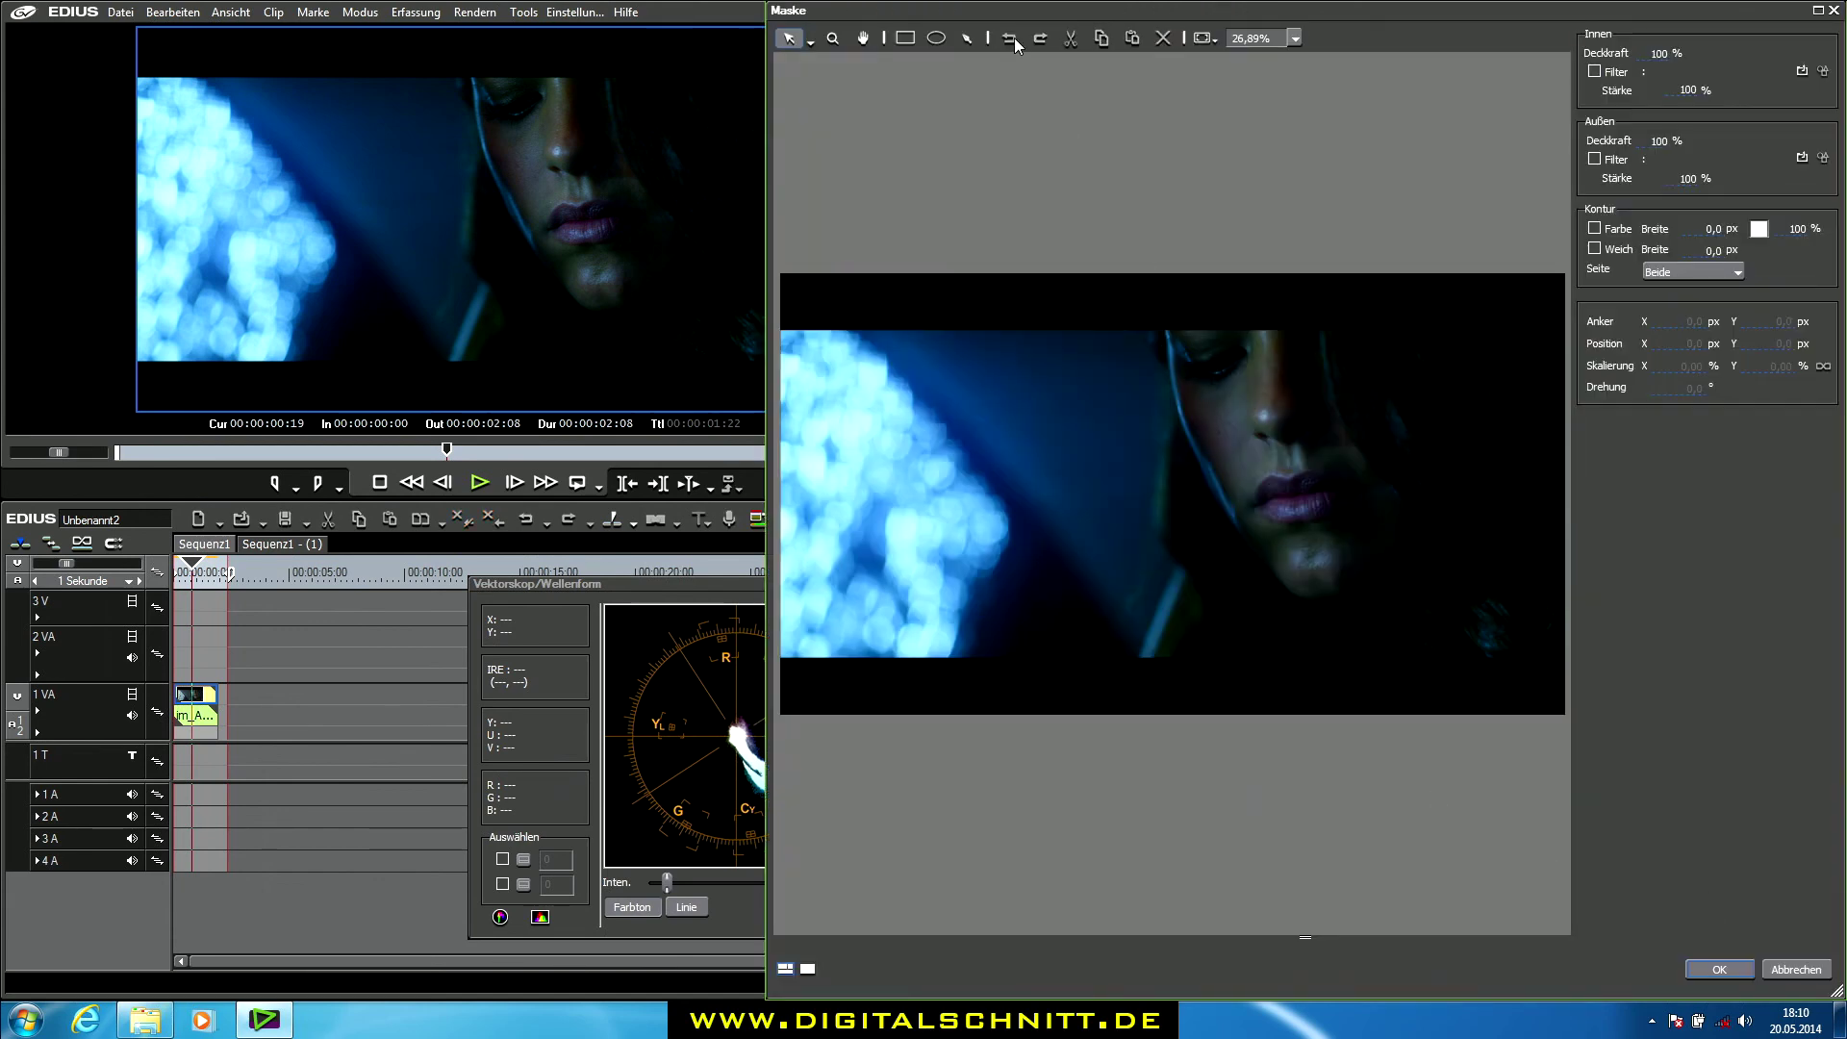
{"action": "left_click", "coordinate": [936, 38]}
{"action": "left_click_drag", "start_coordinate": [1123, 275], "coordinate": [1602, 767]}
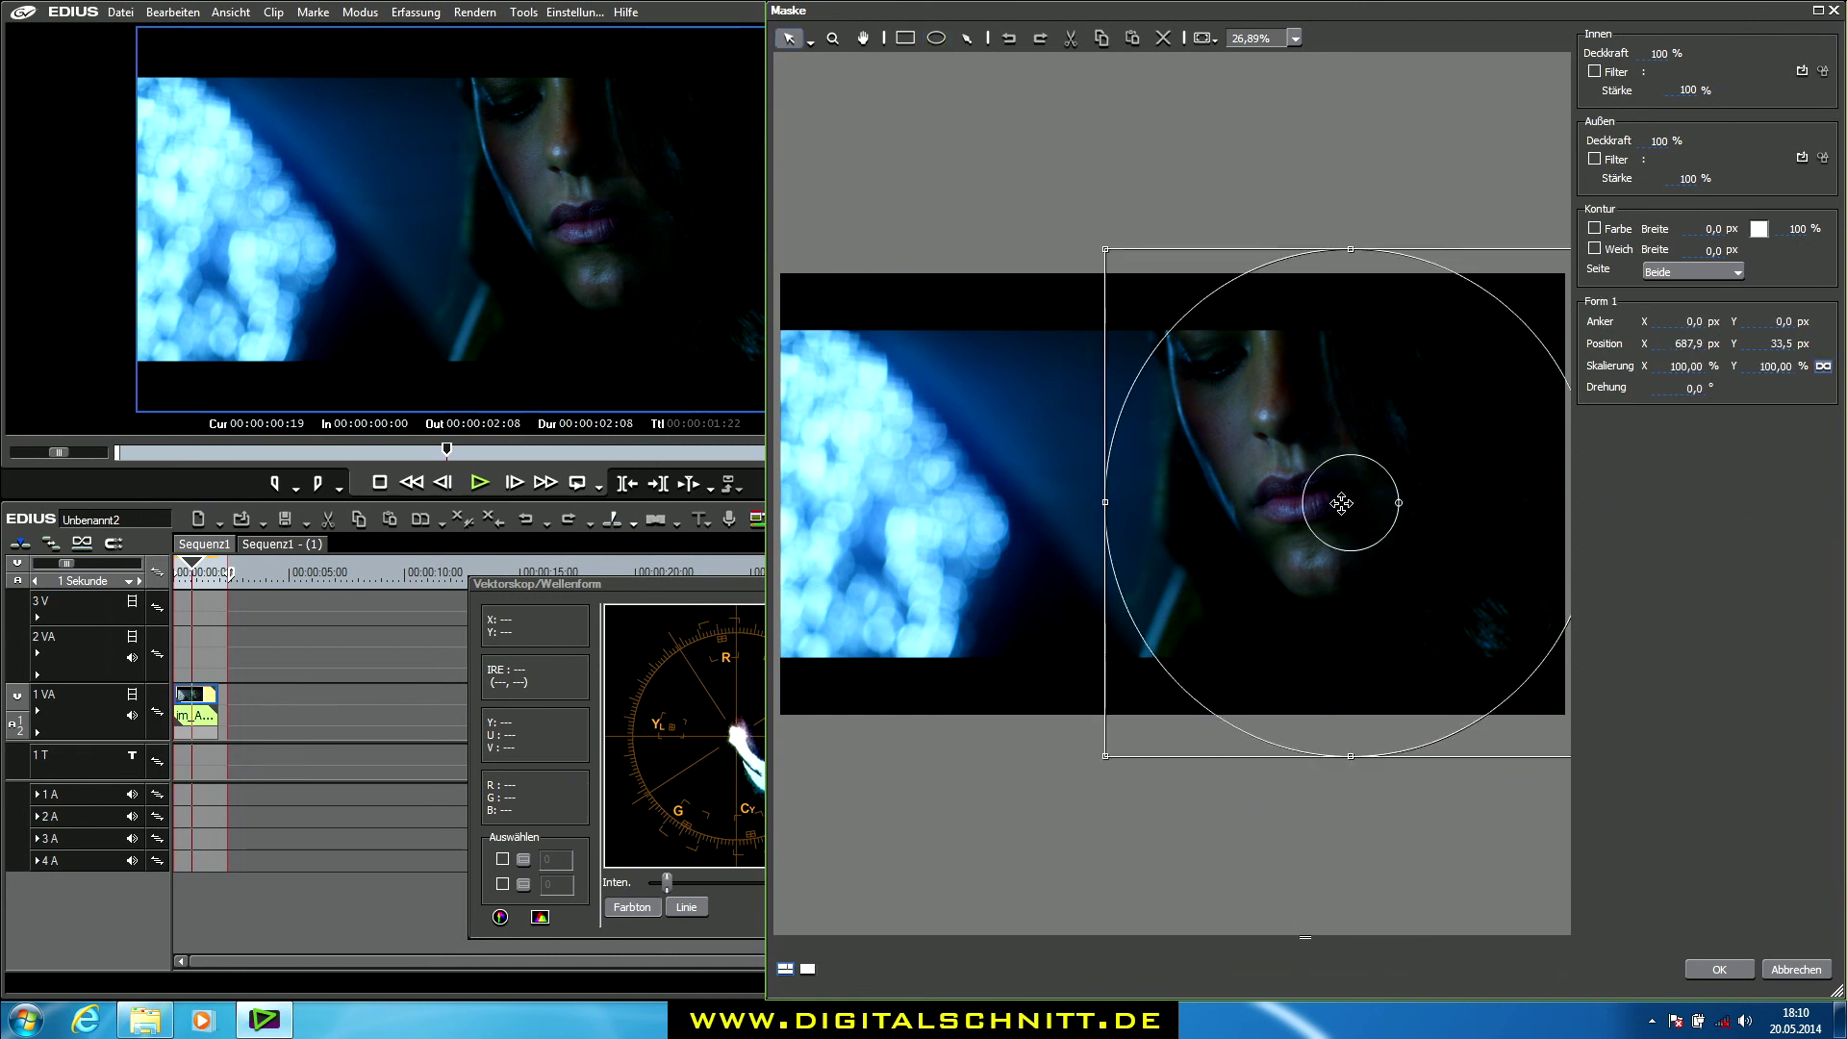
Shift the elliptical mask slightly up over the woman's face and enable the Schärfe filter for the mask's inside
{"action": "left_click", "coordinate": [1360, 494]}
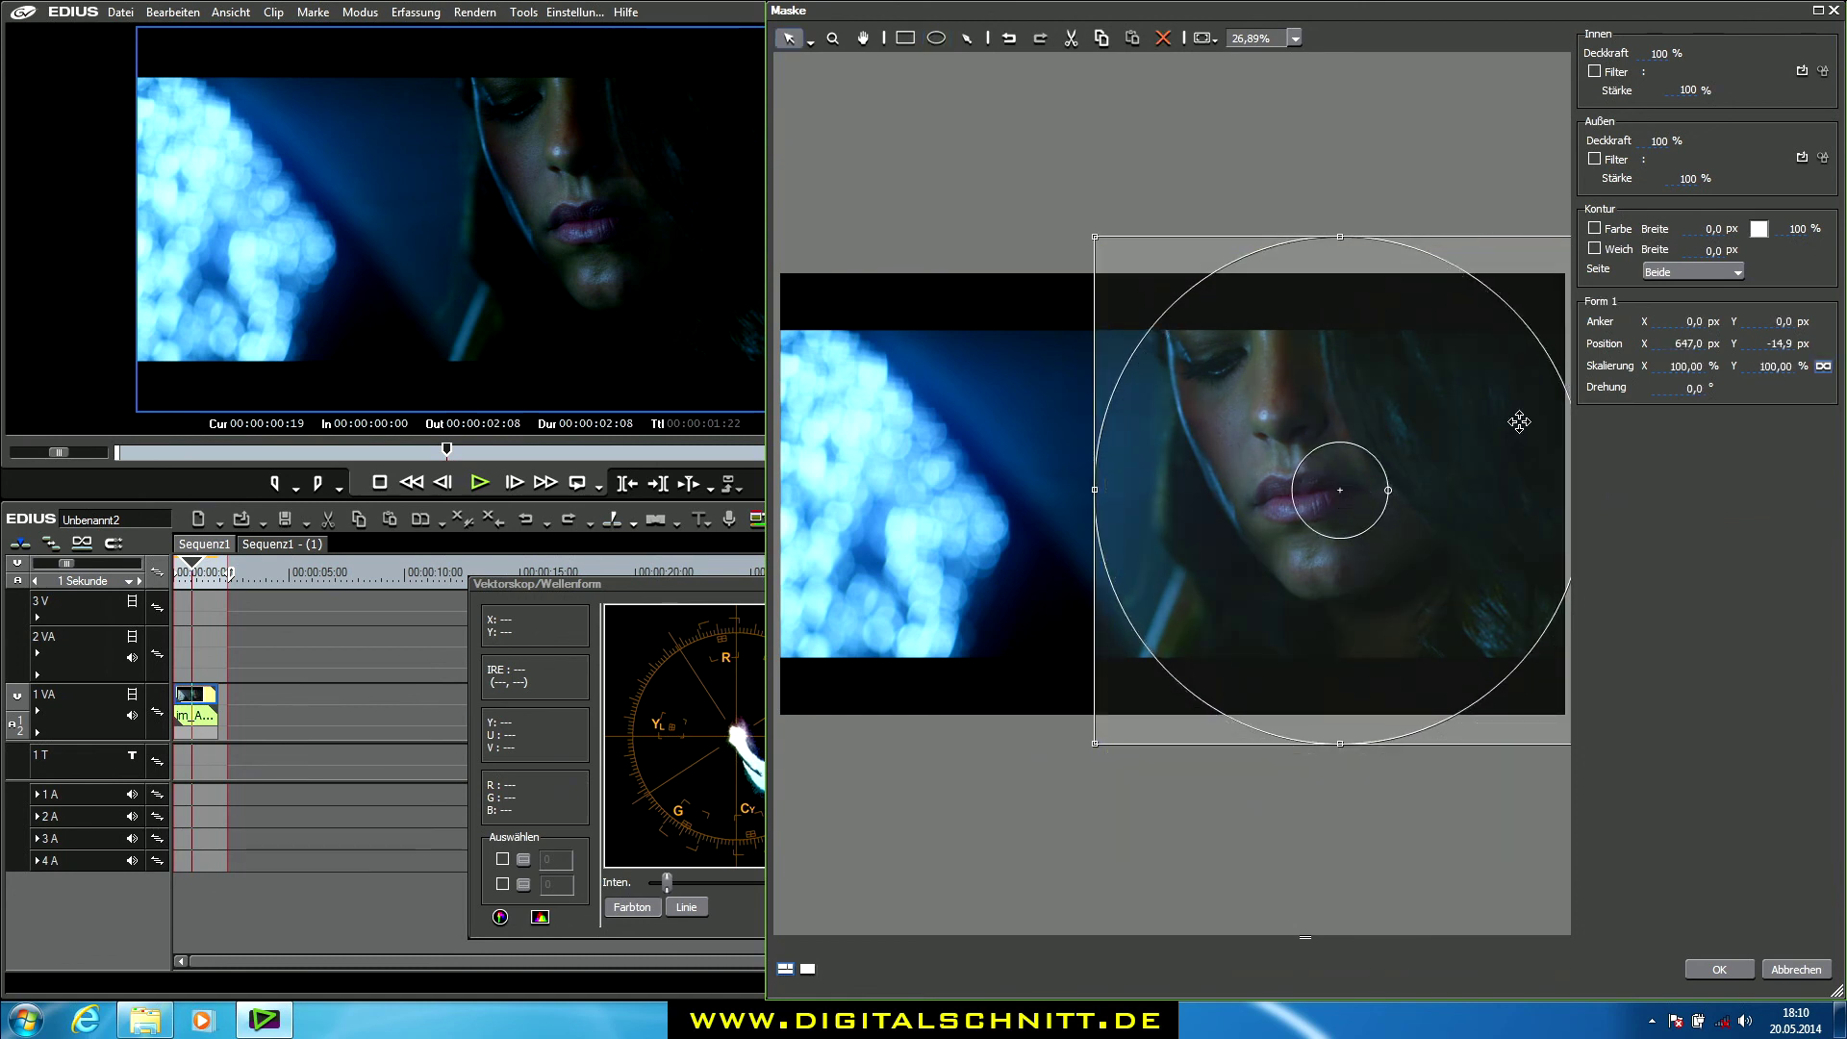
{"action": "left_click", "coordinate": [1595, 72]}
{"action": "left_click", "coordinate": [1801, 72]}
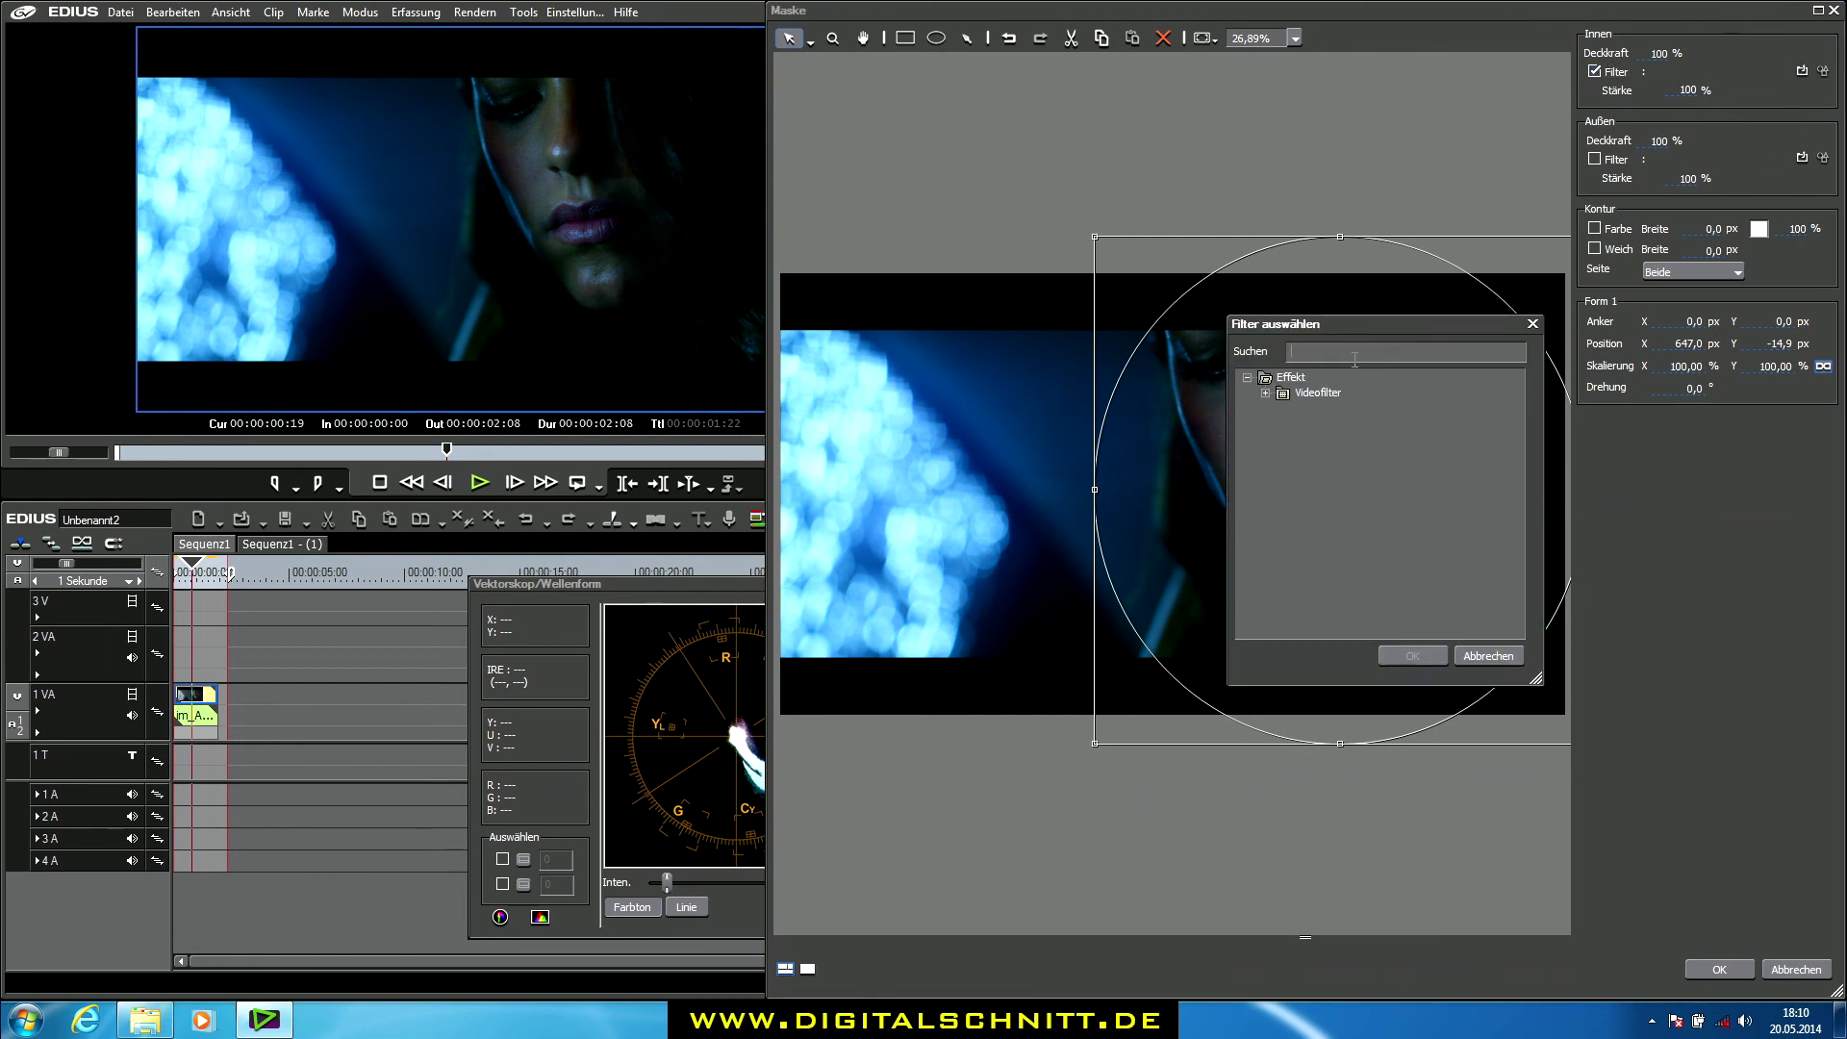
{"action": "type", "text": "sch"}
{"action": "left_click", "coordinate": [1332, 455]}
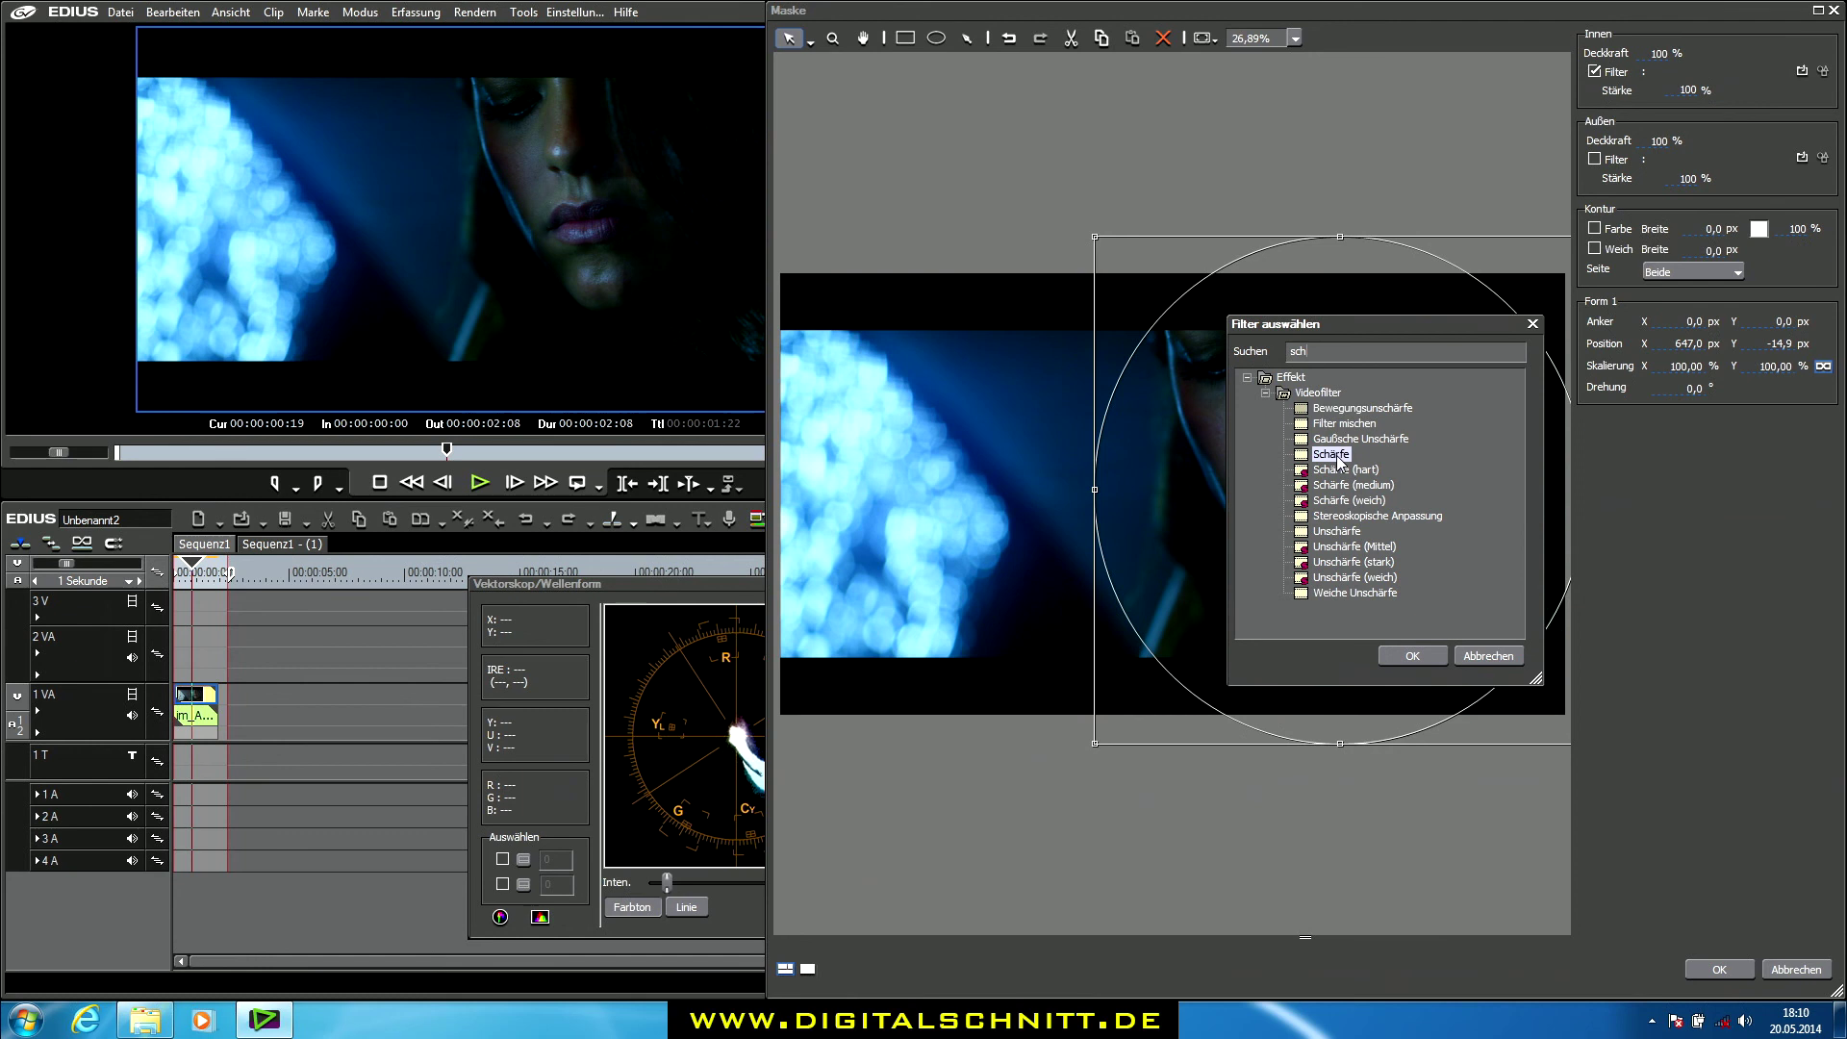
{"action": "left_click", "coordinate": [1410, 658]}
Raise the inner Schärfe filter's Scharf value, moving the Vektorskop/Wellenform window clear of the Maske dialog, and accept the setting
{"action": "left_click", "coordinate": [1822, 70]}
{"action": "mouse_move", "coordinate": [1330, 490]}
{"action": "left_mouse_down"}
{"action": "mouse_move", "coordinate": [1405, 496]}
{"action": "mouse_move", "coordinate": [1360, 497]}
{"action": "left_mouse_up"}
{"action": "left_click_drag", "start_coordinate": [670, 580], "coordinate": [125, 526]}
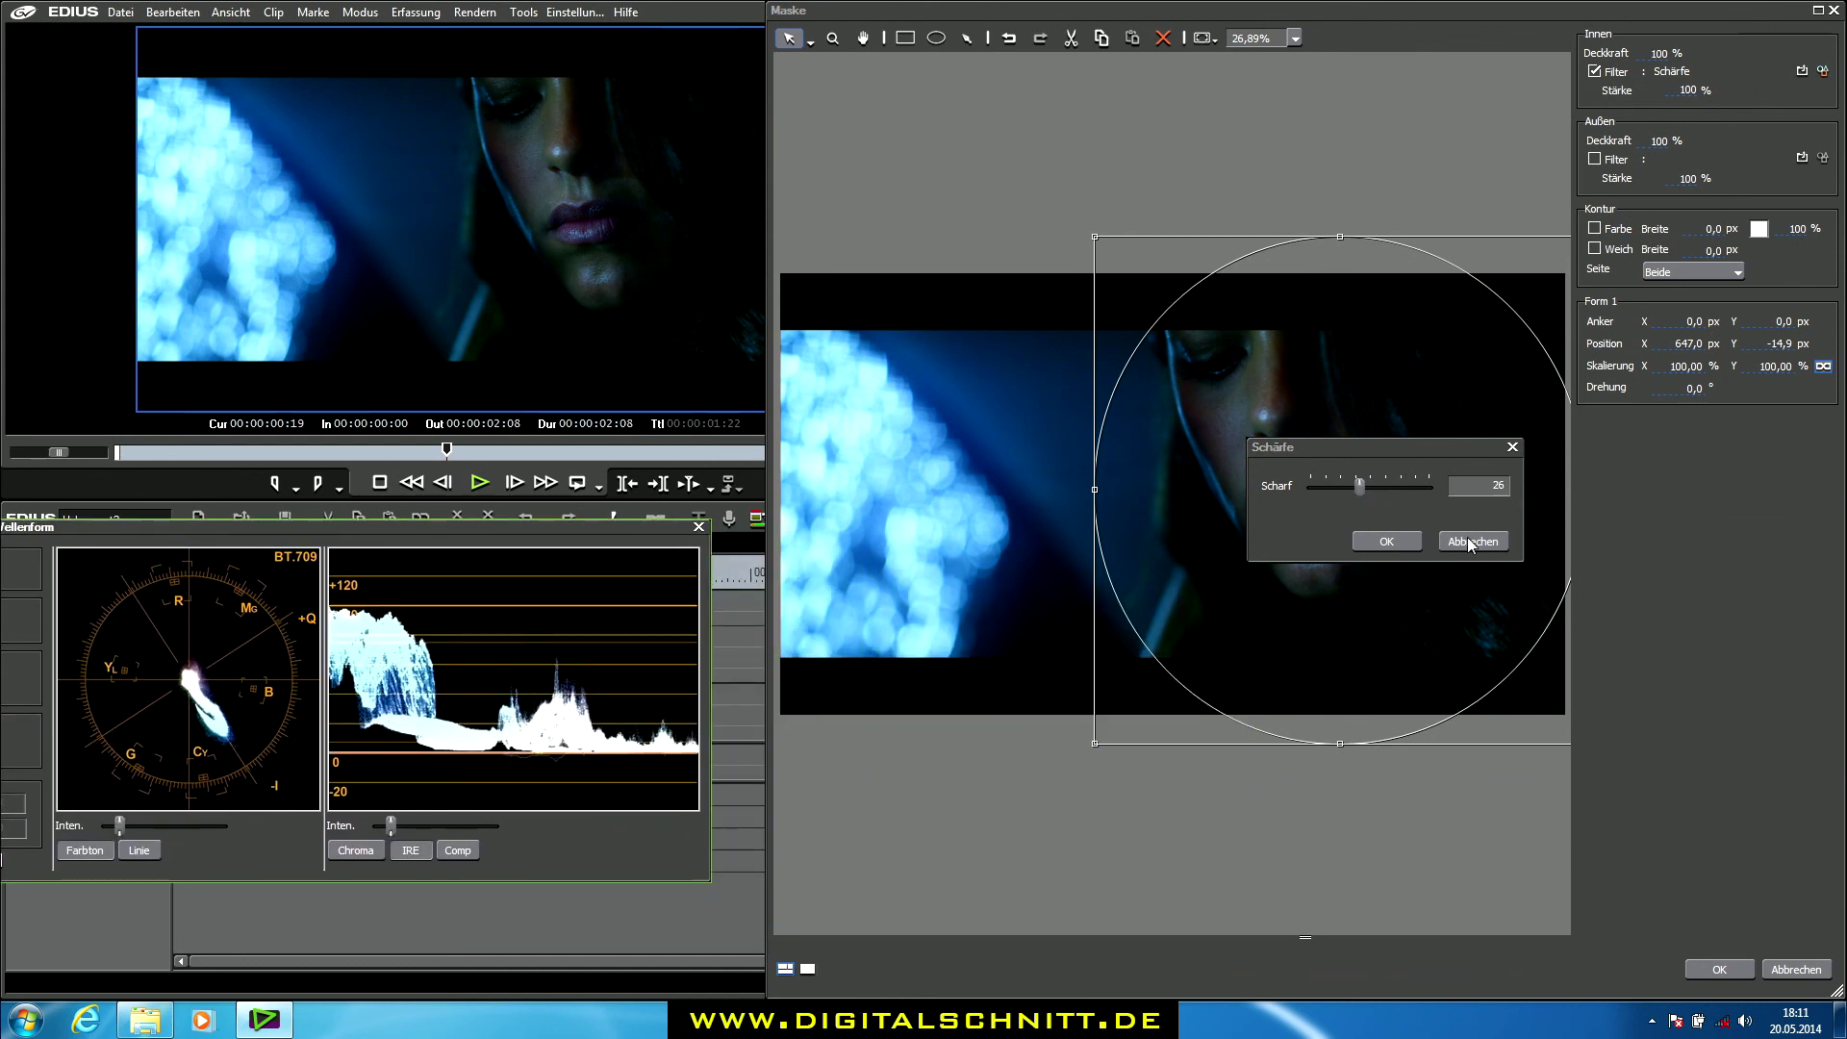
{"action": "mouse_move", "coordinate": [1367, 497]}
{"action": "left_mouse_down"}
{"action": "mouse_move", "coordinate": [1416, 495]}
{"action": "mouse_move", "coordinate": [1387, 494]}
{"action": "left_mouse_up"}
{"action": "left_click", "coordinate": [1387, 540]}
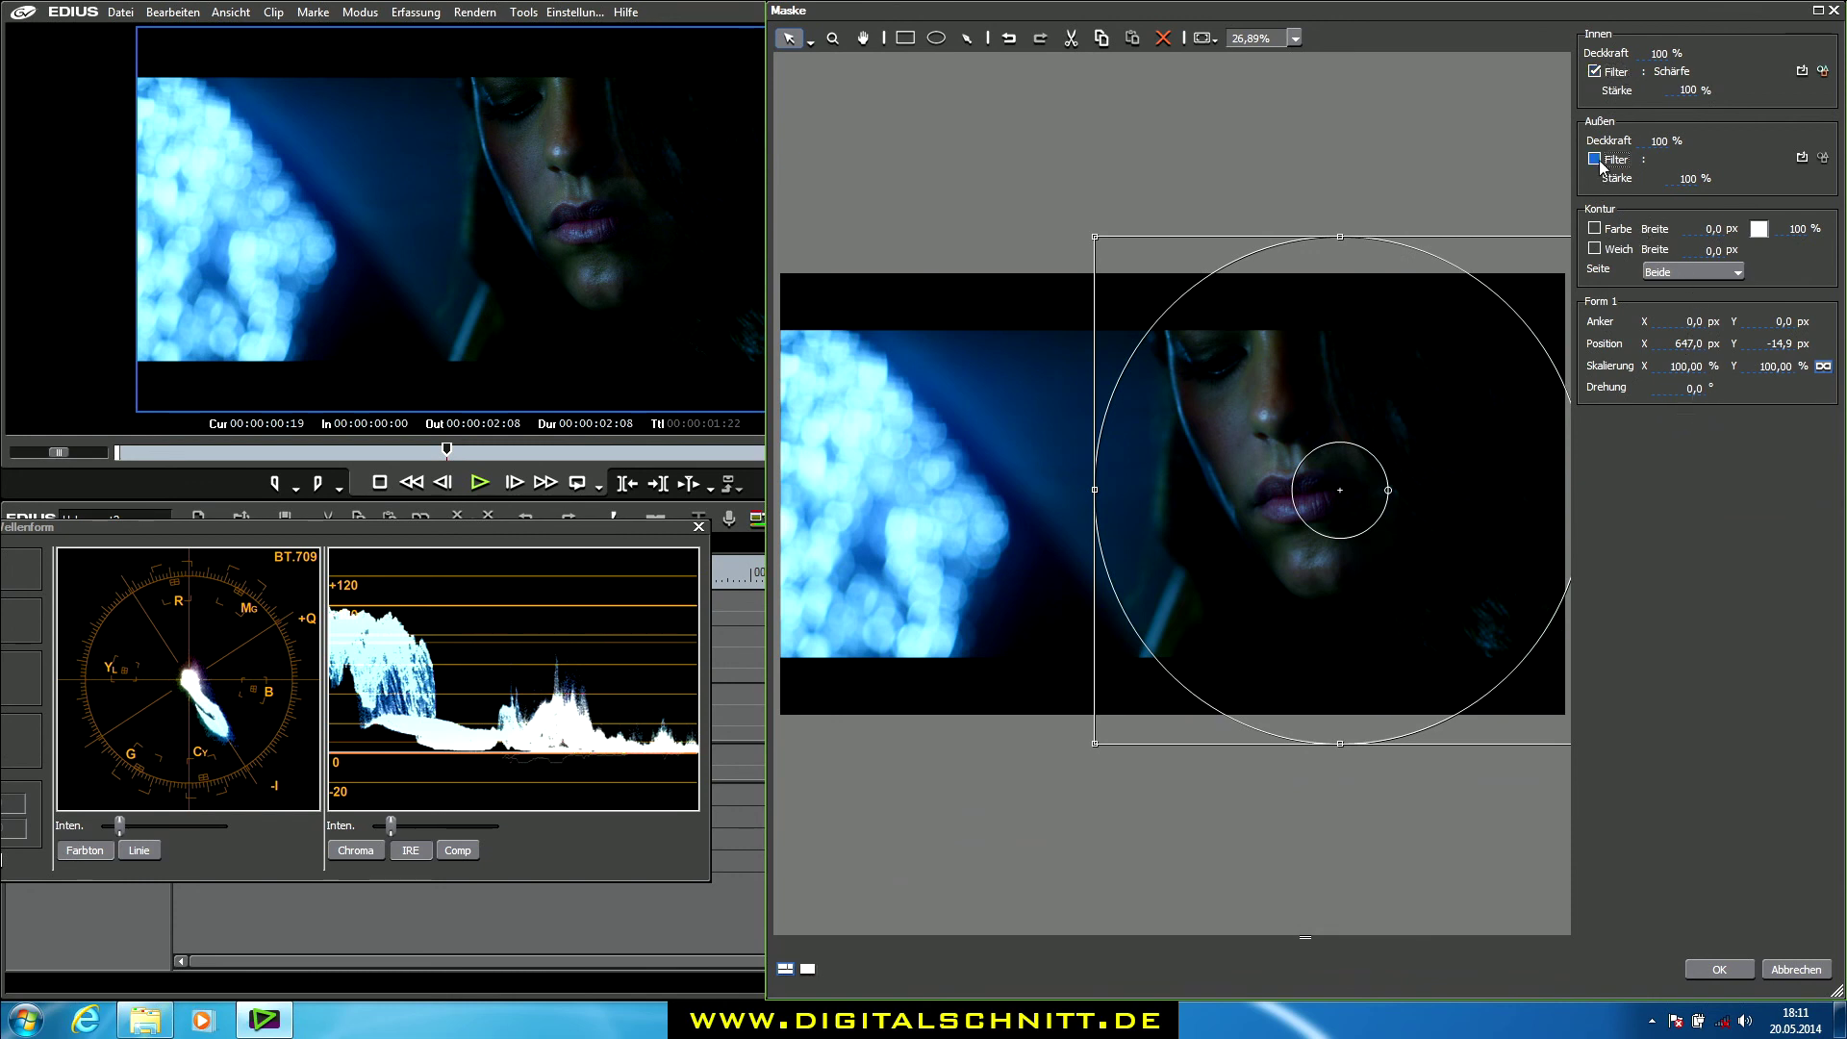
Enable a filter for the area outside the mask and assign Gaußsche Unschärfe to it
{"action": "left_click", "coordinate": [1801, 157]}
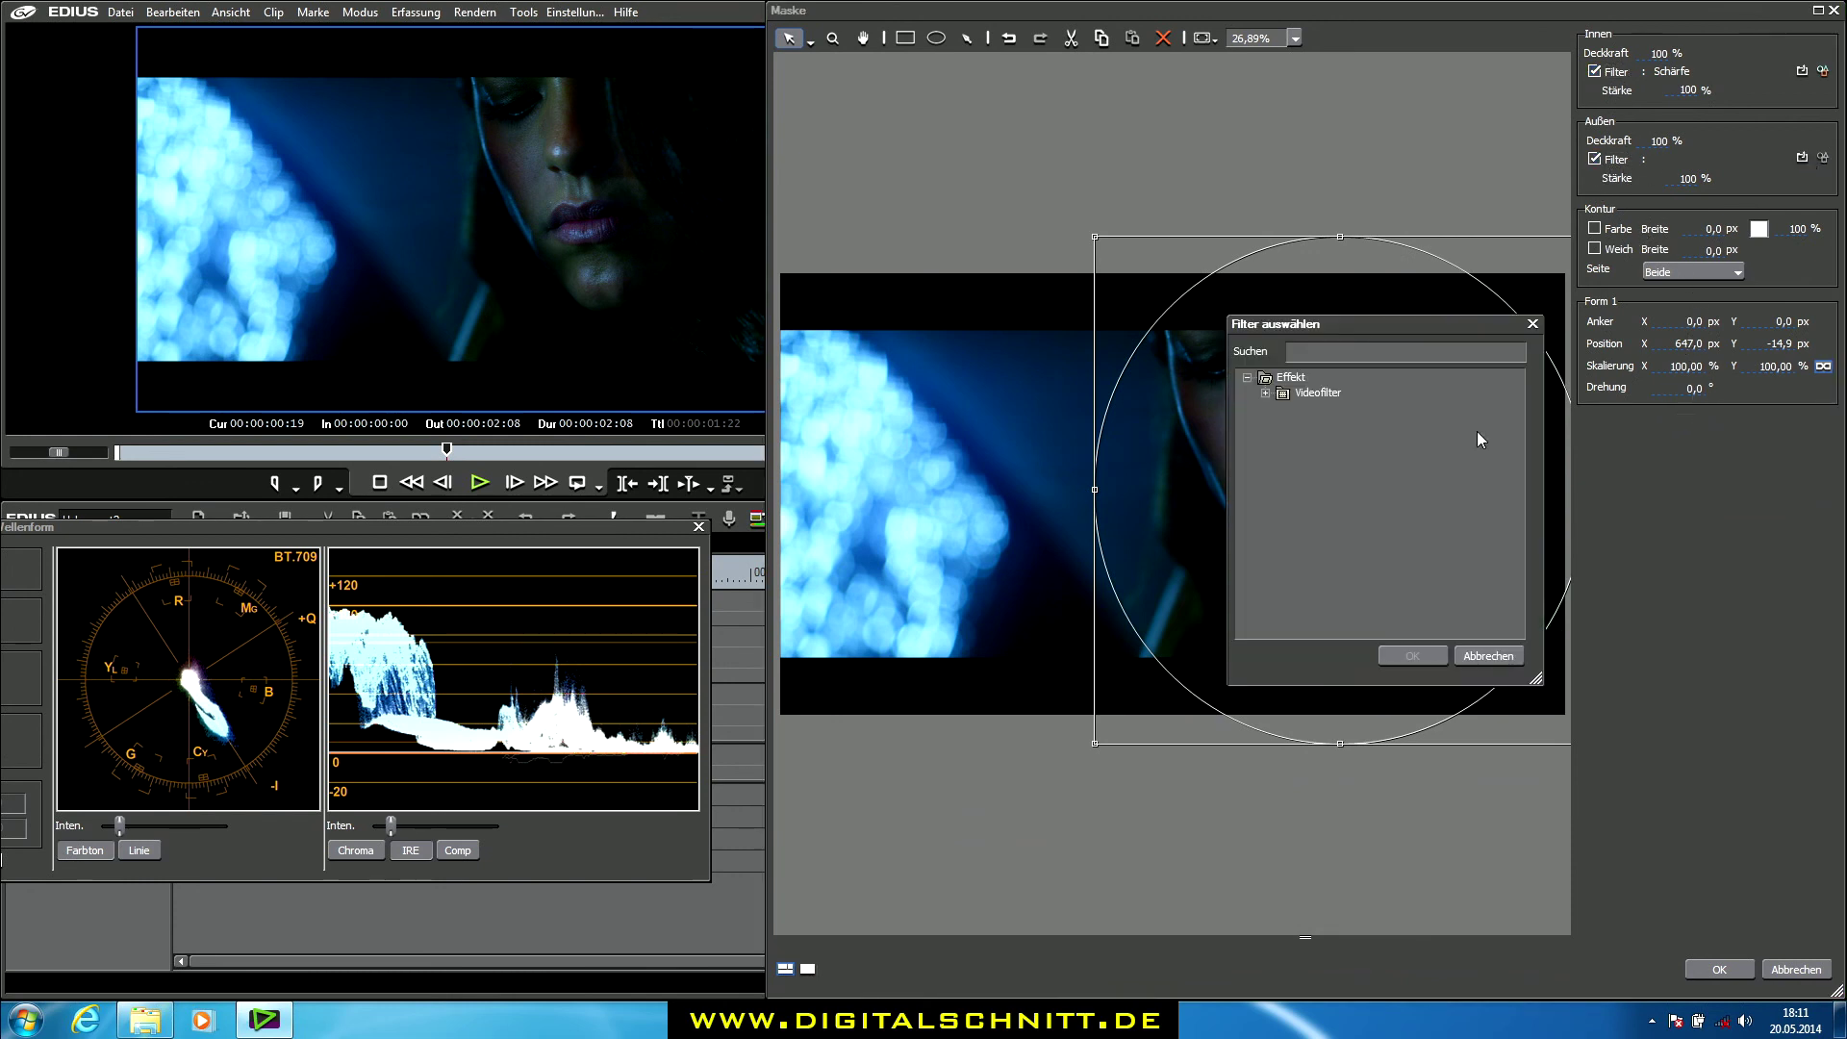
{"action": "left_click", "coordinate": [1418, 352]}
{"action": "type", "text": "gau"}
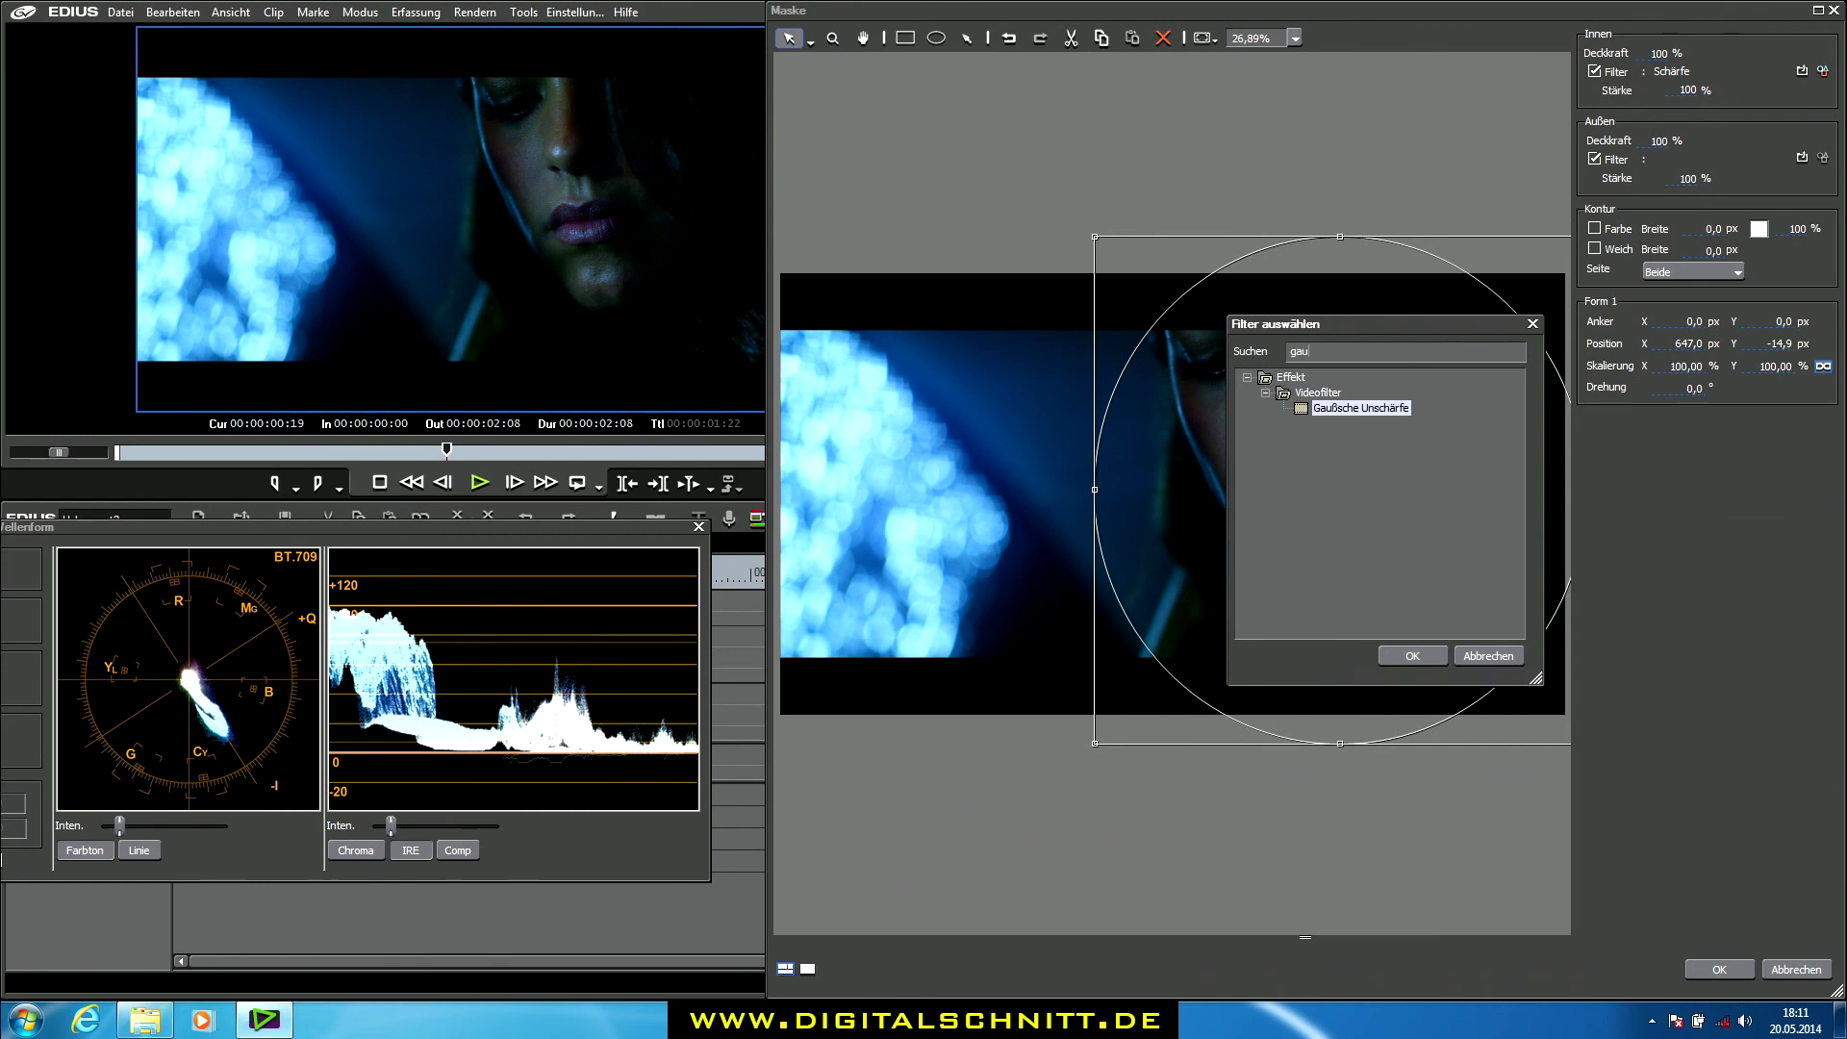
{"action": "left_click", "coordinate": [1406, 658]}
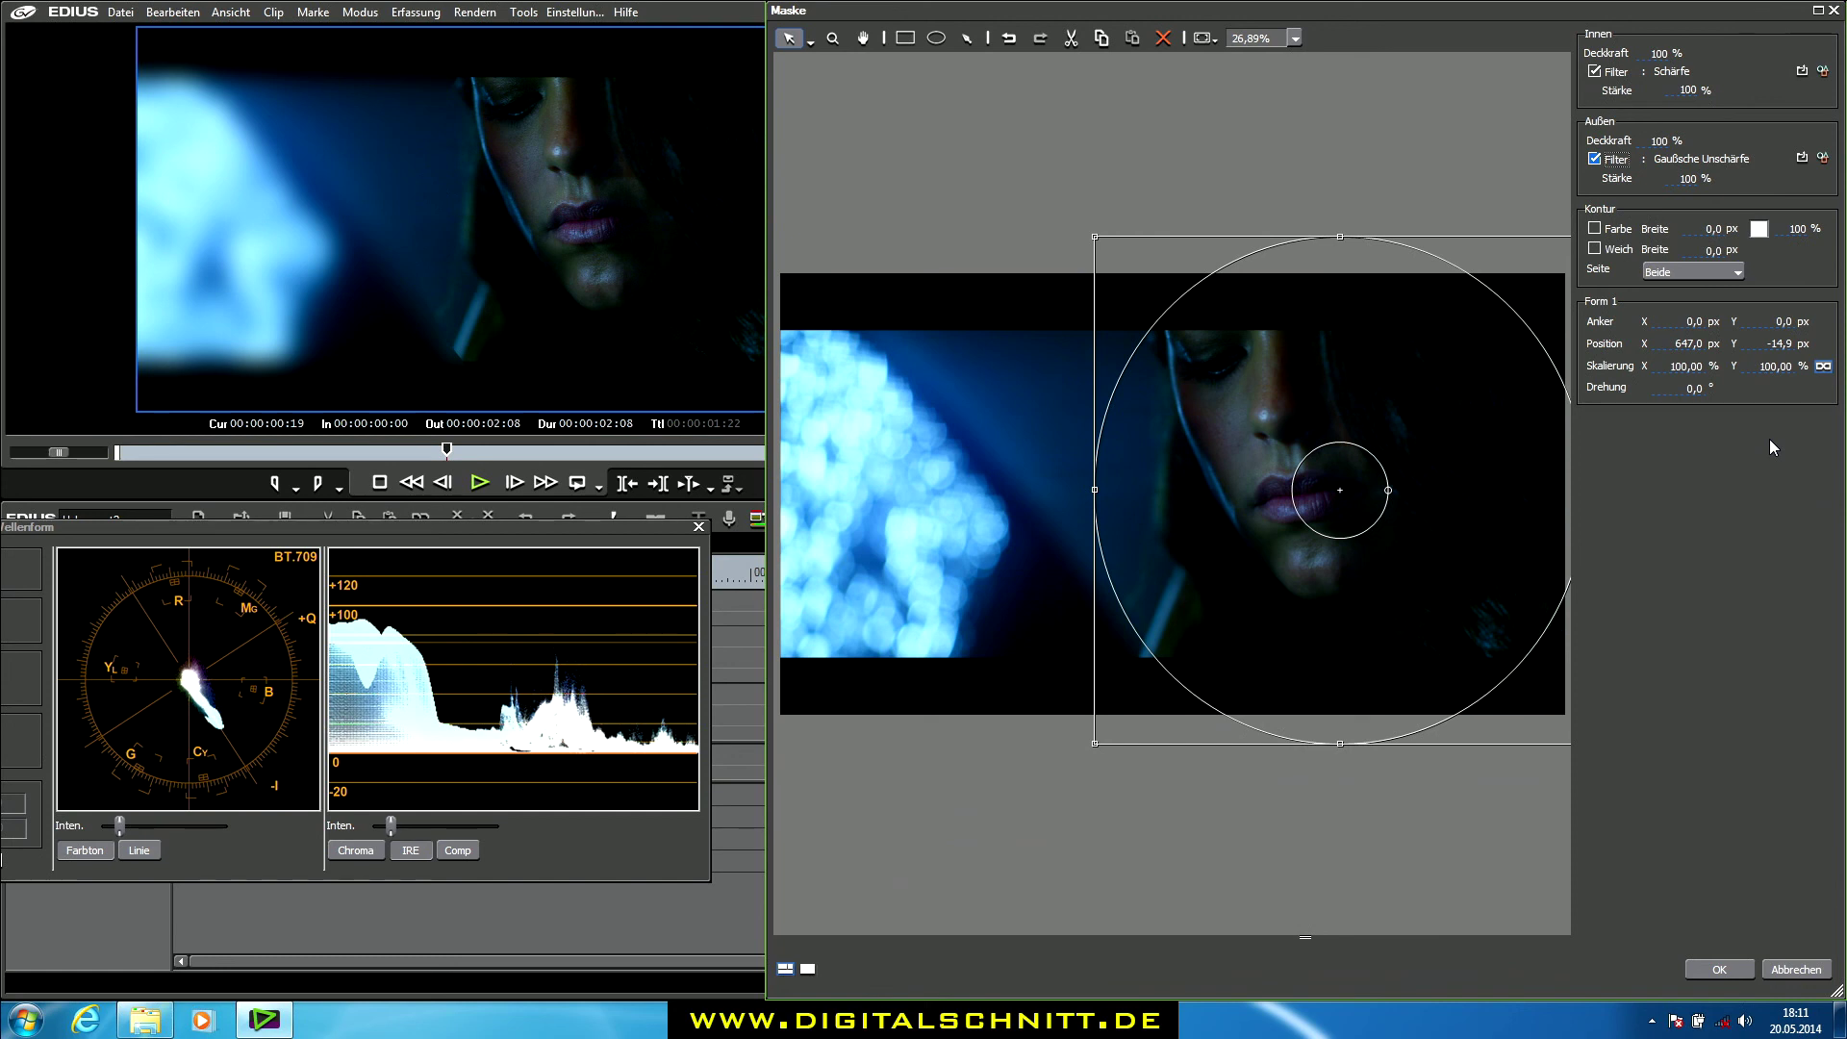
Move the mask to about X 535.5 px, Y 7.4 px, reveal the Maske keyframe timeline and apply the mask settings
{"action": "left_click_drag", "start_coordinate": [1327, 505], "coordinate": [1298, 510]}
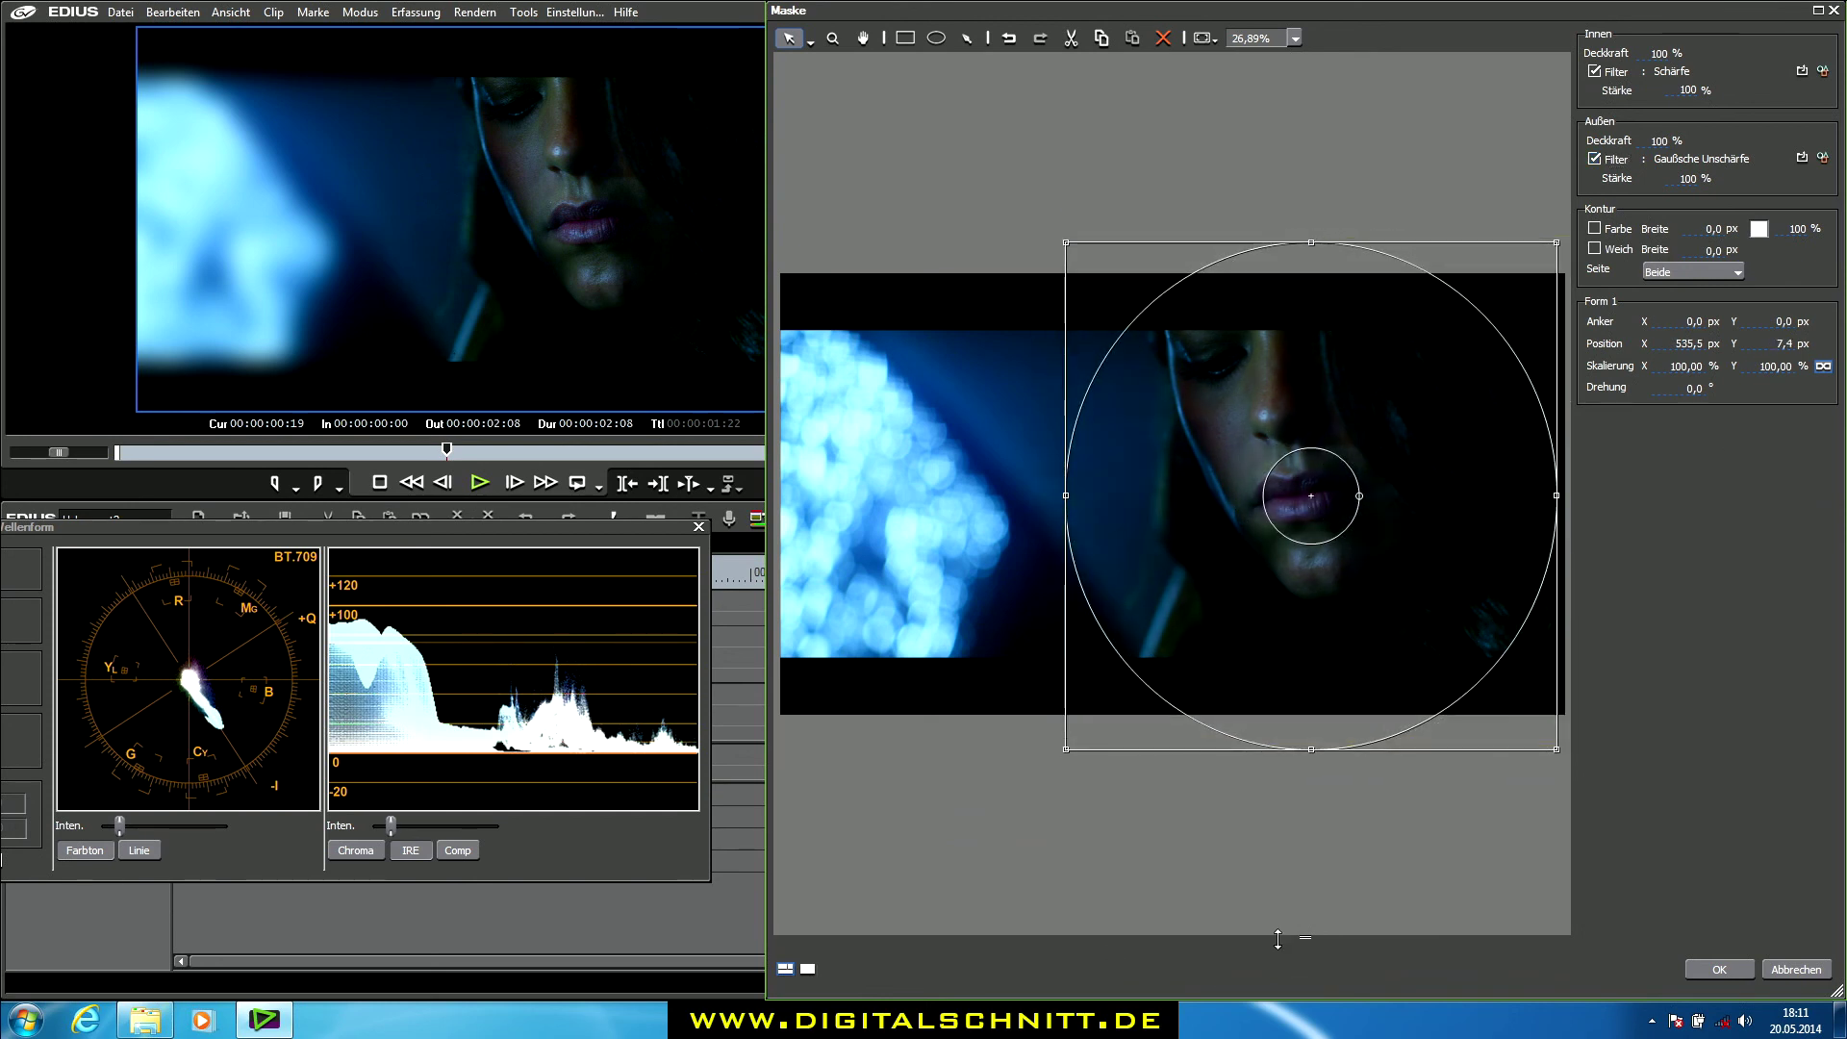
{"action": "left_click_drag", "start_coordinate": [1305, 935], "coordinate": [1304, 823]}
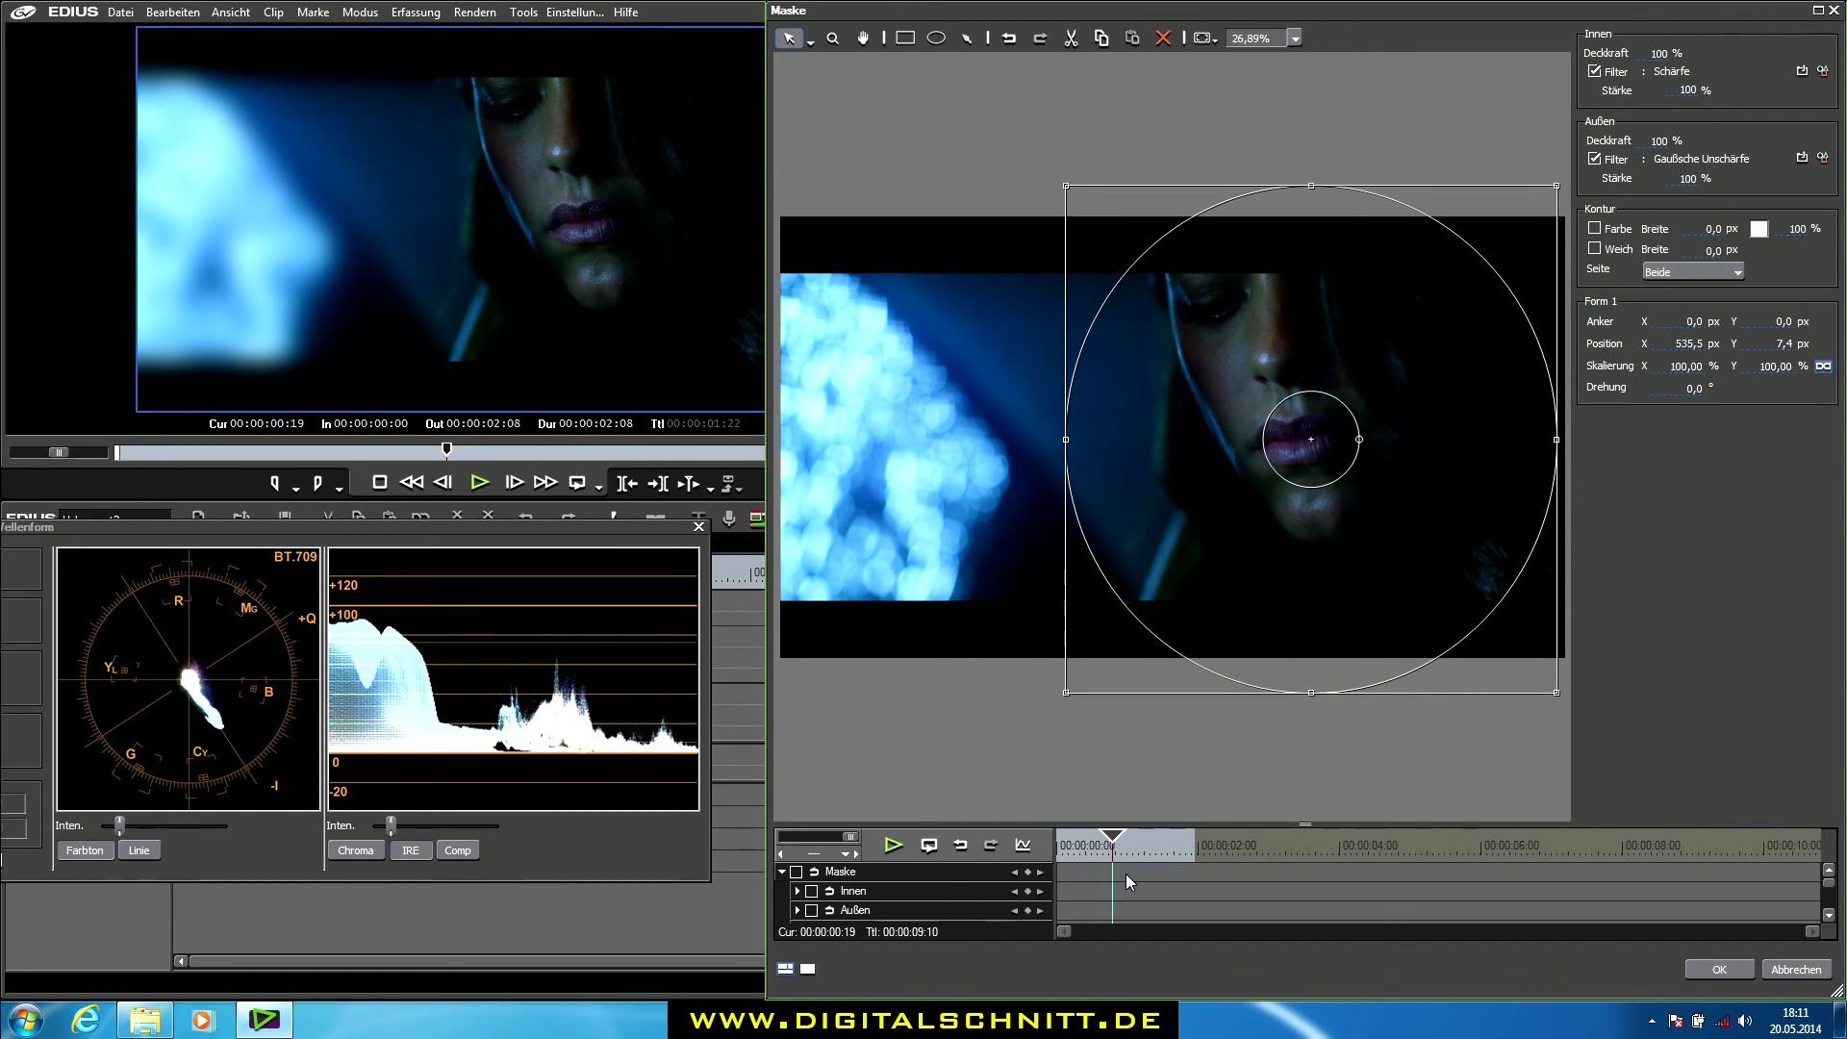
{"action": "left_click", "coordinate": [1737, 968]}
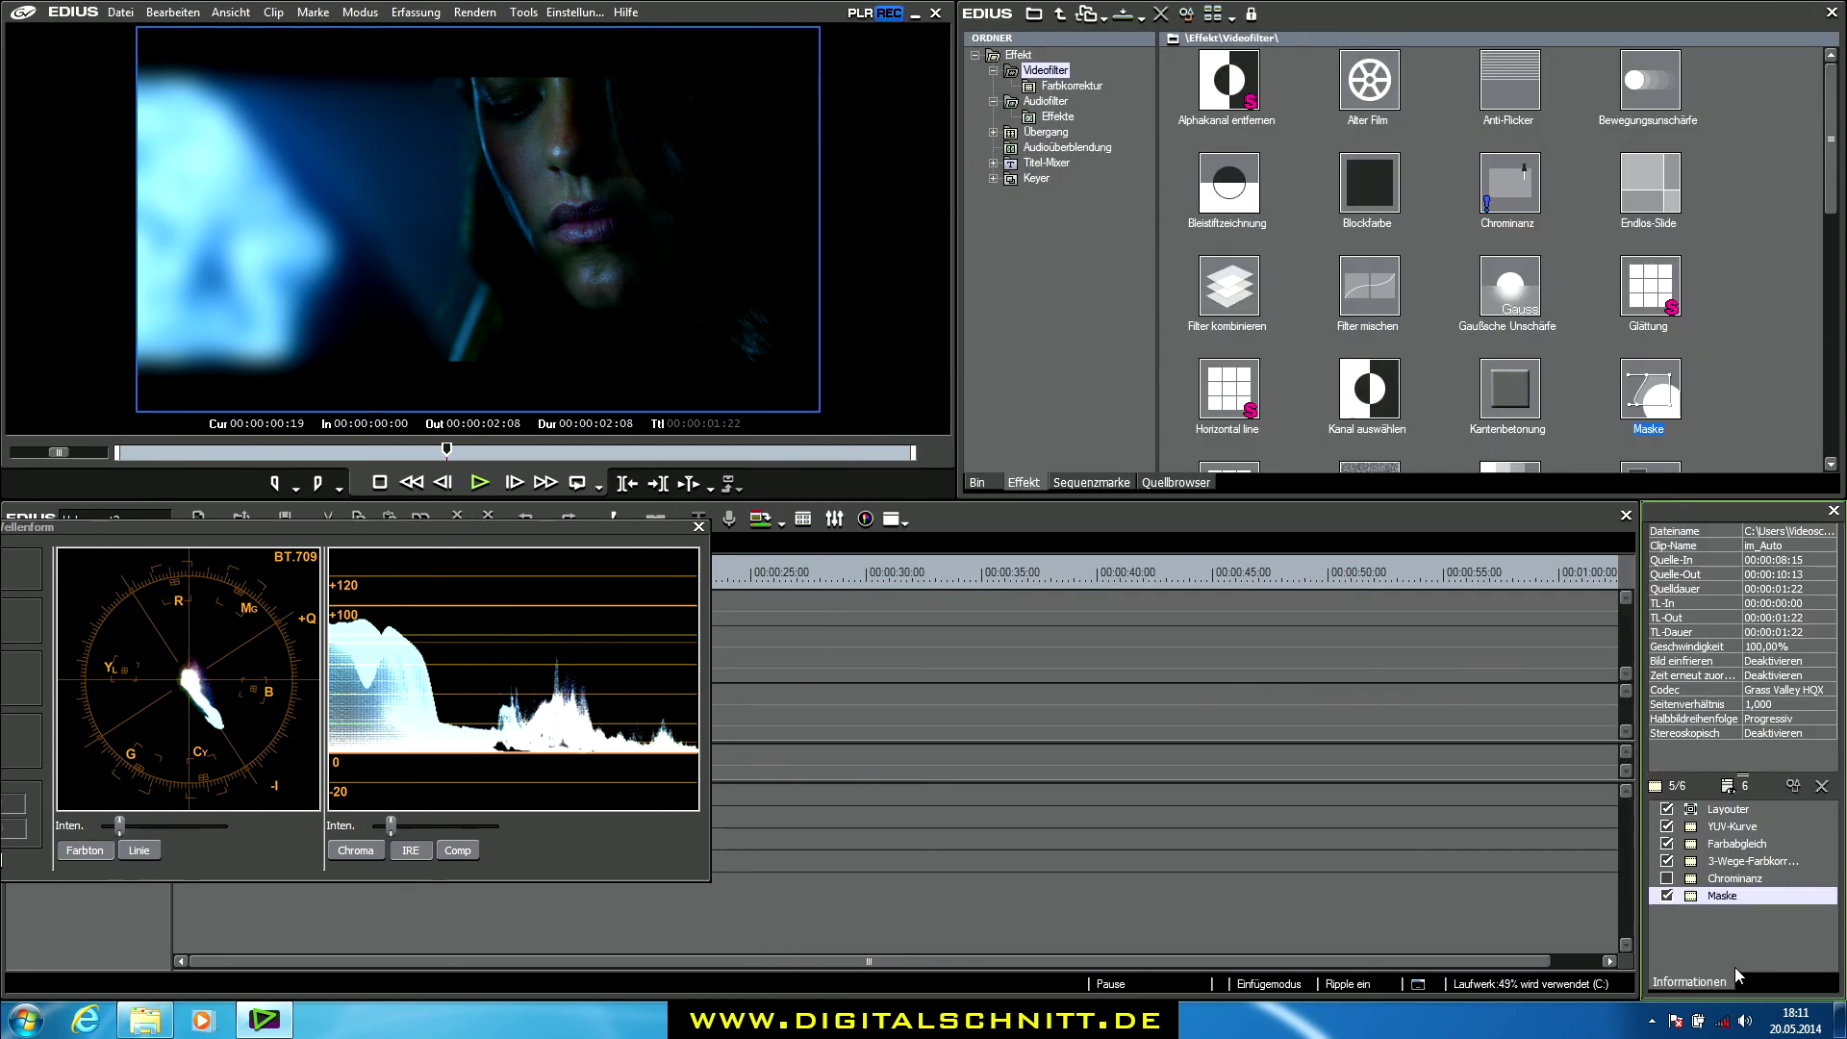